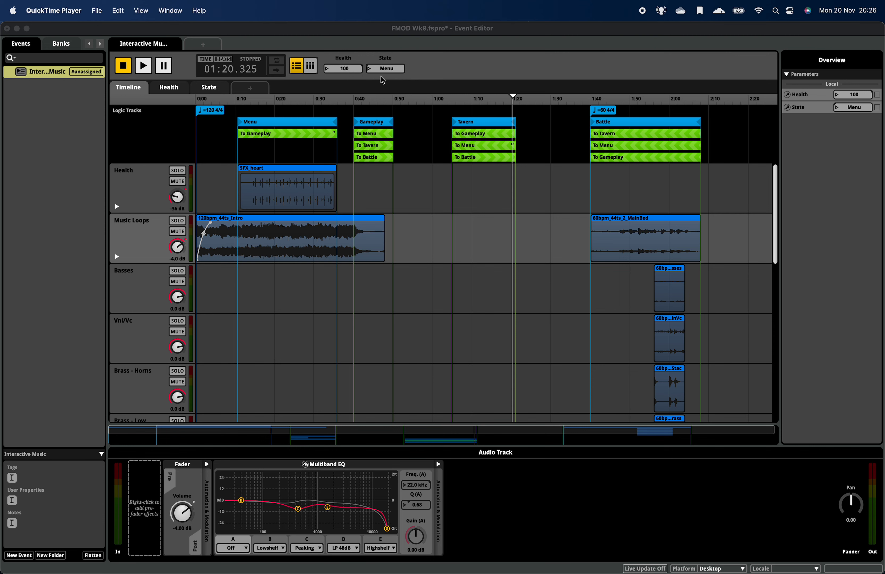
- Examine the State parameter's values, the event's audio tracks and the commands available for the logic tracks
{"action": "left_click", "coordinate": [368, 70]}
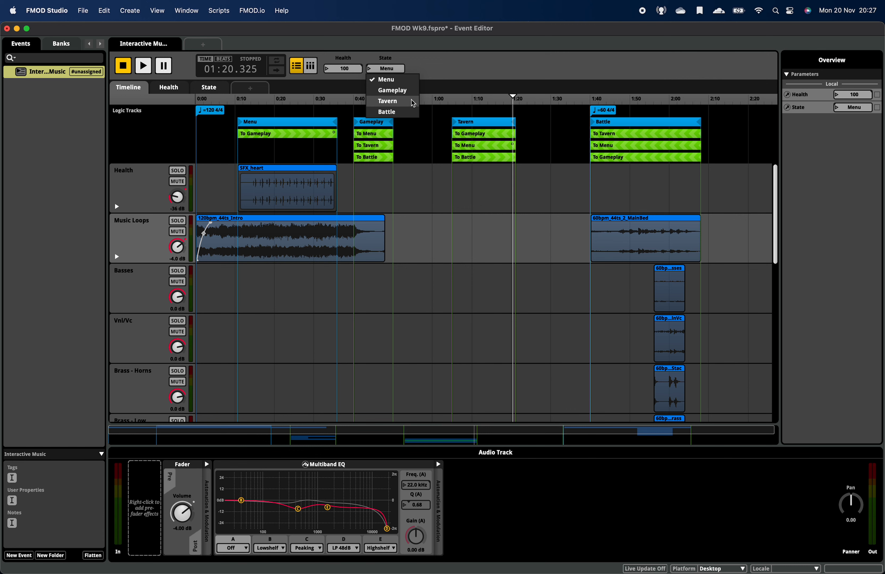
{"action": "left_click", "coordinate": [467, 63]}
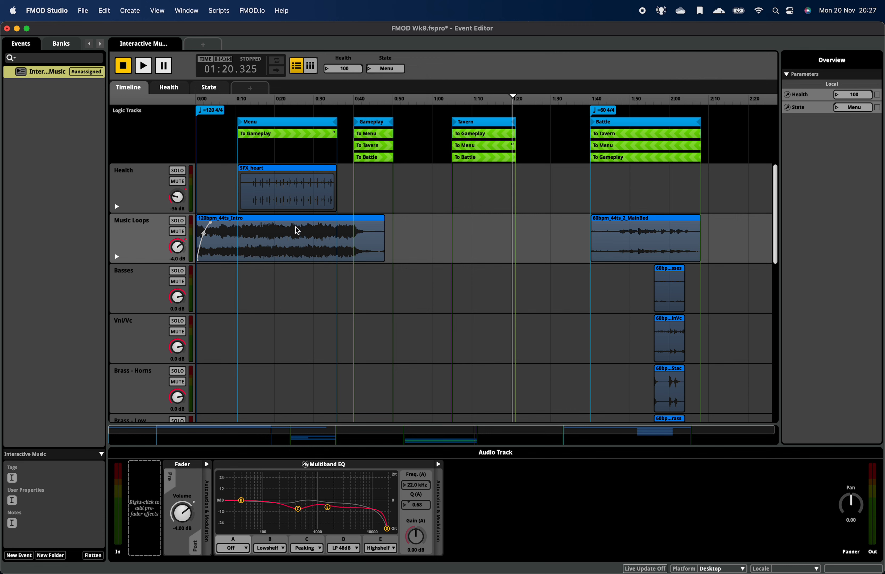
{"action": "scroll", "coordinate": [219, 273], "scroll_direction": "down", "scroll_amount": 1}
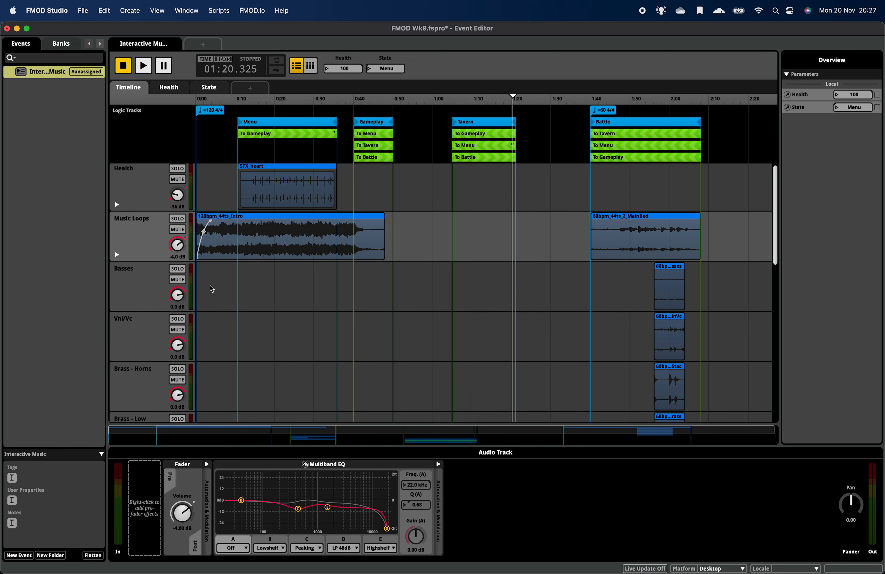
{"action": "scroll", "coordinate": [164, 293], "scroll_direction": "down", "scroll_amount": 3}
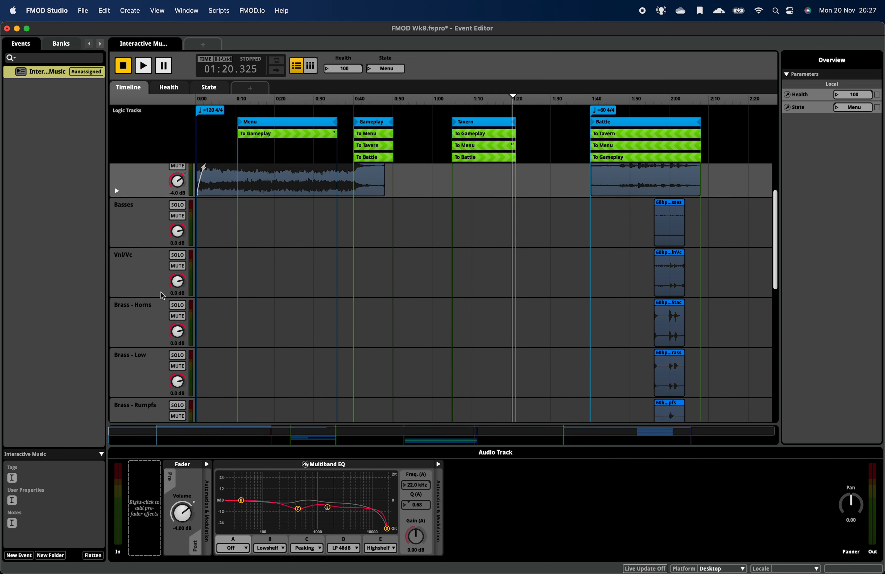
{"action": "scroll", "coordinate": [160, 292], "scroll_direction": "down", "scroll_amount": 6}
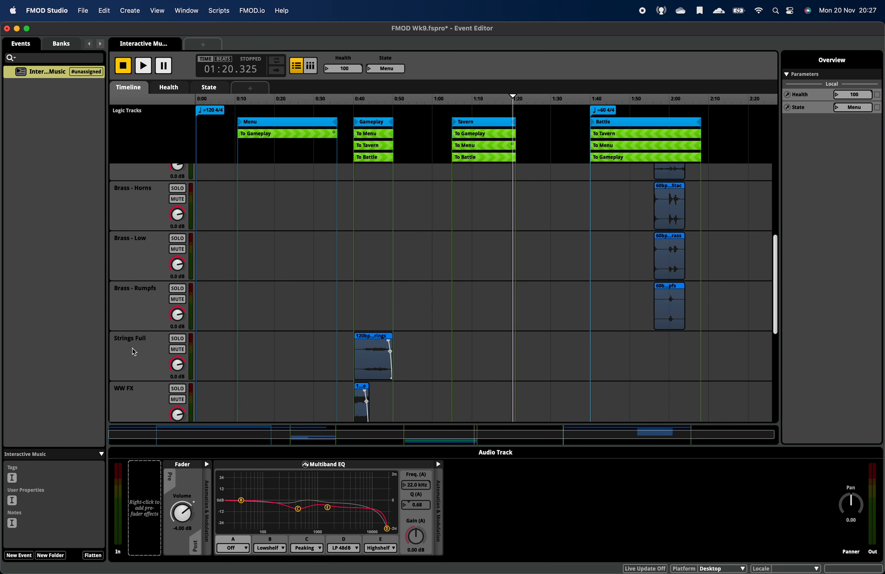
{"action": "scroll", "coordinate": [132, 348], "scroll_direction": "down", "scroll_amount": 8}
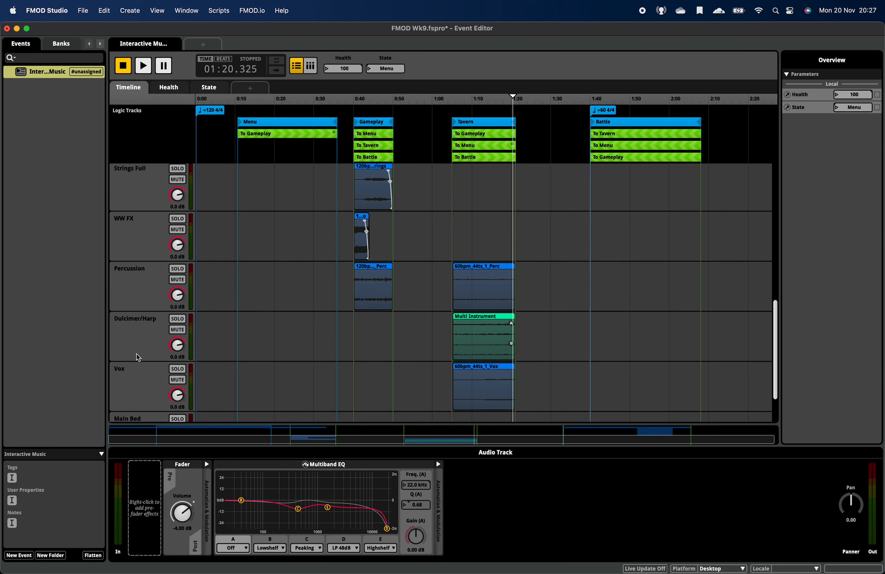
{"action": "scroll", "coordinate": [136, 355], "scroll_direction": "down", "scroll_amount": 3}
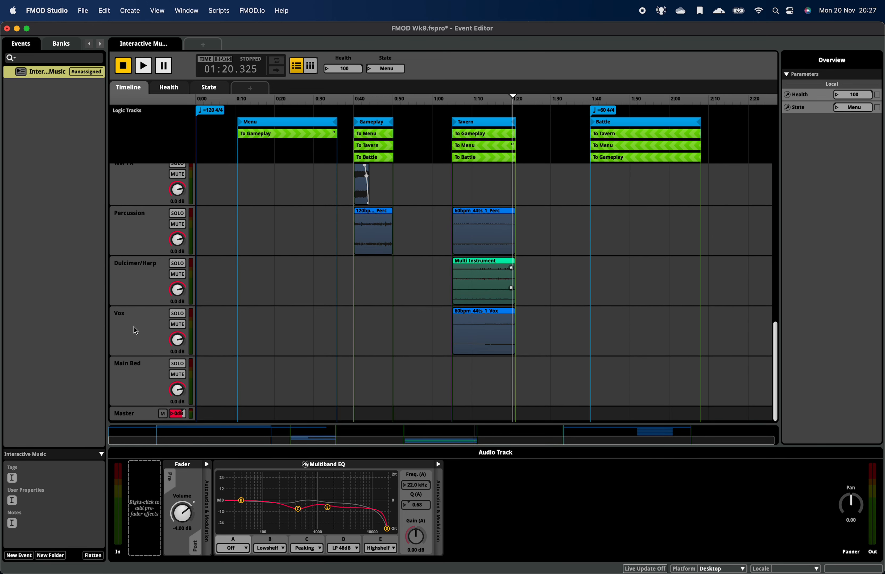
{"action": "scroll", "coordinate": [134, 328], "scroll_direction": "up", "scroll_amount": 4}
{"action": "scroll", "coordinate": [135, 330], "scroll_direction": "up", "scroll_amount": 10}
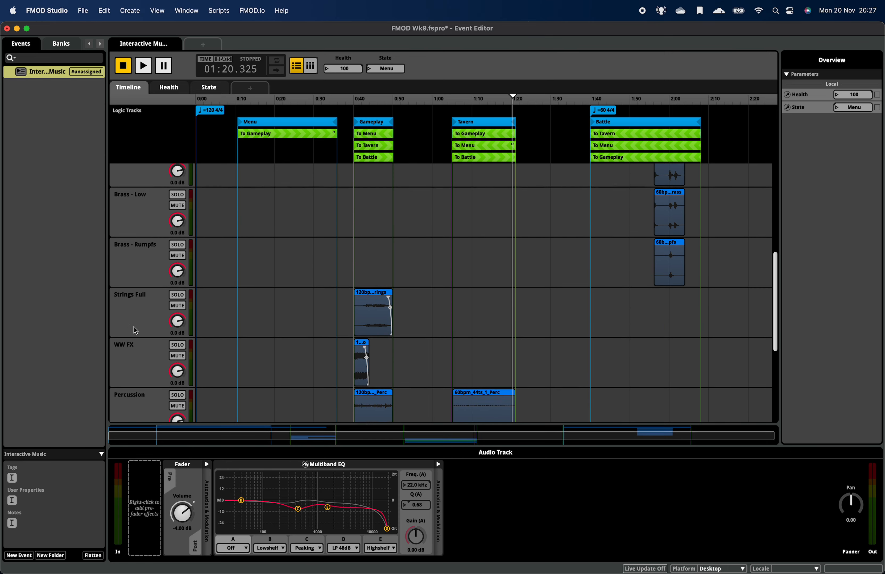
{"action": "left_click", "coordinate": [372, 69]}
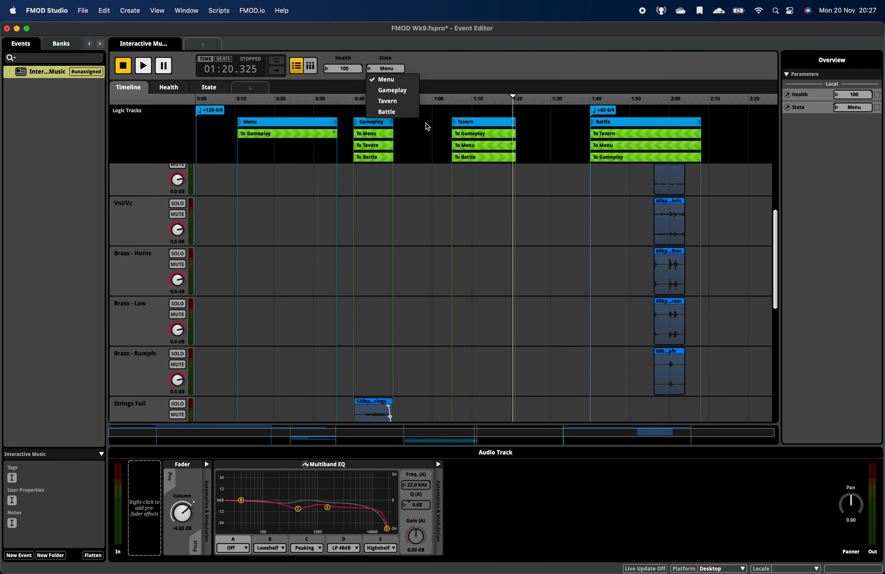
{"action": "left_click", "coordinate": [478, 75]}
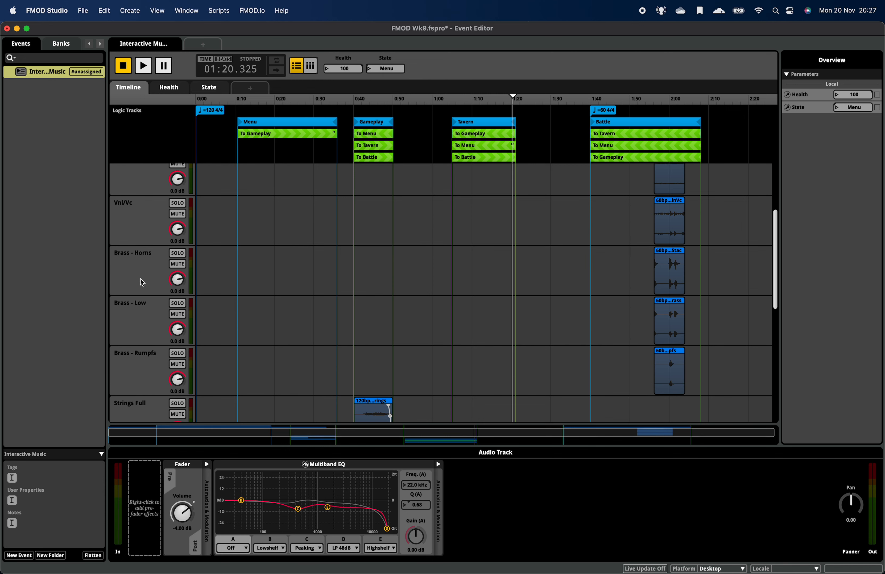
{"action": "scroll", "coordinate": [141, 280], "scroll_direction": "down", "scroll_amount": 5}
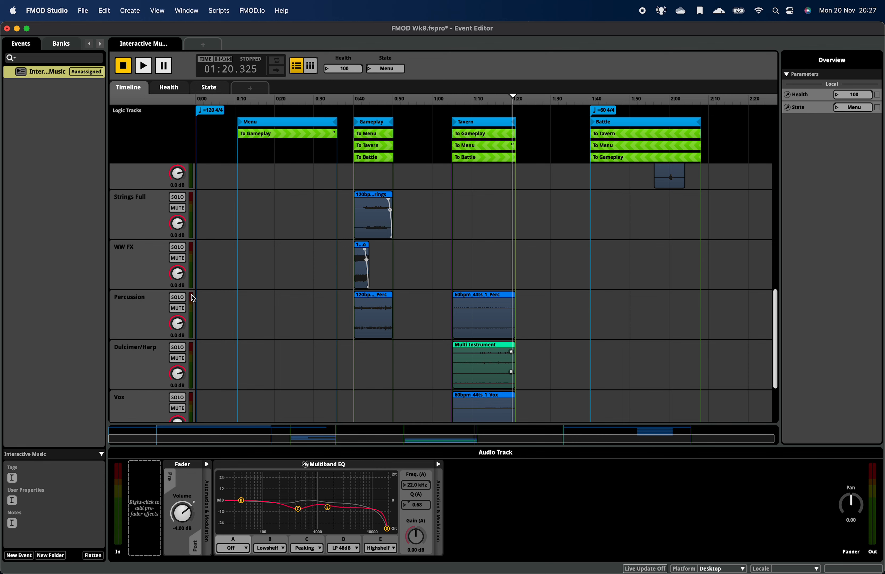
{"action": "scroll", "coordinate": [148, 258], "scroll_direction": "down", "scroll_amount": 2}
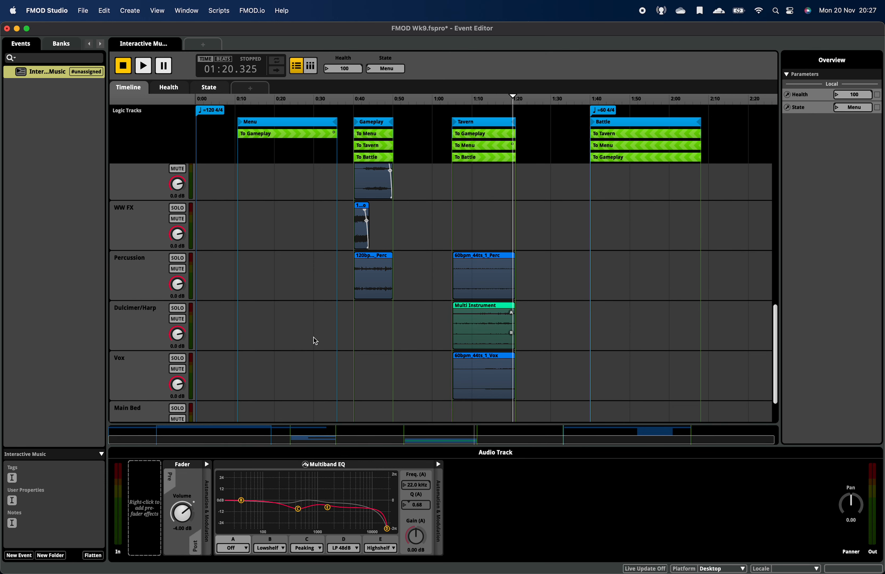
{"action": "scroll", "coordinate": [269, 321], "scroll_direction": "up", "scroll_amount": 8}
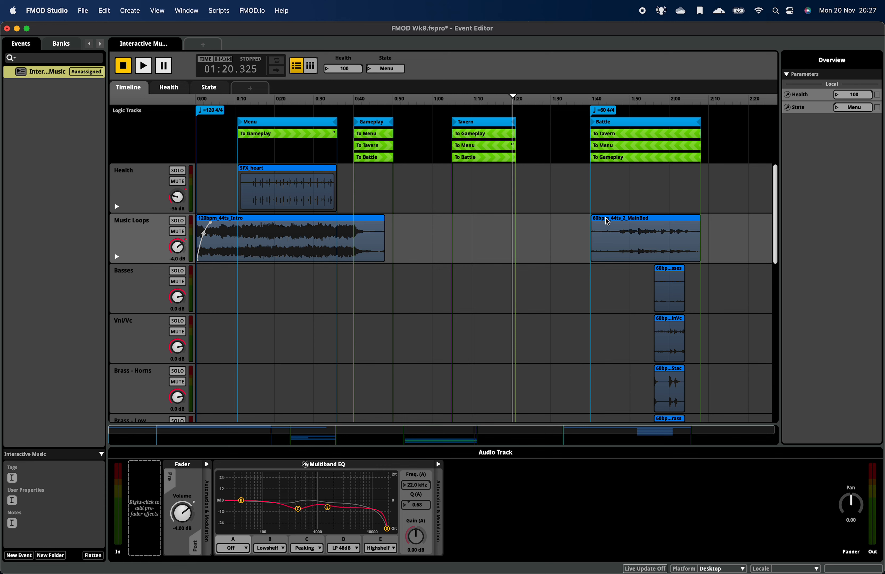
{"action": "right_click", "coordinate": [211, 131]}
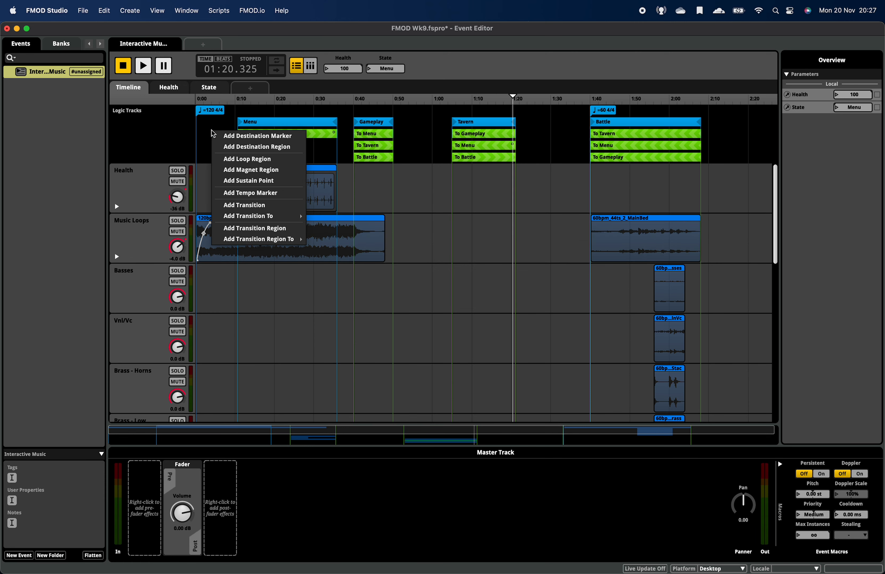
{"action": "left_click", "coordinate": [200, 141]}
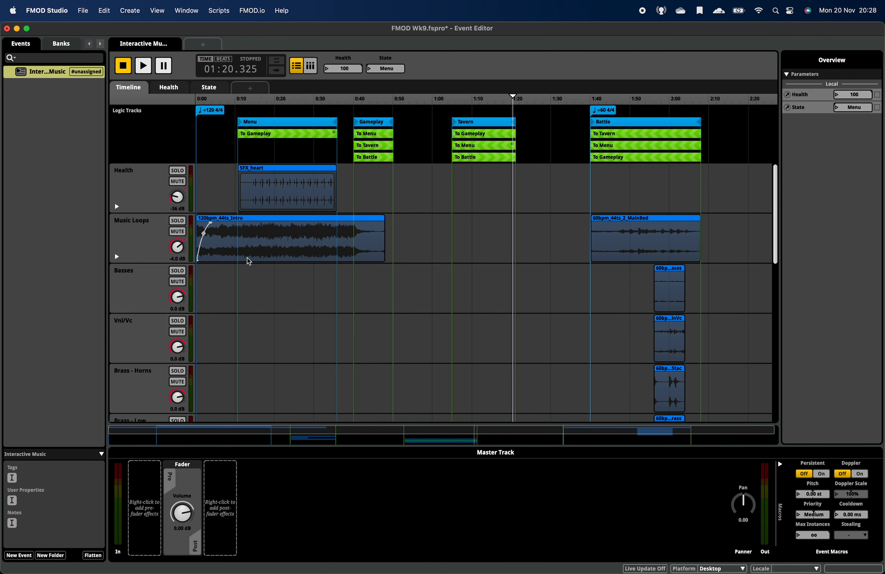
- Reduce the height of all tracks so the whole Interactive Music event fits in the timeline
{"action": "scroll", "coordinate": [161, 326], "scroll_direction": "down", "scroll_amount": 4}
{"action": "scroll", "coordinate": [162, 325], "scroll_direction": "up", "scroll_amount": 4}
{"action": "scroll", "coordinate": [136, 302], "scroll_direction": "down", "scroll_amount": 15}
{"action": "scroll", "coordinate": [136, 302], "scroll_direction": "up", "scroll_amount": 15}
{"action": "scroll", "coordinate": [209, 349], "scroll_direction": "down", "scroll_amount": 8}
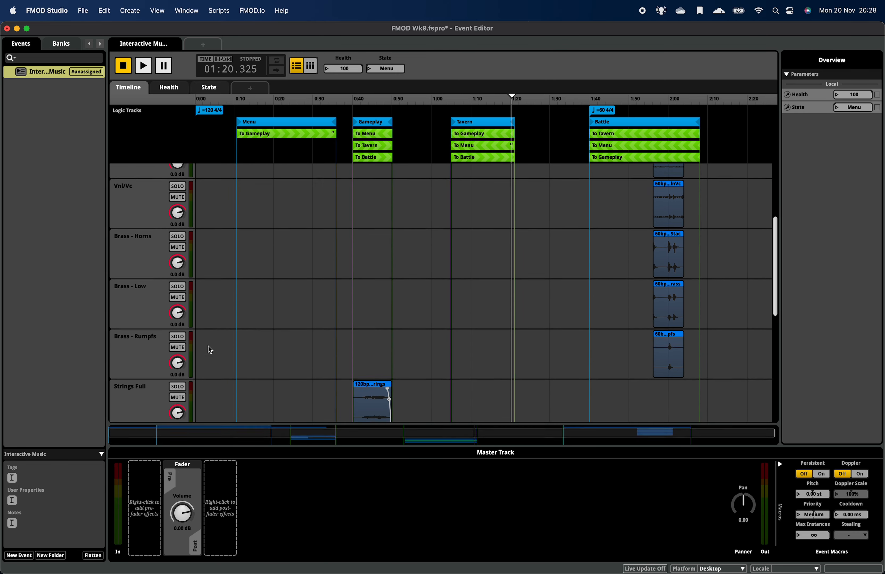
{"action": "scroll", "coordinate": [209, 349], "scroll_direction": "up", "scroll_amount": 8}
{"action": "left_click", "coordinate": [158, 10]}
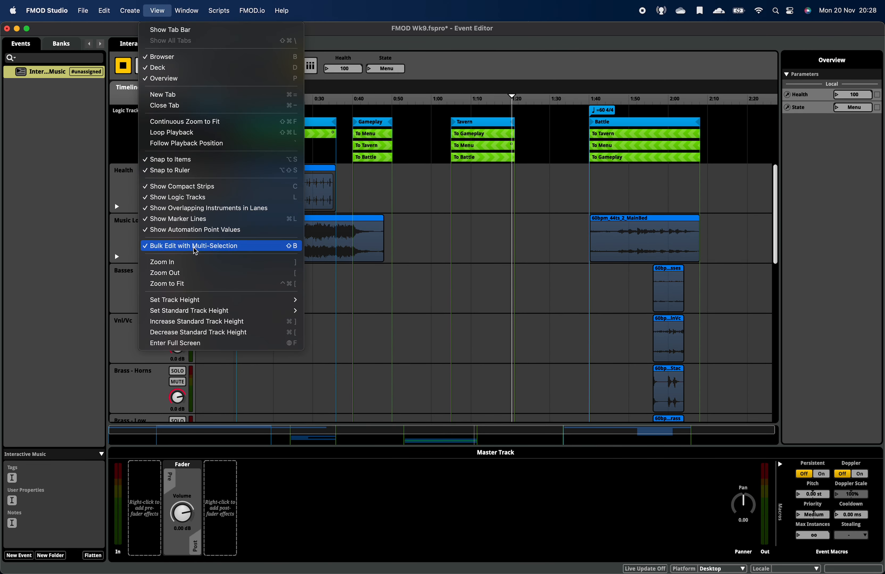
{"action": "mouse_move", "coordinate": [209, 302]}
{"action": "left_click", "coordinate": [326, 300]}
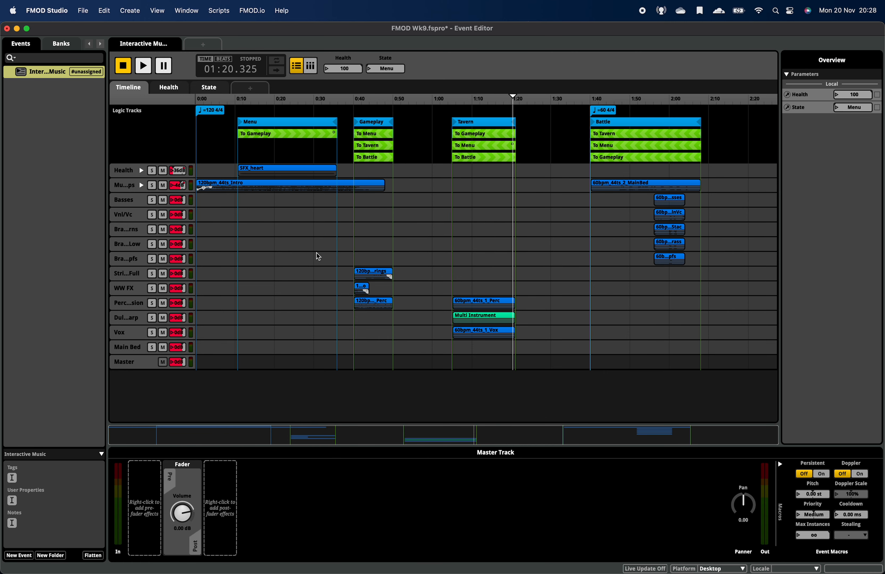
- Return the playhead to the start of the timeline and play the event
{"action": "key", "text": "Return"}
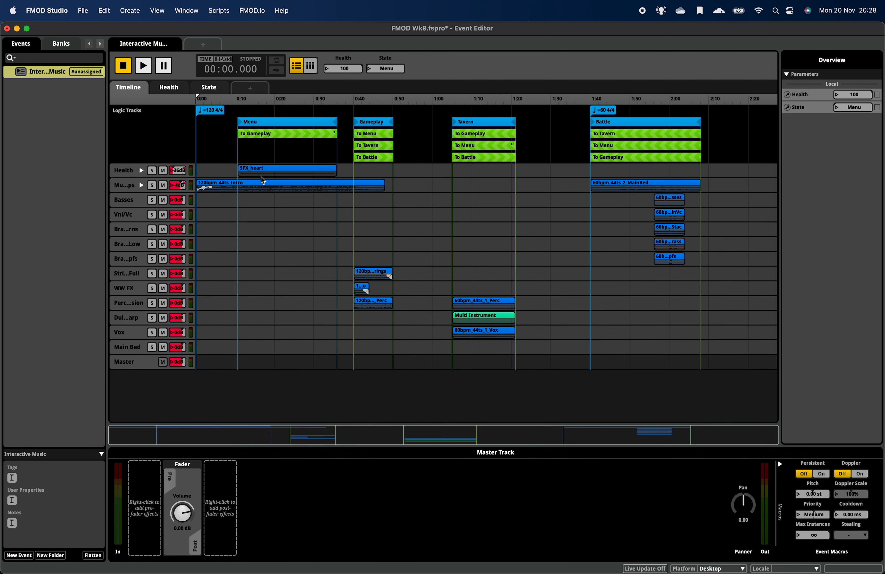
{"action": "key", "text": "space"}
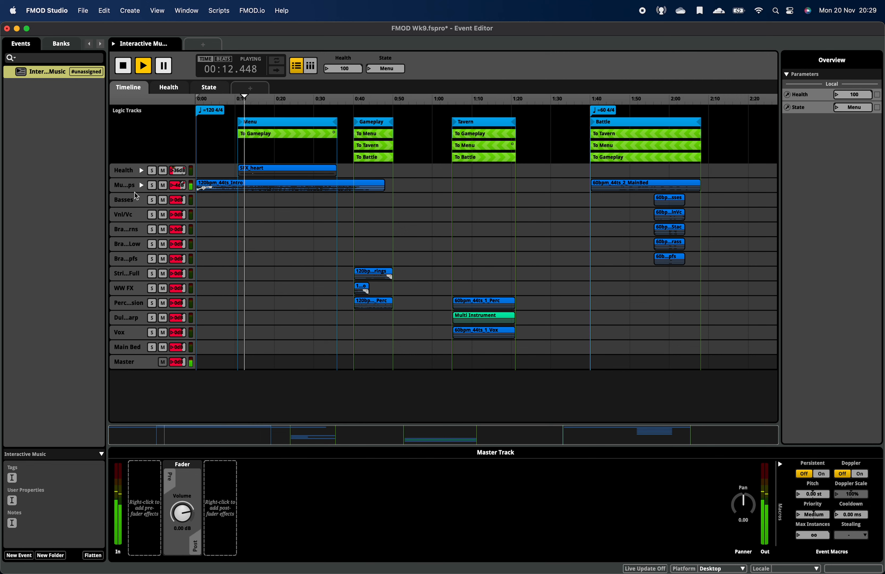
- Enlarge the Music Loops track and show the frequency automation of its Multiband EQ
{"action": "left_click", "coordinate": [134, 188]}
{"action": "left_click_drag", "start_coordinate": [134, 191], "coordinate": [133, 226]}
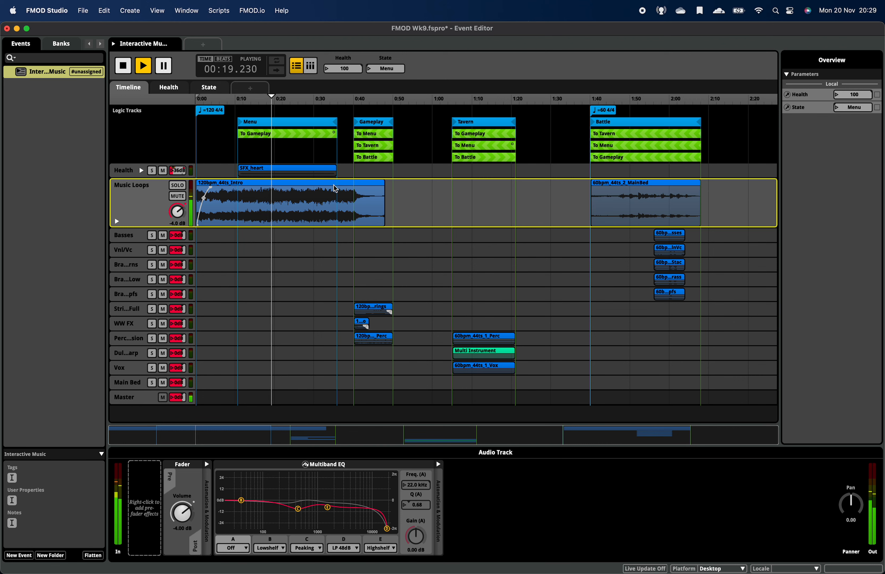
{"action": "left_click", "coordinate": [440, 465]}
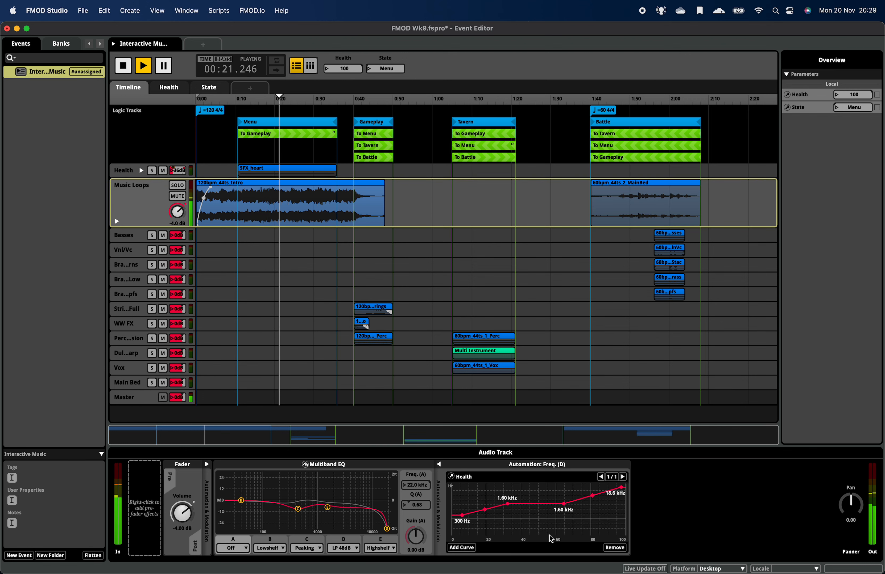
{"action": "left_click", "coordinate": [137, 197]}
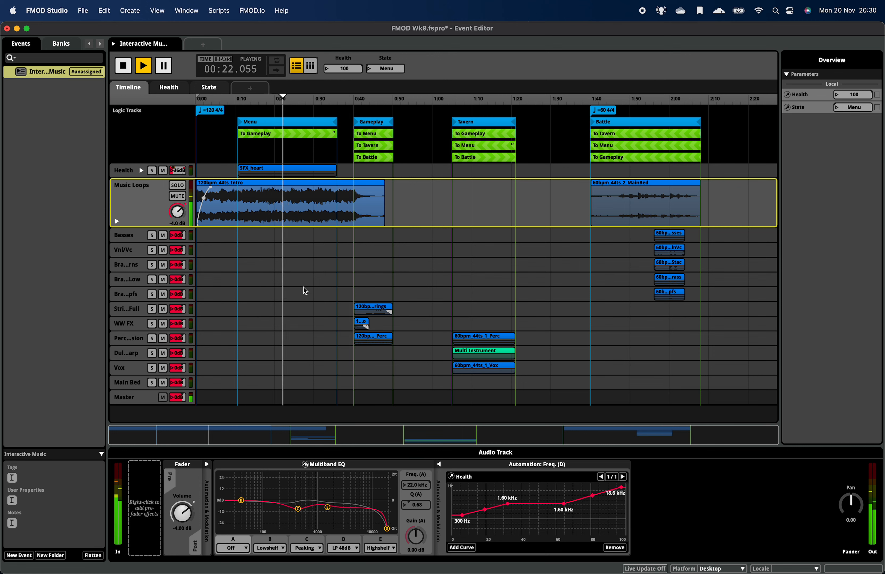
- Switch the State parameter to Gameplay during playback to audition the transition, and stop the event
{"action": "left_click", "coordinate": [370, 72]}
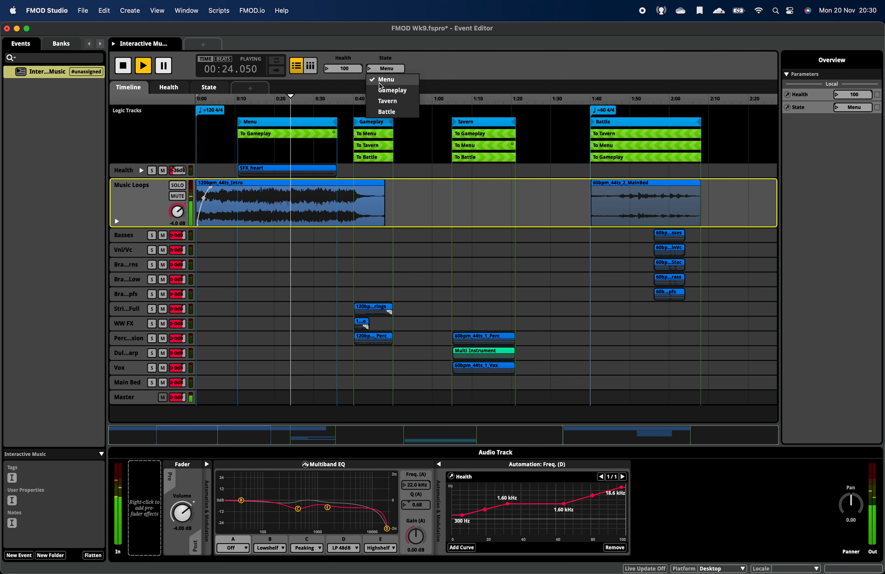
{"action": "left_click", "coordinate": [371, 91]}
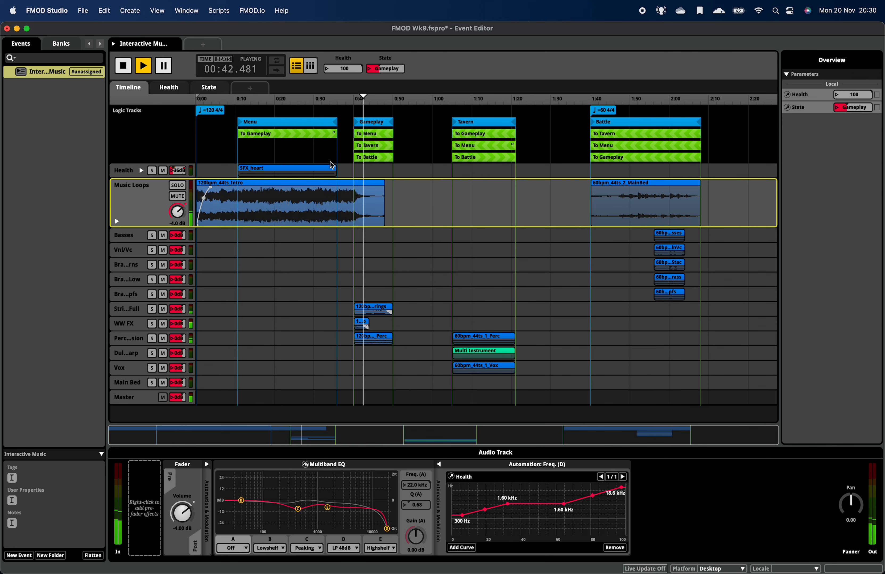
{"action": "key", "text": "space"}
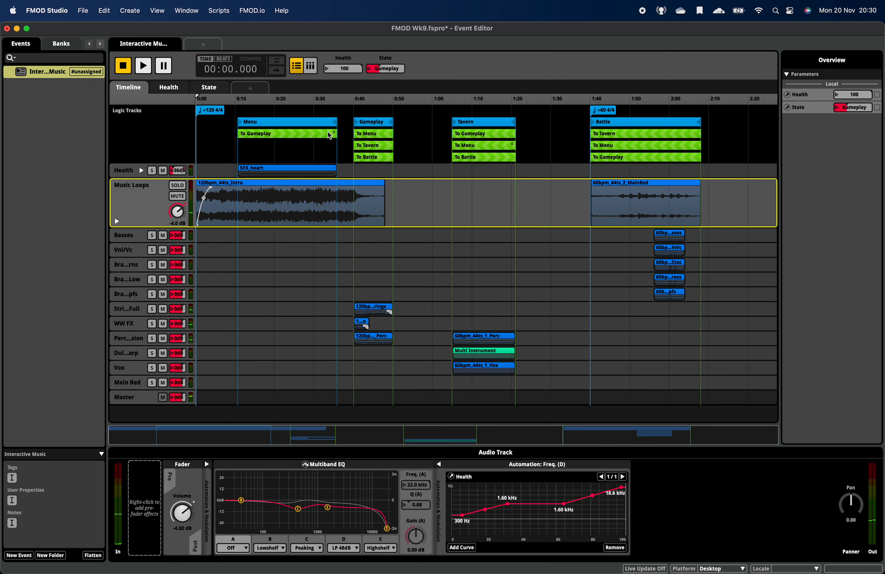
- Shorten the transition timeline of the Menu section's To Gameplay transition region
{"action": "left_click", "coordinate": [307, 133]}
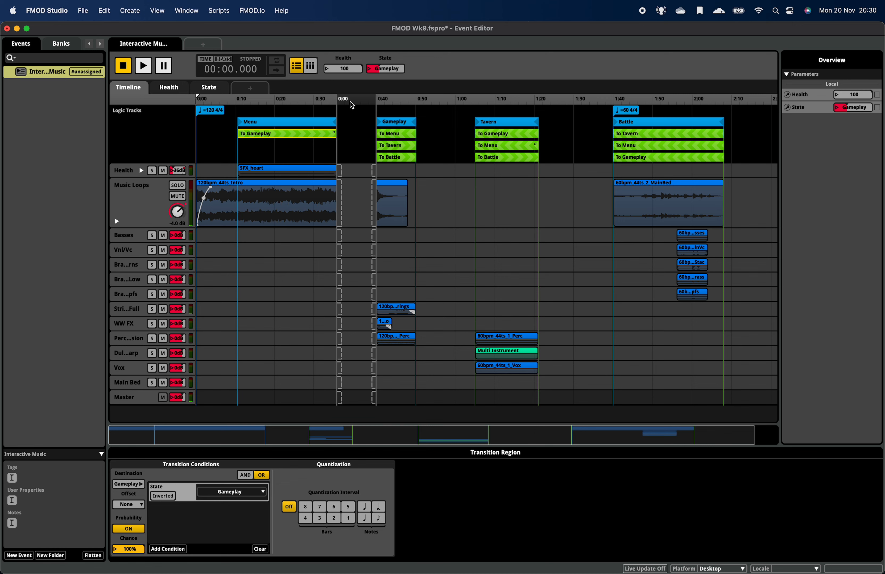
{"action": "left_click_drag", "start_coordinate": [374, 102], "coordinate": [346, 107]}
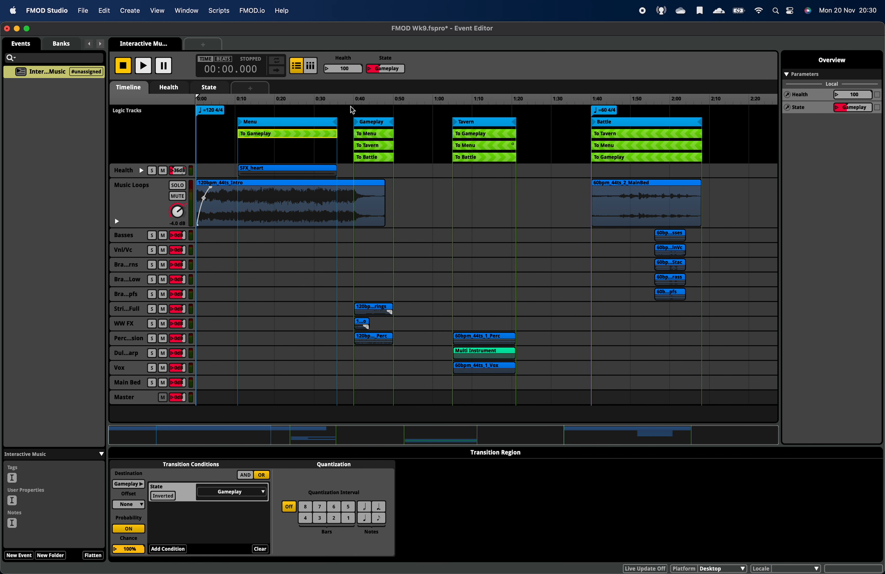
{"action": "left_click", "coordinate": [328, 137]}
{"action": "left_click_drag", "start_coordinate": [375, 98], "coordinate": [353, 105]}
- Set the State parameter to Menu and play the event from about 0:24 within the Menu region
{"action": "left_click", "coordinate": [373, 69]}
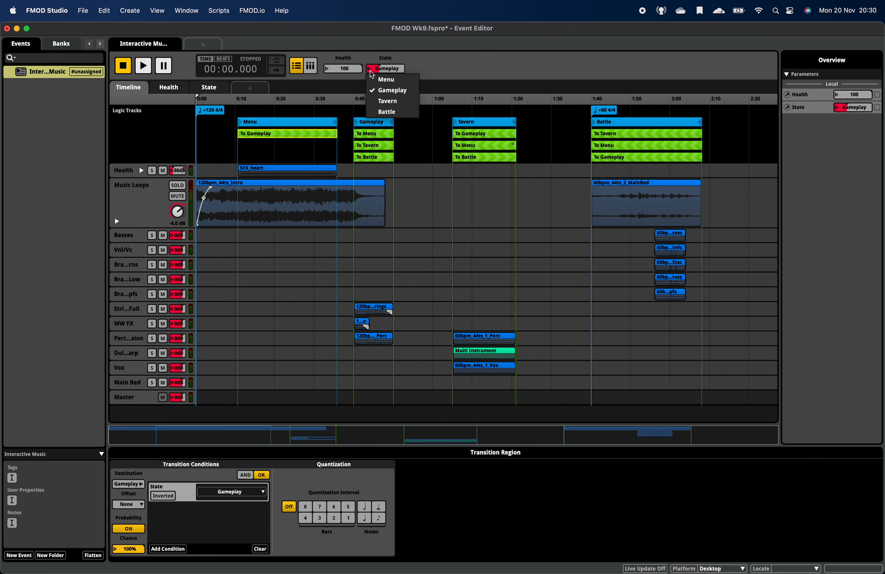
{"action": "left_click", "coordinate": [376, 79]}
{"action": "key", "text": "space"}
{"action": "left_click", "coordinate": [295, 99]}
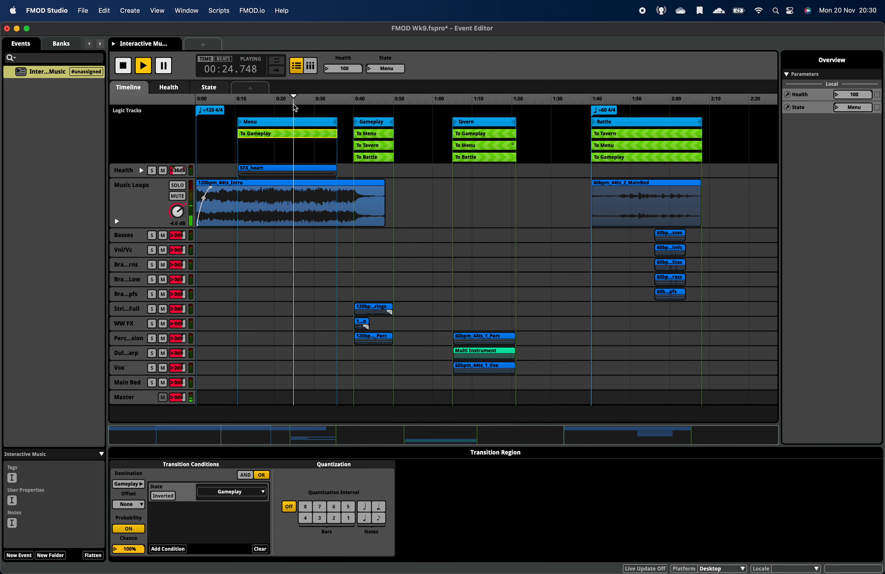
- Audition the music transitions during playback by switching the State parameter to Gameplay and on to Tavern
{"action": "left_click", "coordinate": [371, 69]}
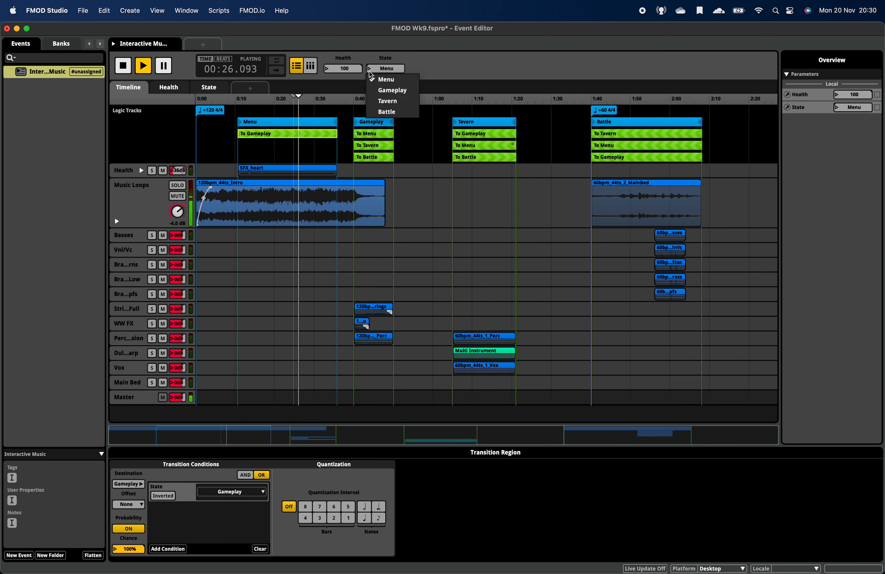
{"action": "left_click", "coordinate": [378, 89]}
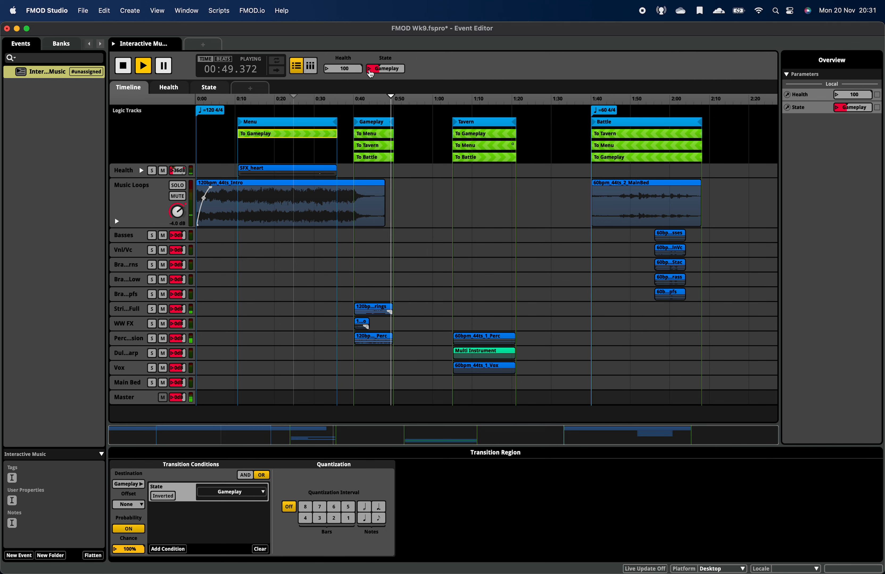
{"action": "left_click", "coordinate": [371, 69]}
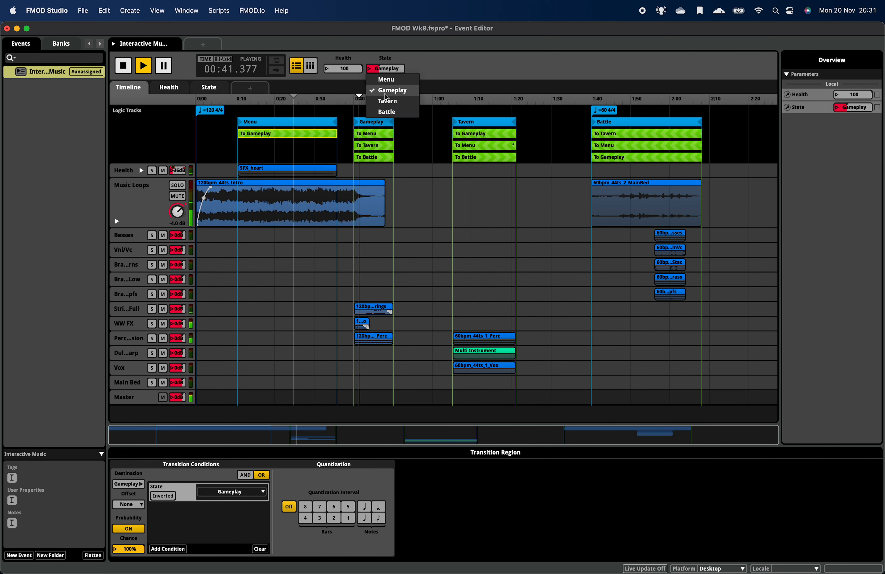
{"action": "left_click", "coordinate": [387, 101]}
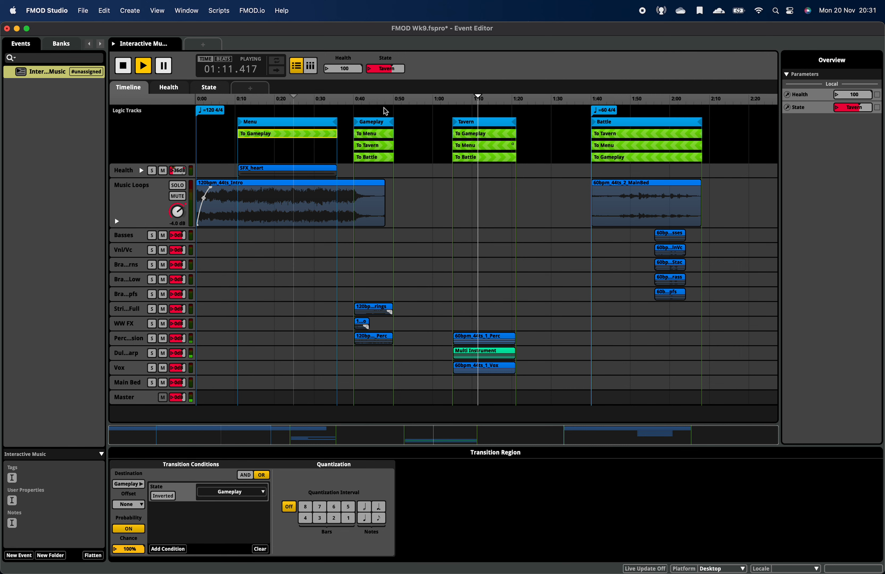
- Switch the State parameter to Battle during playback and jump to about 1:54 within the Battle region
{"action": "left_click", "coordinate": [374, 69]}
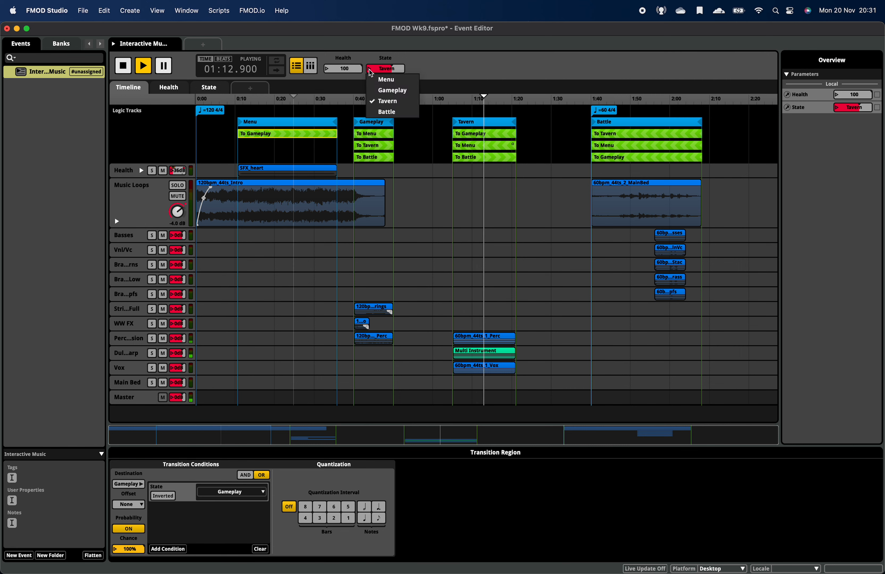
{"action": "left_click", "coordinate": [394, 115]}
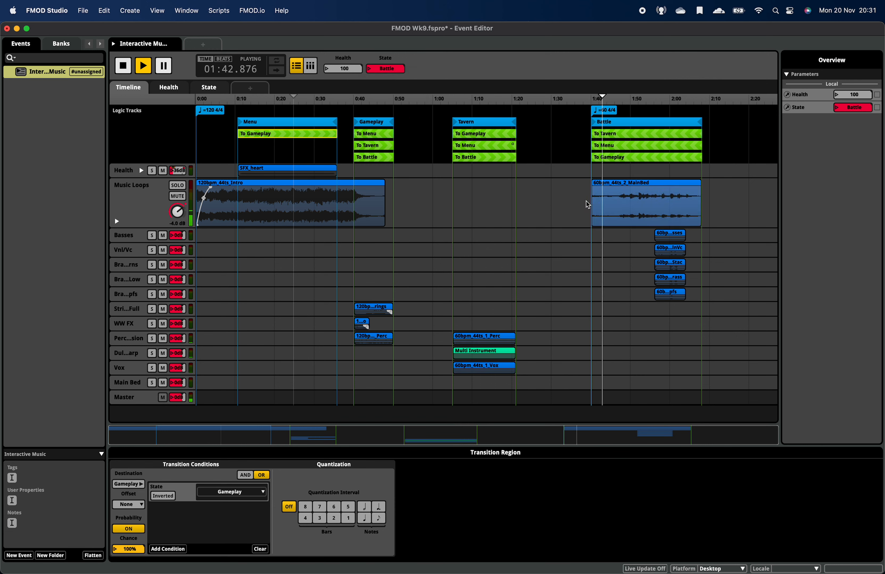
{"action": "left_click", "coordinate": [650, 104]}
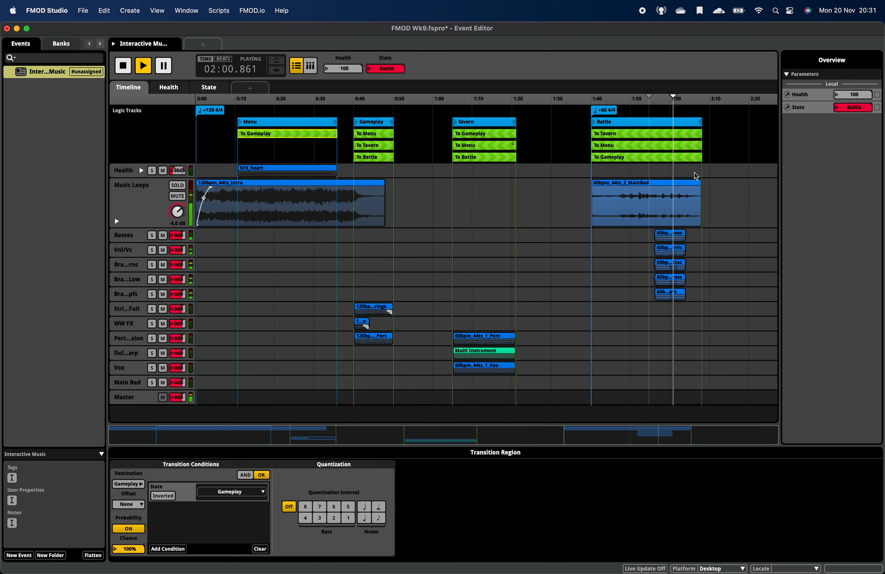
- Audition switching the State parameter to Tavern and on to Menu, and inspect the Tavern section's To Menu transition region
{"action": "left_click", "coordinate": [373, 65]}
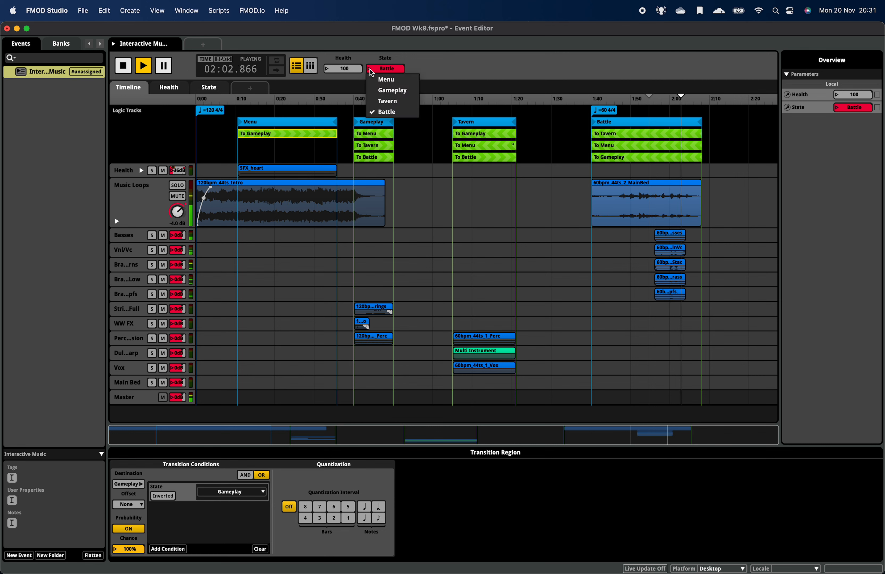
{"action": "left_click", "coordinate": [391, 102]}
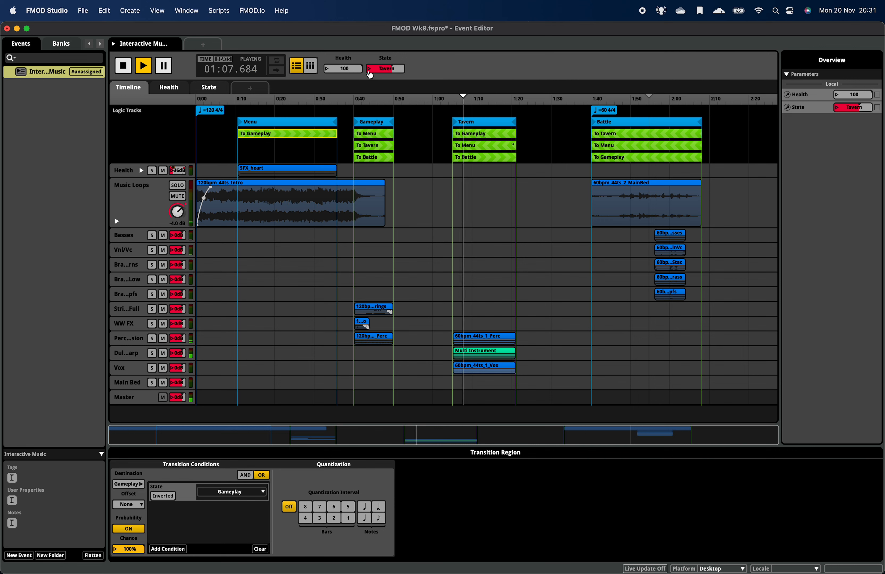
{"action": "left_click", "coordinate": [370, 74]}
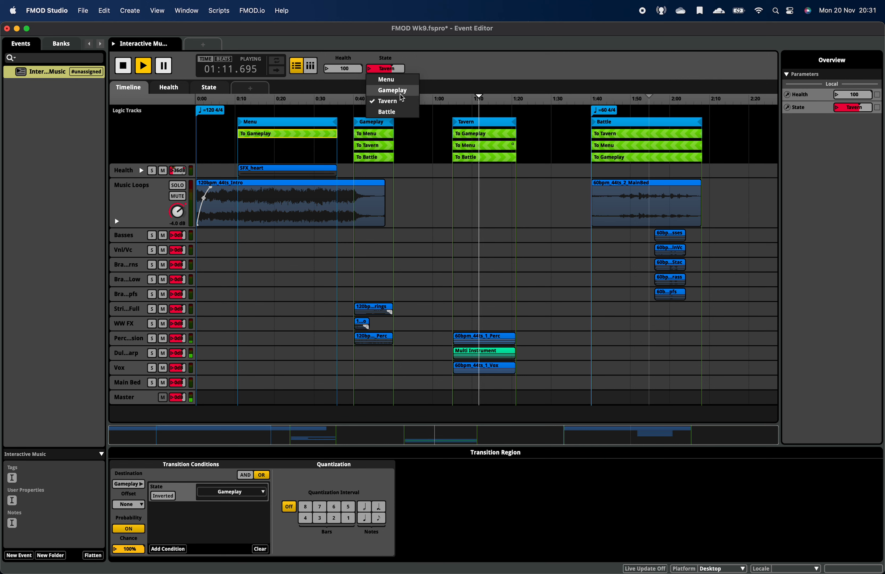
{"action": "left_click", "coordinate": [398, 82]}
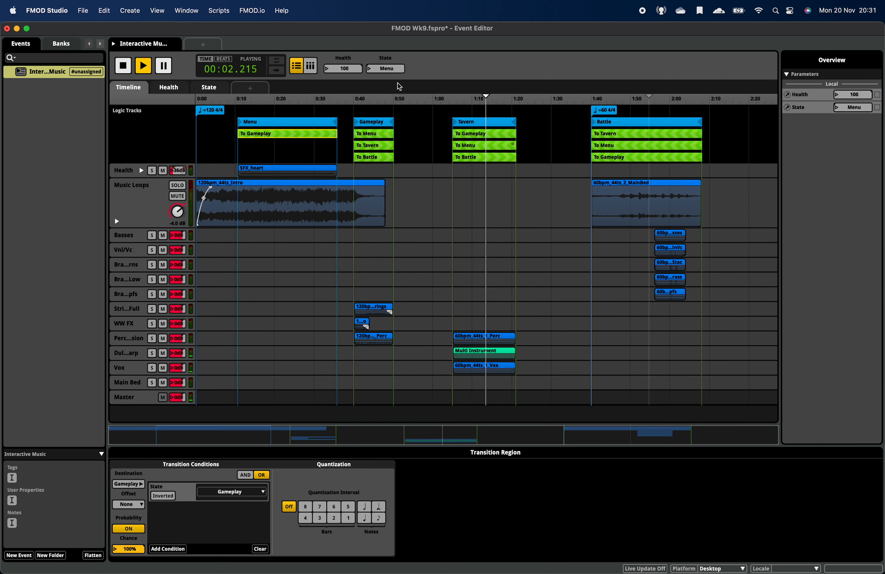
{"action": "left_click", "coordinate": [513, 145]}
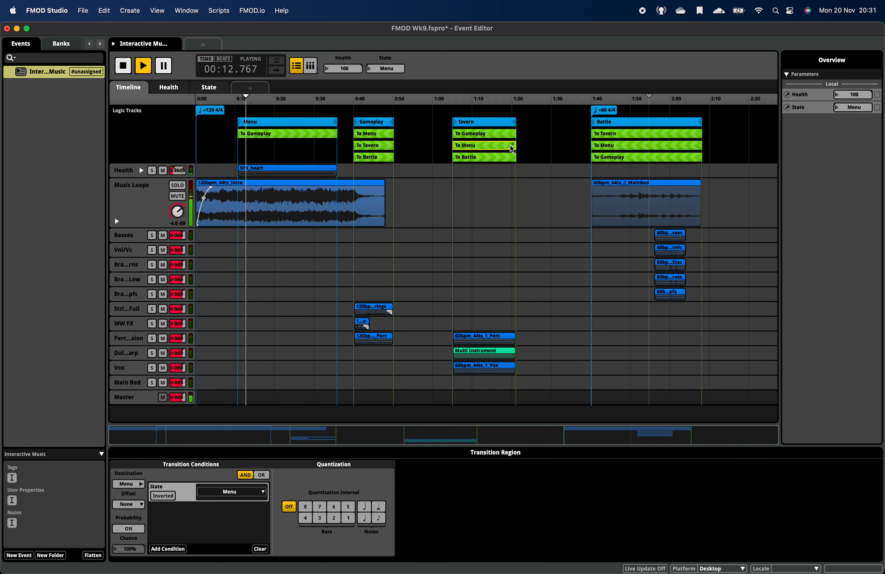
{"action": "left_click_drag", "start_coordinate": [554, 100], "coordinate": [524, 105]}
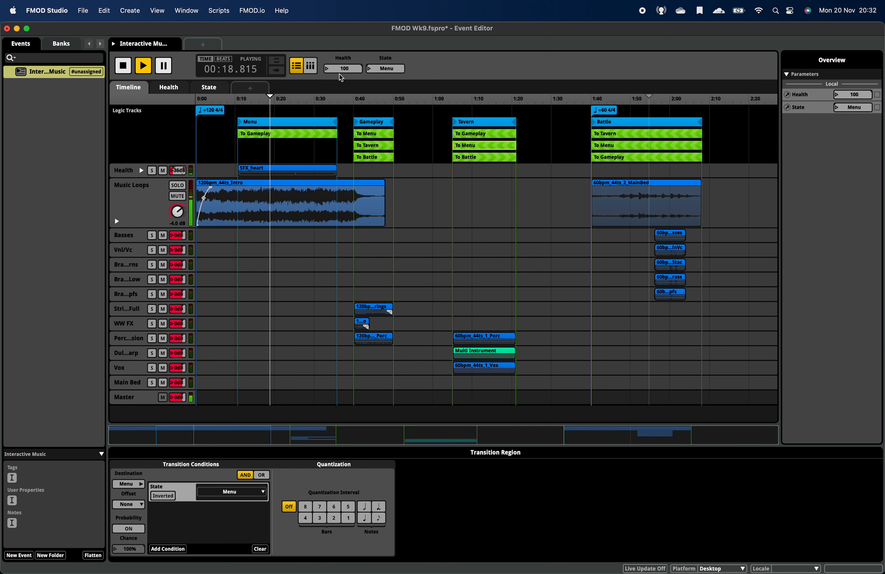
- Audition the transitions out of the Menu music by switching the State parameter to Gameplay and on to Tavern
{"action": "left_click", "coordinate": [377, 68]}
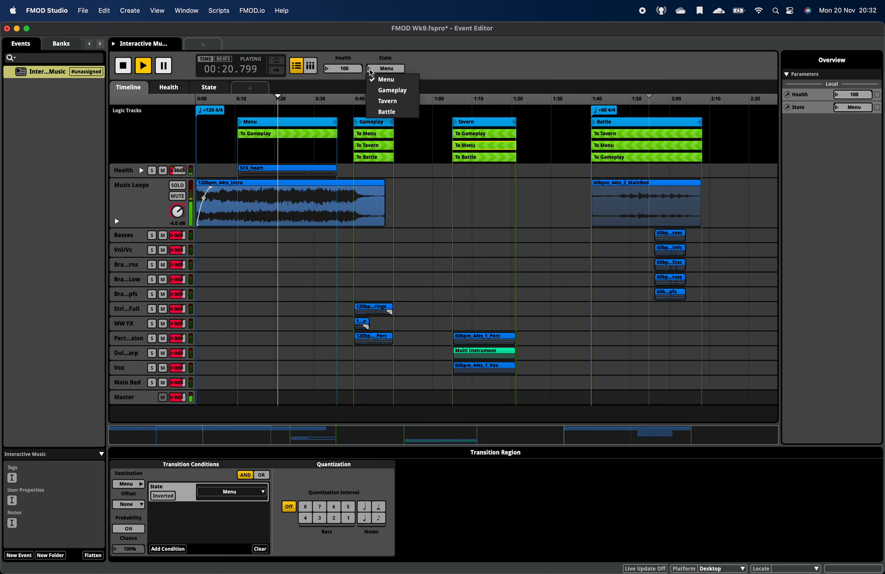
{"action": "left_click", "coordinate": [387, 91]}
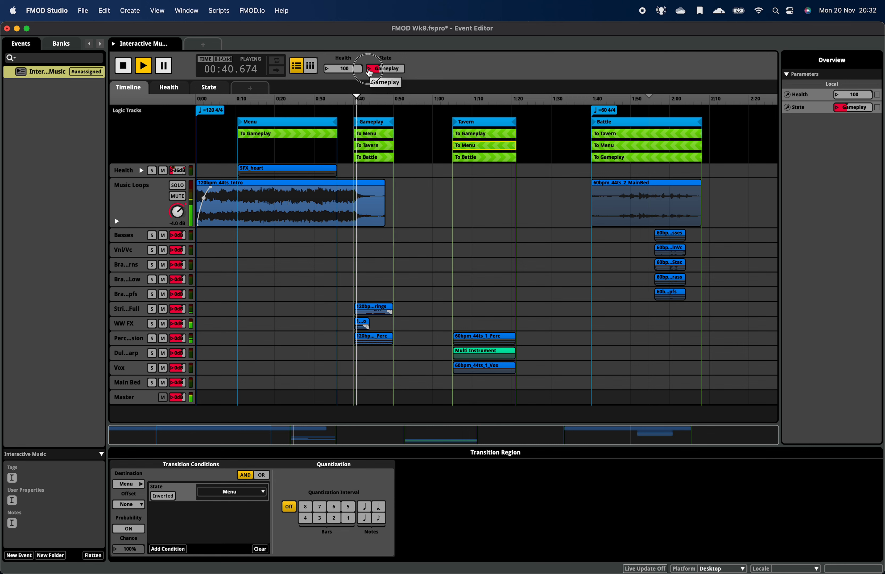
{"action": "left_click", "coordinate": [369, 70]}
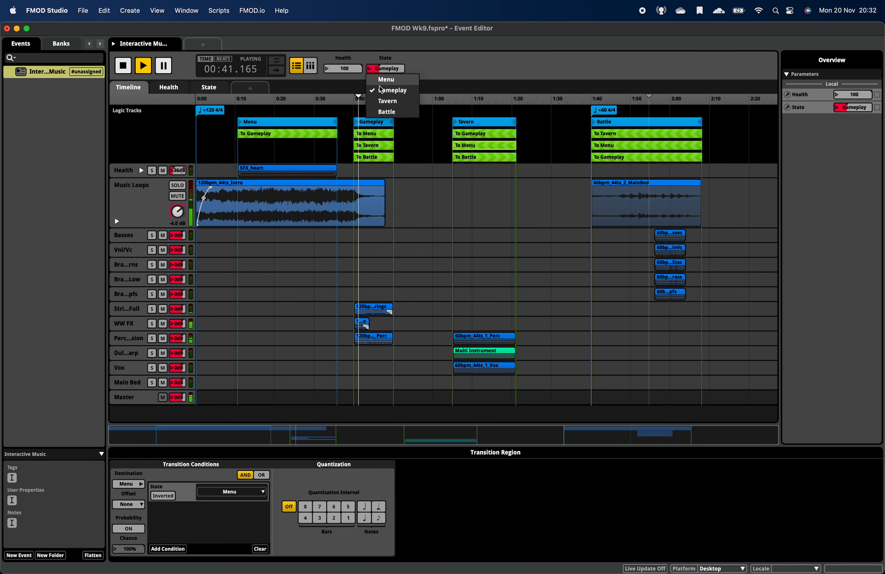
{"action": "left_click", "coordinate": [391, 106]}
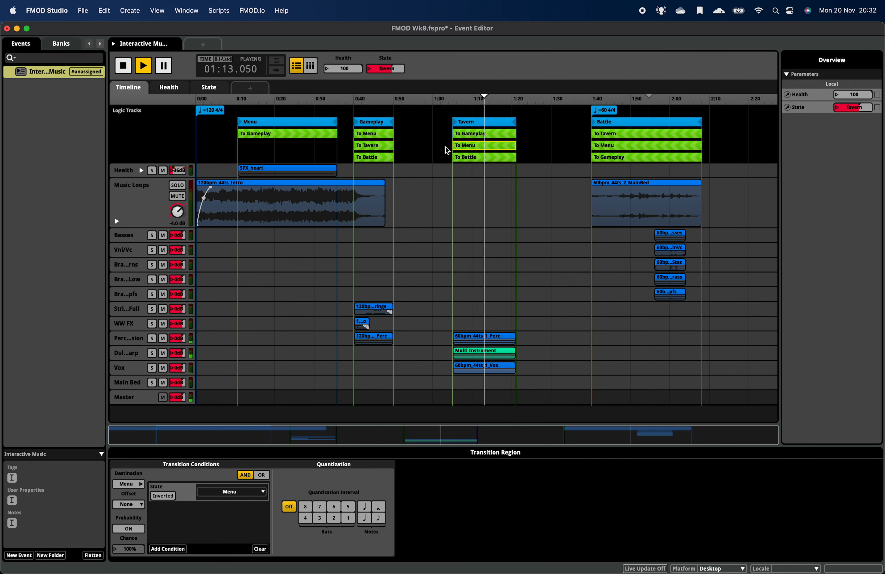
- Switch the State parameter to Battle to audition the transition from the Tavern music, and stop the event
{"action": "left_click", "coordinate": [385, 69]}
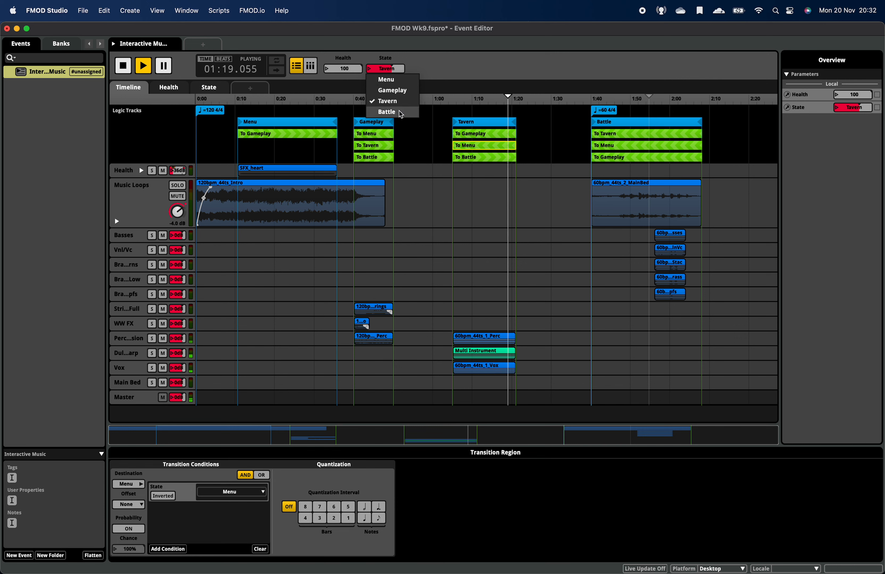
{"action": "left_click", "coordinate": [400, 114]}
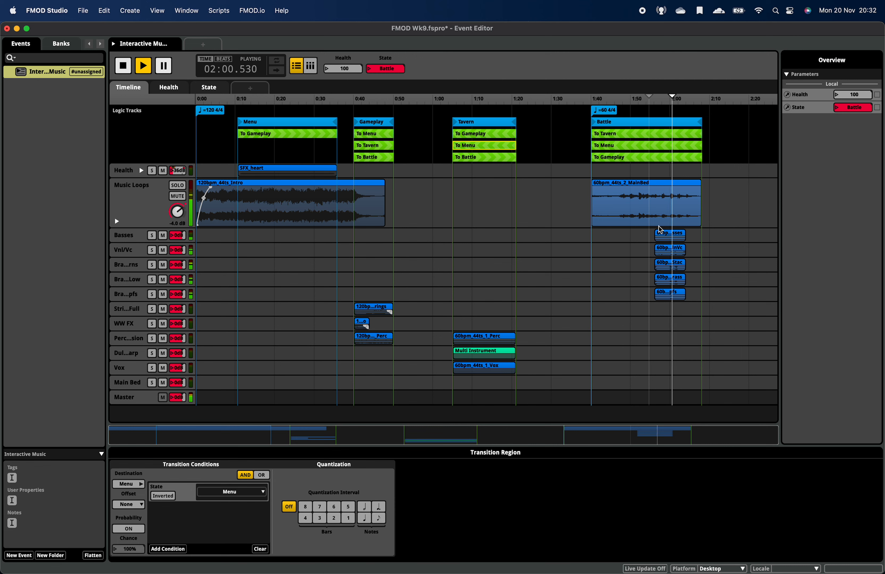
{"action": "key", "text": "space"}
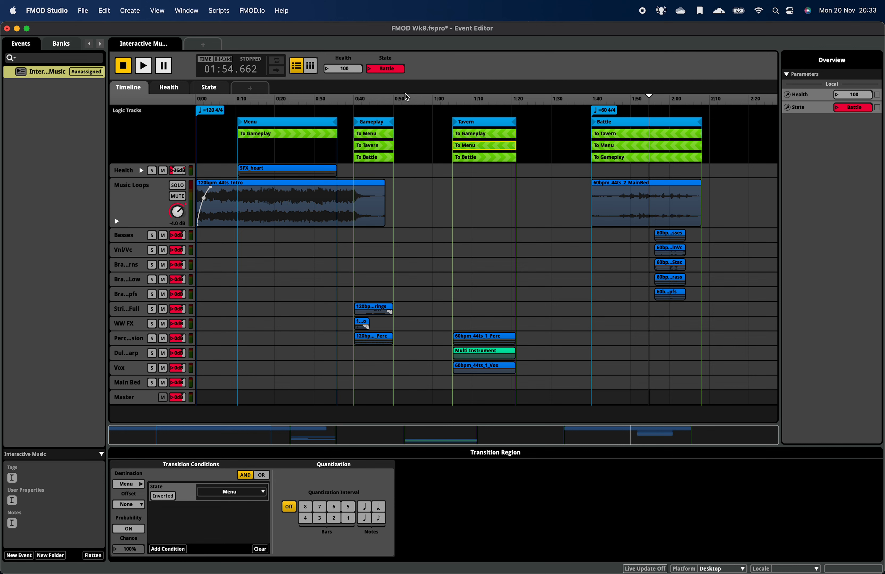
- Review the State parameter's values and the parameter types offered for a new parameter, without adding one
{"action": "left_click", "coordinate": [369, 70]}
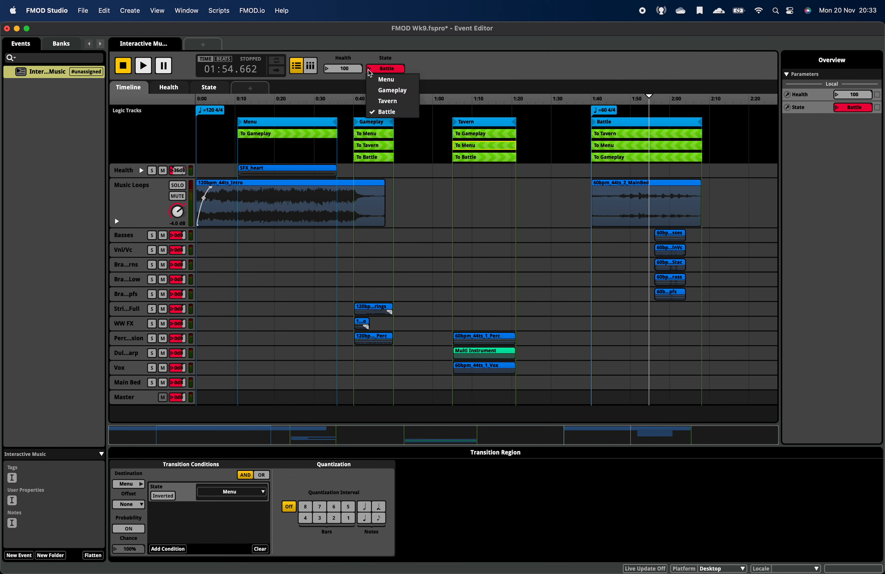
{"action": "left_click", "coordinate": [435, 74]}
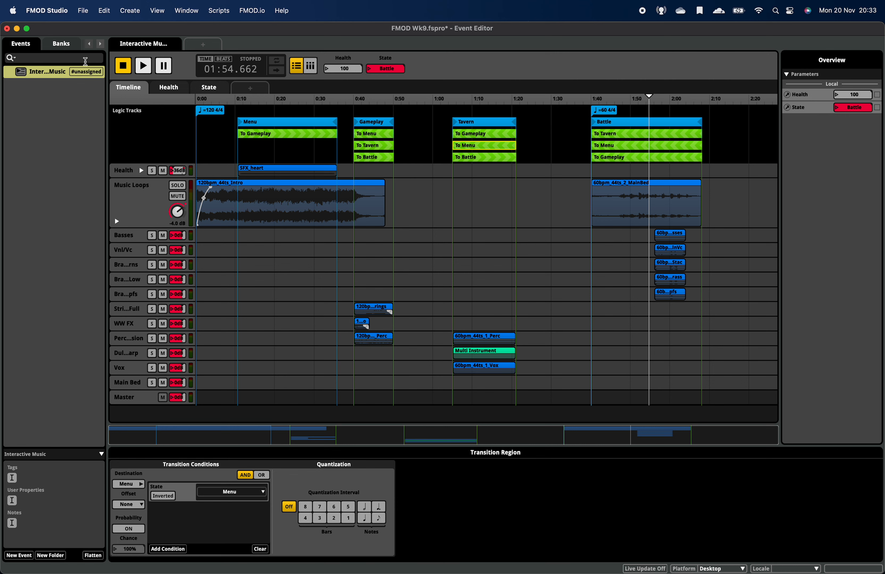
{"action": "left_click", "coordinate": [134, 11]}
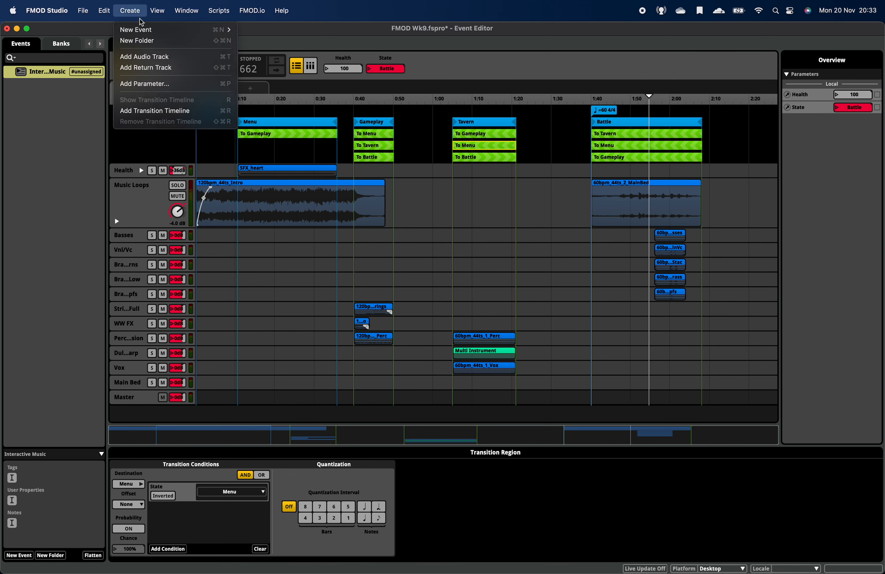
{"action": "left_click", "coordinate": [152, 84]}
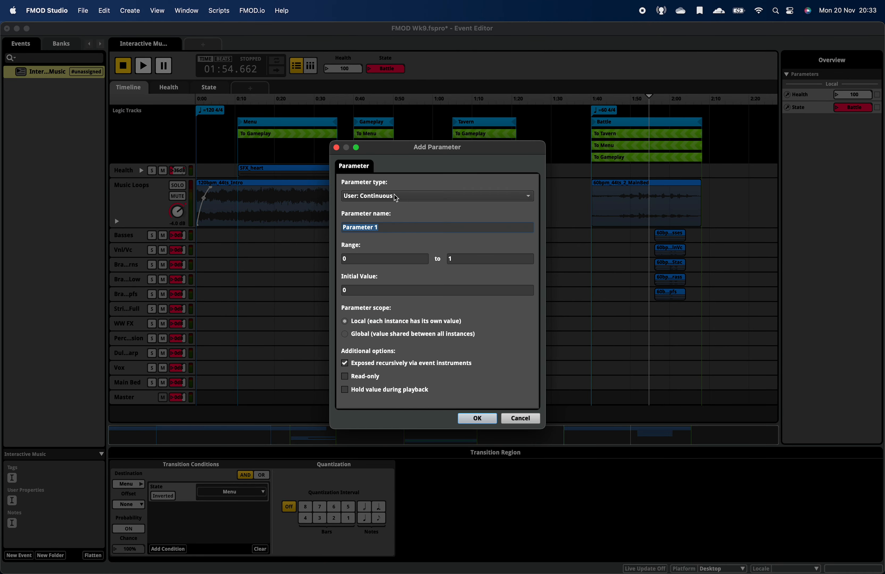
{"action": "left_click", "coordinate": [395, 197]}
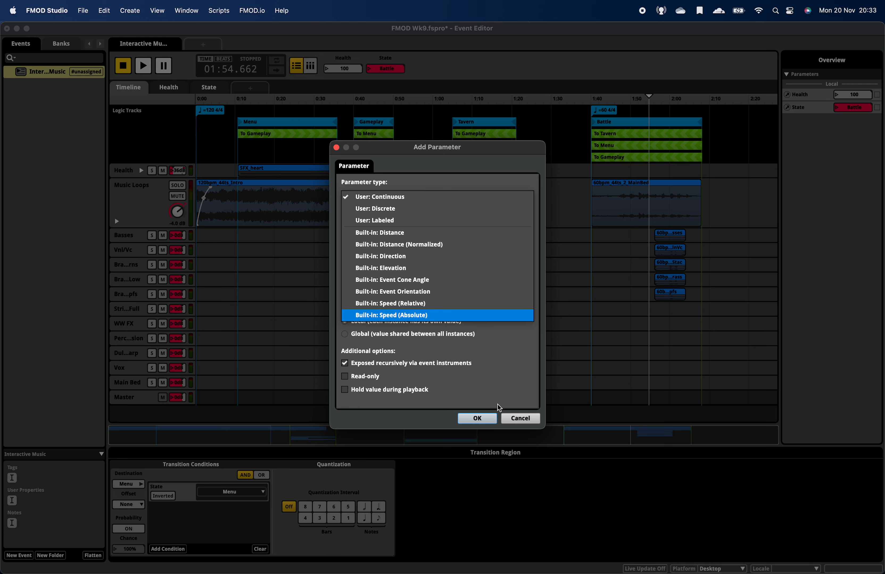
{"action": "left_click", "coordinate": [520, 419]}
{"action": "left_click", "coordinate": [520, 418]}
- Inspect the Health parameter's sheet and return to the event's timeline
{"action": "left_click", "coordinate": [173, 88]}
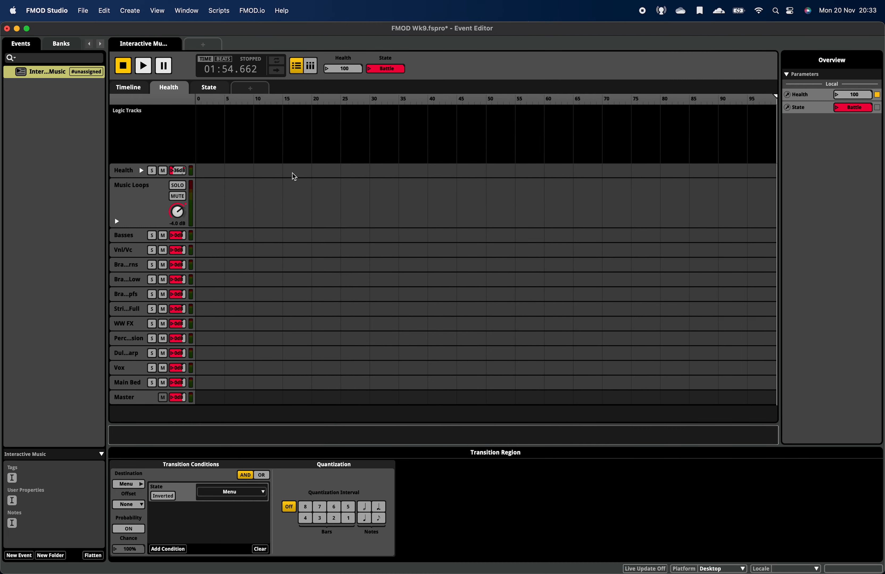
{"action": "mouse_move", "coordinate": [337, 65]}
{"action": "left_mouse_down"}
{"action": "mouse_move", "coordinate": [328, 156]}
{"action": "mouse_move", "coordinate": [341, 62]}
{"action": "mouse_move", "coordinate": [329, 136]}
{"action": "mouse_move", "coordinate": [312, 44]}
{"action": "left_mouse_up"}
{"action": "left_click", "coordinate": [139, 89]}
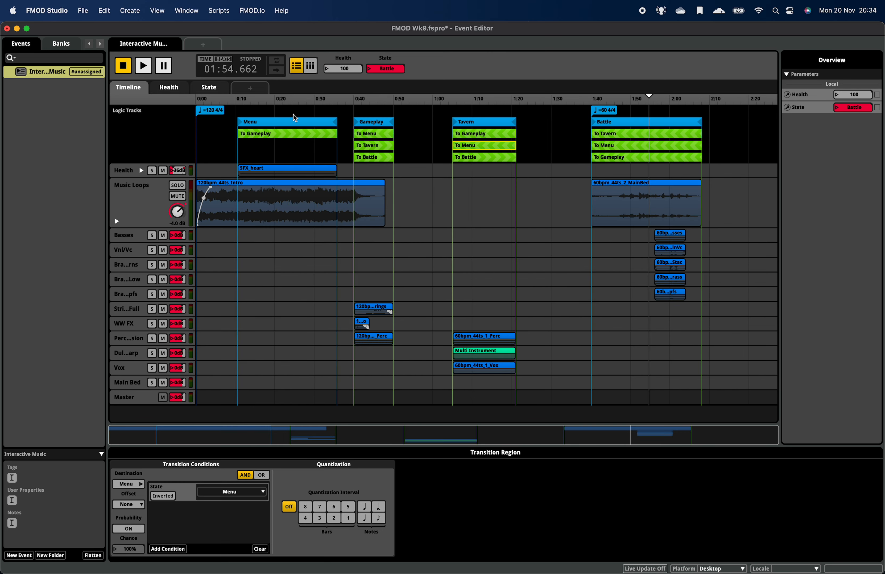
{"action": "left_click", "coordinate": [130, 10]}
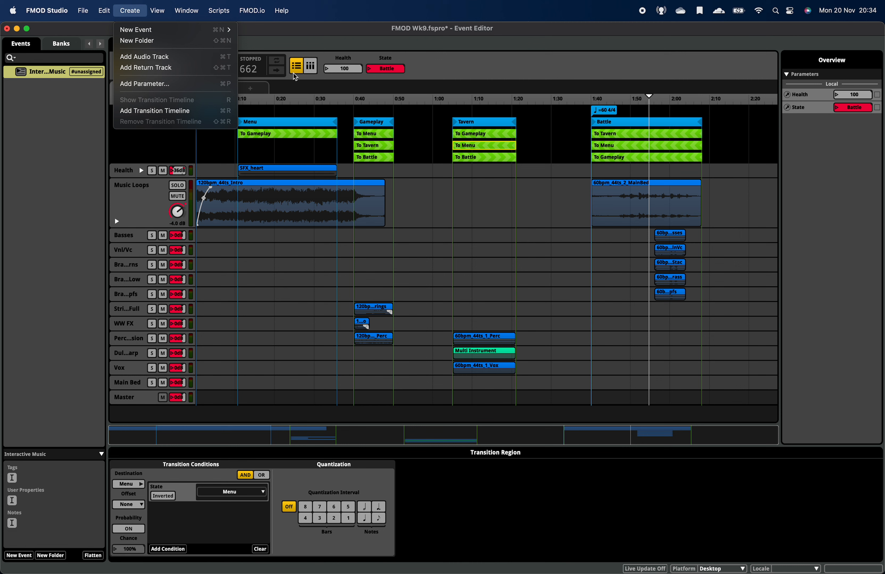
{"action": "left_click", "coordinate": [412, 72]}
- Cycle the State parameter through Tavern and Gameplay, ending on Menu
{"action": "left_click", "coordinate": [373, 69]}
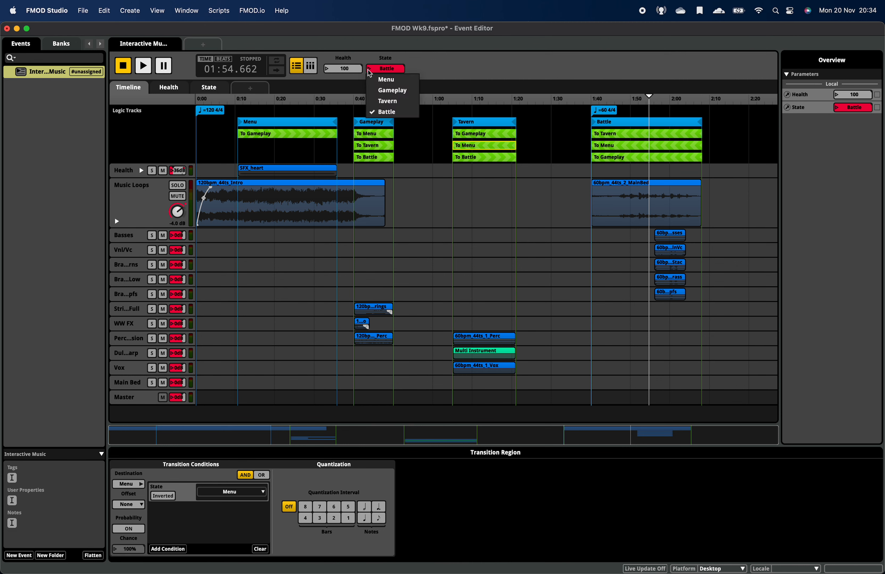
{"action": "left_click", "coordinate": [402, 102]}
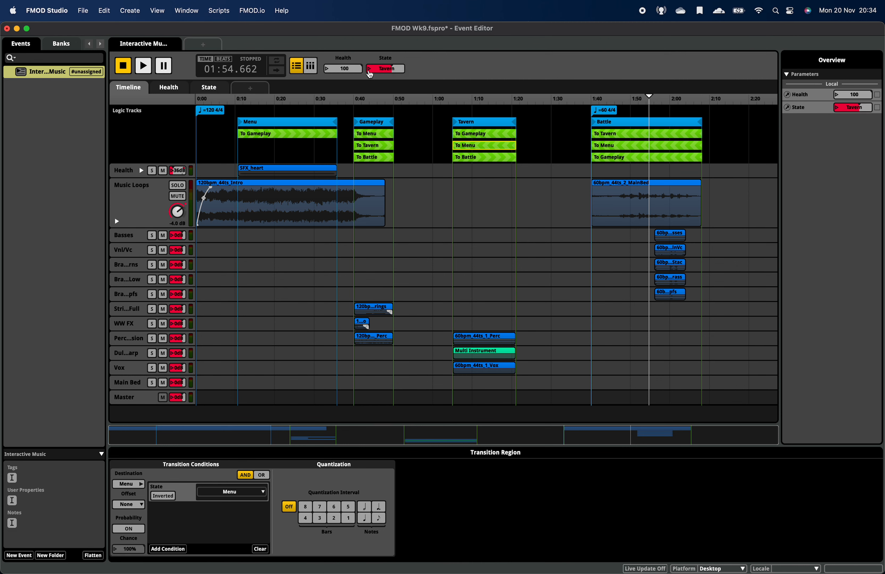
{"action": "left_click", "coordinate": [370, 75]}
{"action": "left_click", "coordinate": [388, 90]}
{"action": "left_click", "coordinate": [371, 73]}
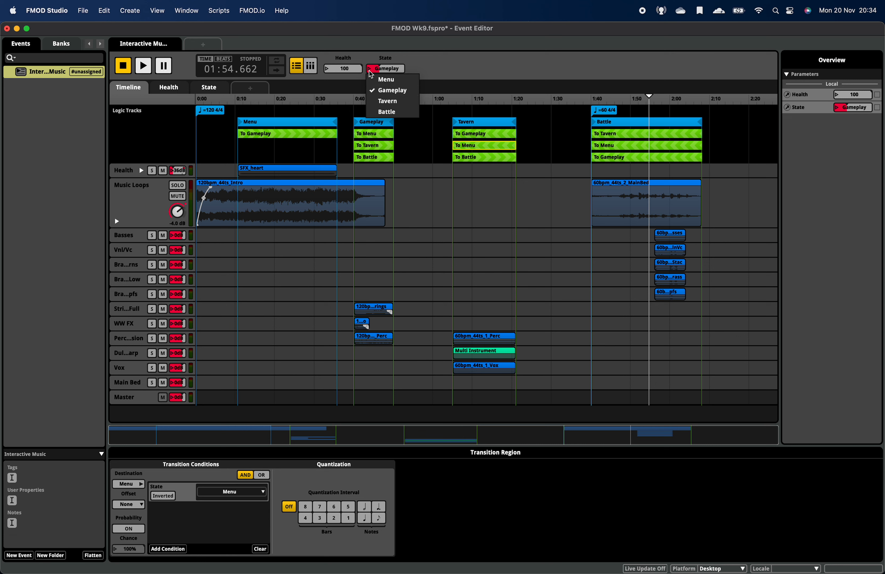
{"action": "left_click", "coordinate": [384, 79]}
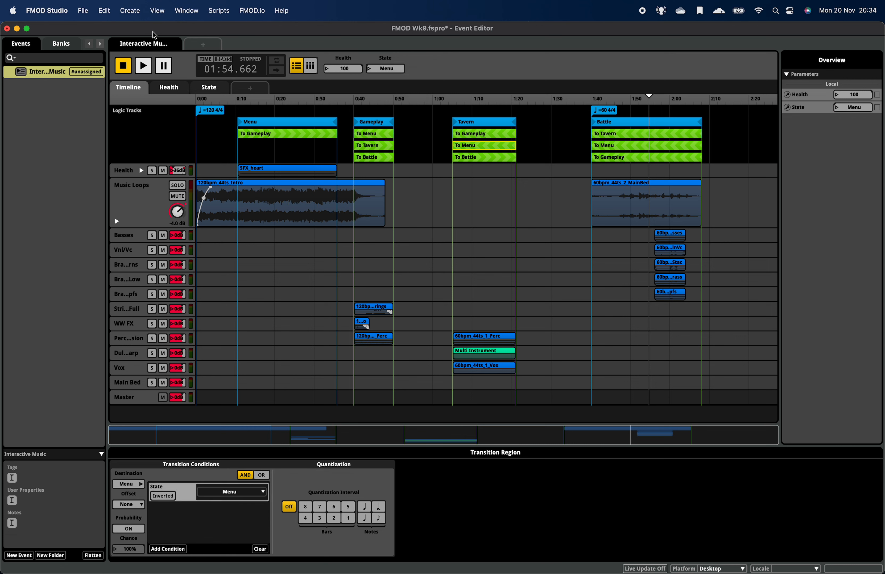
- Set up a new parameter of type User: Labeled and name it Sate
{"action": "left_click", "coordinate": [132, 12]}
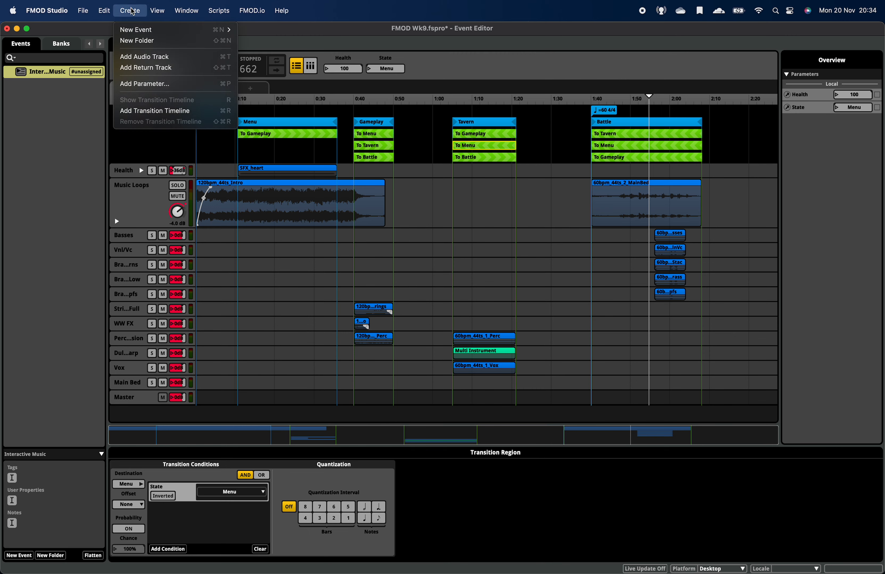
{"action": "left_click", "coordinate": [148, 85]}
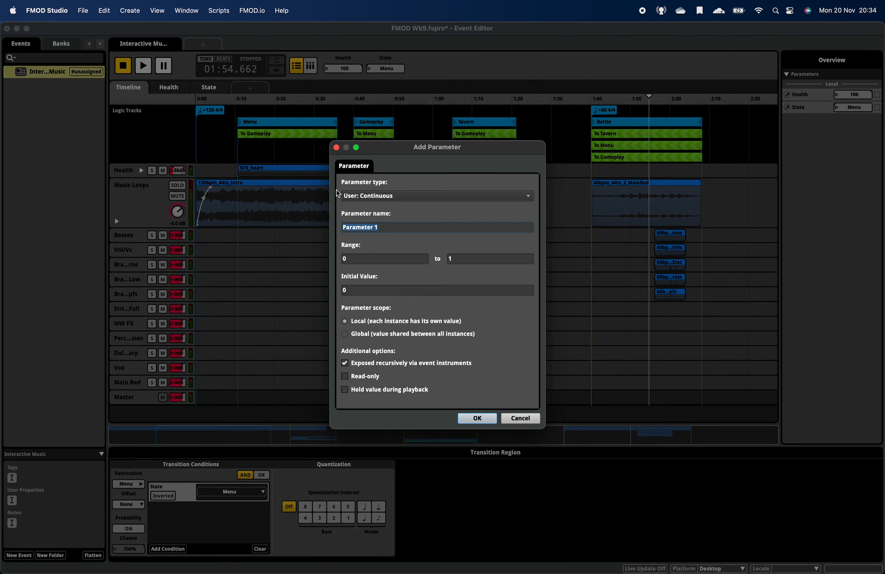
{"action": "left_click", "coordinate": [343, 195]}
{"action": "left_click", "coordinate": [413, 221]}
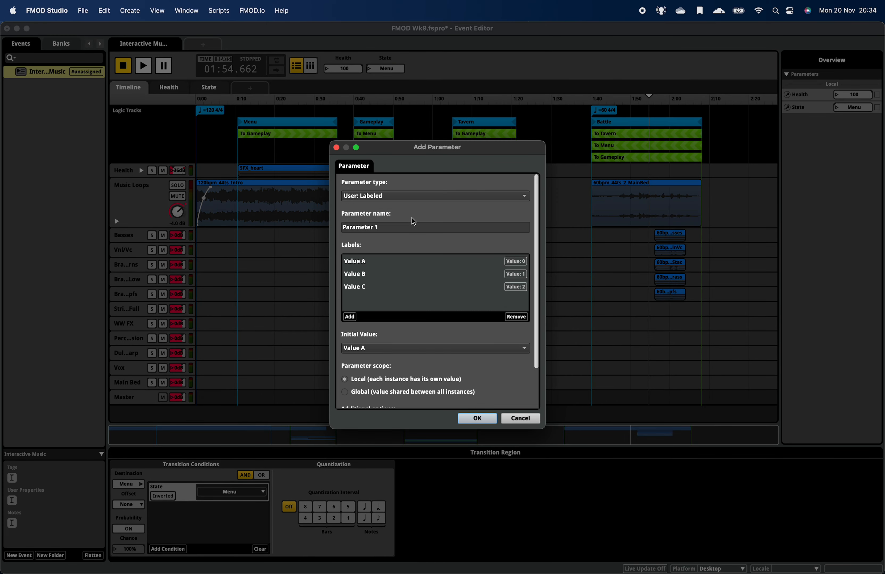
{"action": "triple_click", "coordinate": [376, 229]}
{"action": "key", "text": "BackSpace"}
- Rename the new labeled parameter's first two labels Workshop and Battlefield 1, and close the parameter setup
{"action": "left_click", "coordinate": [358, 261]}
{"action": "left_click", "coordinate": [361, 261]}
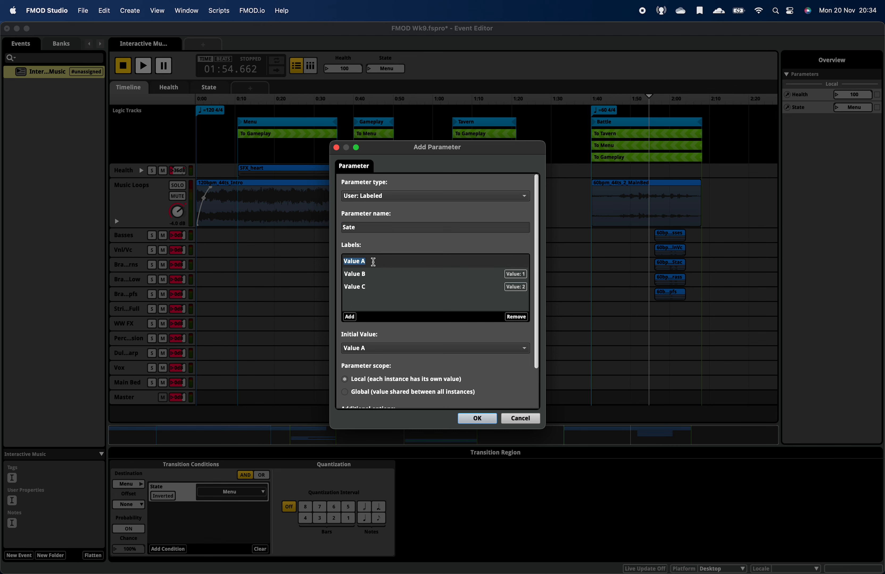
{"action": "type", "text": "Workshop"}
{"action": "key", "text": "Return"}
{"action": "double_click", "coordinate": [366, 273]}
{"action": "key", "text": "BackSpace"}
{"action": "type", "text": "Battlefi"}
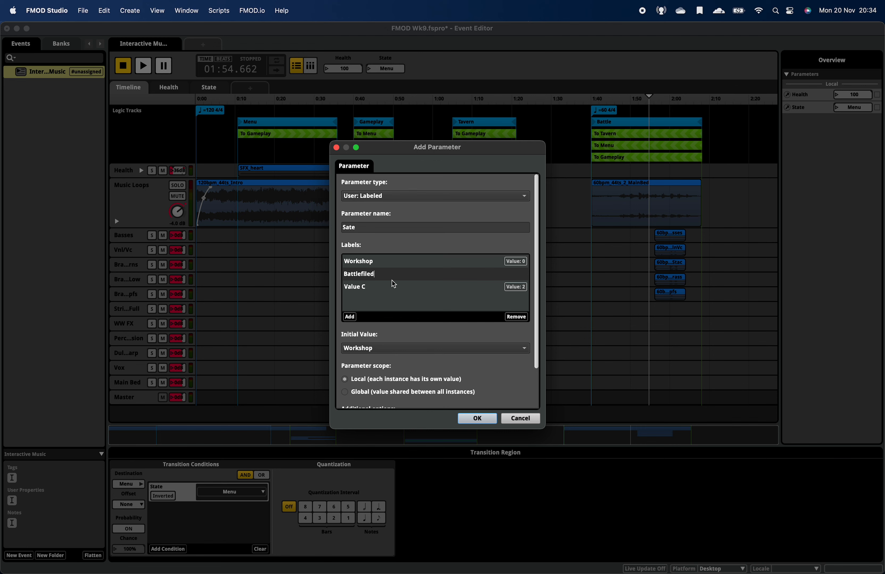
{"action": "type", "text": "eld 1"}
{"action": "key", "text": "Return"}
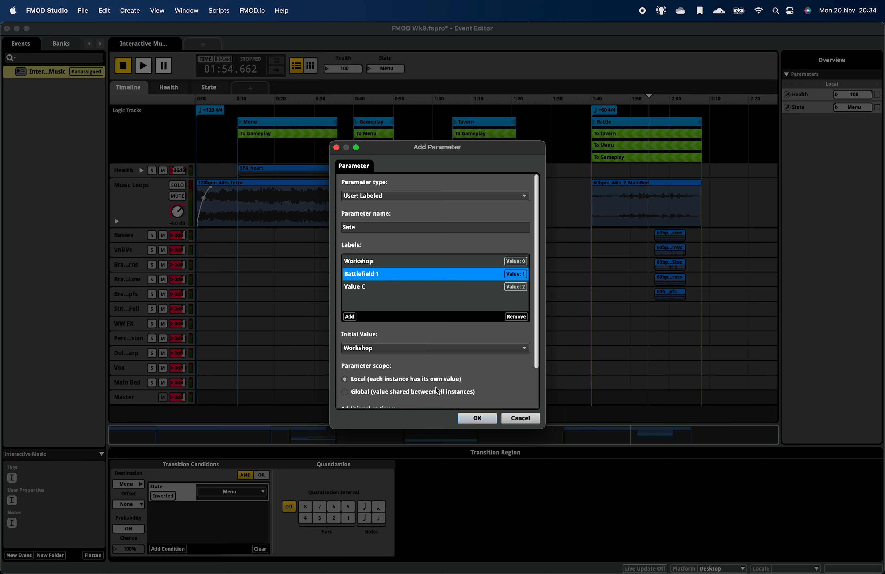
{"action": "left_click", "coordinate": [476, 419]}
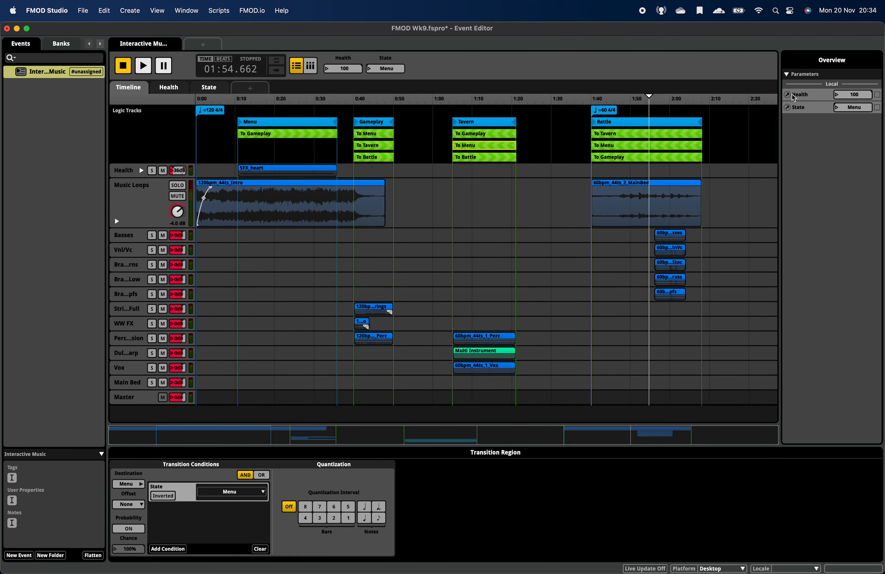
- Add a new label named Battleground 1 to the existing State parameter and check for it among the State values
{"action": "left_click", "coordinate": [788, 109]}
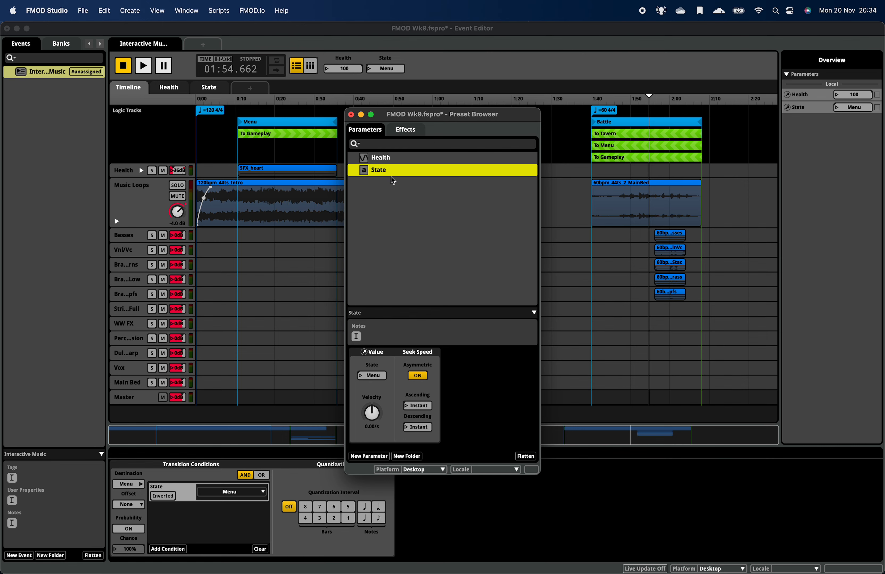
{"action": "right_click", "coordinate": [375, 171]}
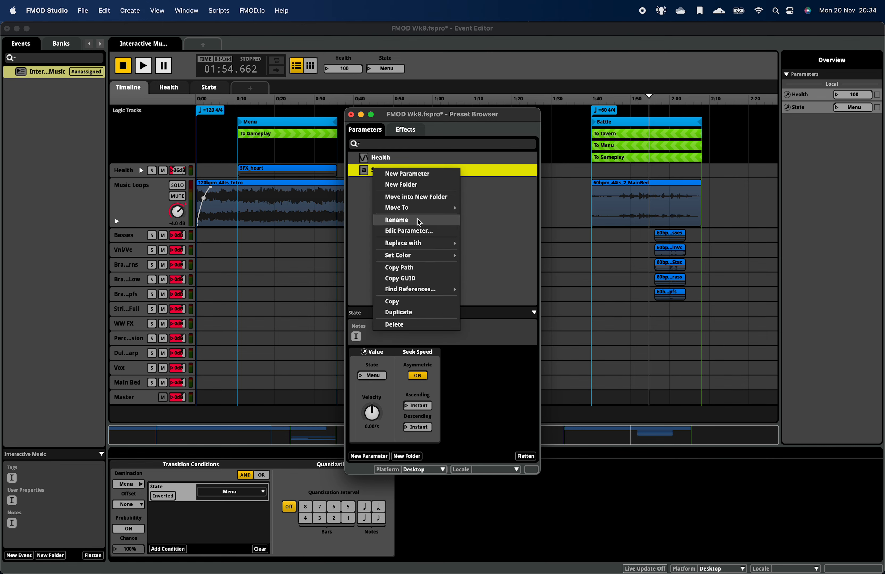
{"action": "left_click", "coordinate": [418, 232]}
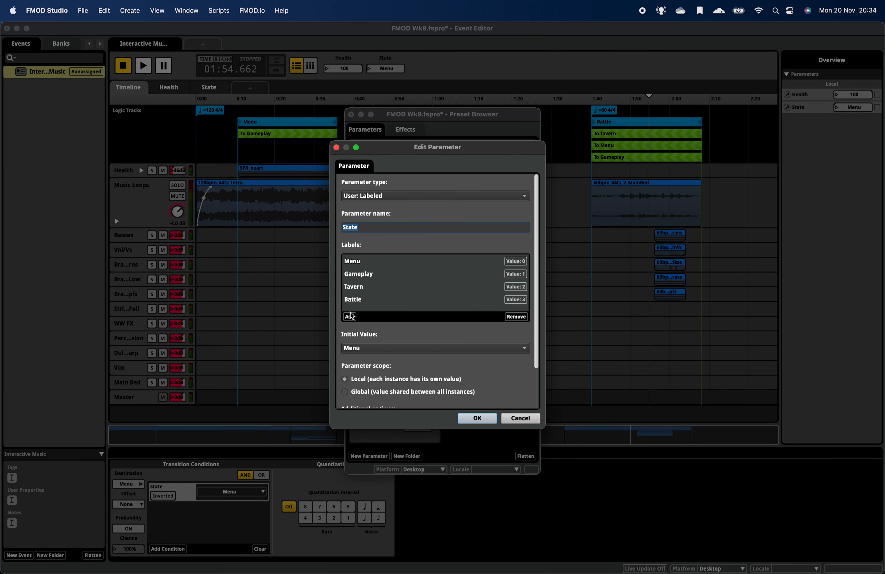
{"action": "left_click", "coordinate": [350, 317]}
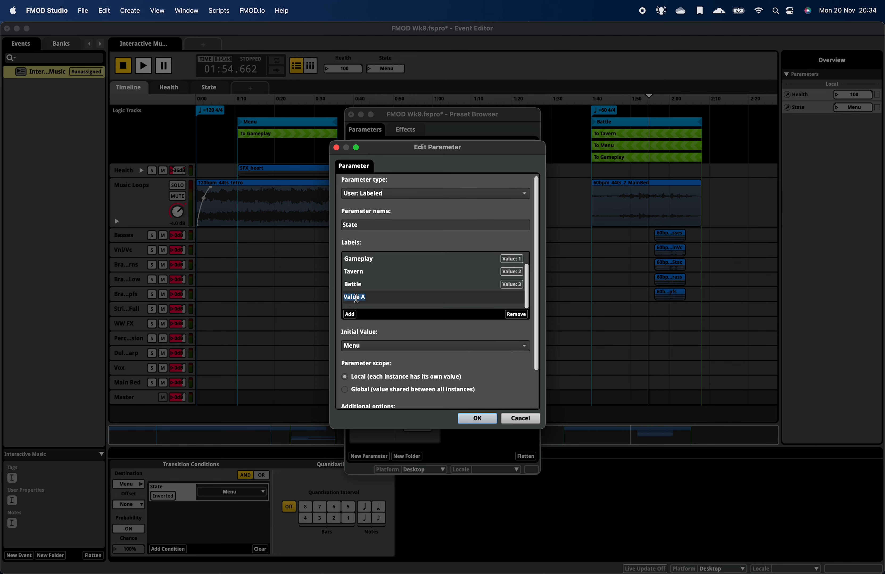
{"action": "type", "text": "Batt"}
{"action": "key", "text": "Return"}
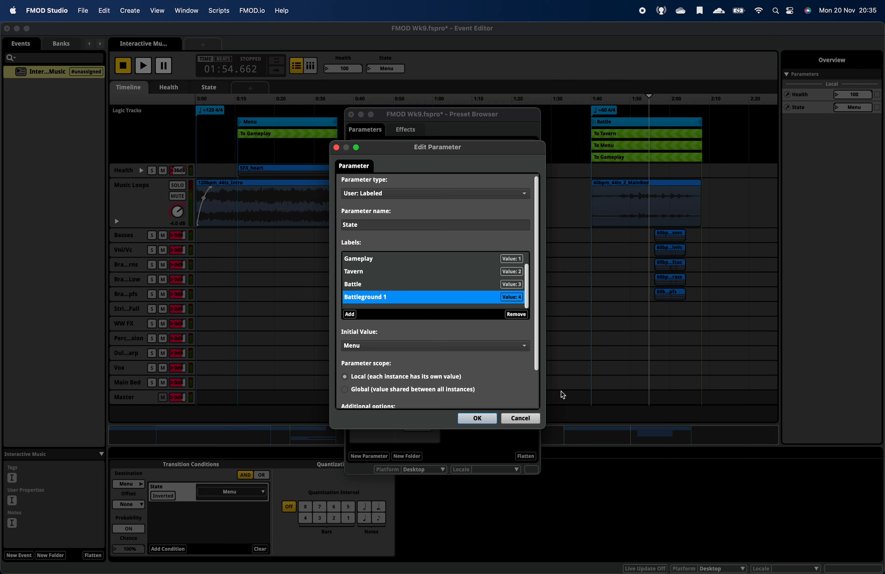
{"action": "left_click", "coordinate": [483, 419]}
{"action": "left_click", "coordinate": [351, 114]}
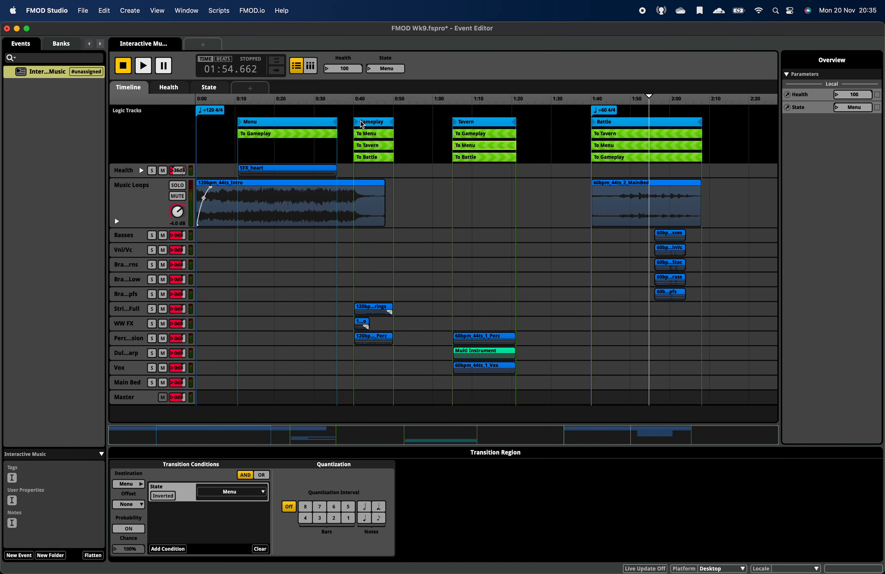
{"action": "left_click", "coordinate": [377, 69]}
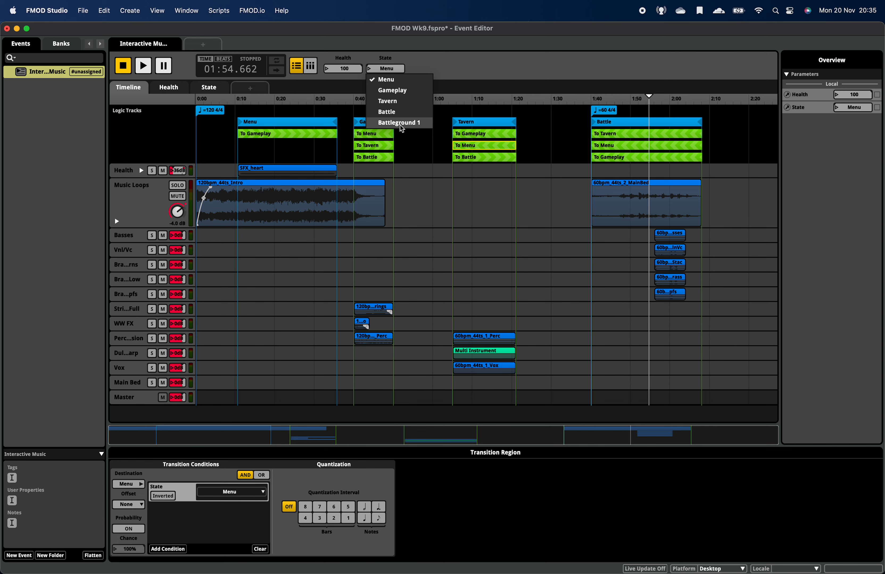
{"action": "left_click", "coordinate": [502, 65]}
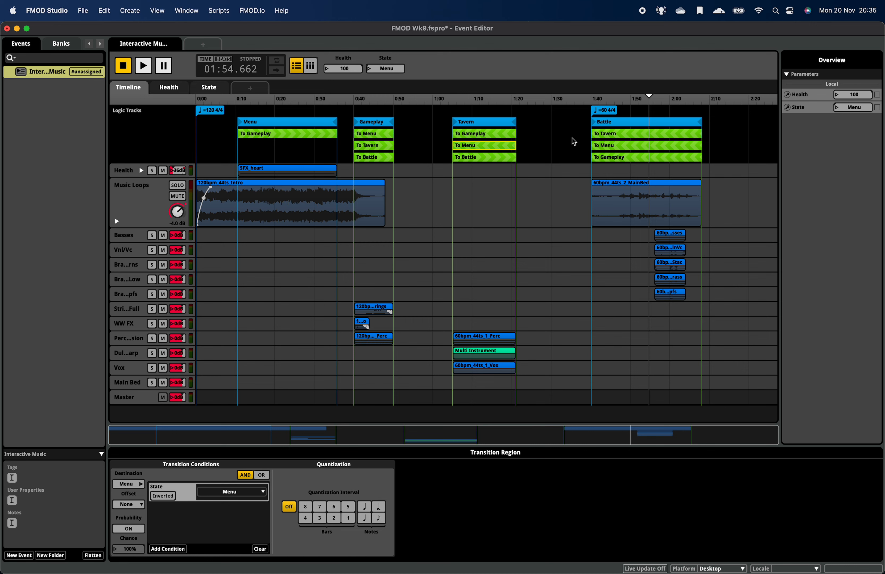
- Add a loop region after the Battle section on the logic tracks and name it Test
{"action": "right_click", "coordinate": [735, 132]}
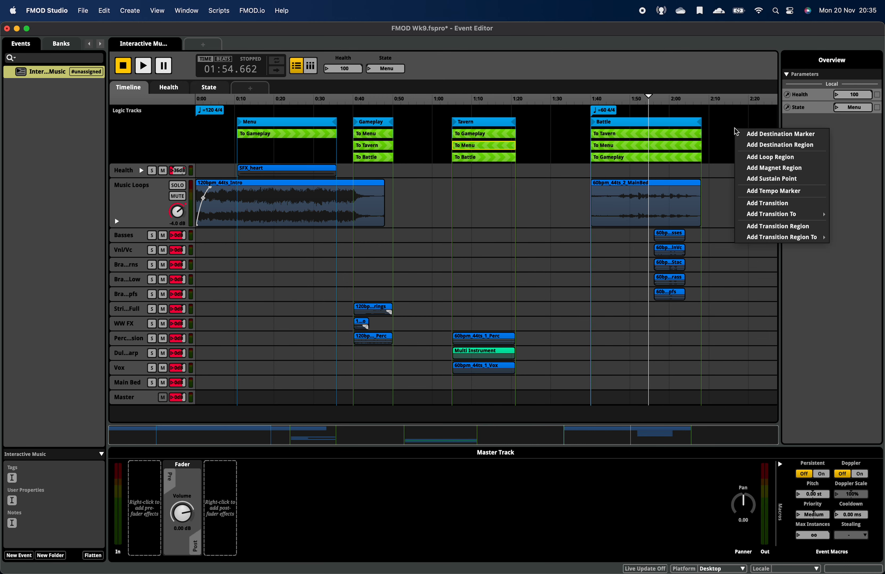
{"action": "left_click", "coordinate": [771, 160]}
{"action": "scroll", "coordinate": [709, 147], "scroll_direction": "right", "scroll_amount": 3}
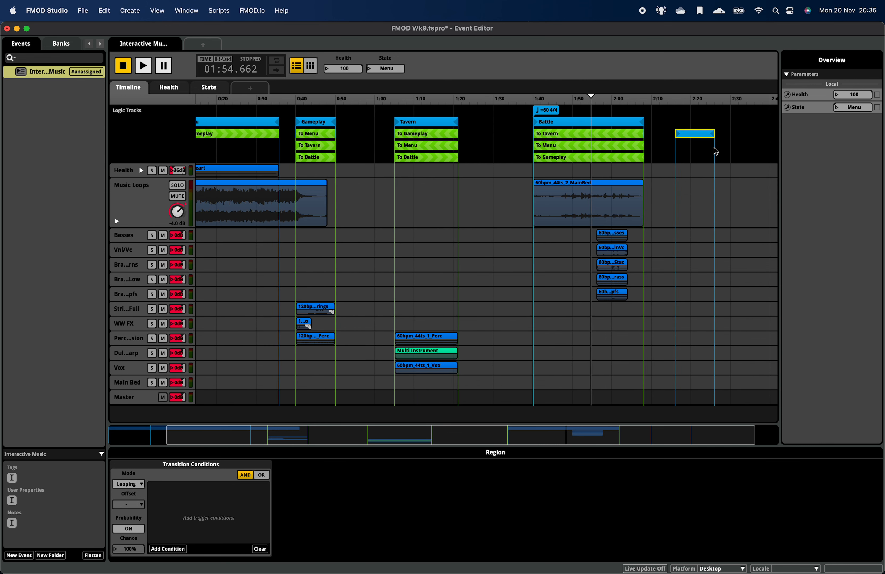
{"action": "double_click", "coordinate": [690, 135]}
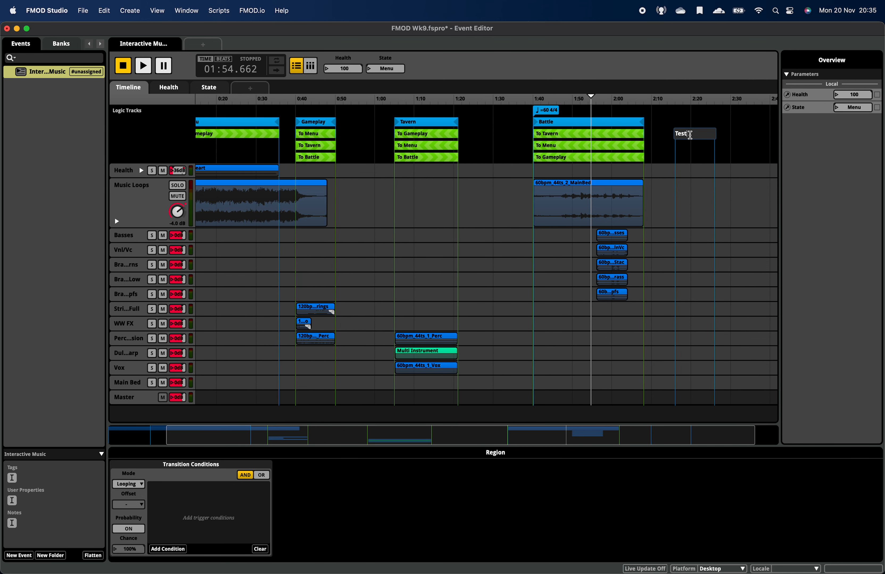
{"action": "type", "text": "Test"}
{"action": "key", "text": "Return"}
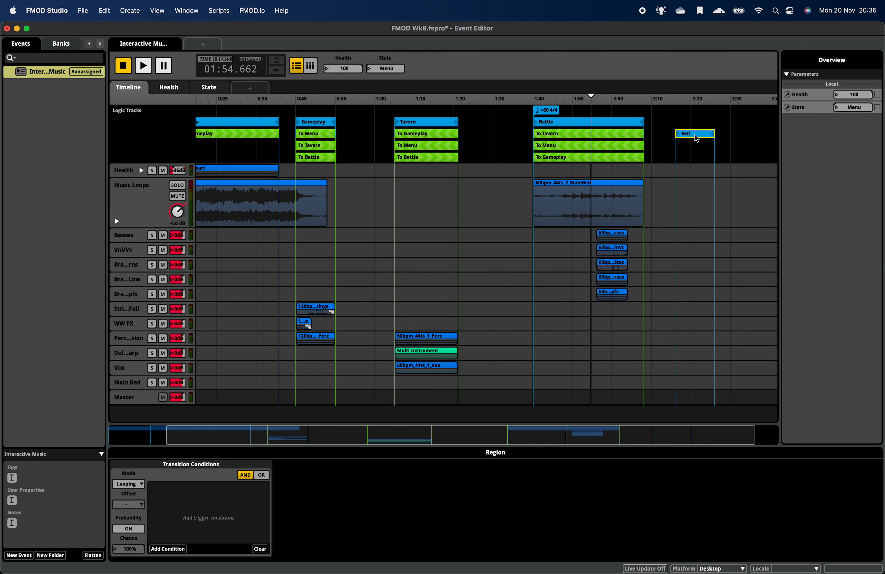
- Move the Test region up in line with the Battle region and extend its end to about 2:28
{"action": "left_click", "coordinate": [694, 135]}
{"action": "left_click_drag", "start_coordinate": [695, 128], "coordinate": [695, 121]}
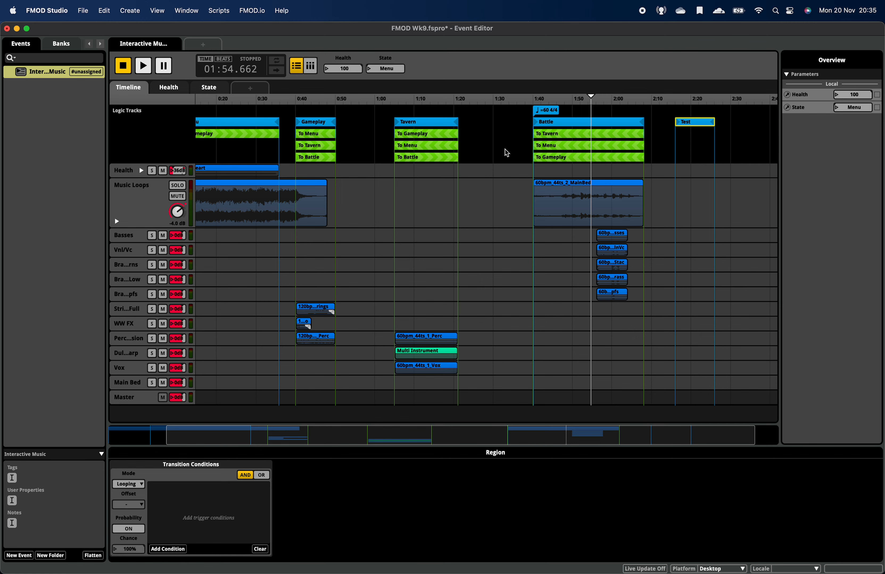
{"action": "scroll", "coordinate": [666, 139], "scroll_direction": "right", "scroll_amount": 3}
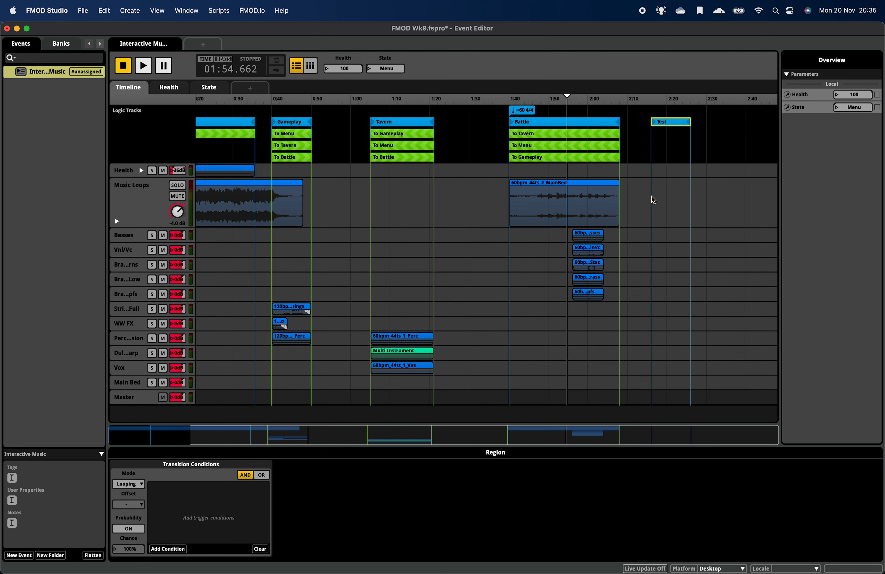
{"action": "left_click_drag", "start_coordinate": [689, 122], "coordinate": [707, 122]}
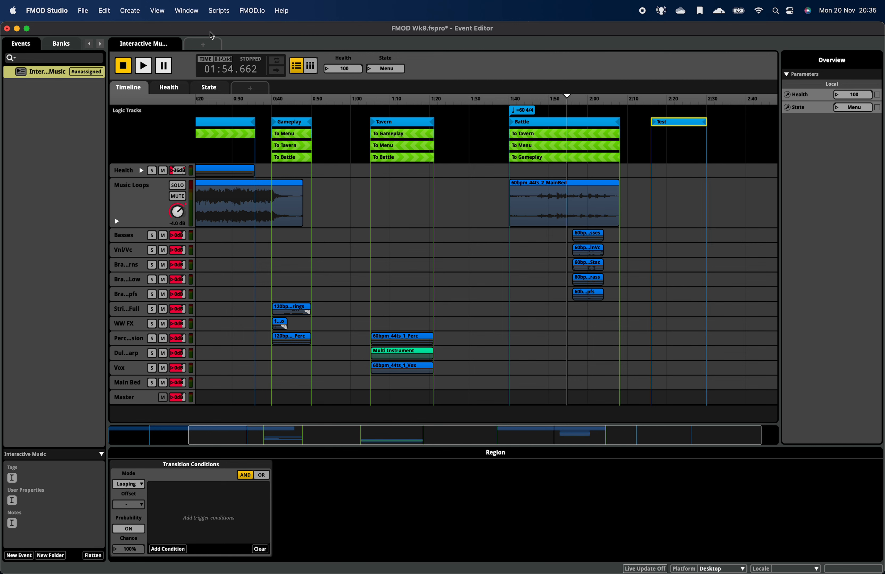
- Audition 120bpm_44ts_Didgeridoo.wav from the project's audio assets and place it on the Music Loops track beneath the Test region
{"action": "left_click", "coordinate": [192, 13]}
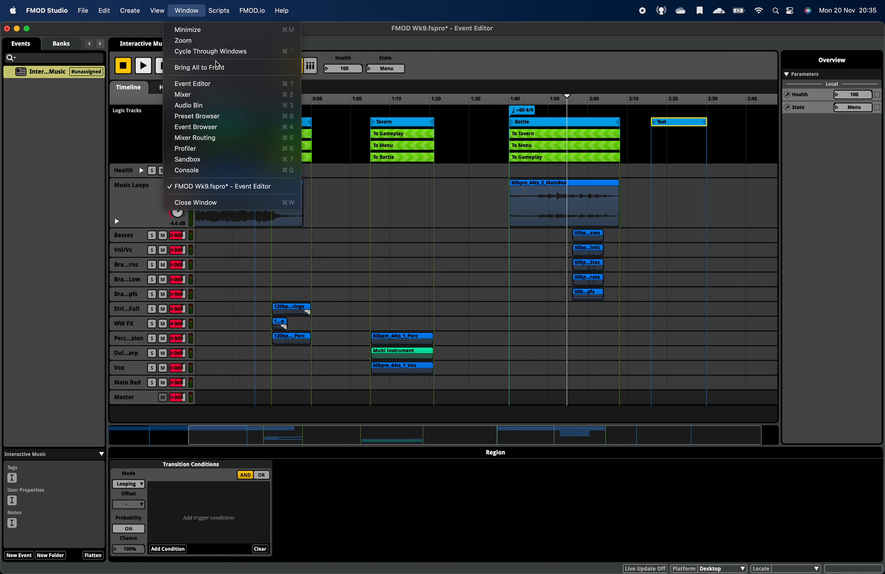
{"action": "left_click", "coordinate": [219, 106]}
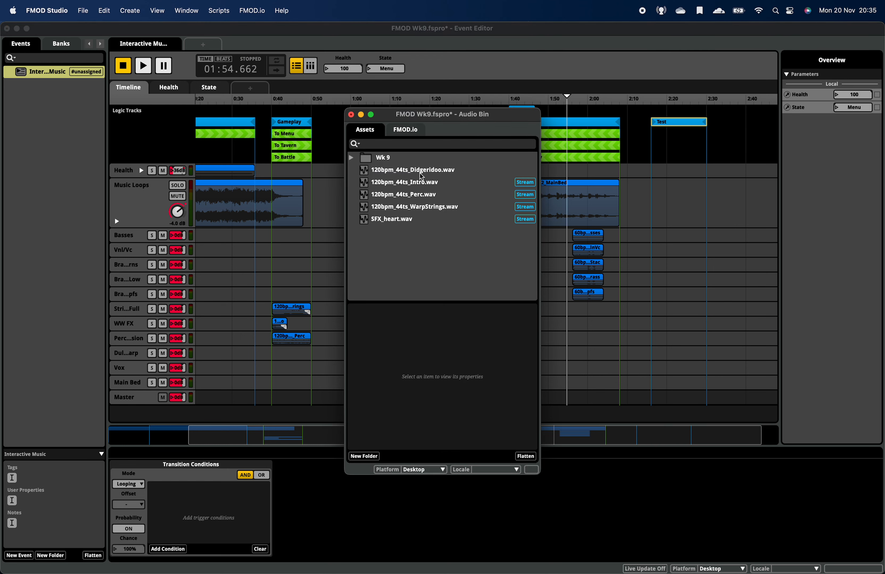
{"action": "left_click", "coordinate": [421, 173]}
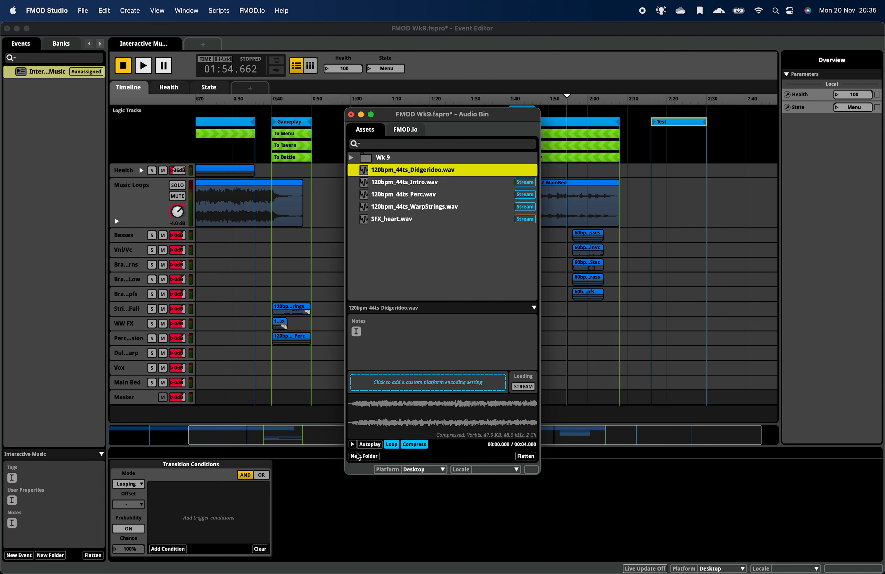
{"action": "left_click", "coordinate": [352, 444]}
{"action": "left_click", "coordinate": [353, 446]}
{"action": "left_click", "coordinate": [415, 170]}
{"action": "left_click_drag", "start_coordinate": [415, 171], "coordinate": [661, 216]}
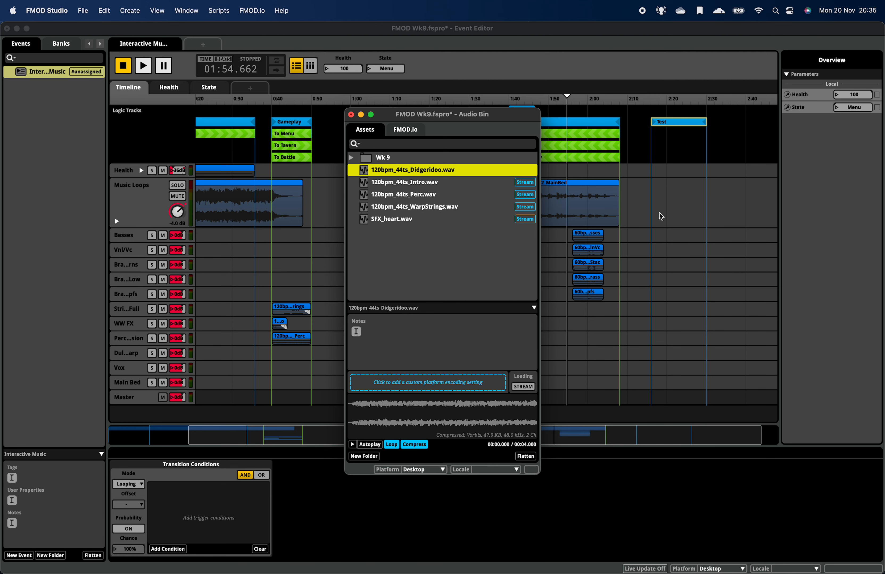
{"action": "left_click", "coordinate": [351, 115]}
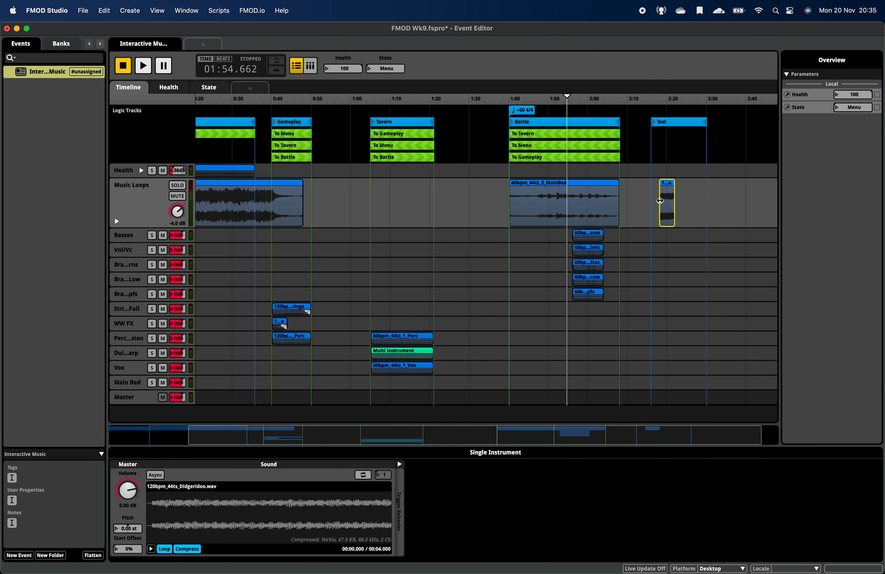
- Align the didgeridoo clip with the Test region's start and shorten the region to the clip's length
{"action": "left_click_drag", "start_coordinate": [668, 184], "coordinate": [660, 185]}
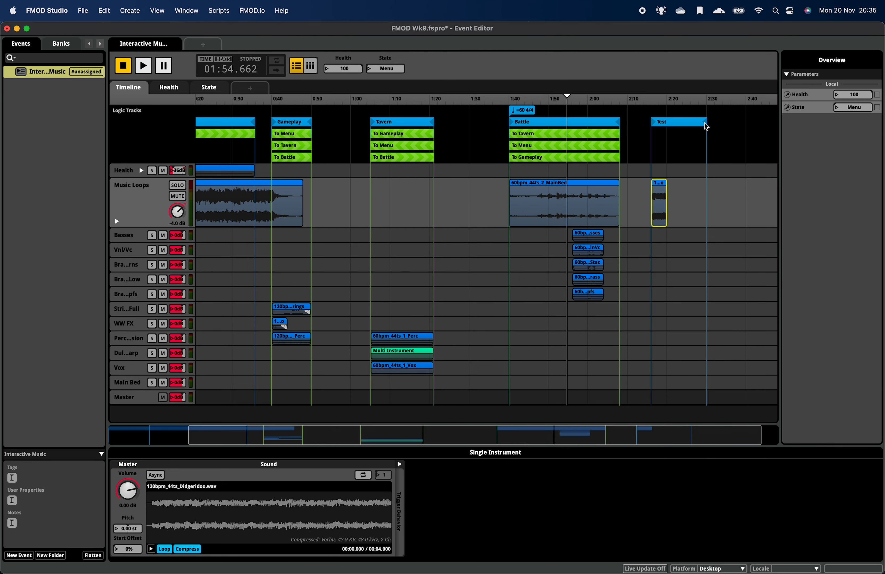
{"action": "left_click_drag", "start_coordinate": [706, 126], "coordinate": [667, 127]}
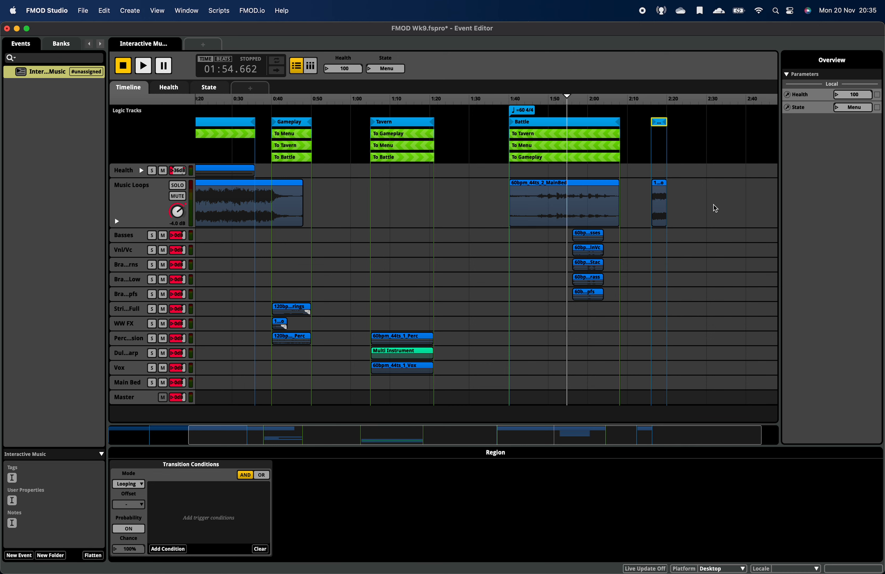
- Play the event briefly from just before the Test region to hear the didgeridoo loop, and stop playback
{"action": "scroll", "coordinate": [713, 205], "scroll_direction": "up", "scroll_amount": 10}
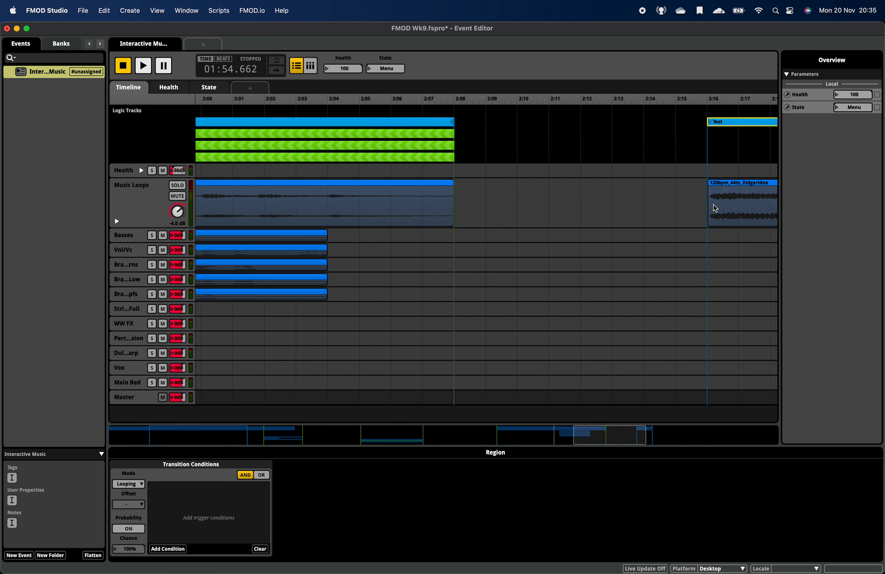
{"action": "scroll", "coordinate": [713, 205], "scroll_direction": "right", "scroll_amount": 8}
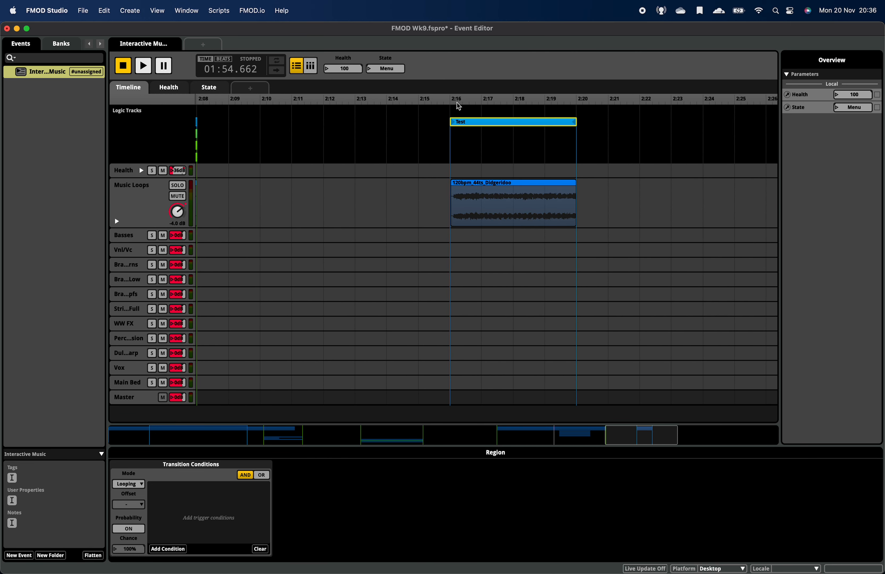
{"action": "left_click", "coordinate": [452, 103]}
{"action": "left_click", "coordinate": [449, 101]}
{"action": "key", "text": "space"}
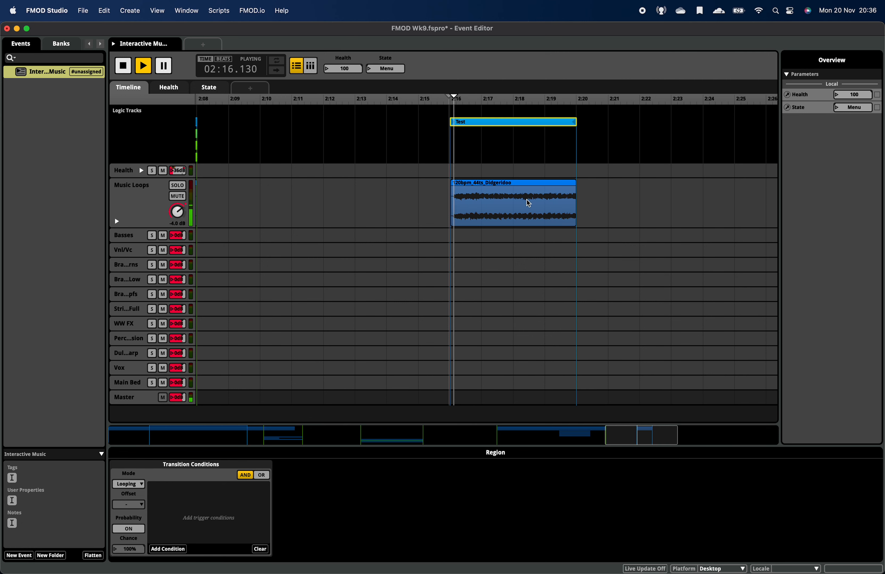
{"action": "key", "text": "space"}
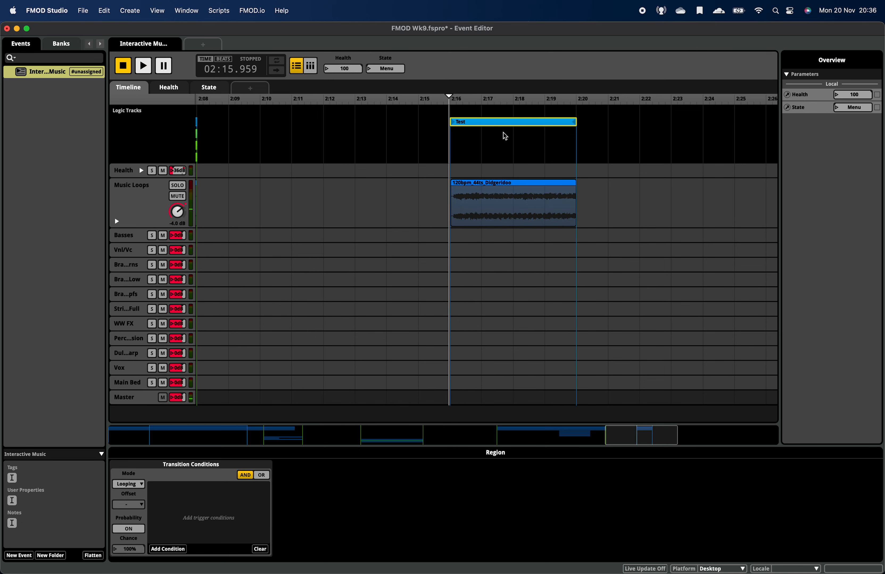
- Add a State parameter condition to the Test loop region and set it to Battleground 1
{"action": "scroll", "coordinate": [537, 211], "scroll_direction": "left", "scroll_amount": 4}
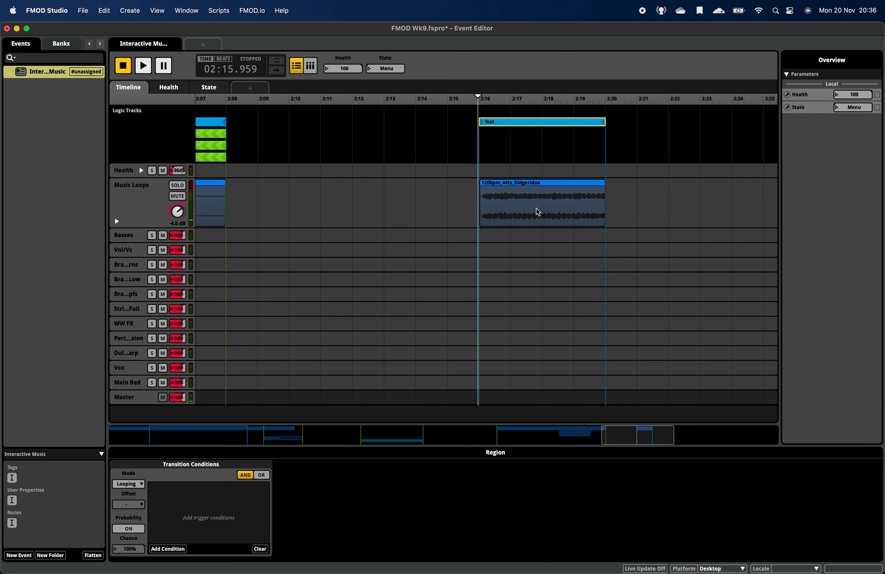
{"action": "scroll", "coordinate": [537, 212], "scroll_direction": "left", "scroll_amount": 2}
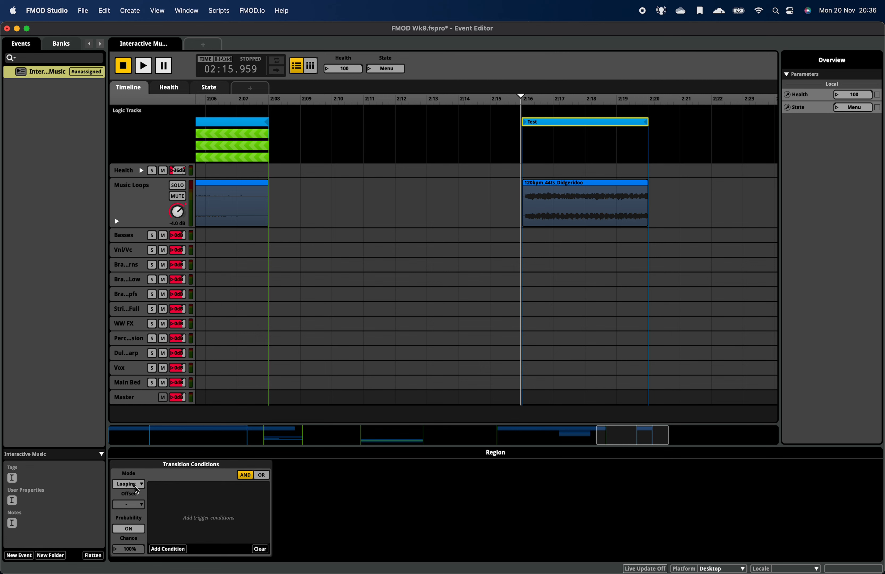
{"action": "left_click", "coordinate": [168, 550]}
{"action": "mouse_move", "coordinate": [190, 530]}
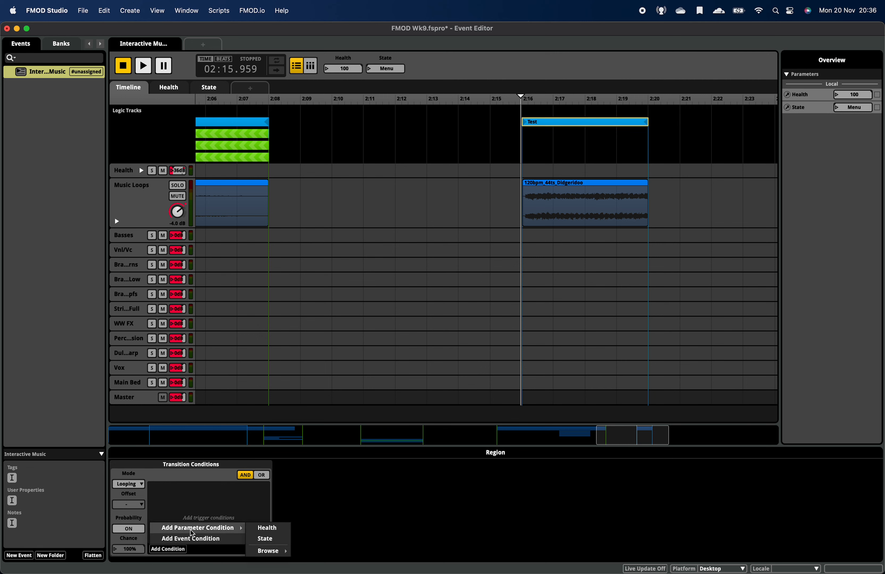
{"action": "left_click", "coordinate": [263, 540]}
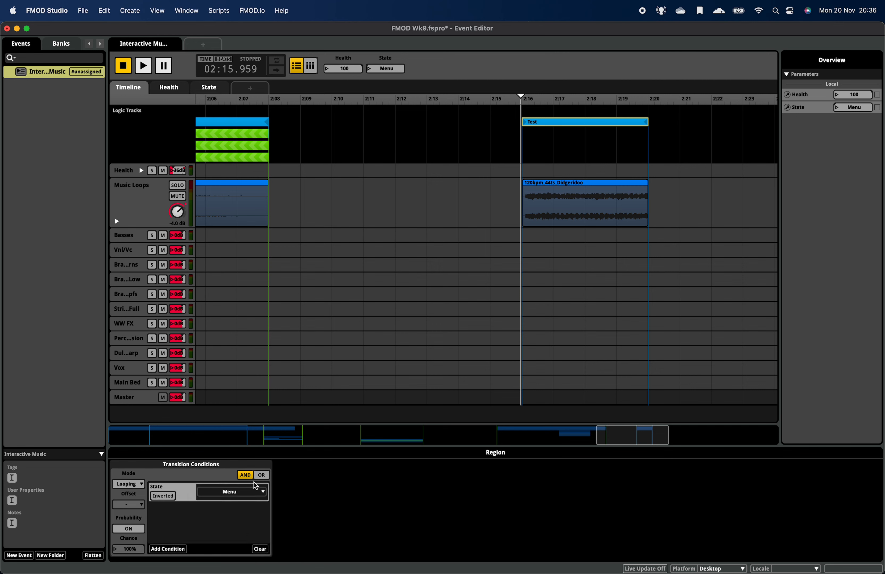
{"action": "left_click", "coordinate": [239, 497]}
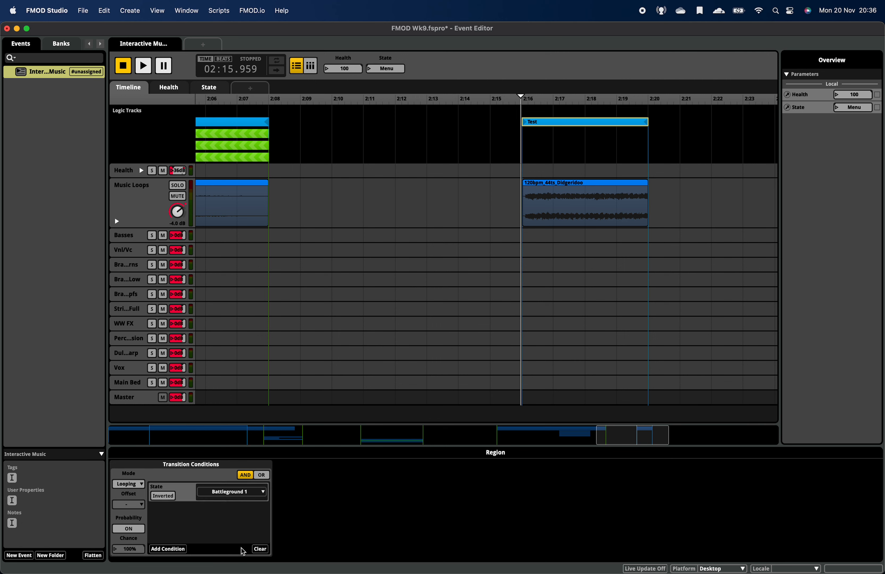
- Rename the Test loop region Battleground 1 and deselect it with the whole timeline in view
{"action": "double_click", "coordinate": [536, 123]}
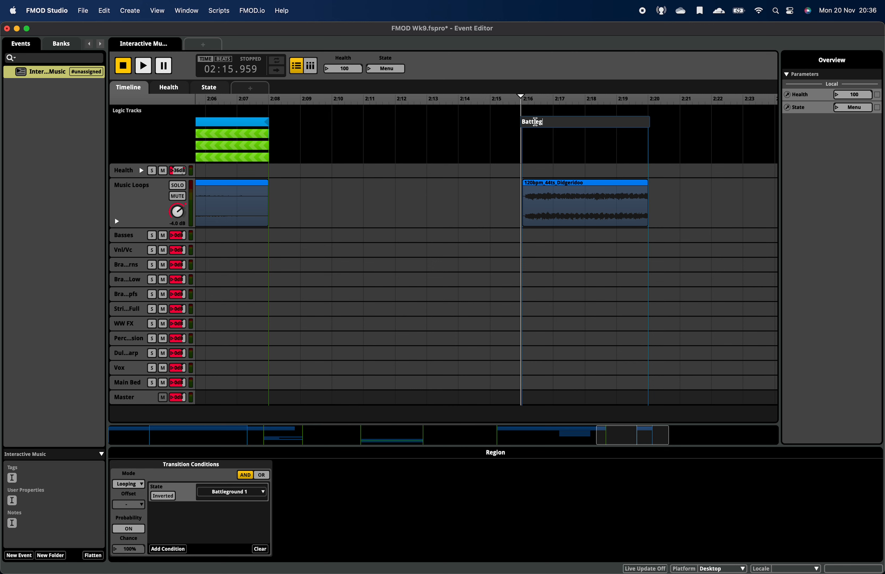
{"action": "key", "text": "Return"}
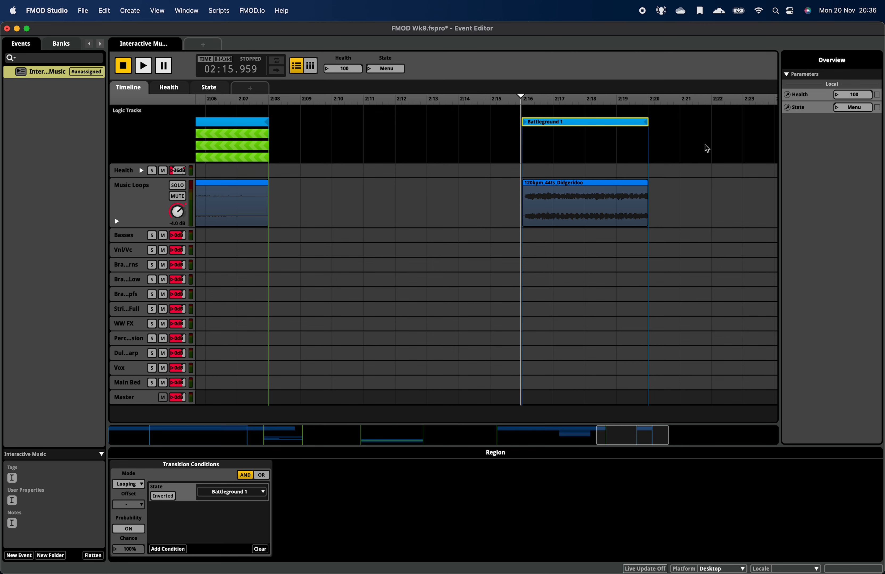
{"action": "scroll", "coordinate": [707, 148], "scroll_direction": "down", "scroll_amount": 4}
{"action": "scroll", "coordinate": [608, 151], "scroll_direction": "down", "scroll_amount": 3}
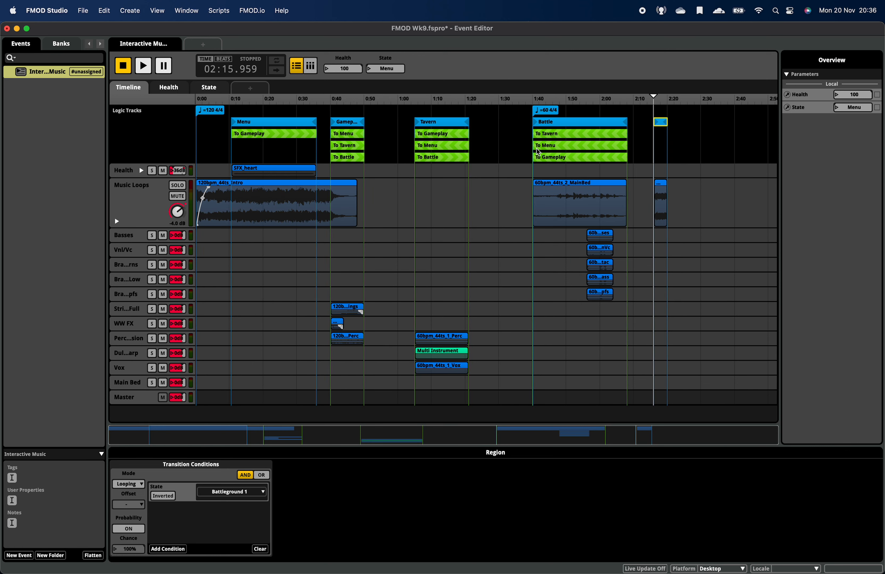
{"action": "left_click", "coordinate": [656, 90]}
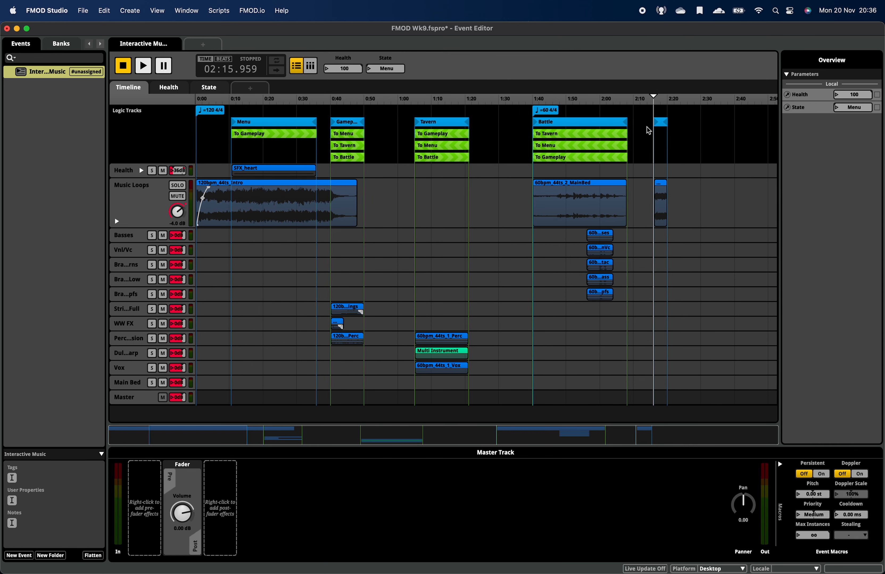
- Add a transition region to Menu beneath the Battleground 1 loop region and fit it to that region's length
{"action": "scroll", "coordinate": [660, 130], "scroll_direction": "up", "scroll_amount": 4}
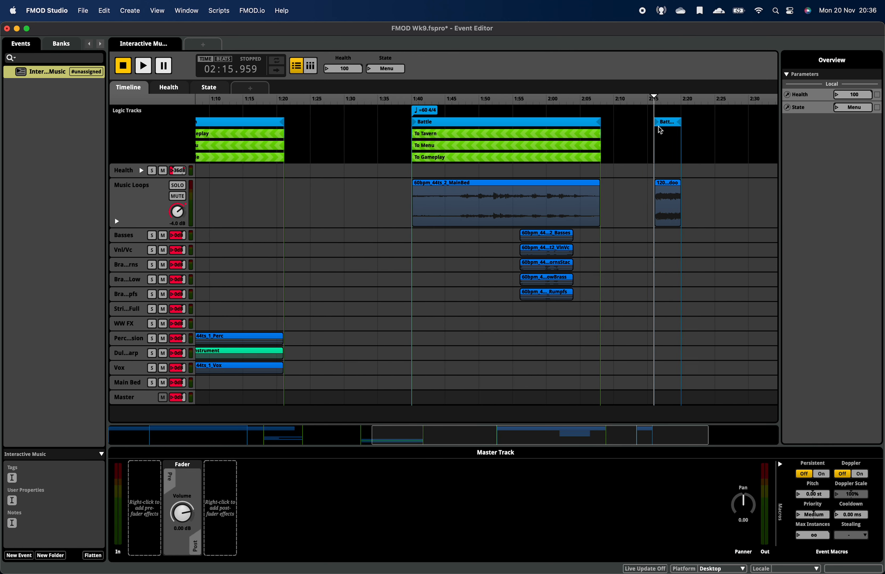
{"action": "scroll", "coordinate": [671, 129], "scroll_direction": "down", "scroll_amount": 2}
{"action": "scroll", "coordinate": [526, 132], "scroll_direction": "left", "scroll_amount": 15}
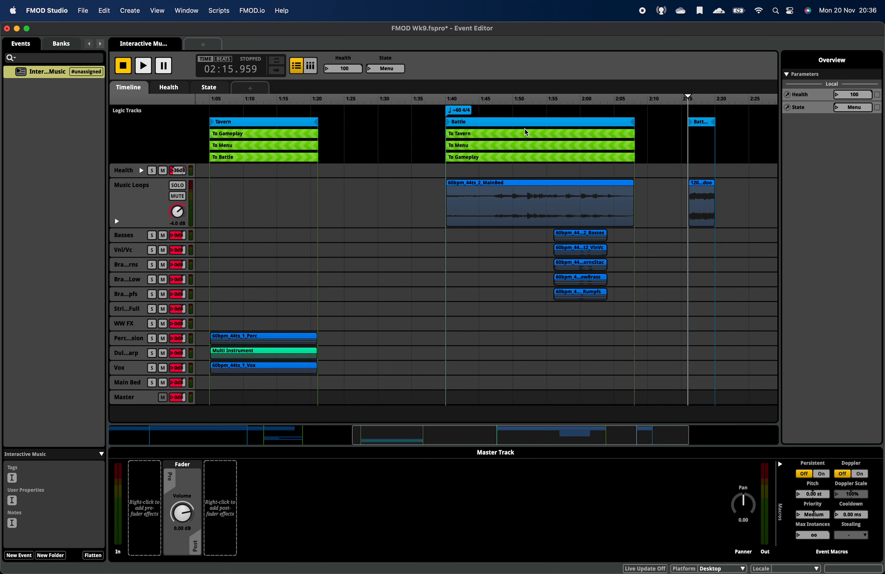
{"action": "scroll", "coordinate": [482, 126], "scroll_direction": "left", "scroll_amount": 15}
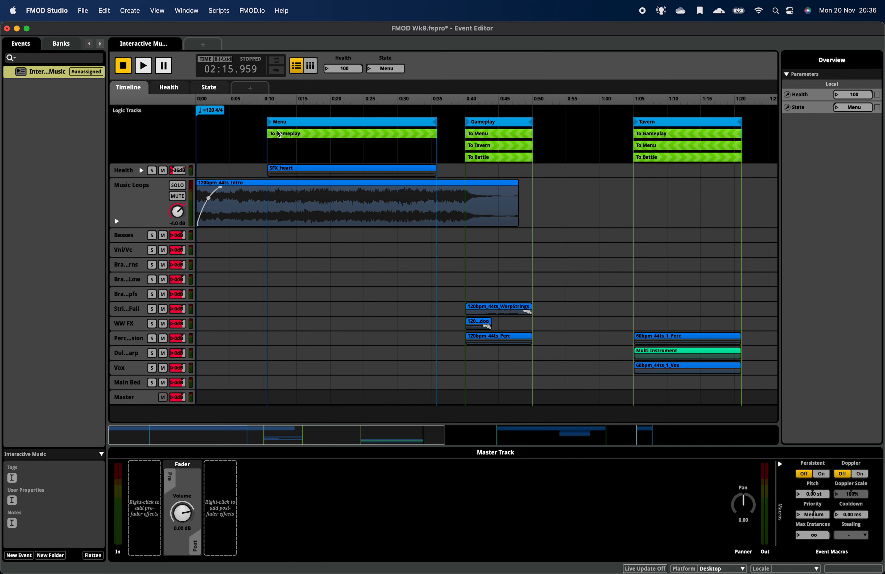
{"action": "scroll", "coordinate": [489, 138], "scroll_direction": "right", "scroll_amount": 20}
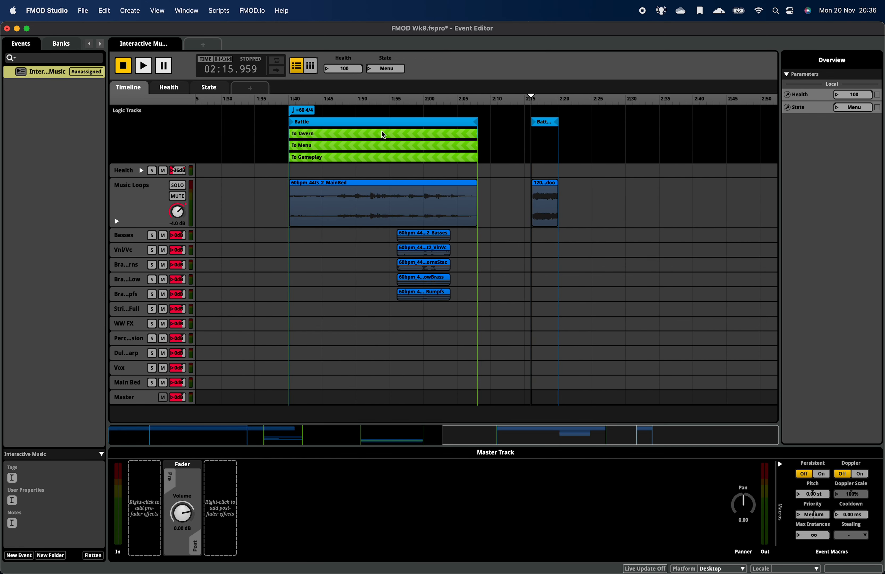
{"action": "right_click", "coordinate": [534, 137]}
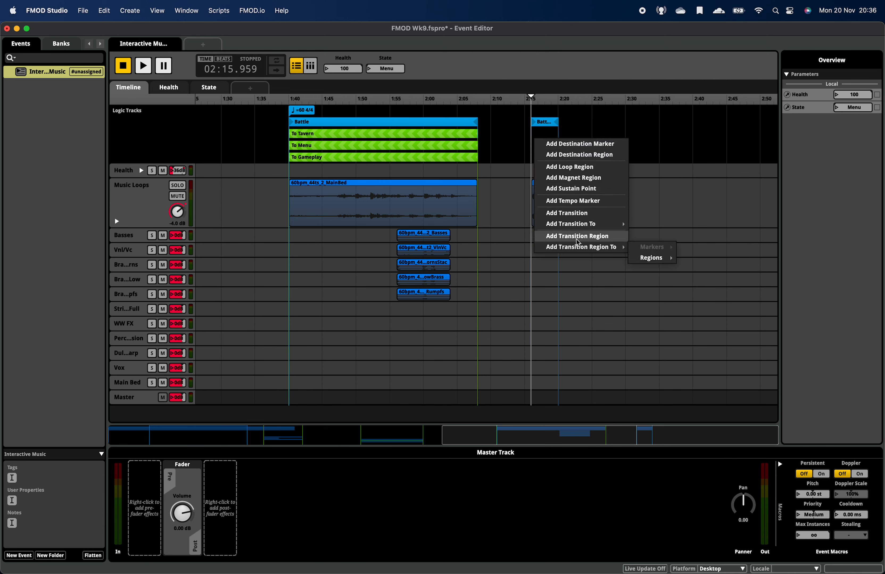
{"action": "mouse_move", "coordinate": [588, 249]}
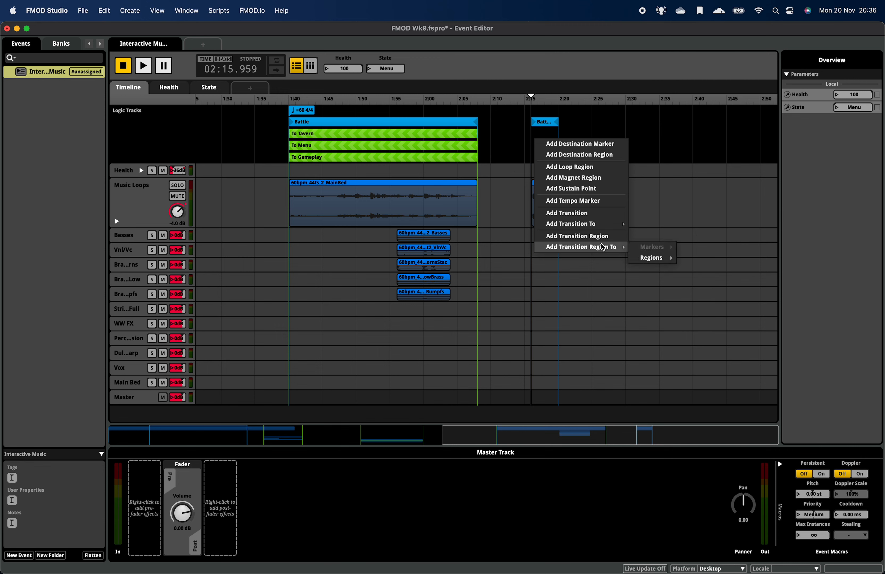
{"action": "mouse_move", "coordinate": [647, 261]}
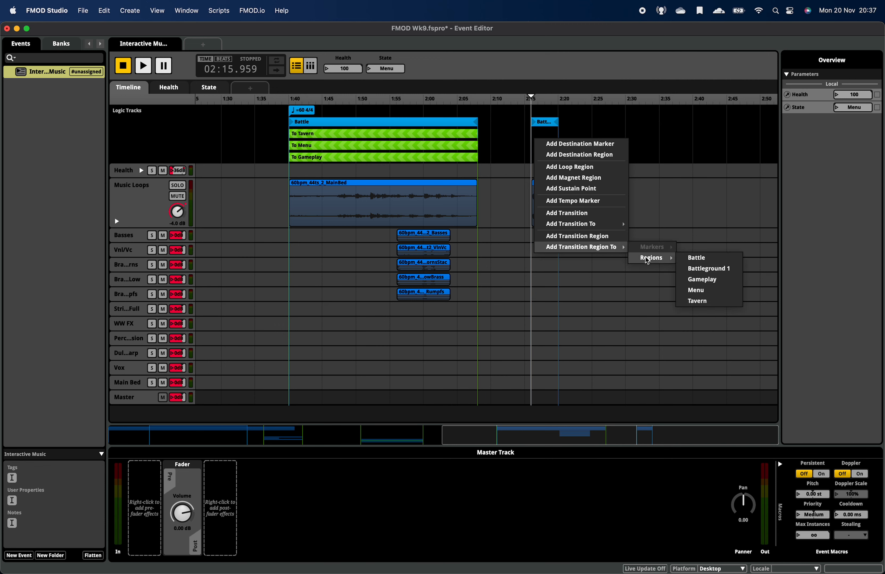
{"action": "left_click", "coordinate": [700, 293]}
{"action": "left_click_drag", "start_coordinate": [563, 134], "coordinate": [557, 135]}
{"action": "left_click", "coordinate": [562, 129]}
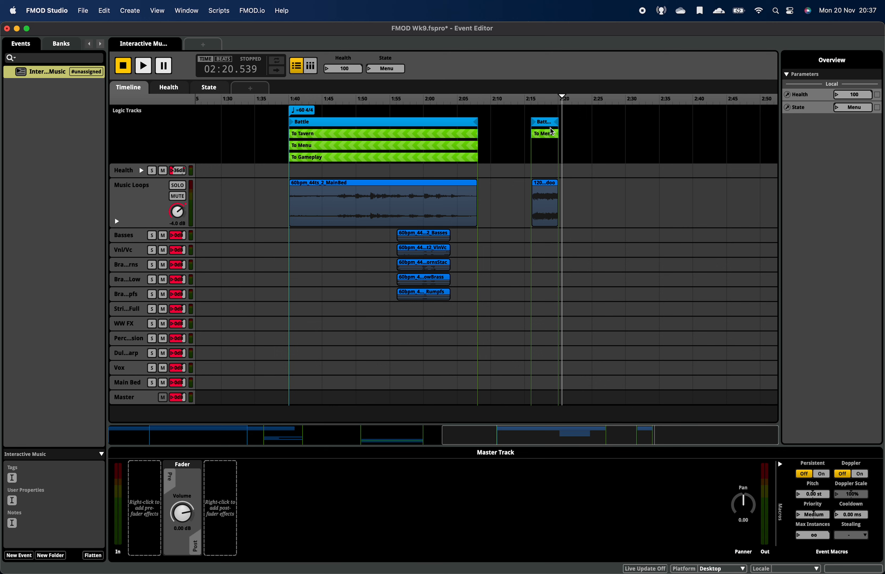
- Add a State parameter condition of Menu to the Battleground 1 section's To Menu transition region
{"action": "left_click", "coordinate": [548, 137]}
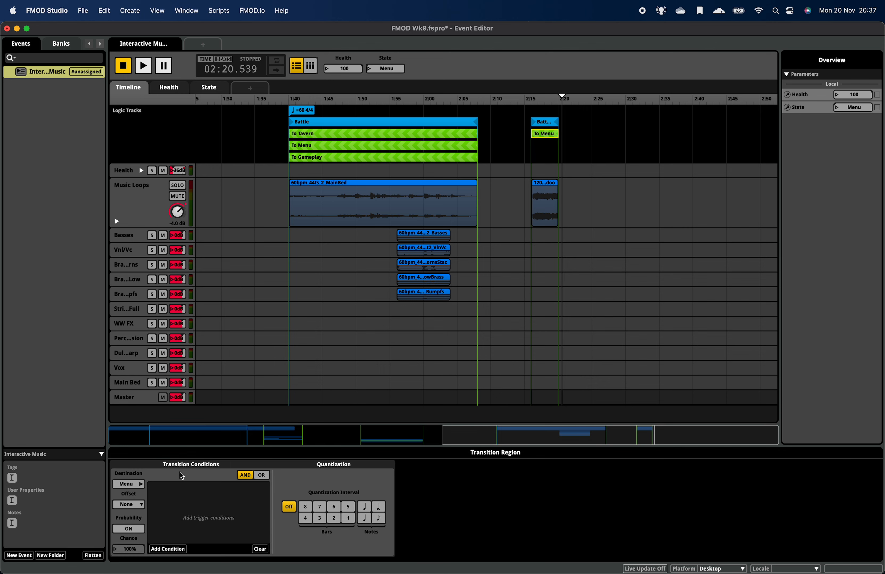
{"action": "left_click", "coordinate": [162, 549]}
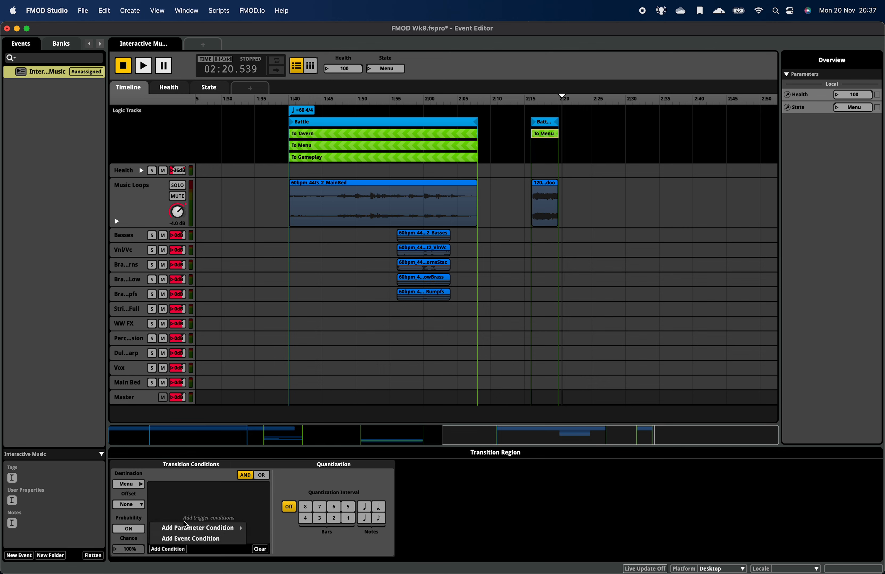
{"action": "mouse_move", "coordinate": [188, 528]}
{"action": "left_click", "coordinate": [256, 539]}
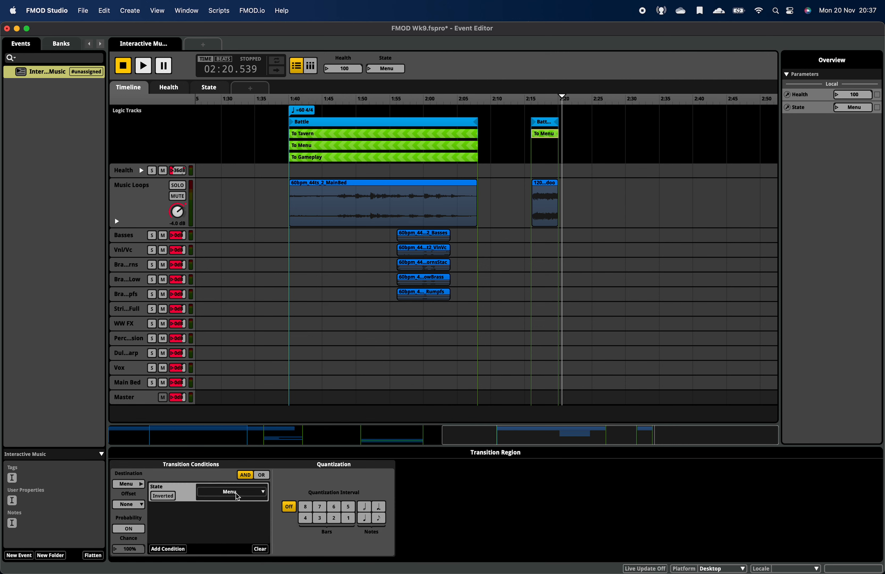
- Set State to Battleground 1, play from just before that region, and switch State to Menu during playback to test the transition
{"action": "left_click", "coordinate": [370, 71]}
{"action": "left_click", "coordinate": [429, 124]}
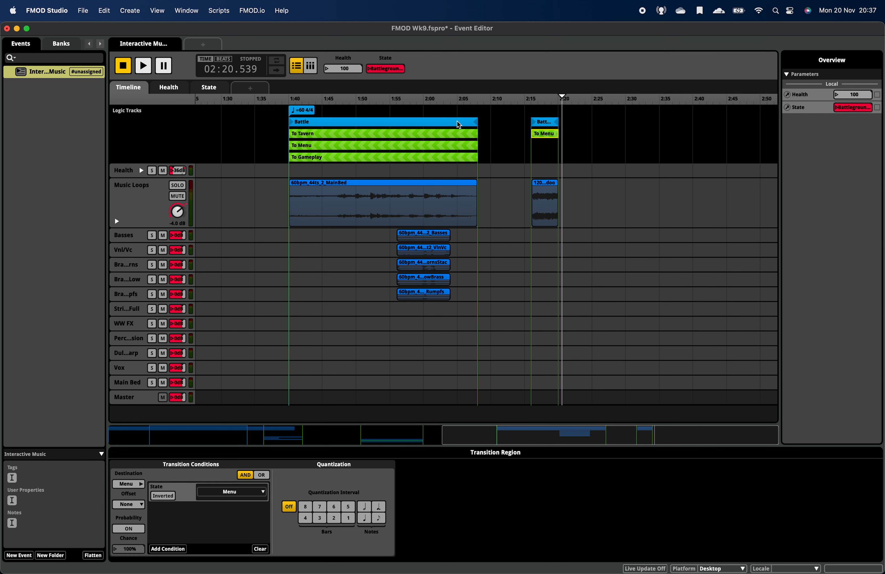
{"action": "left_click", "coordinate": [529, 97]}
{"action": "key", "text": "space"}
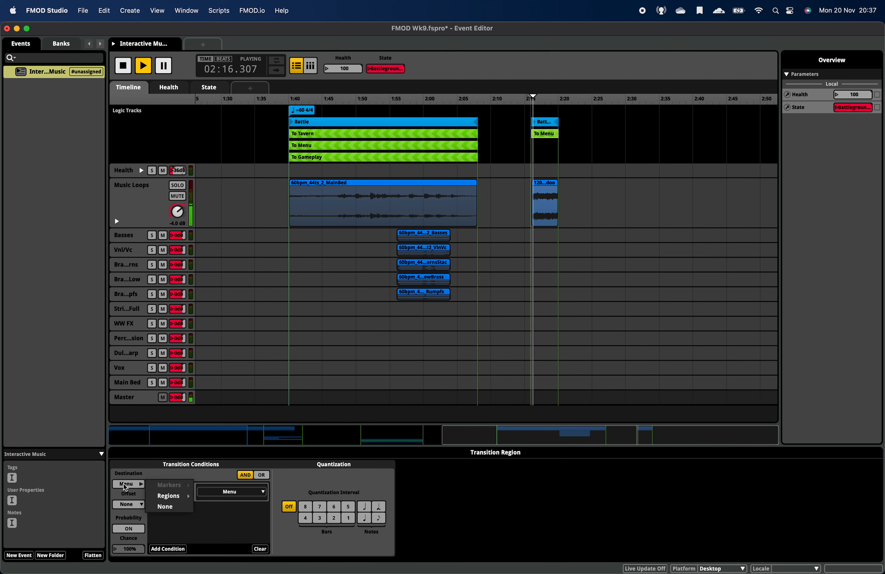
{"action": "left_click", "coordinate": [371, 70]}
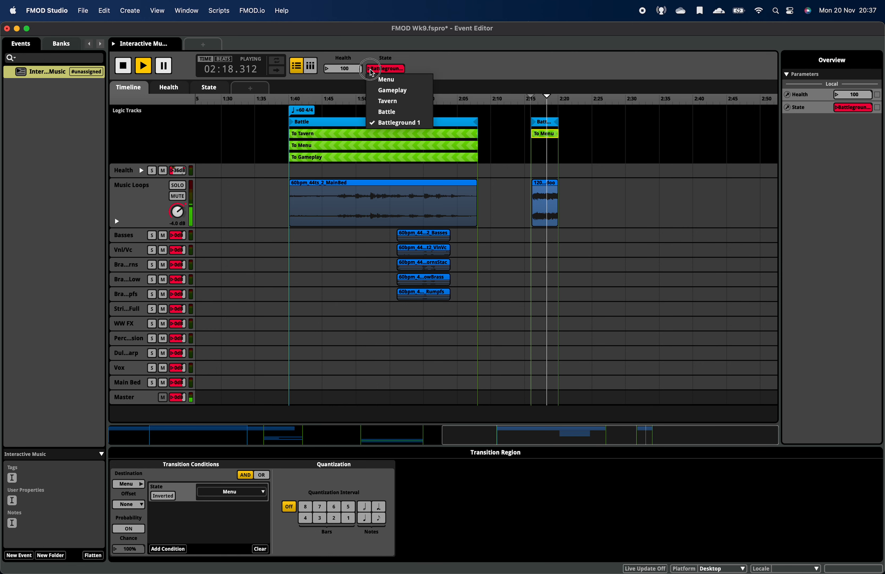
{"action": "left_click", "coordinate": [397, 81]}
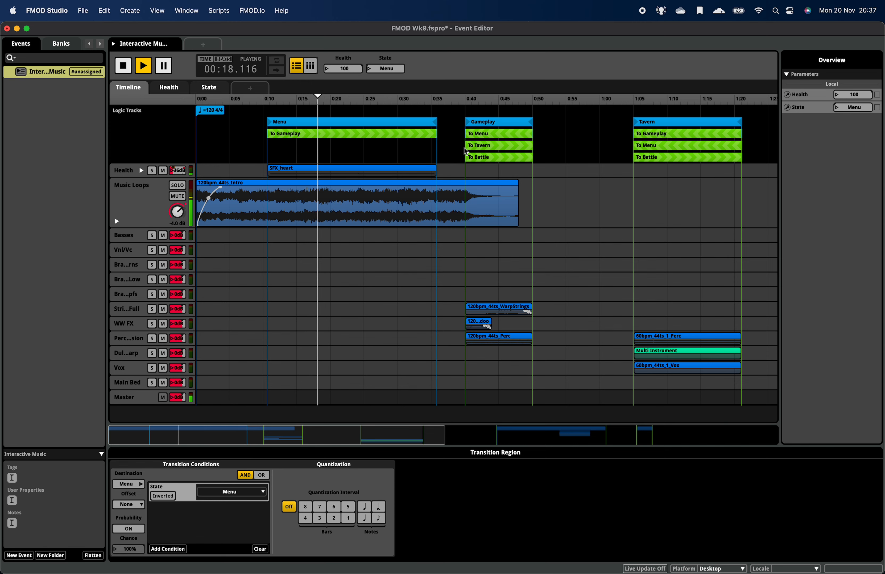
- Add a transition region to Battle below the Battleground 1 section's To Menu region and match its length to the loop region
{"action": "scroll", "coordinate": [465, 151], "scroll_direction": "right", "scroll_amount": 5}
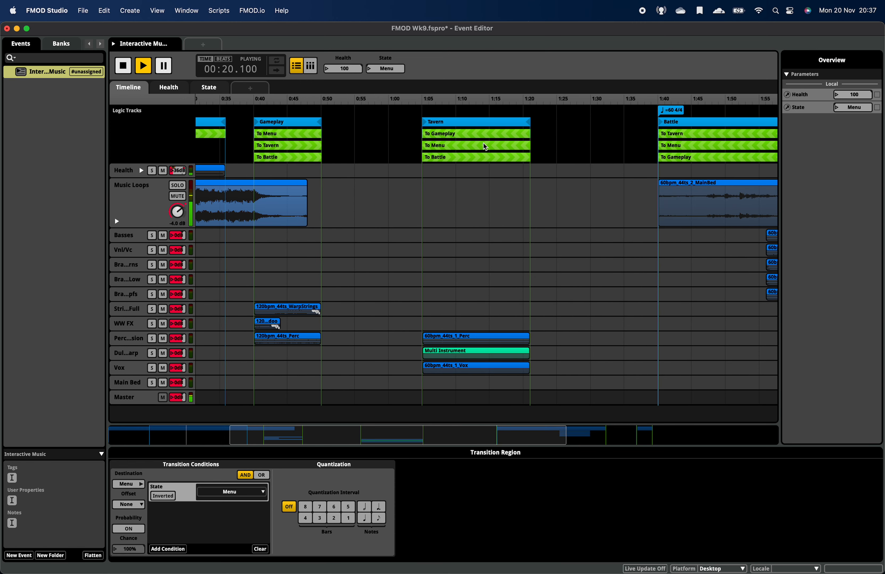
{"action": "scroll", "coordinate": [517, 139], "scroll_direction": "right", "scroll_amount": 6}
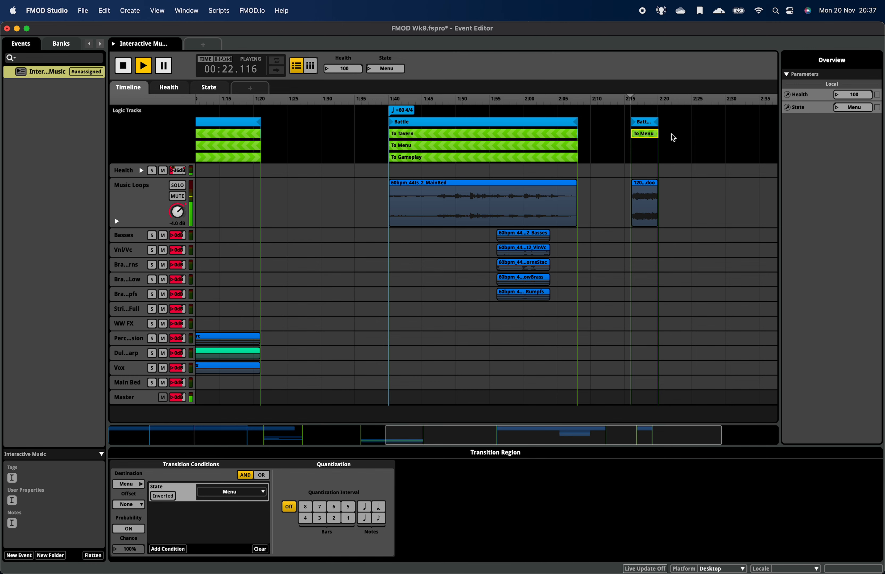
{"action": "key", "text": "super+equal"}
{"action": "scroll", "coordinate": [666, 156], "scroll_direction": "right", "scroll_amount": 15}
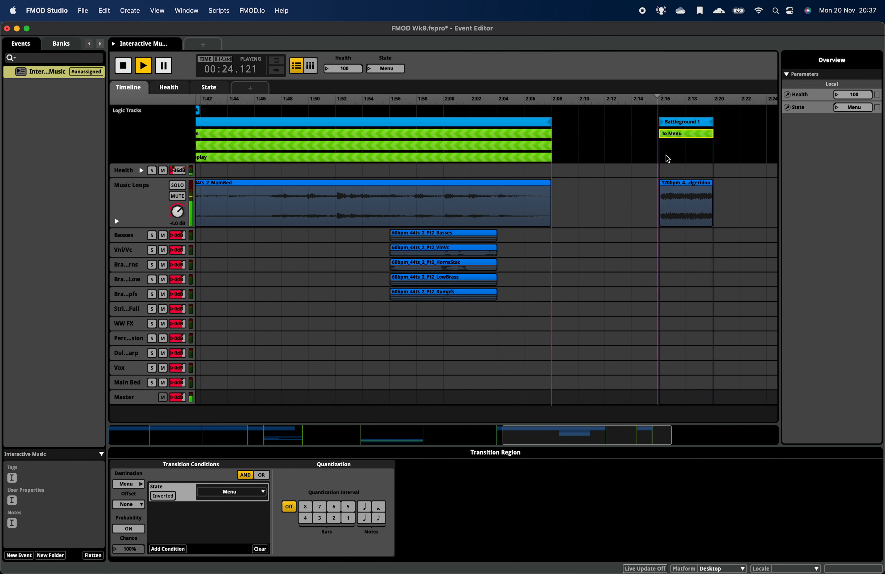
{"action": "scroll", "coordinate": [665, 156], "scroll_direction": "right", "scroll_amount": 3}
{"action": "right_click", "coordinate": [424, 147]}
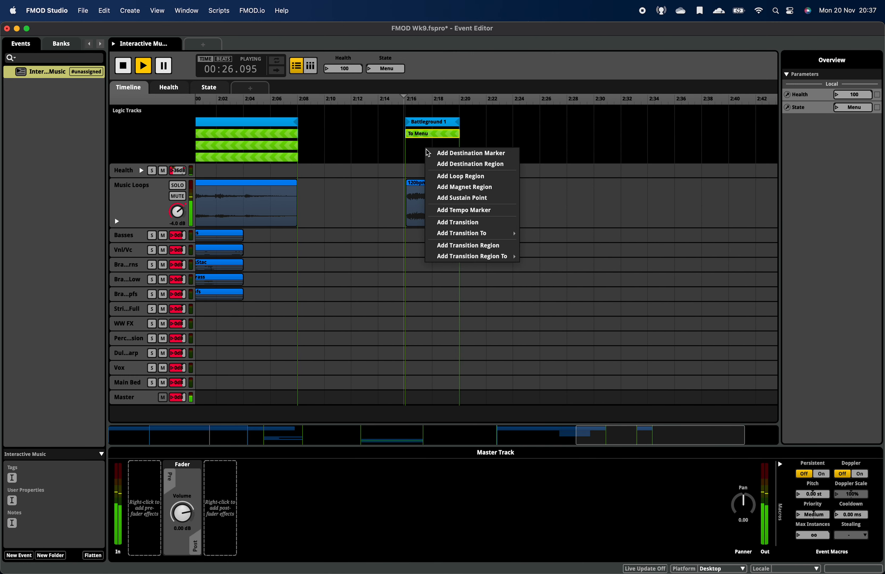
{"action": "mouse_move", "coordinate": [468, 257]}
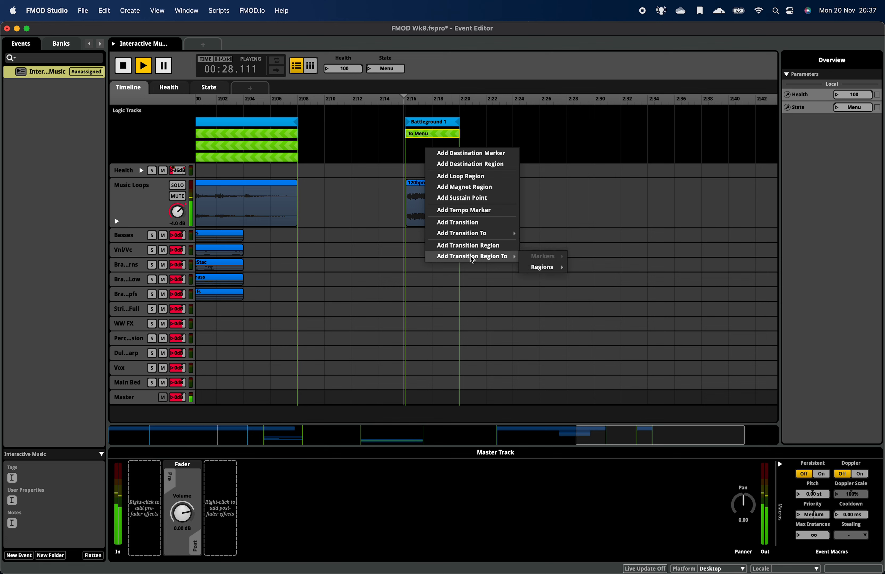
{"action": "mouse_move", "coordinate": [539, 267]}
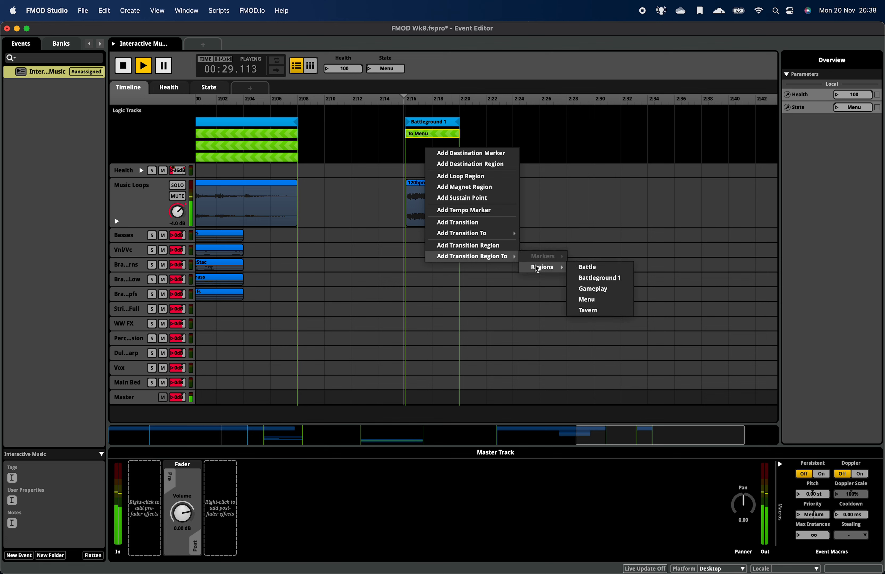
{"action": "left_click", "coordinate": [610, 270]}
{"action": "left_click_drag", "start_coordinate": [452, 148], "coordinate": [410, 151]}
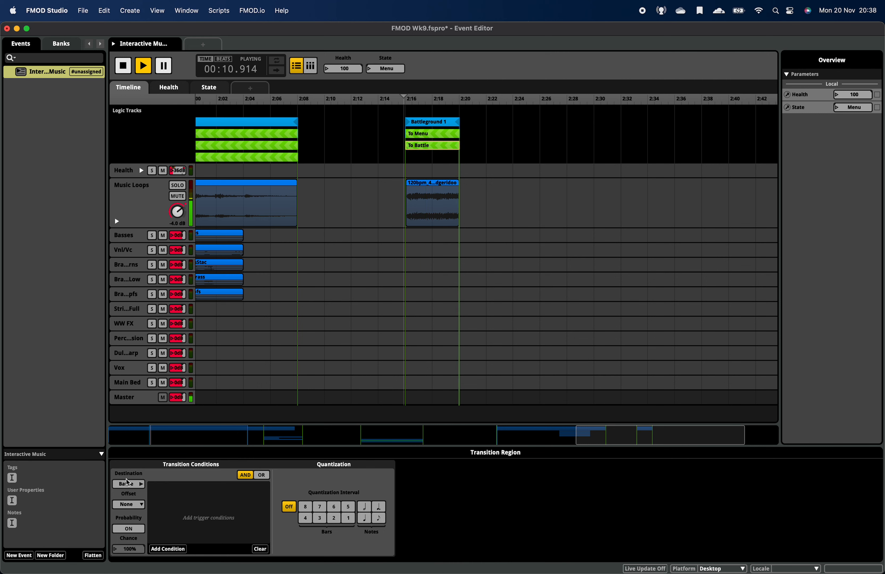
- Add a State parameter condition to the new To Battle transition region and set it to Battle
{"action": "left_click", "coordinate": [173, 548]}
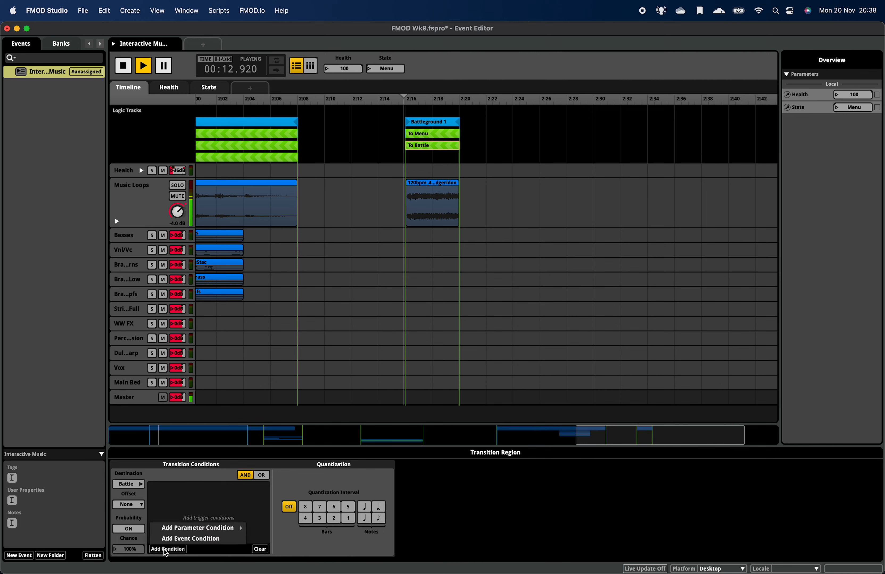
{"action": "mouse_move", "coordinate": [231, 528]}
{"action": "left_click", "coordinate": [265, 540]}
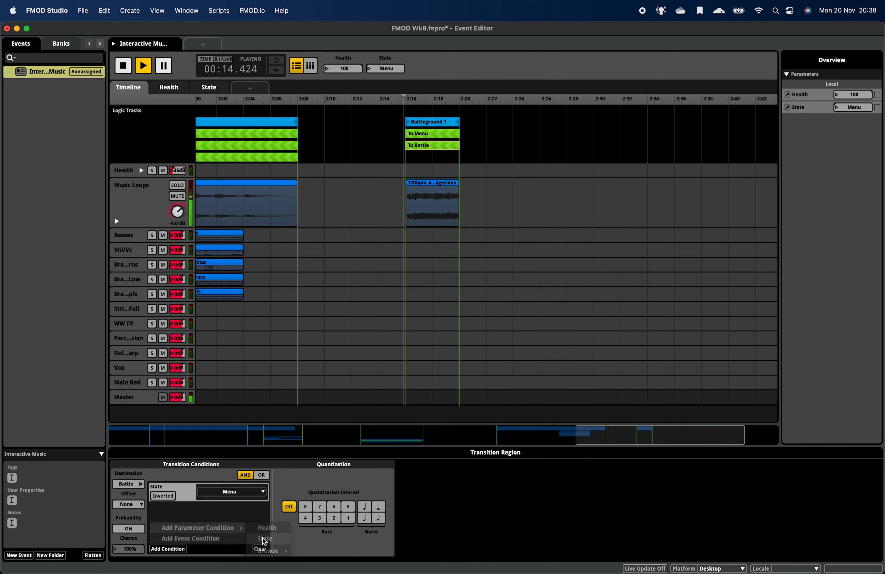
{"action": "left_click", "coordinate": [246, 495]}
{"action": "left_click", "coordinate": [241, 535]}
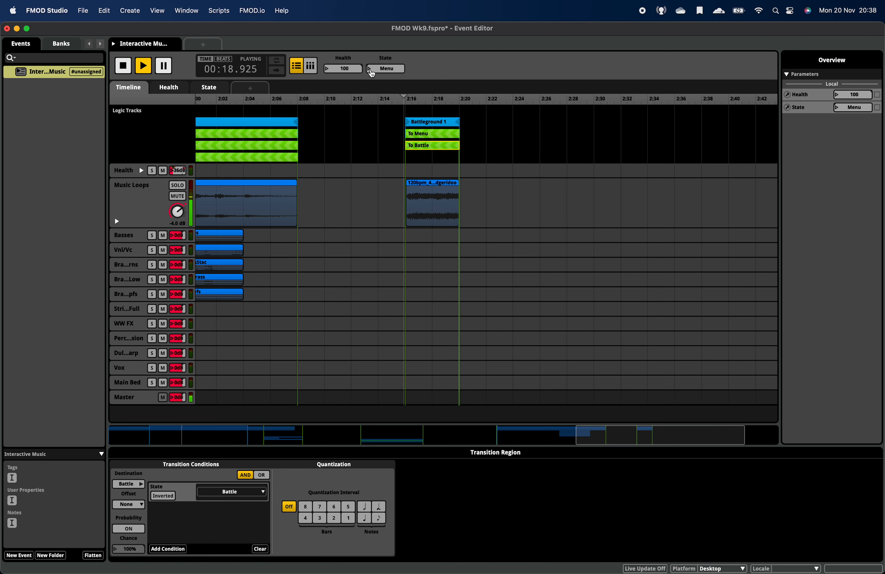
{"action": "scroll", "coordinate": [360, 117], "scroll_direction": "left", "scroll_amount": 20}
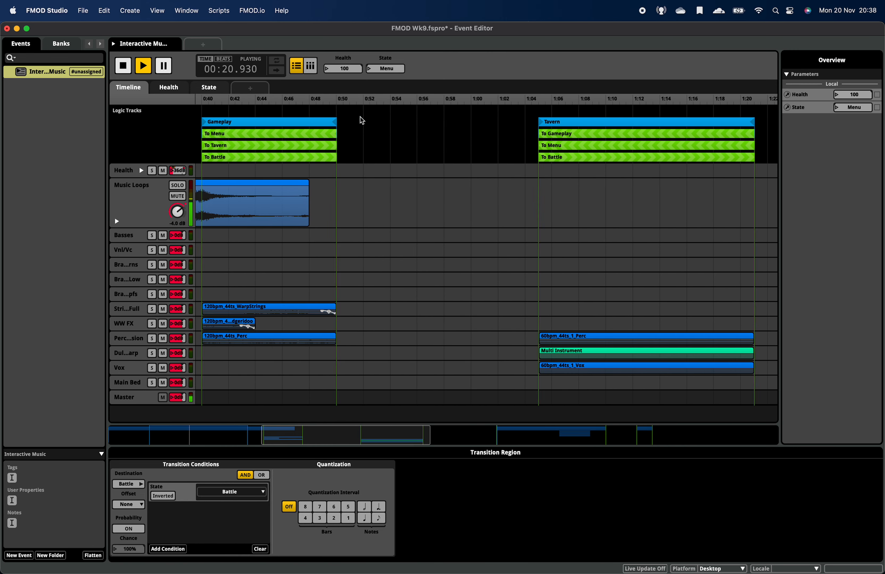
{"action": "right_click", "coordinate": [346, 146]}
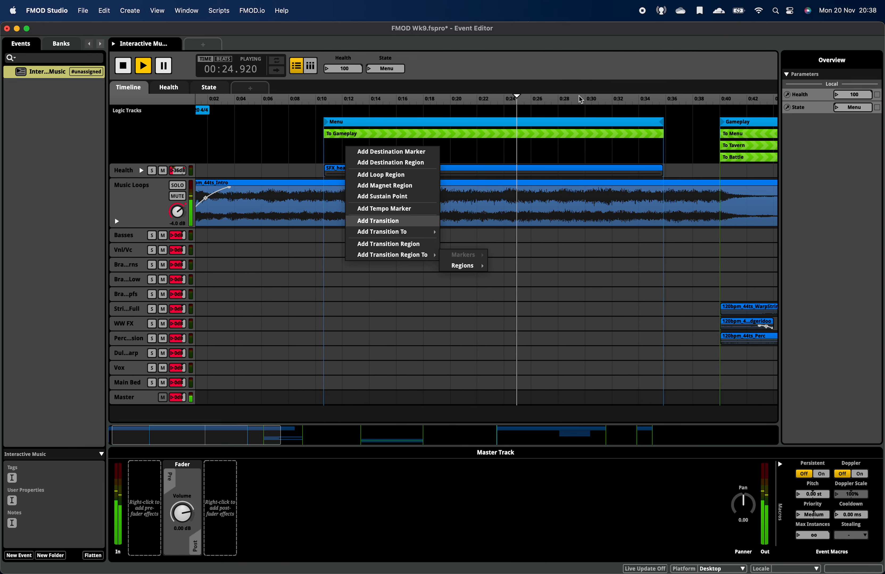
{"action": "left_click", "coordinate": [395, 144]}
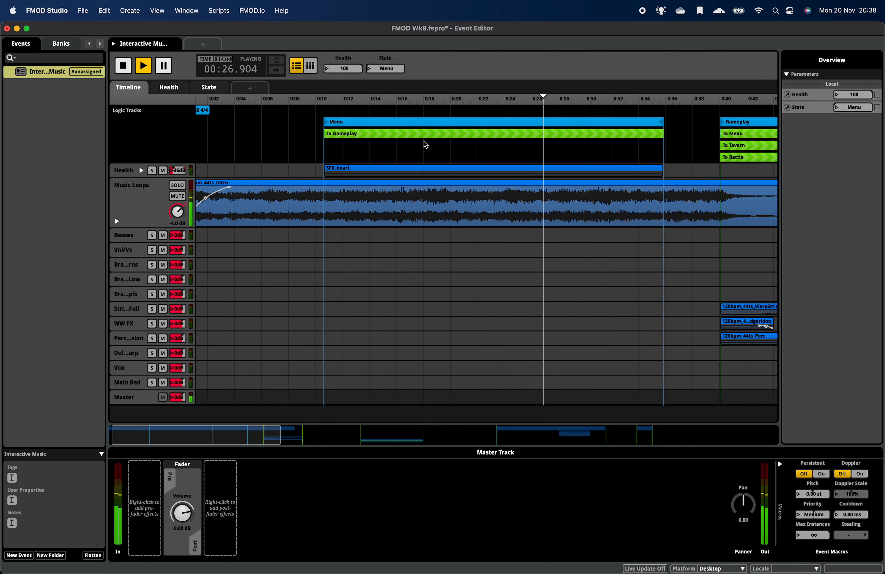
- Test leaving the Menu loop during playback by switching State to Tavern and to Gameplay, and stop playback
{"action": "scroll", "coordinate": [361, 133], "scroll_direction": "right", "scroll_amount": 2}
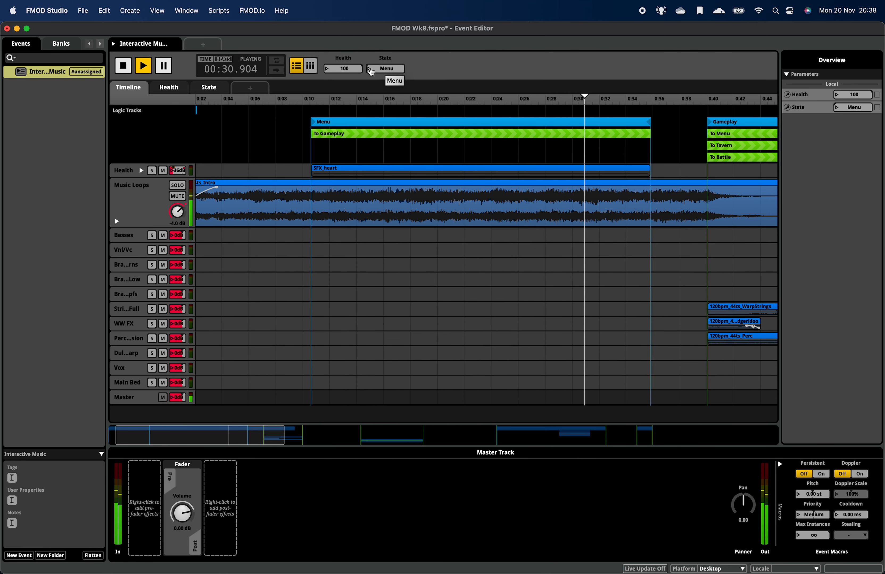
{"action": "left_click", "coordinate": [386, 68]}
{"action": "left_click", "coordinate": [386, 100]}
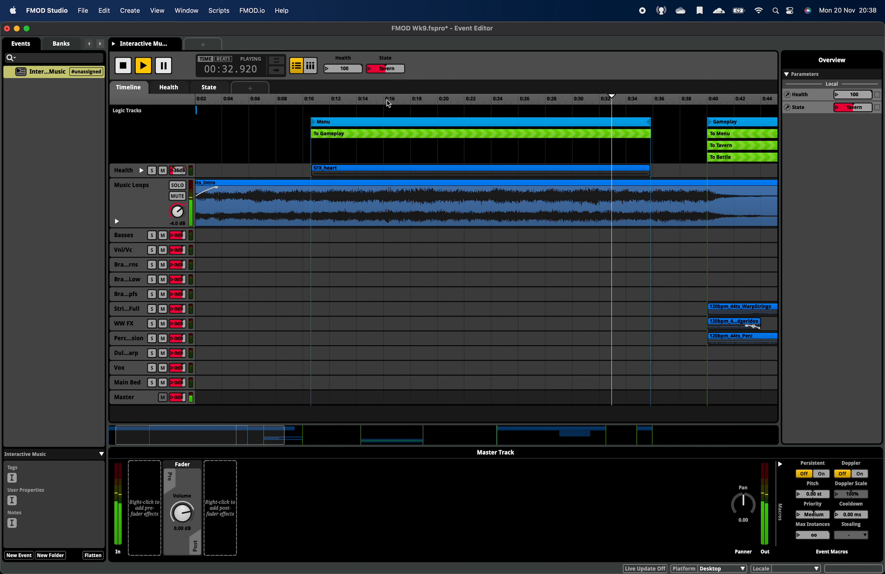
{"action": "left_click", "coordinate": [370, 71]}
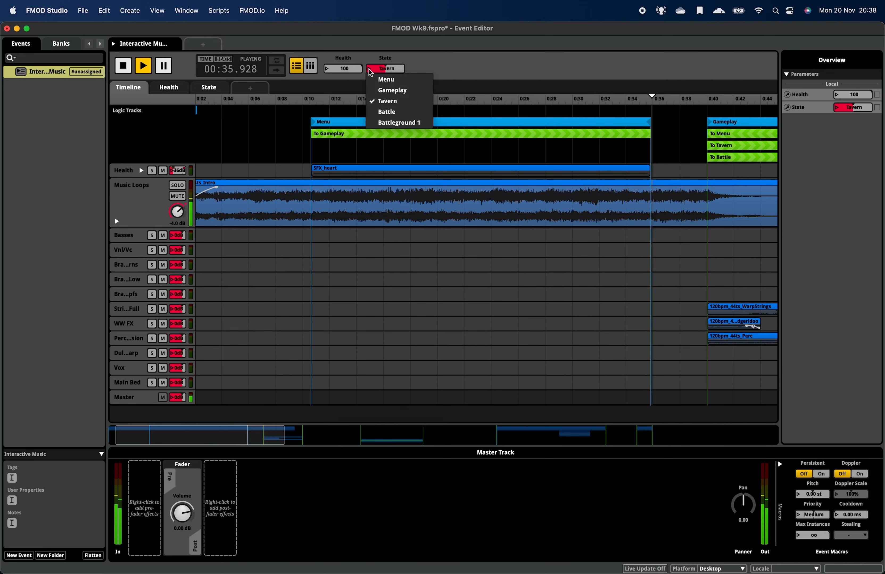
{"action": "left_click", "coordinate": [395, 90]}
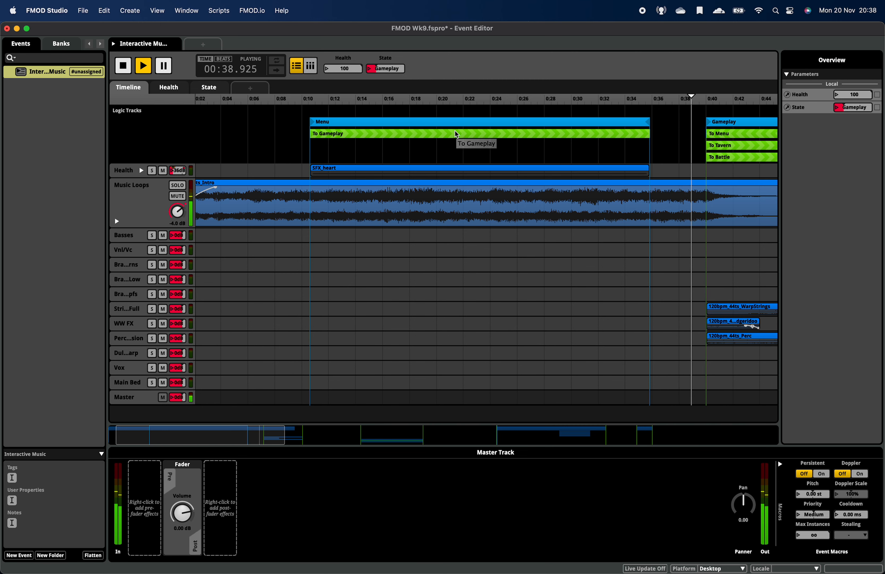
{"action": "scroll", "coordinate": [457, 135], "scroll_direction": "right", "scroll_amount": 3}
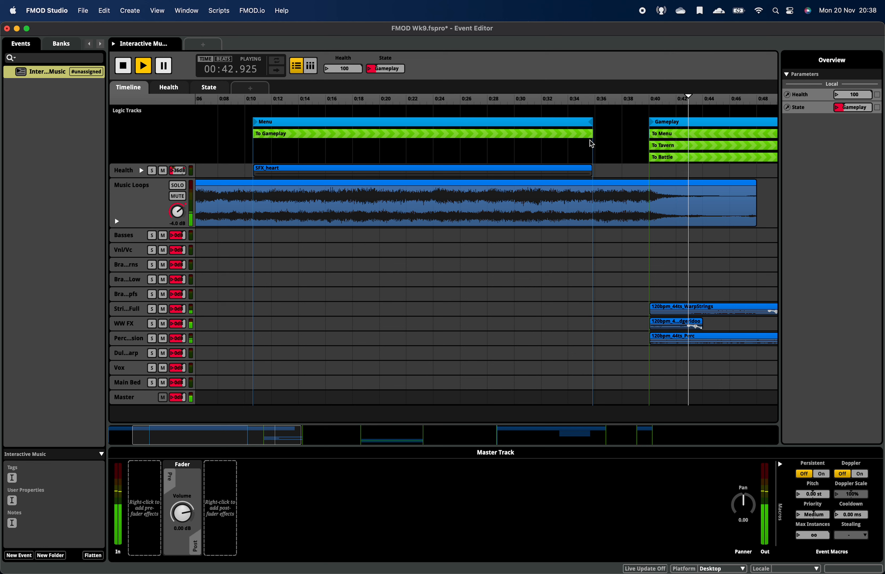
{"action": "key", "text": "space"}
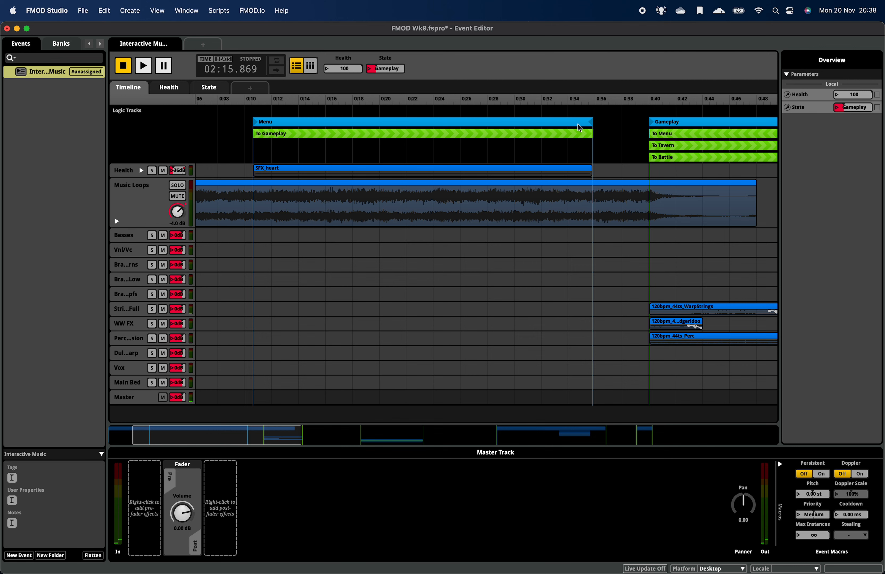
- Extend the Menu section's To Gameplay transition region to the start of the Gameplay region
{"action": "left_click_drag", "start_coordinate": [590, 135], "coordinate": [648, 141]}
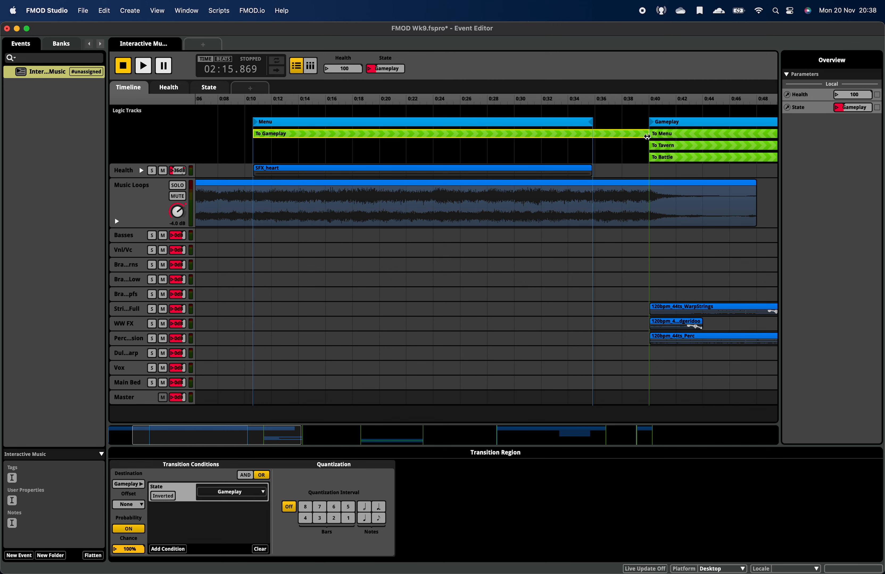
- Test the extended To Gameplay transition by playing the Menu loop from about 0:22, switching State from Menu to Gameplay, and stopping playback
{"action": "left_click", "coordinate": [412, 107]}
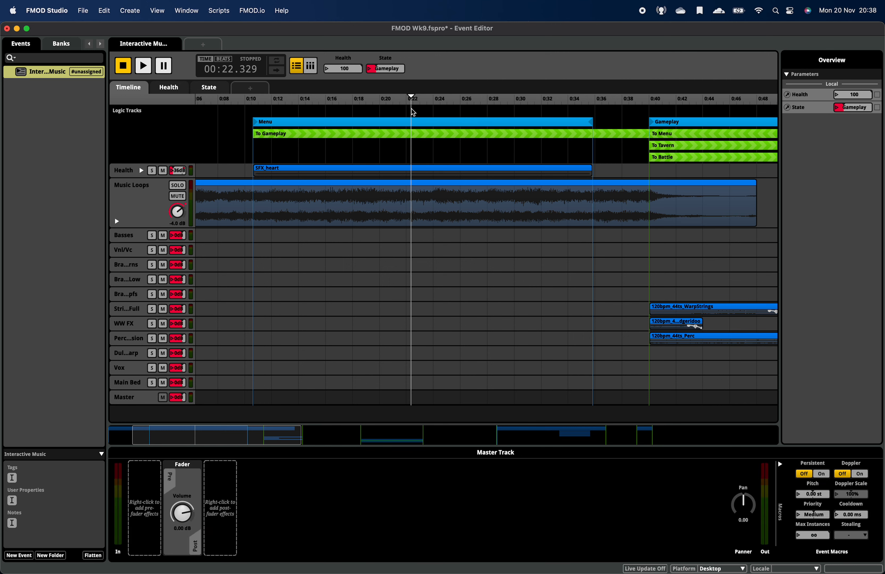
{"action": "left_click", "coordinate": [366, 71]}
{"action": "left_click", "coordinate": [385, 81]}
{"action": "key", "text": "space"}
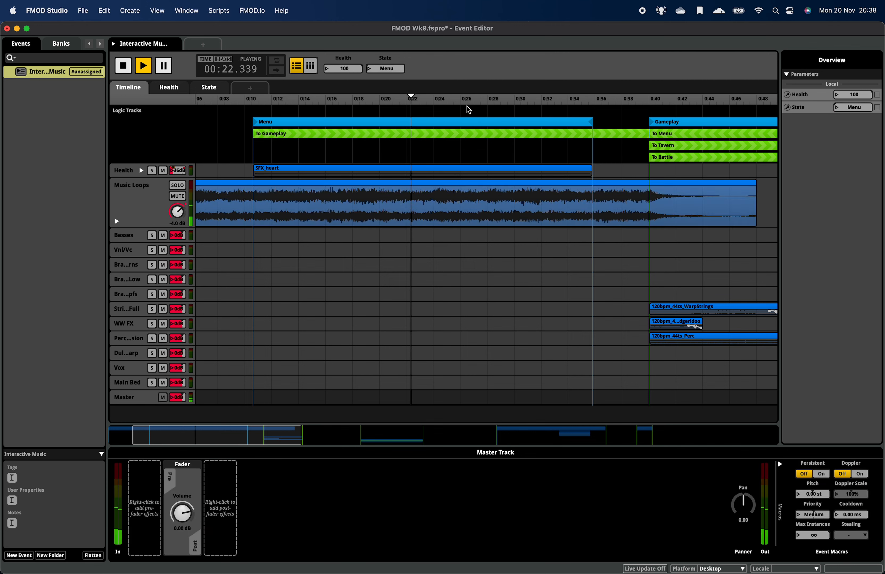
{"action": "left_click", "coordinate": [386, 69]}
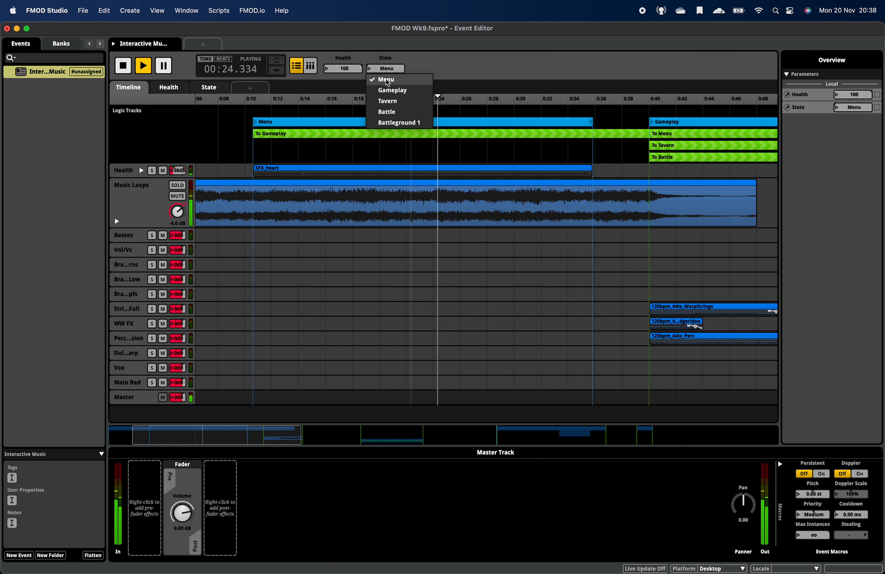
{"action": "left_click", "coordinate": [400, 92]}
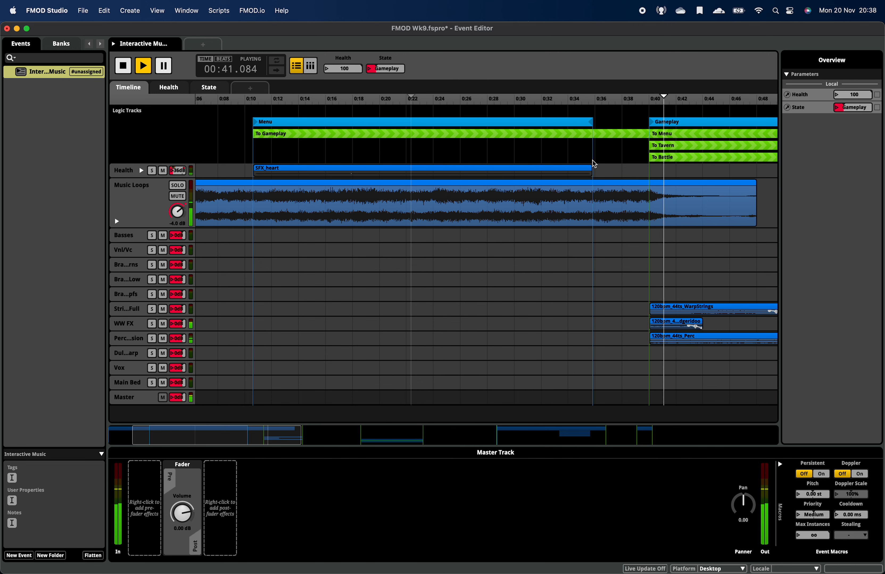
{"action": "key", "text": "space"}
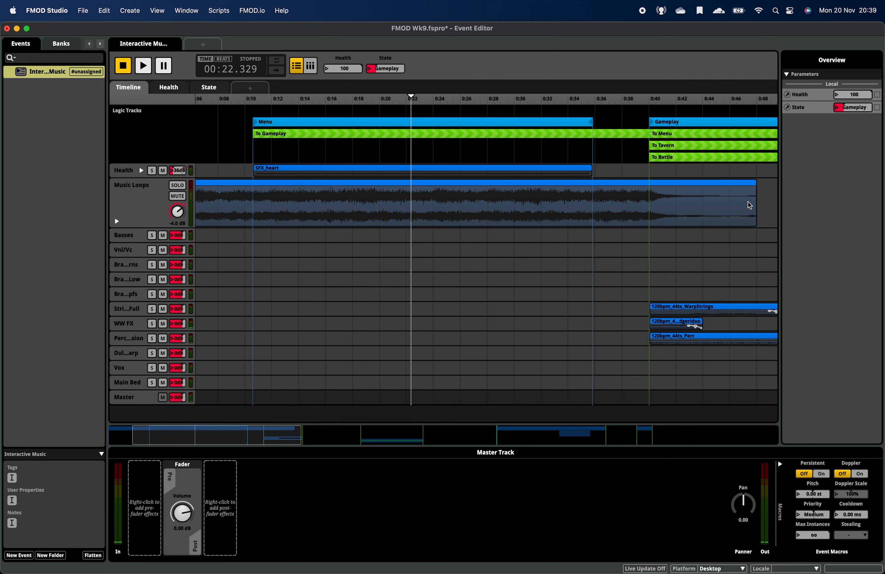
- Shorten the Menu section's To Gameplay transition region back to the end of the Menu loop region
{"action": "left_click", "coordinate": [639, 136]}
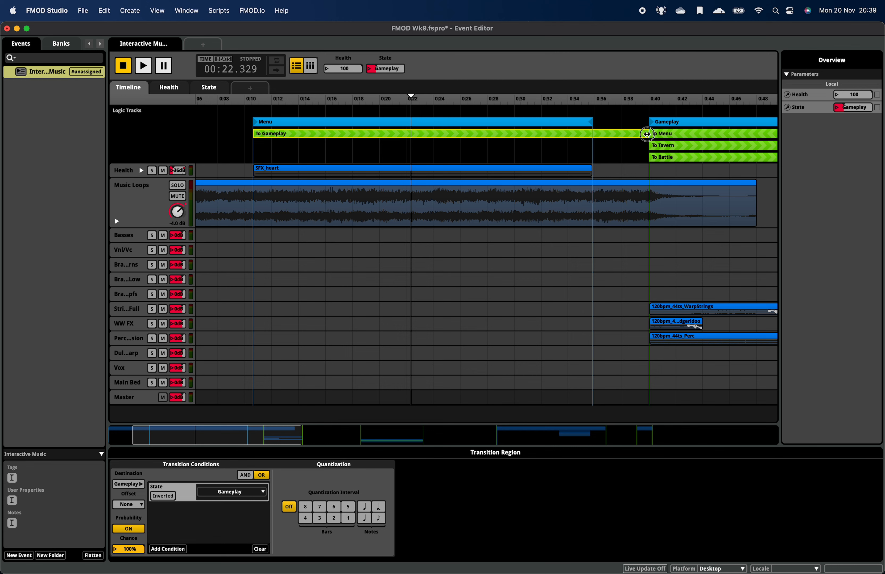
{"action": "left_click_drag", "start_coordinate": [646, 135], "coordinate": [596, 142]}
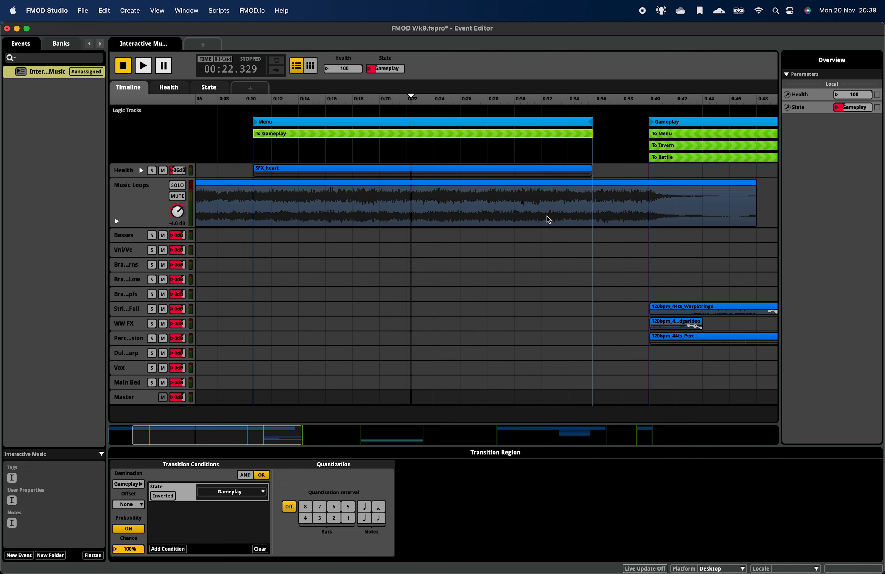
- Add a transition region to Battleground 1 below the Menu section's To Gameplay region and match its length to the Menu loop
{"action": "scroll", "coordinate": [548, 220], "scroll_direction": "right", "scroll_amount": 3}
{"action": "scroll", "coordinate": [548, 220], "scroll_direction": "left", "scroll_amount": 1}
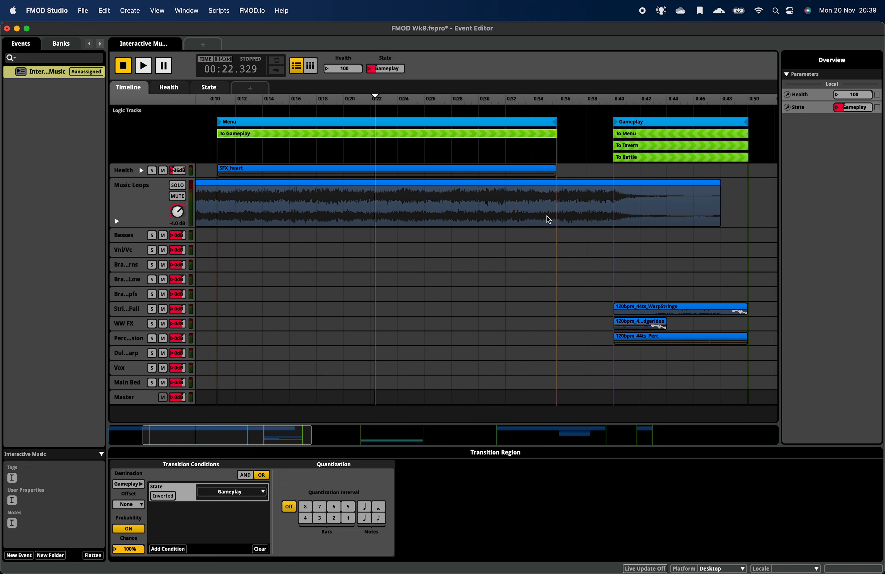
{"action": "scroll", "coordinate": [345, 138], "scroll_direction": "left", "scroll_amount": 2}
{"action": "right_click", "coordinate": [290, 143]}
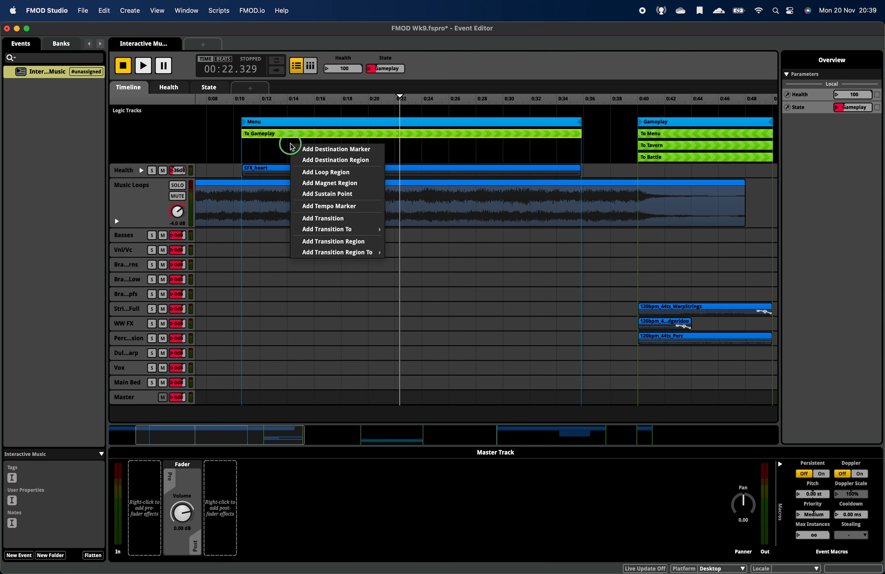
{"action": "mouse_move", "coordinate": [374, 254]}
{"action": "mouse_move", "coordinate": [408, 263]}
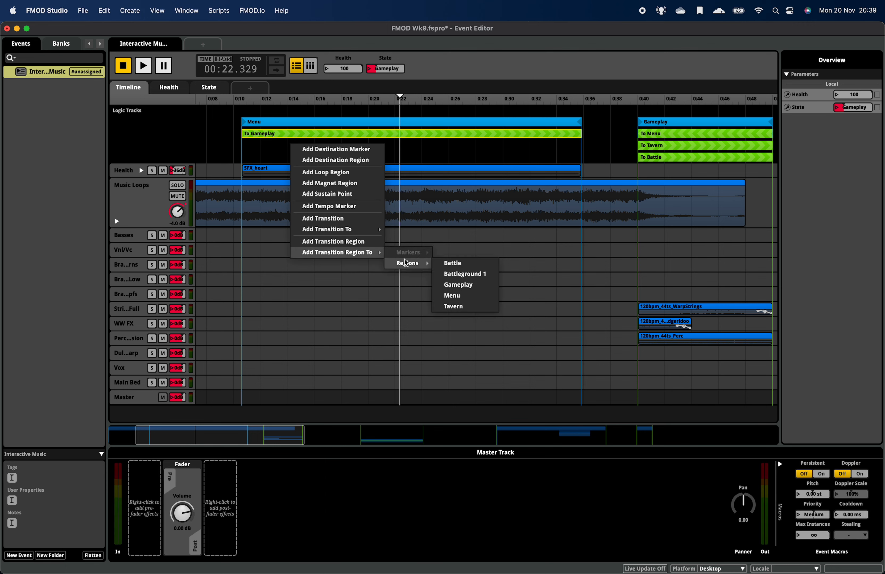
{"action": "left_click", "coordinate": [471, 276]}
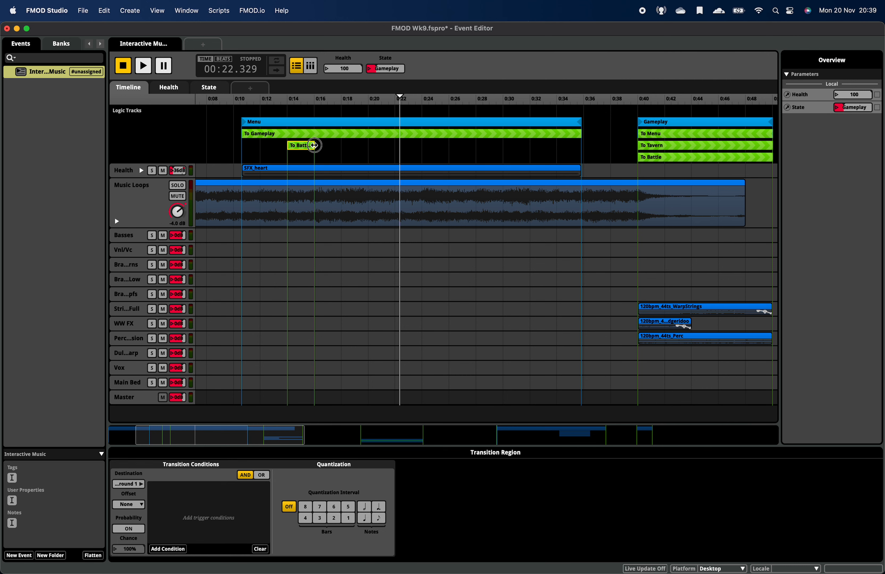
{"action": "left_click_drag", "start_coordinate": [315, 149], "coordinate": [579, 153]}
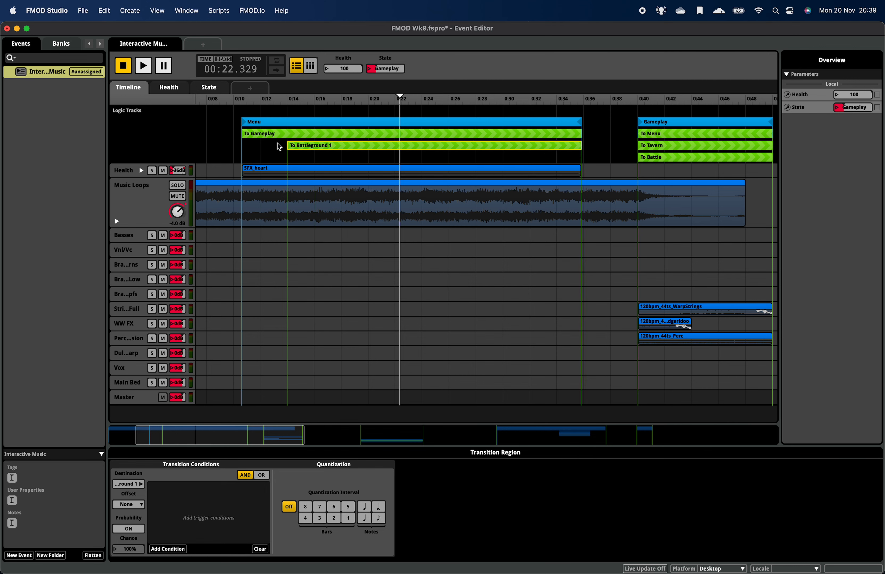
{"action": "left_click_drag", "start_coordinate": [289, 146], "coordinate": [242, 146]}
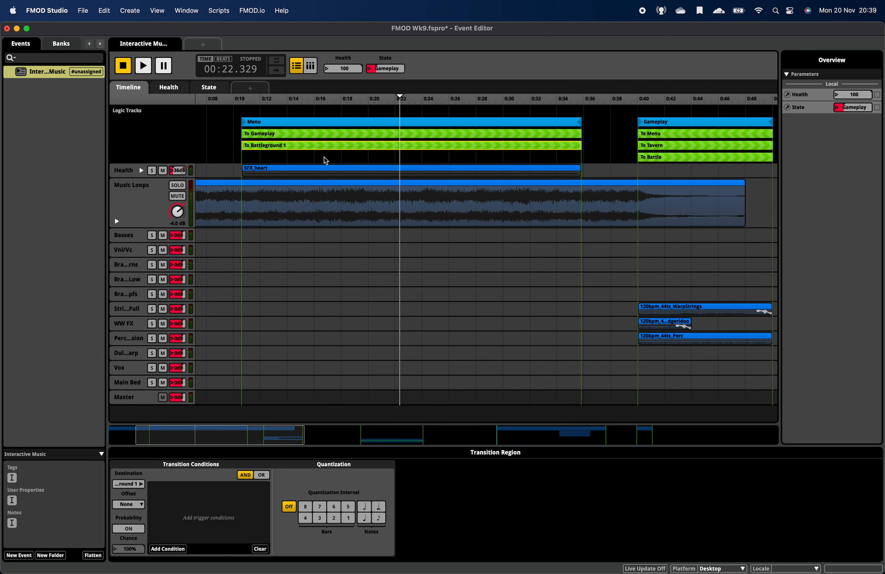
- Add a State parameter condition to the new To Battleground 1 transition region and set it to Battleground 1
{"action": "left_click", "coordinate": [165, 549]}
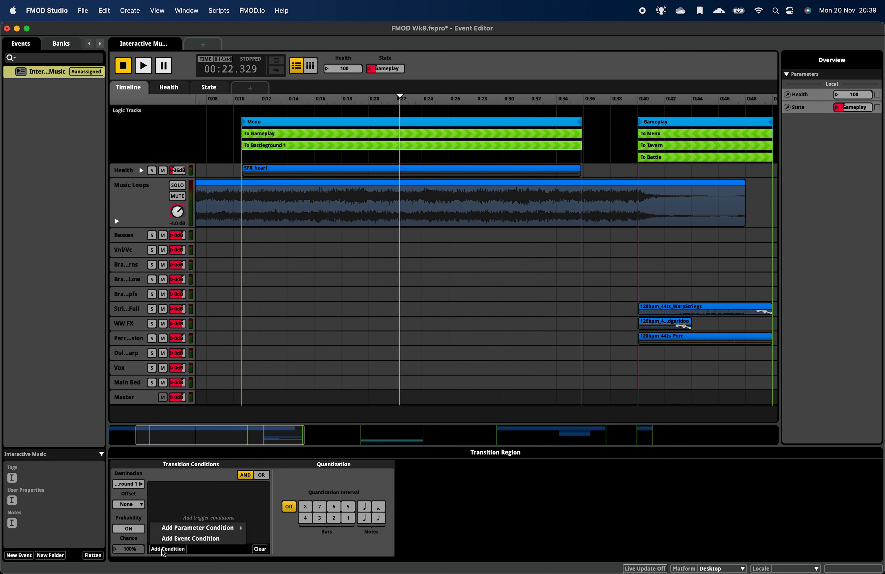
{"action": "mouse_move", "coordinate": [186, 528]}
{"action": "left_click", "coordinate": [276, 540]}
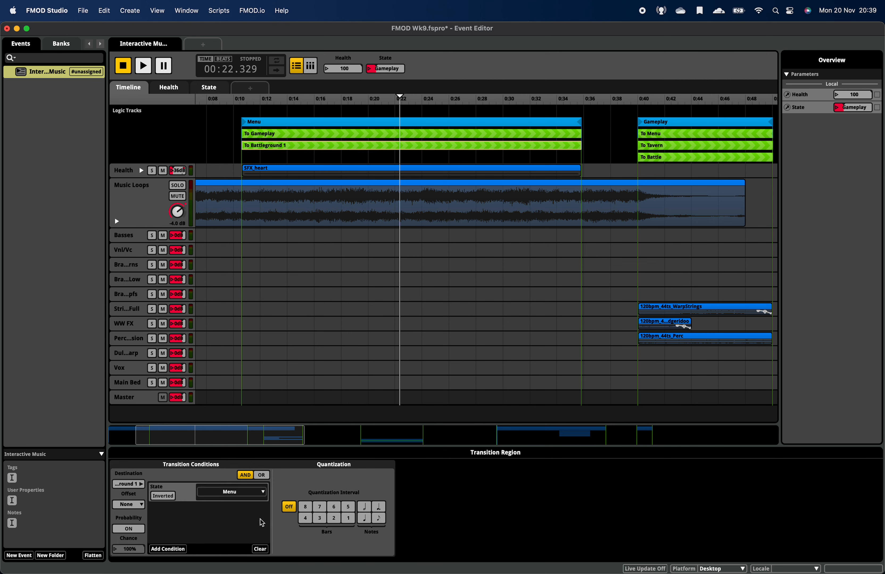
{"action": "left_click", "coordinate": [250, 496]}
{"action": "left_click", "coordinate": [249, 546]}
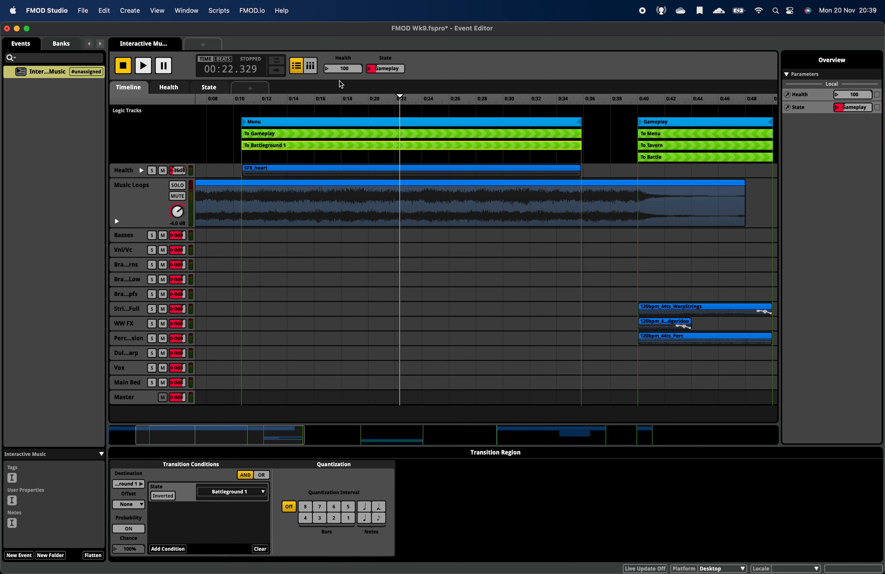
- Test the new transition by playing the Menu loop with State on Menu, switching State to Battleground 1, and stopping playback
{"action": "left_click", "coordinate": [368, 73]}
{"action": "left_click", "coordinate": [377, 124]}
{"action": "key", "text": "space"}
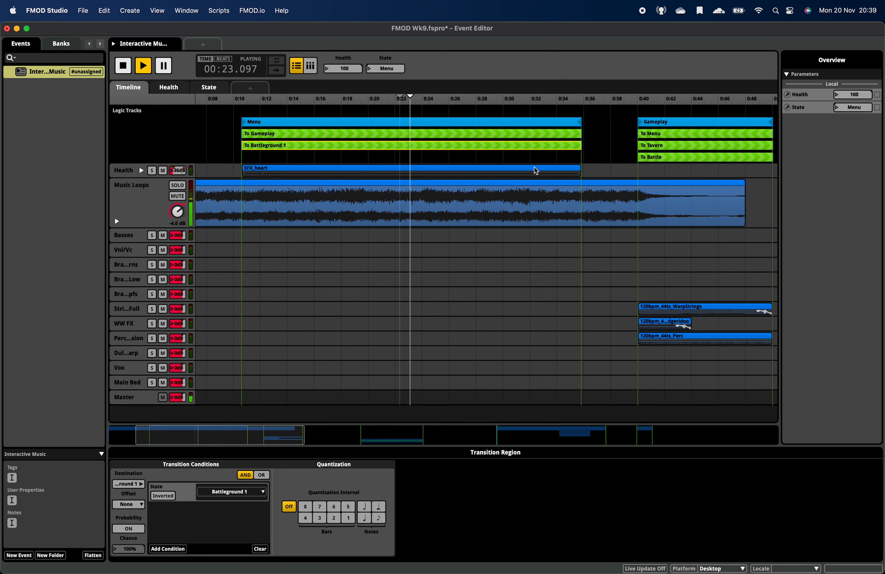
{"action": "left_click", "coordinate": [370, 70]}
{"action": "left_click", "coordinate": [401, 123]}
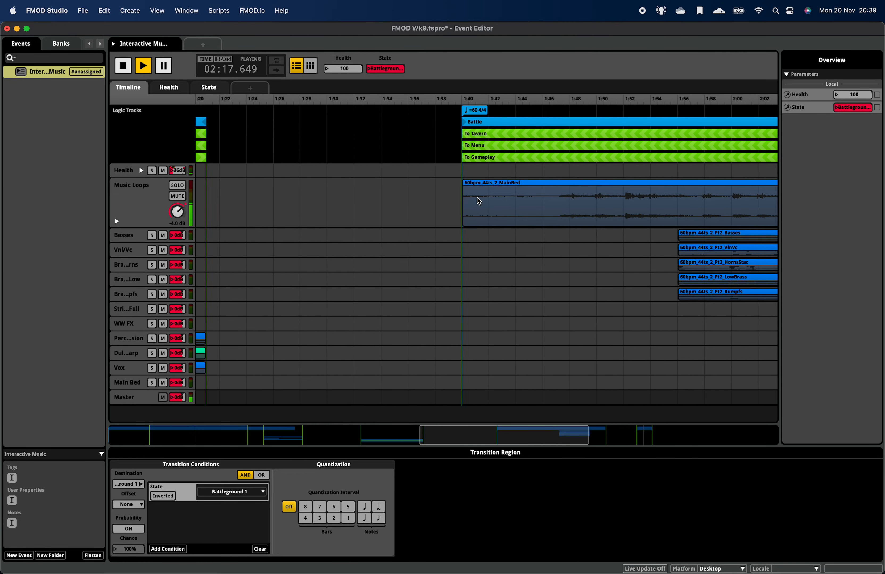
{"action": "scroll", "coordinate": [478, 201], "scroll_direction": "right", "scroll_amount": 7}
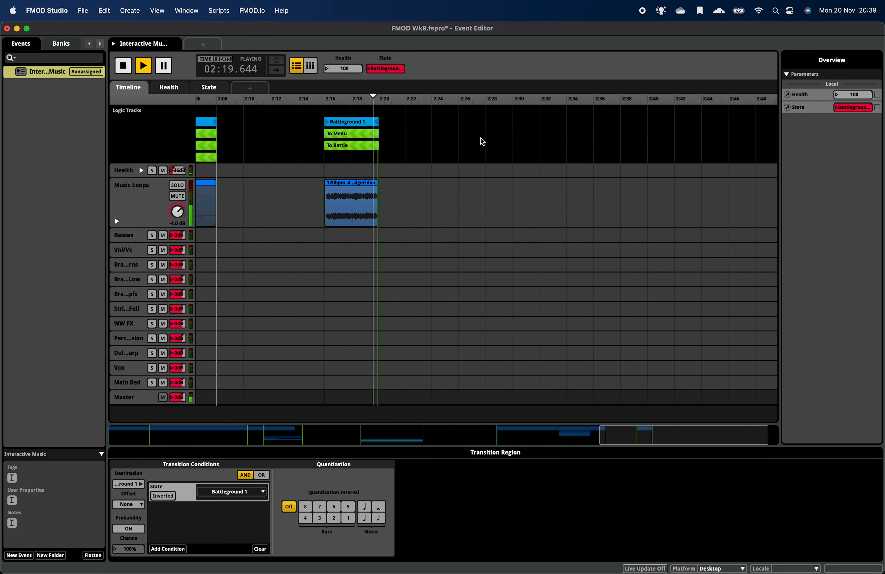
{"action": "scroll", "coordinate": [482, 142], "scroll_direction": "down", "scroll_amount": 4}
{"action": "scroll", "coordinate": [482, 142], "scroll_direction": "down", "scroll_amount": 3}
{"action": "scroll", "coordinate": [641, 137], "scroll_direction": "up", "scroll_amount": 8}
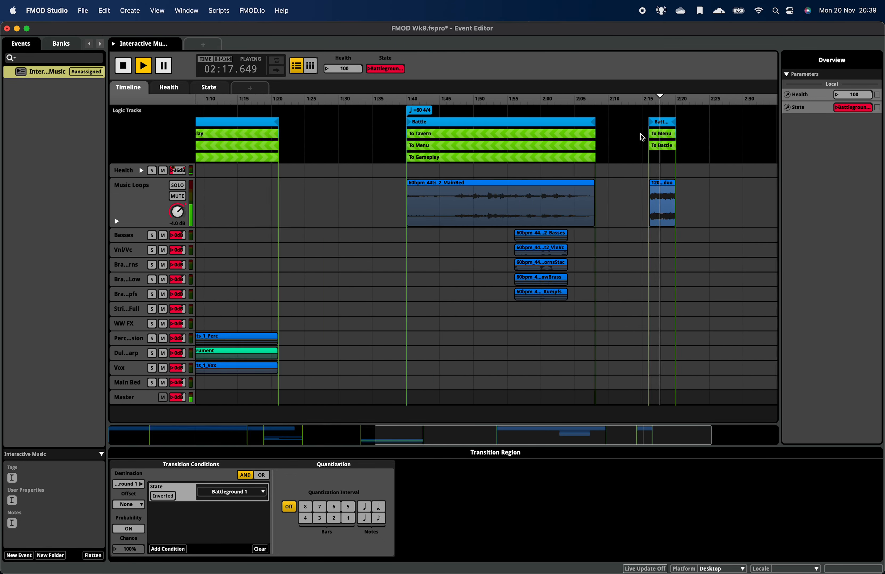
{"action": "key", "text": "space"}
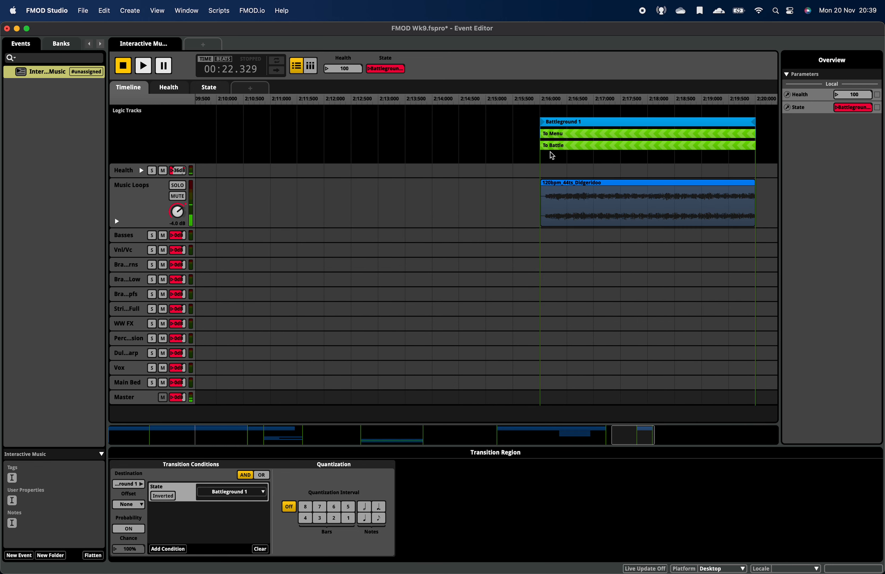
- Review the transition regions in the timeline's sections, from Menu through Battleground 1
{"action": "right_click", "coordinate": [555, 159]}
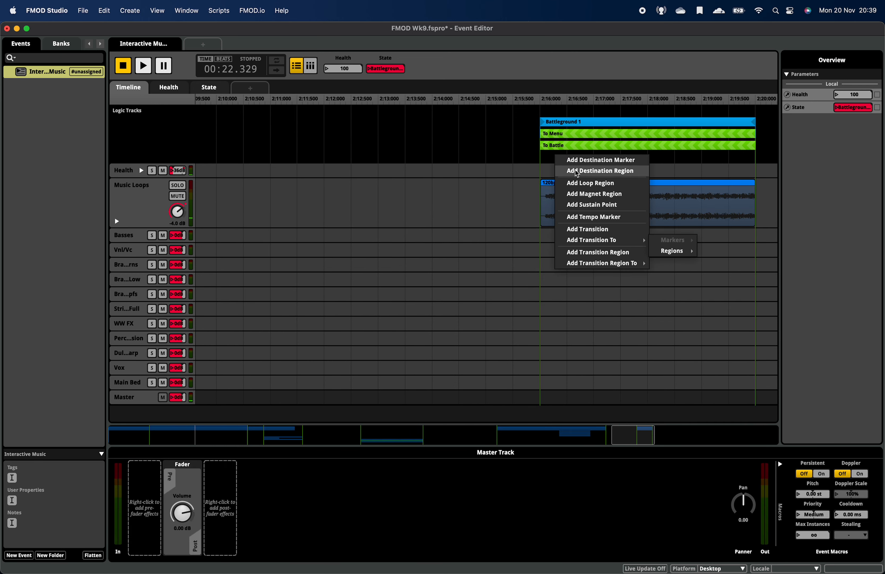
{"action": "left_click", "coordinate": [539, 157]}
{"action": "scroll", "coordinate": [539, 156], "scroll_direction": "left", "scroll_amount": 20}
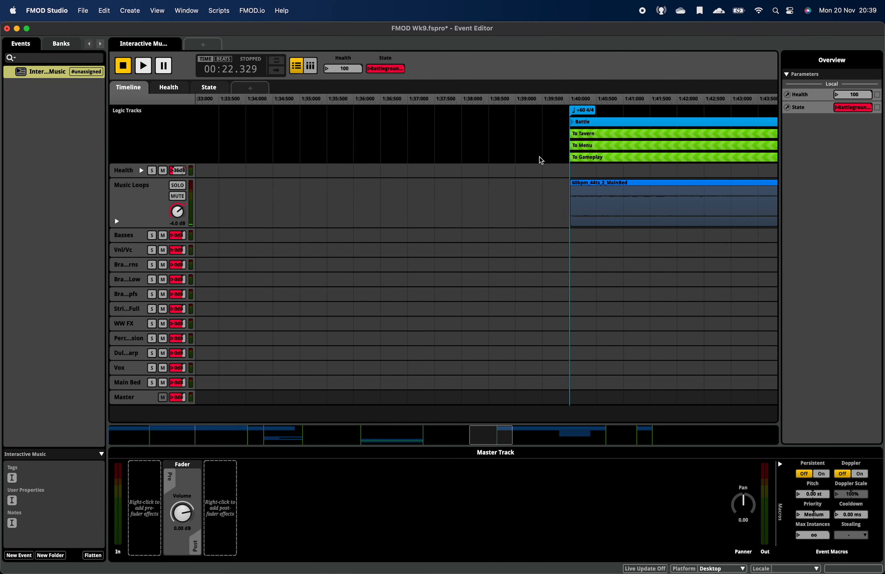
{"action": "scroll", "coordinate": [540, 157], "scroll_direction": "down", "scroll_amount": 5}
{"action": "scroll", "coordinate": [539, 156], "scroll_direction": "right", "scroll_amount": 15}
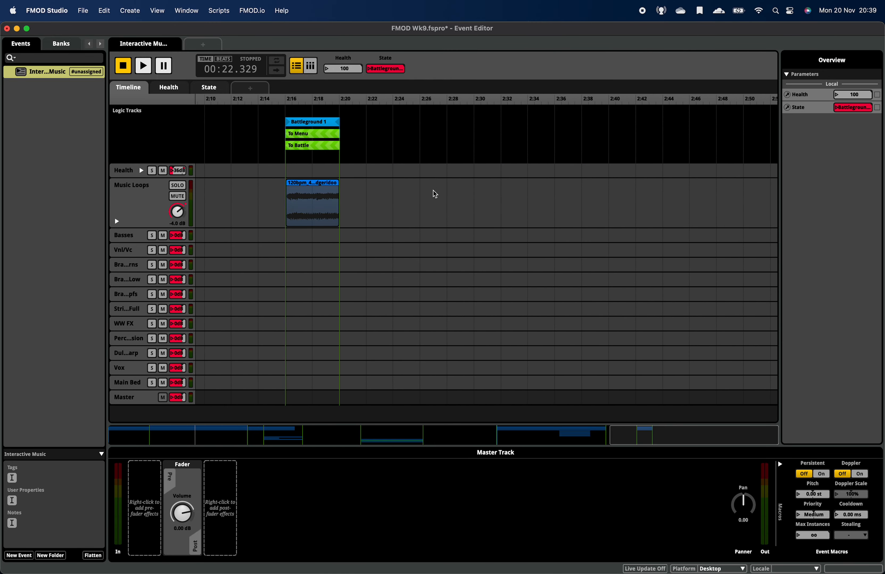
{"action": "scroll", "coordinate": [435, 194], "scroll_direction": "left", "scroll_amount": 20}
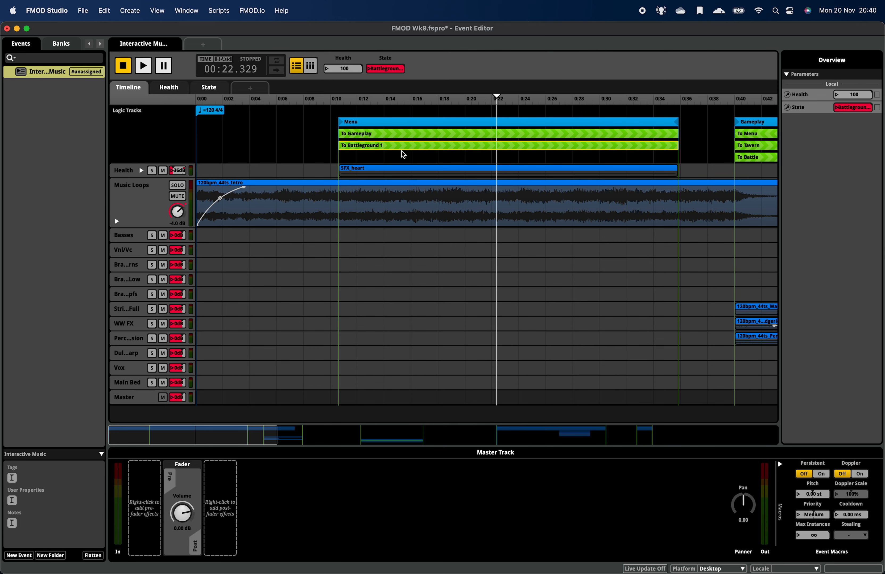
{"action": "scroll", "coordinate": [476, 153], "scroll_direction": "right", "scroll_amount": 8}
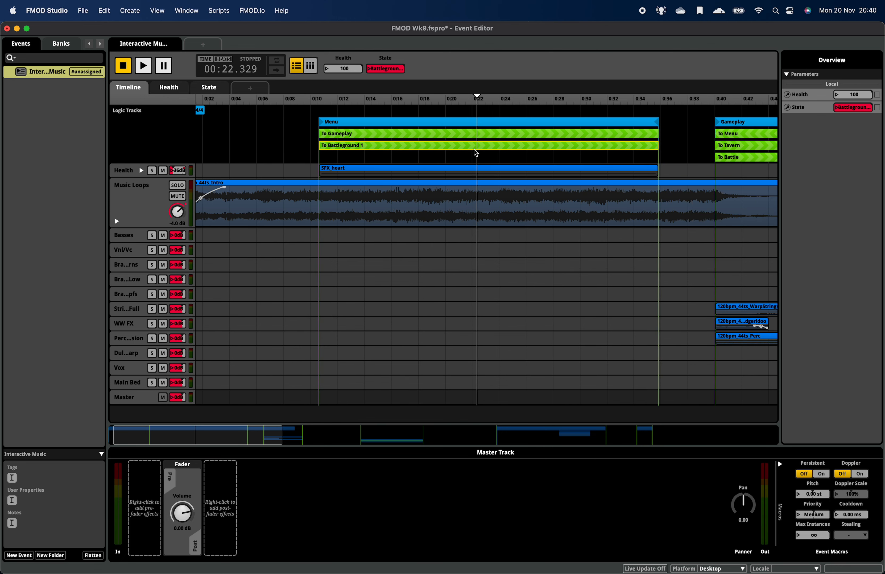
{"action": "scroll", "coordinate": [476, 153], "scroll_direction": "down", "scroll_amount": 5}
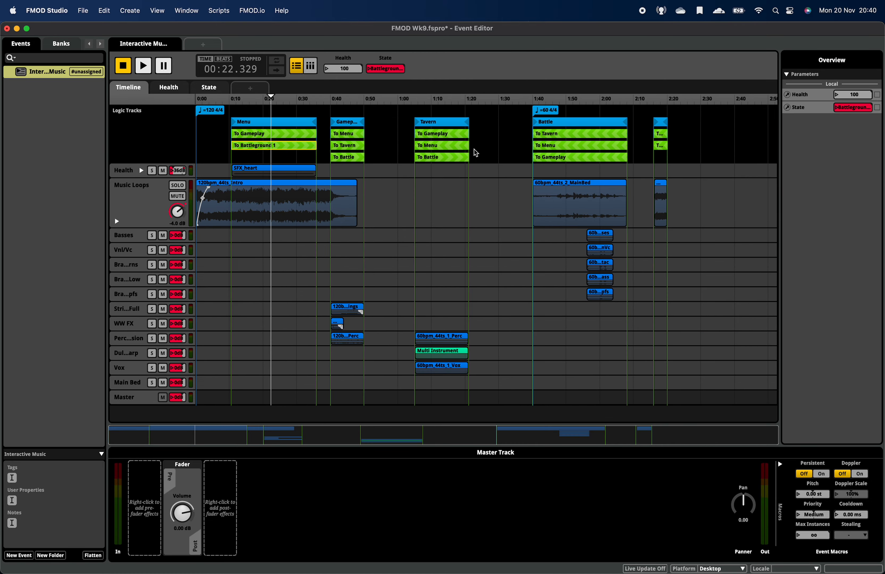
{"action": "scroll", "coordinate": [687, 178], "scroll_direction": "up", "scroll_amount": 10}
{"action": "scroll", "coordinate": [689, 178], "scroll_direction": "left", "scroll_amount": 10}
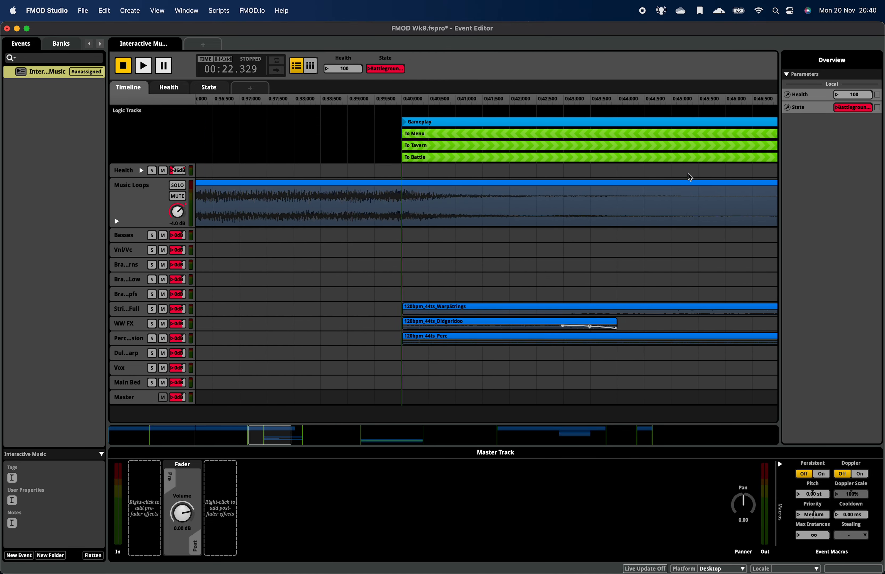
{"action": "scroll", "coordinate": [689, 178], "scroll_direction": "right", "scroll_amount": 10}
{"action": "scroll", "coordinate": [690, 178], "scroll_direction": "down", "scroll_amount": 3}
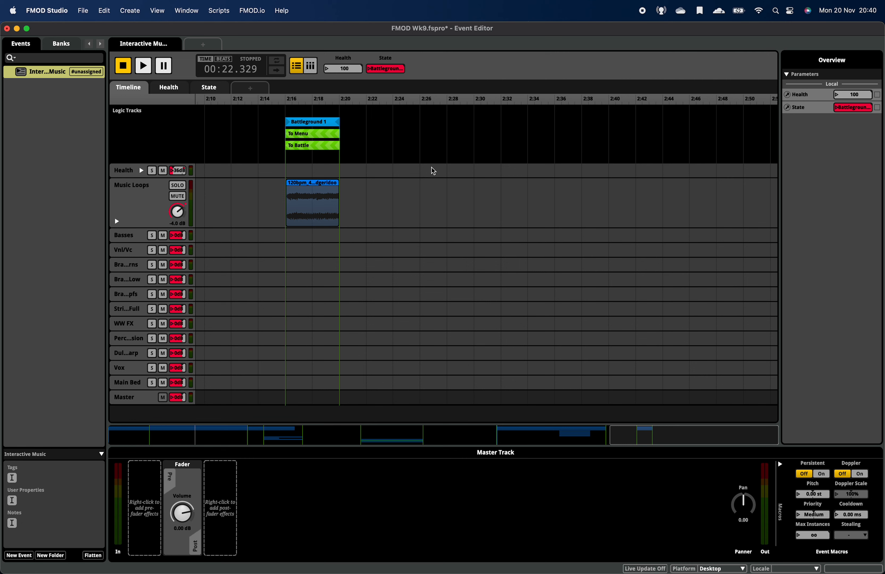
- Add a transition region to Tavern below the Battleground 1 section's To Battle region and match its length to the loop region
{"action": "right_click", "coordinate": [312, 162]}
{"action": "mouse_move", "coordinate": [375, 267]}
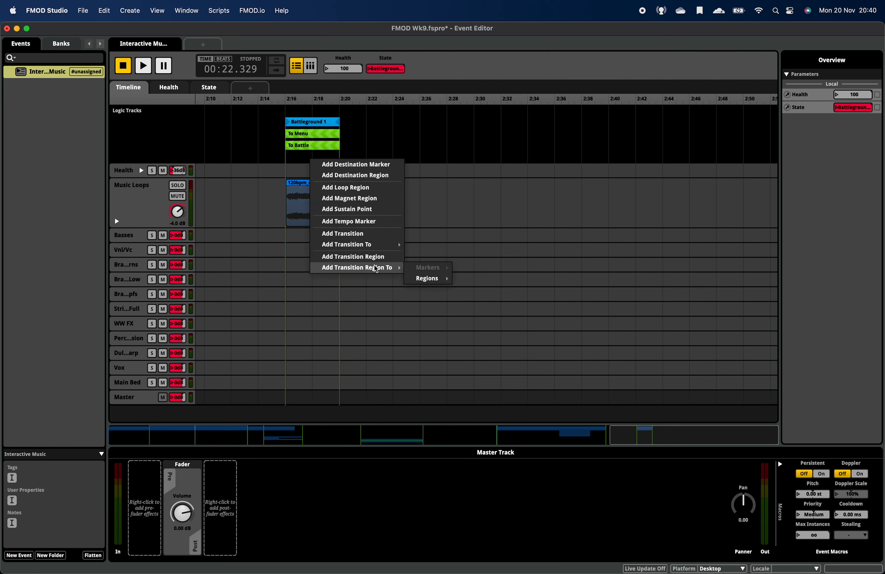
{"action": "mouse_move", "coordinate": [429, 280]}
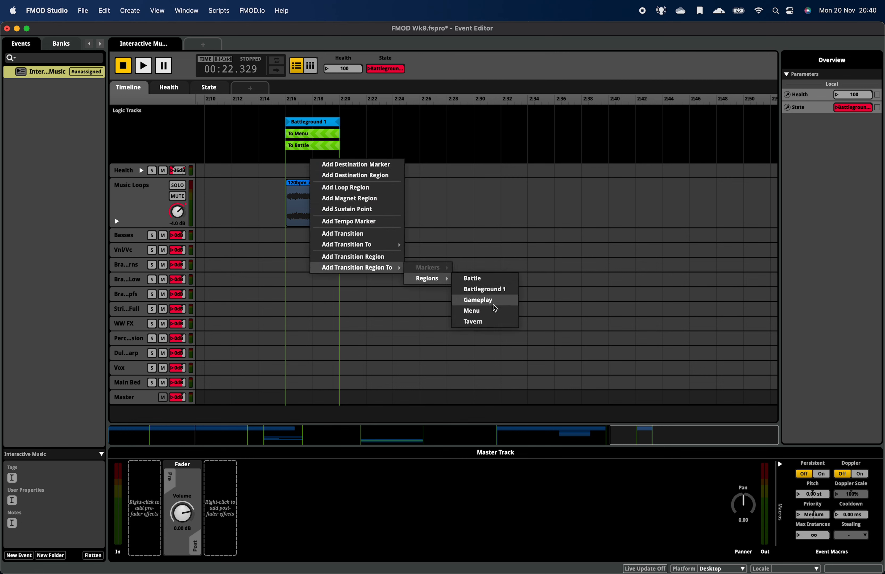
{"action": "left_click", "coordinate": [496, 323]}
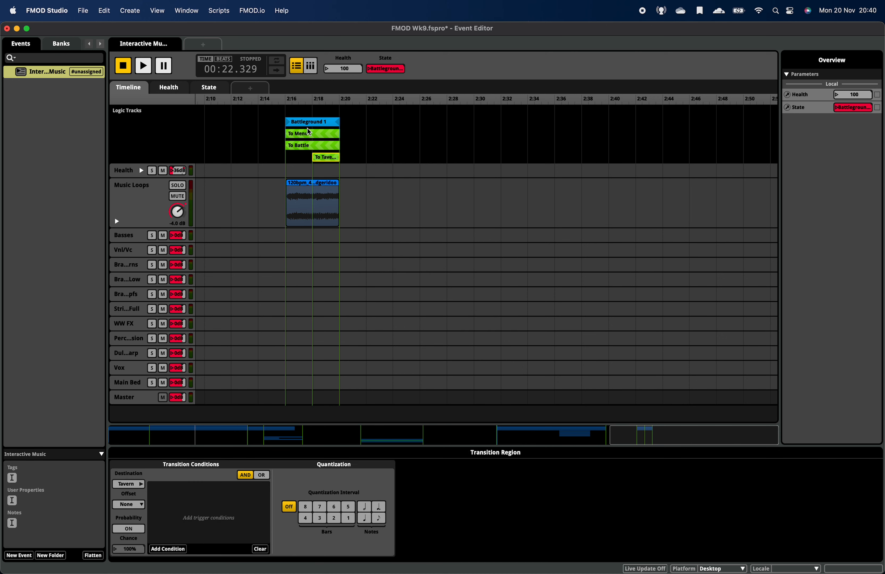
{"action": "left_click_drag", "start_coordinate": [313, 157], "coordinate": [285, 161]}
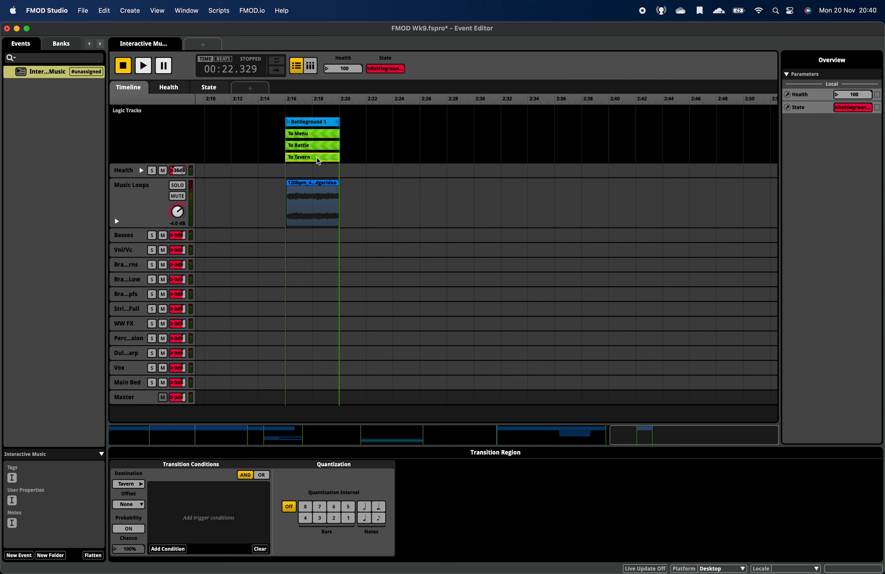
- Add a State parameter condition to the new To Tavern transition region and set it to Tavern
{"action": "left_click", "coordinate": [167, 550]}
{"action": "mouse_move", "coordinate": [202, 528]}
{"action": "left_click", "coordinate": [267, 539]}
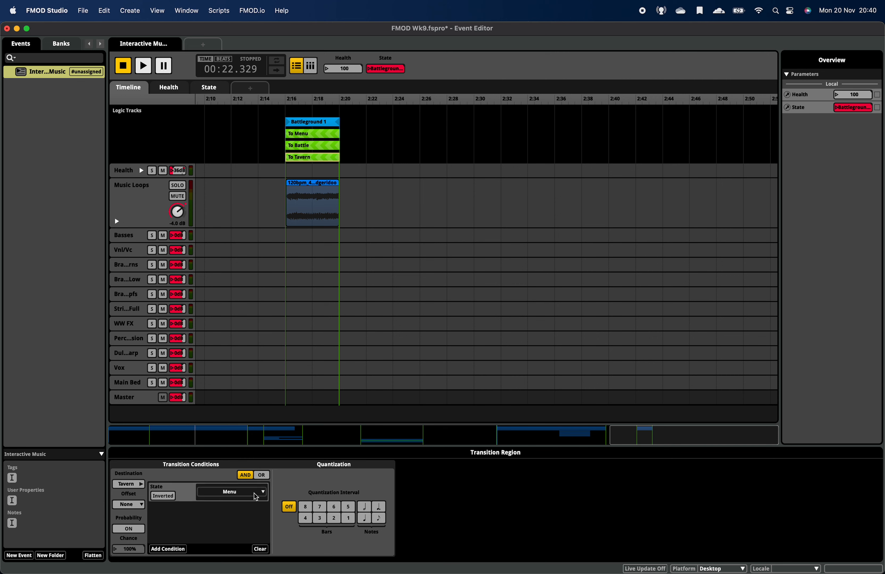
{"action": "left_click", "coordinate": [255, 493]}
{"action": "left_click", "coordinate": [236, 525]}
- Play the event from the Menu loop with State on Battleground 1, and test switching State to Battle and back to Menu
{"action": "key", "text": "space"}
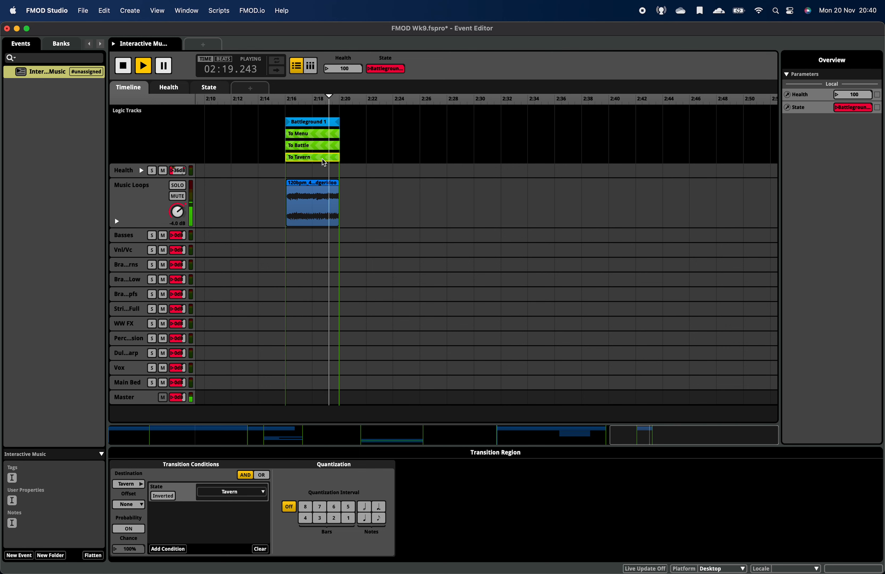
{"action": "scroll", "coordinate": [323, 162], "scroll_direction": "down", "scroll_amount": 10}
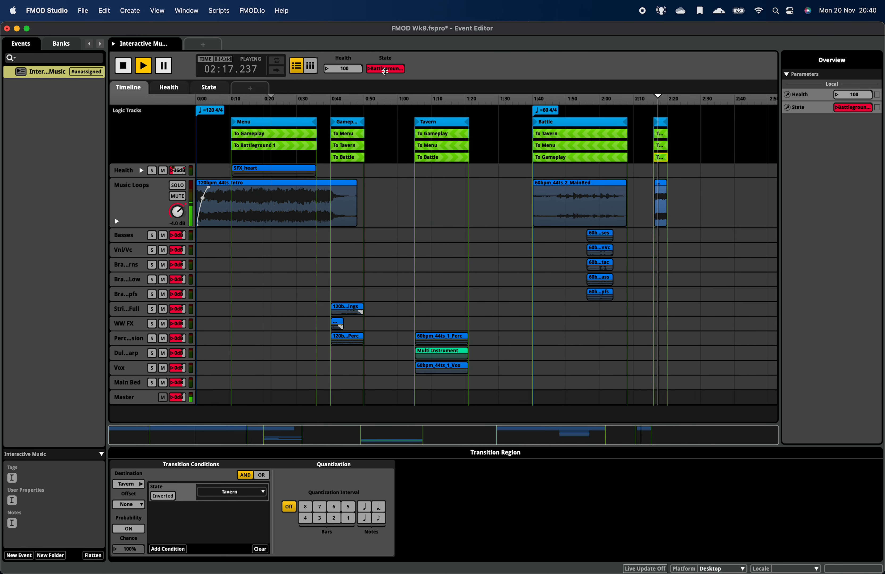
{"action": "left_click", "coordinate": [371, 70]}
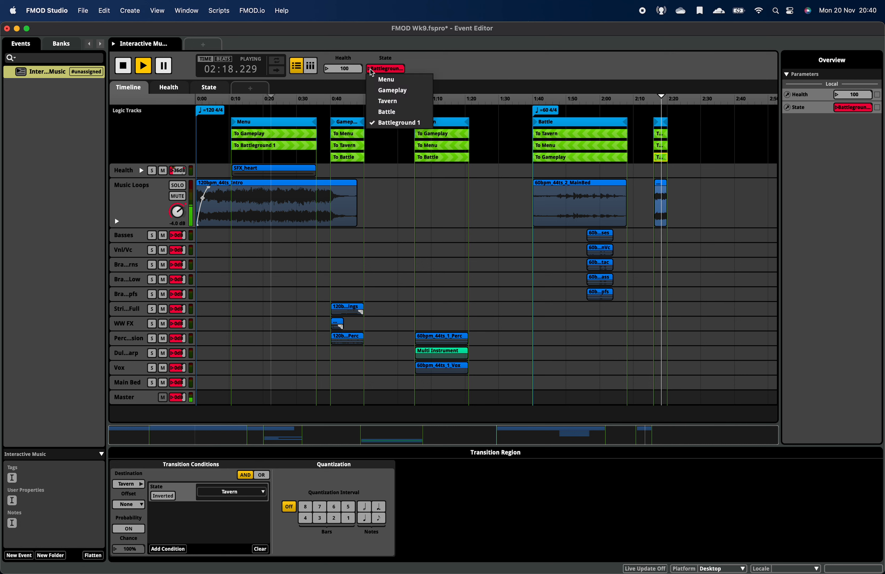
{"action": "left_click", "coordinate": [396, 111]}
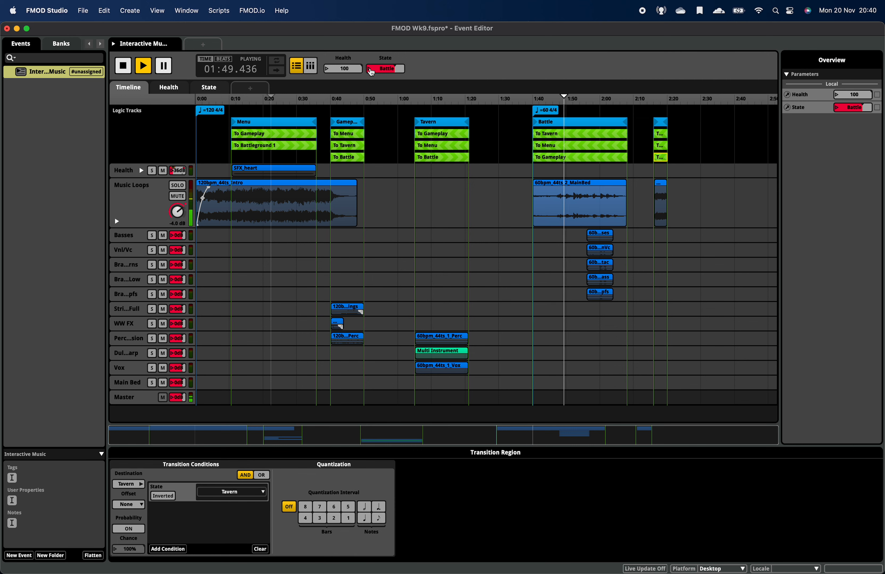
{"action": "left_click", "coordinate": [372, 70]}
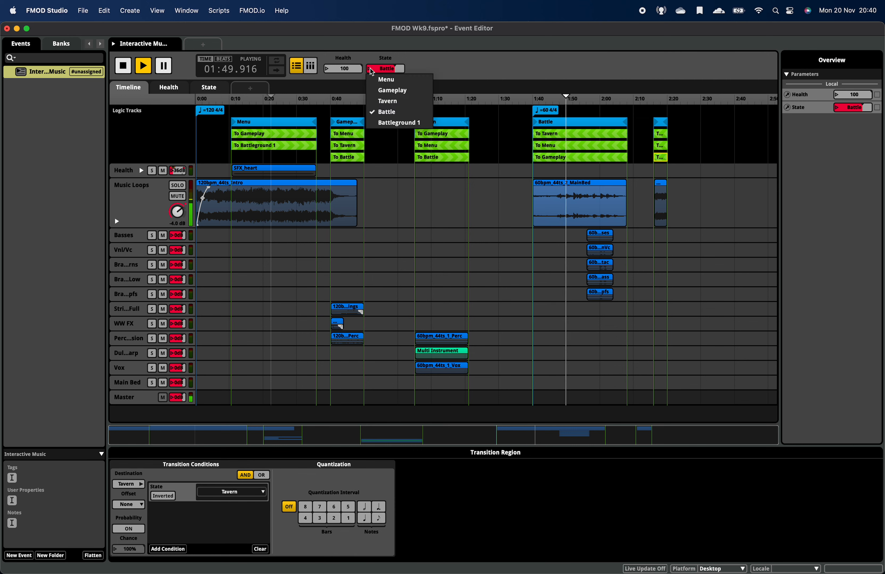
{"action": "left_click", "coordinate": [402, 80]}
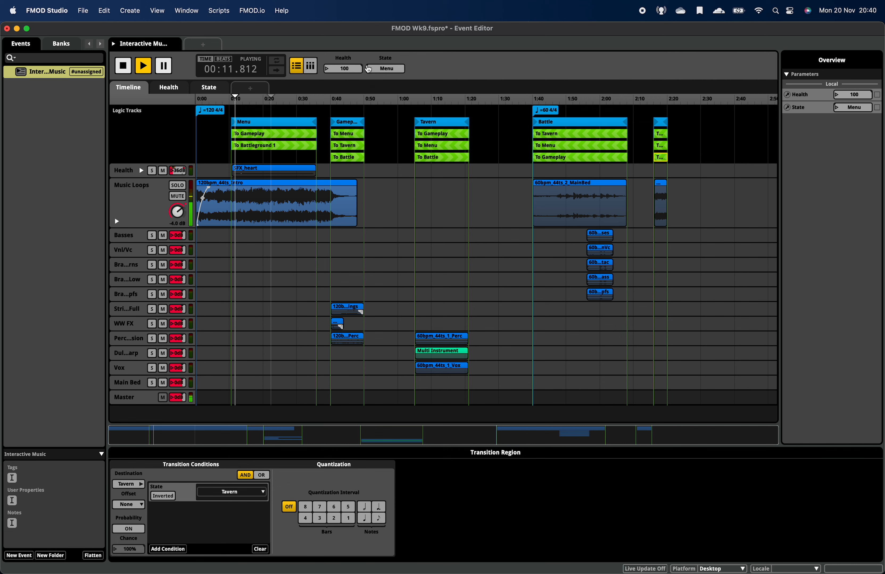
- Continue testing playback from the Menu loop by switching State to Battle, Battleground 1 and Gameplay, and stop playback
{"action": "left_click", "coordinate": [370, 70]}
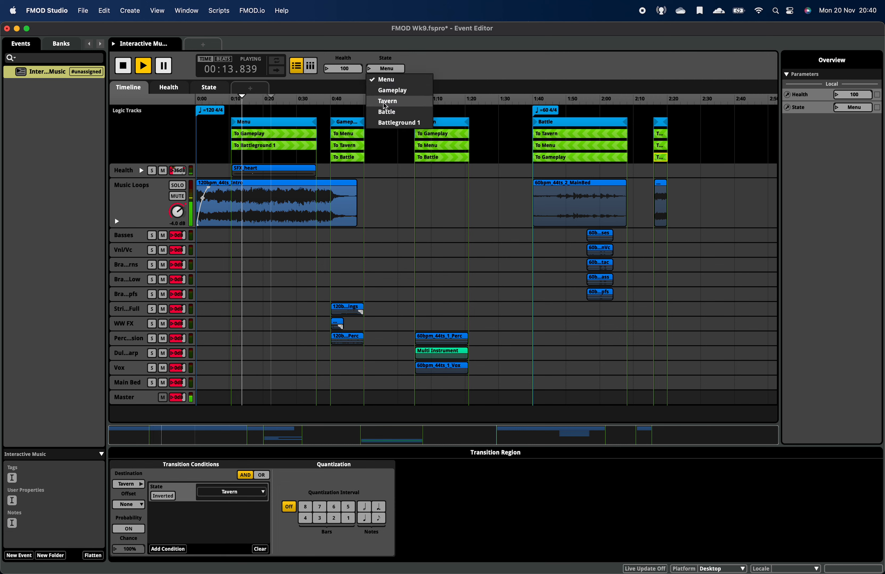
{"action": "left_click", "coordinate": [386, 112]}
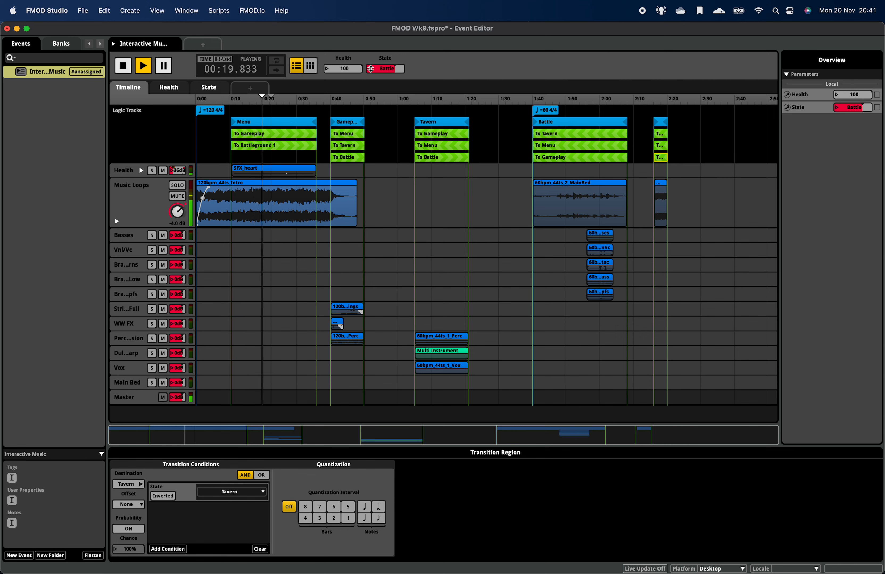
{"action": "left_click", "coordinate": [372, 74]}
{"action": "left_click", "coordinate": [395, 122]}
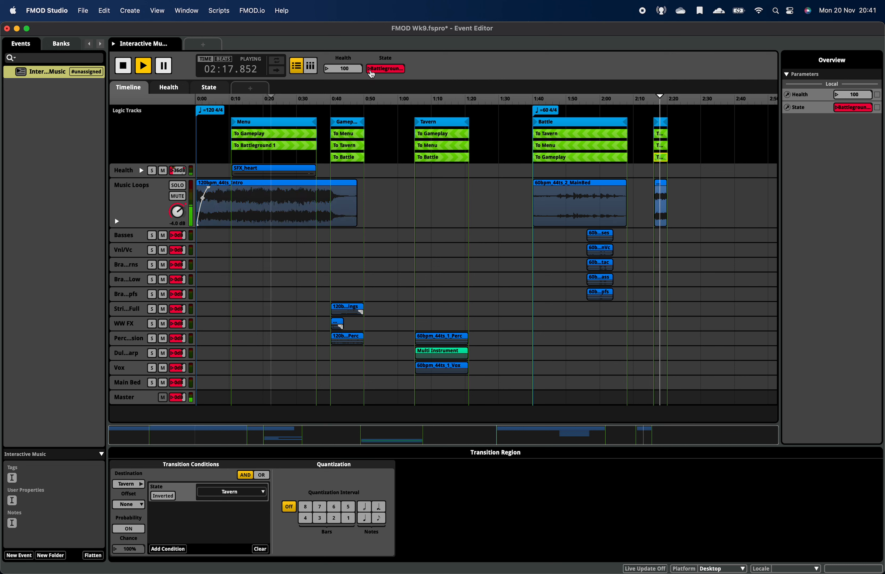
{"action": "left_click", "coordinate": [371, 70]}
{"action": "left_click", "coordinate": [389, 90]}
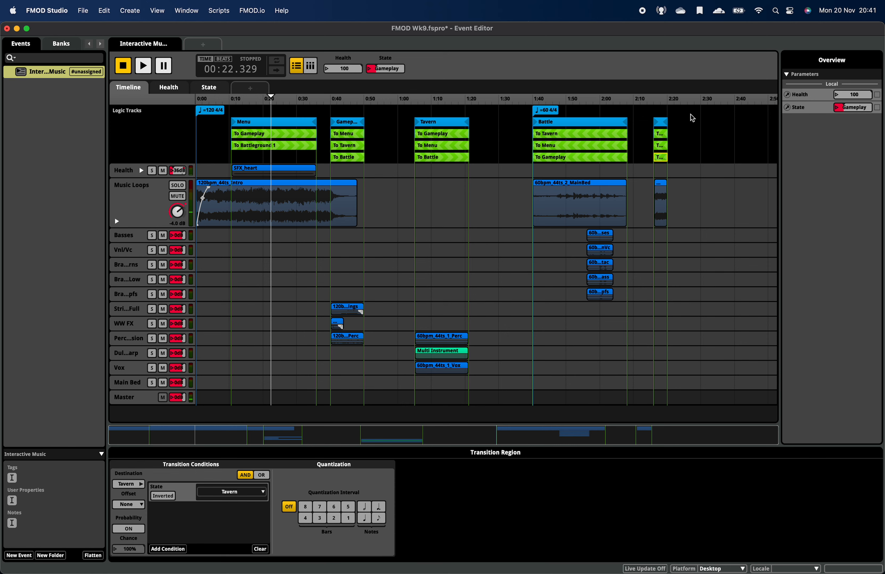
- Add a transition region to Gameplay and place it below the Battleground 1 section's To Tavern region, aligned with the loop's start
{"action": "key", "text": "super+equal"}
{"action": "key", "text": "super+equal"}
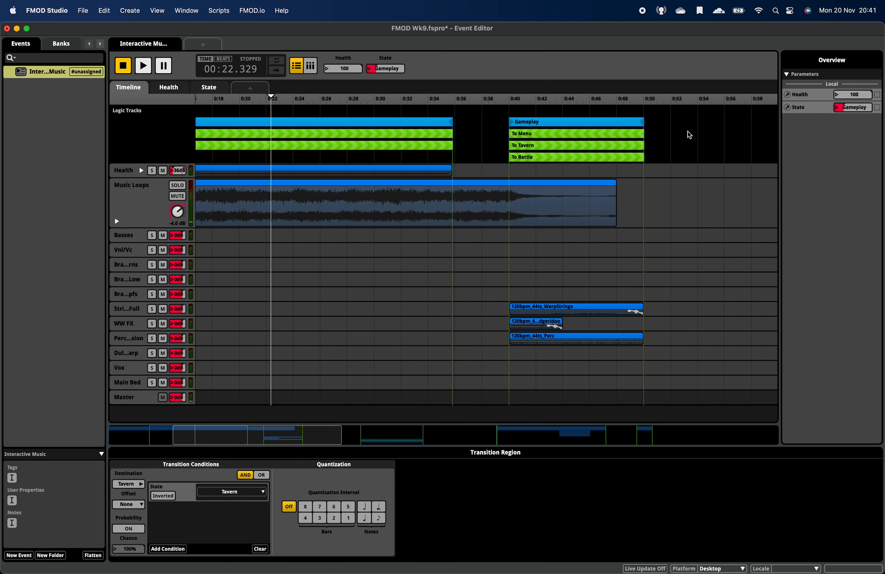
{"action": "scroll", "coordinate": [637, 167], "scroll_direction": "right", "scroll_amount": 10}
{"action": "scroll", "coordinate": [637, 167], "scroll_direction": "right", "scroll_amount": 15}
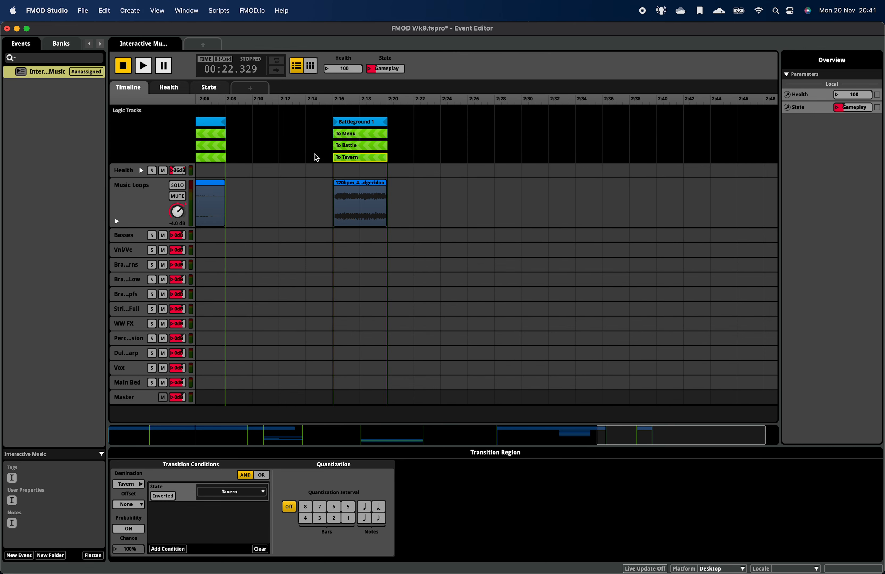
{"action": "key", "text": "super+minus"}
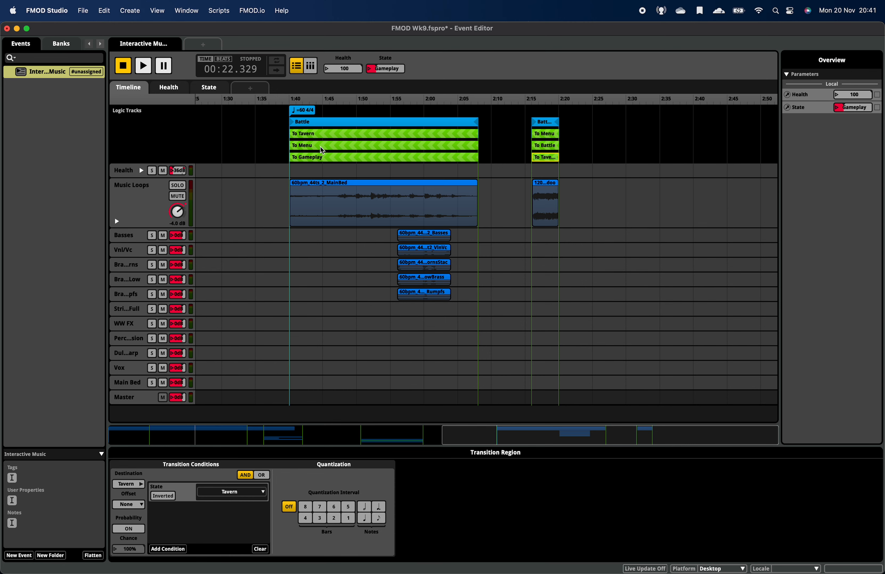
{"action": "key", "text": "super+minus"}
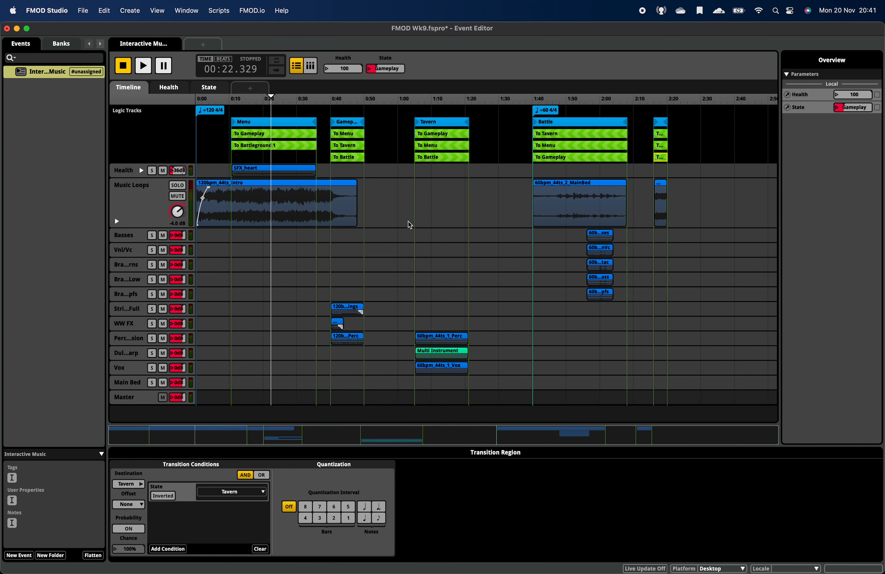
{"action": "key", "text": "super+equal"}
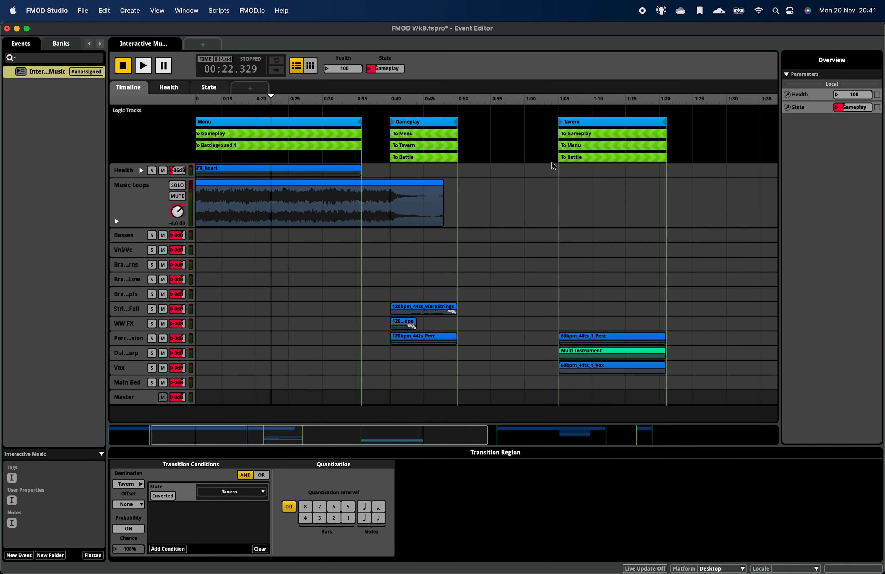
{"action": "scroll", "coordinate": [554, 167], "scroll_direction": "right", "scroll_amount": 10}
{"action": "scroll", "coordinate": [554, 166], "scroll_direction": "right", "scroll_amount": 3}
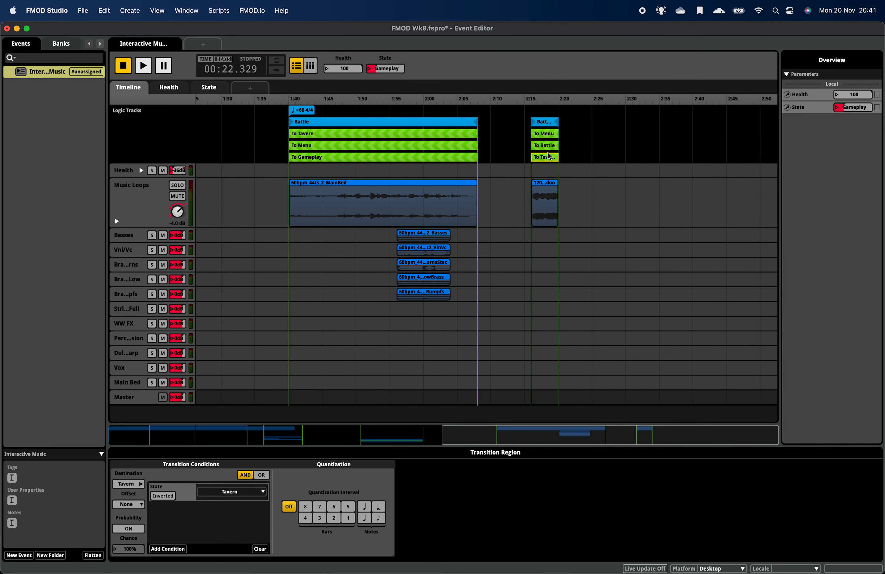
{"action": "right_click", "coordinate": [569, 153]}
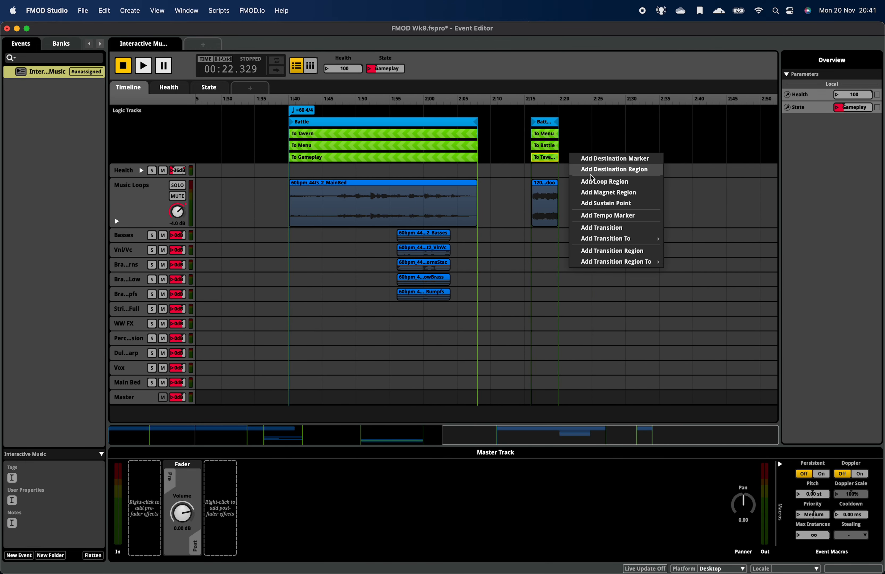
{"action": "mouse_move", "coordinate": [602, 263]}
{"action": "mouse_move", "coordinate": [695, 271]}
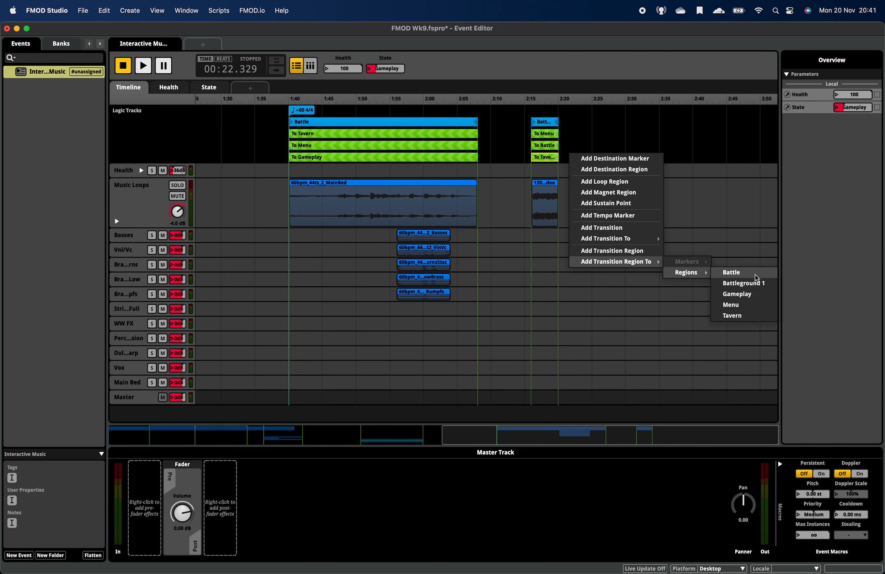
{"action": "left_click", "coordinate": [762, 296]}
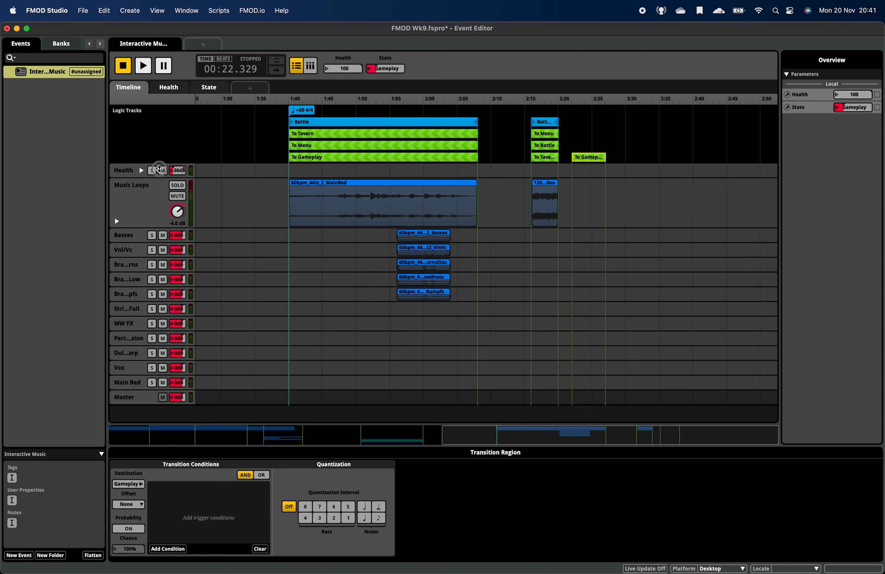
{"action": "left_click", "coordinate": [580, 162]}
{"action": "left_click_drag", "start_coordinate": [581, 162], "coordinate": [551, 177]}
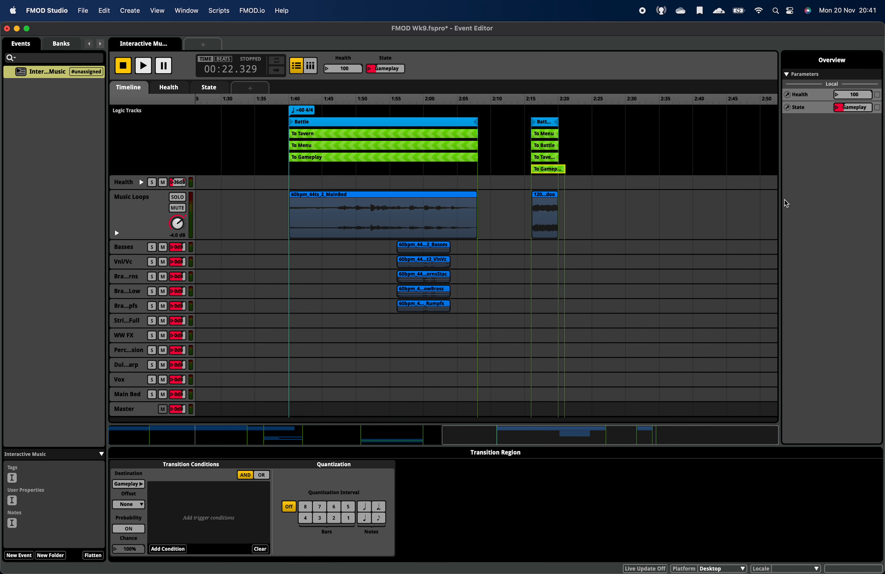
- Shorten the new To Gameplay transition region to match the length of the Battleground 1 loop region
{"action": "key", "text": "super+equal"}
{"action": "scroll", "coordinate": [583, 212], "scroll_direction": "right", "scroll_amount": 20}
{"action": "scroll", "coordinate": [583, 212], "scroll_direction": "right", "scroll_amount": 3}
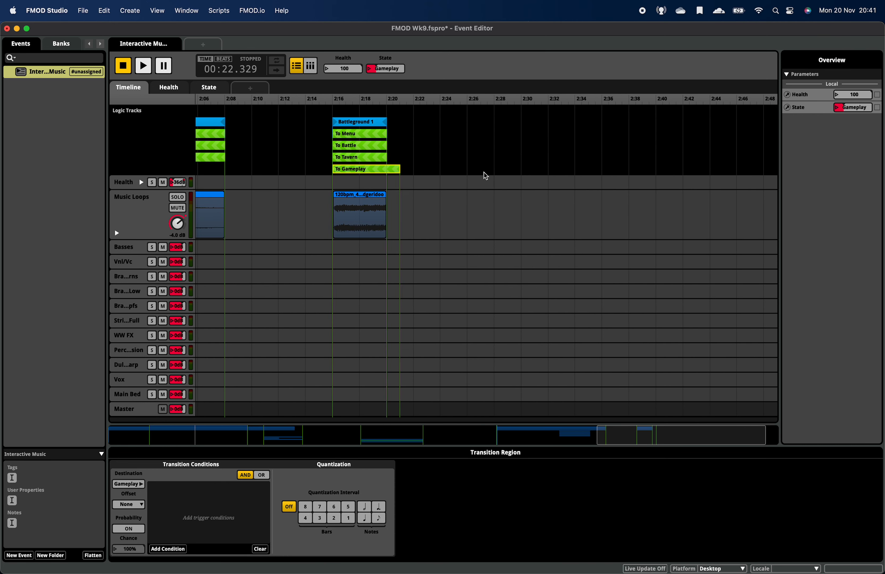
{"action": "left_click_drag", "start_coordinate": [398, 171], "coordinate": [382, 177]}
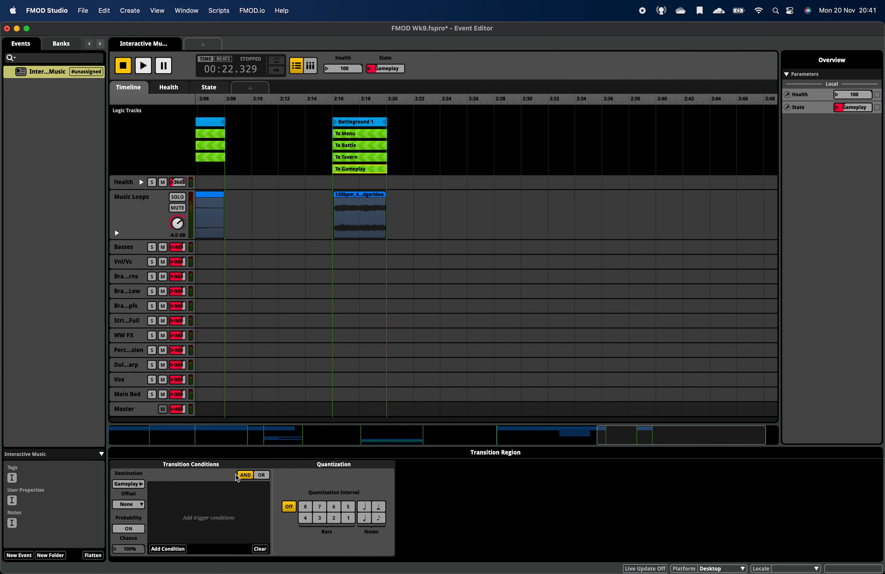
- Add a State parameter condition to the To Gameplay transition region and set it to Gameplay
{"action": "left_click", "coordinate": [168, 547]}
{"action": "mouse_move", "coordinate": [186, 530]}
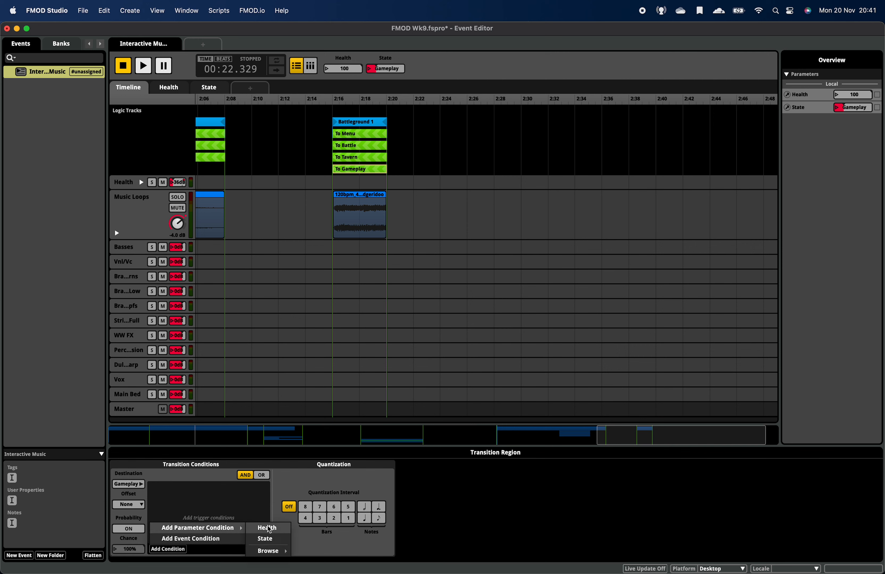
{"action": "left_click", "coordinate": [279, 540]}
{"action": "left_click", "coordinate": [248, 493]}
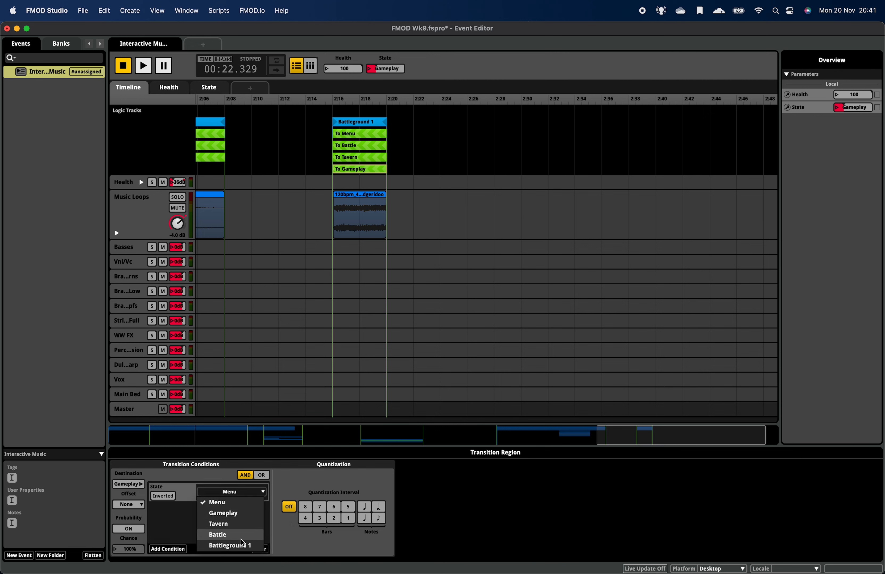
{"action": "left_click", "coordinate": [244, 514]}
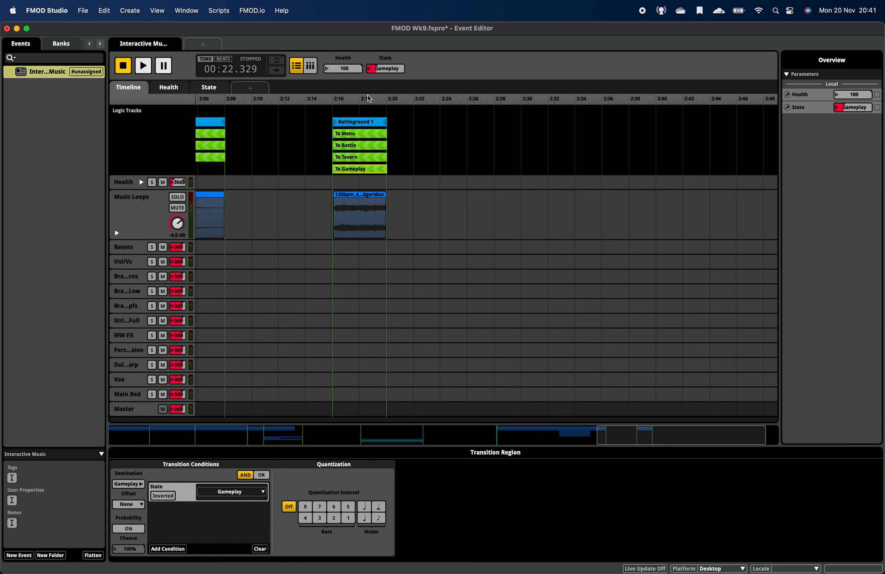
- Test the new transition by playing the Battleground 1 loop with State on Battleground 1, switching State to Gameplay, and stopping playback
{"action": "left_click", "coordinate": [350, 99]}
{"action": "left_click", "coordinate": [374, 70]}
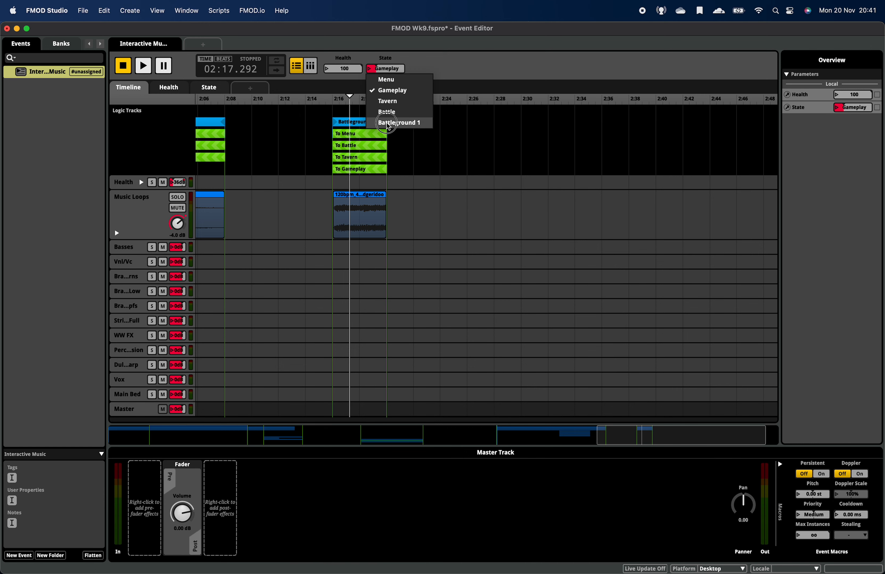
{"action": "left_click", "coordinate": [399, 122]}
{"action": "key", "text": "space"}
{"action": "left_click", "coordinate": [384, 69]}
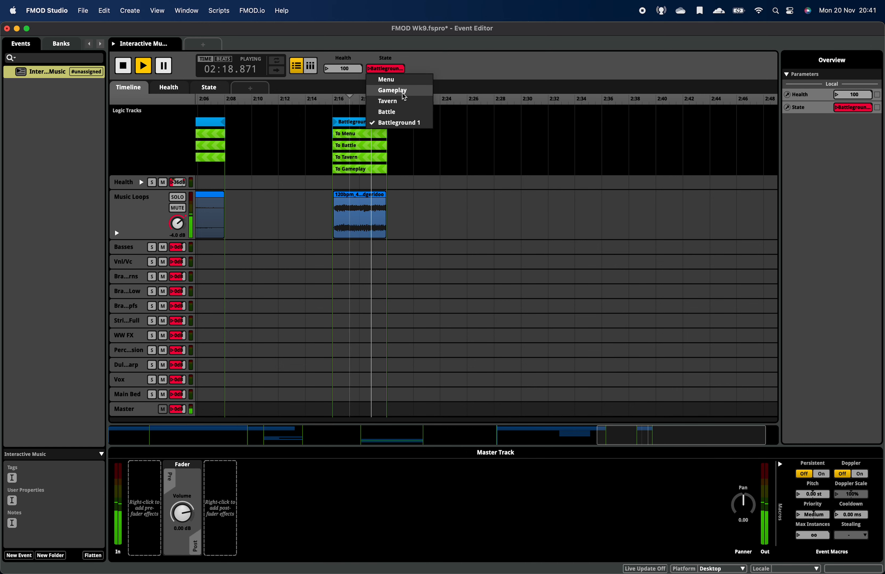
{"action": "left_click", "coordinate": [392, 90]}
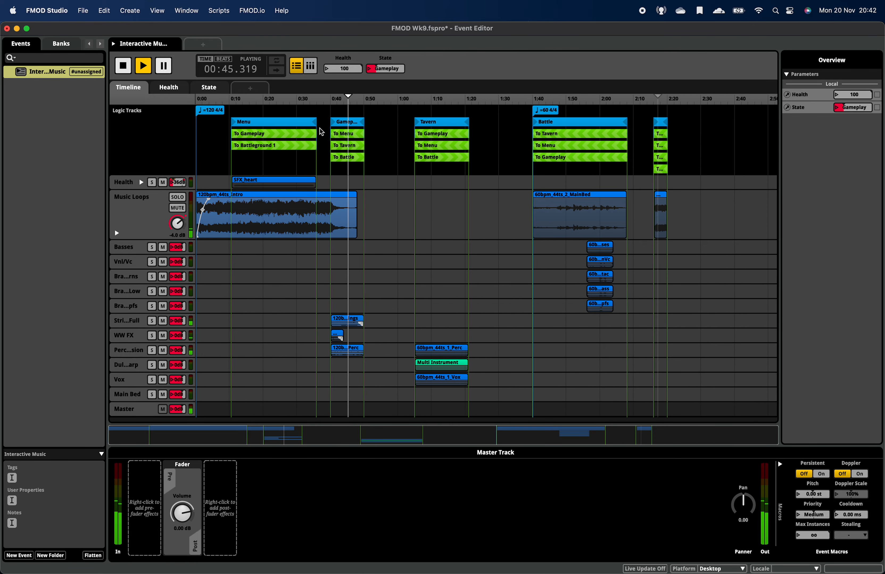
{"action": "key", "text": "space"}
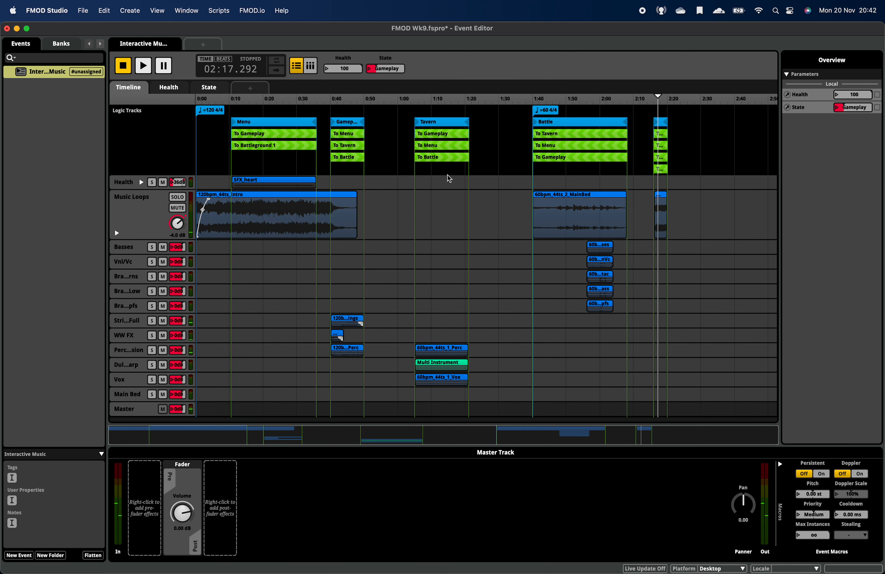
- Review the transition regions across the timeline's sections and inspect the condition on the Gameplay section's To Menu region
{"action": "key", "text": "super+equal"}
{"action": "key", "text": "super+minus"}
{"action": "key", "text": "super+equal"}
{"action": "scroll", "coordinate": [545, 177], "scroll_direction": "right", "scroll_amount": 1}
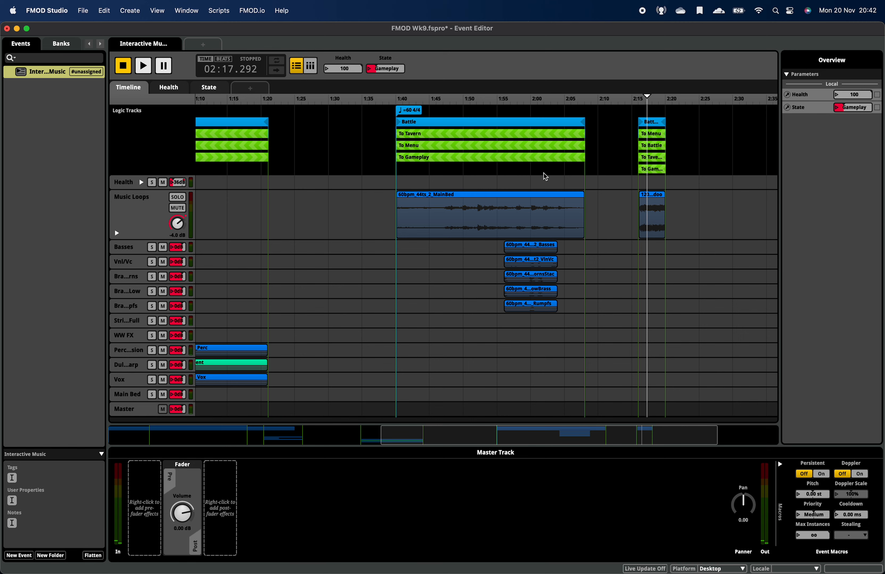
{"action": "scroll", "coordinate": [545, 177], "scroll_direction": "left", "scroll_amount": 15}
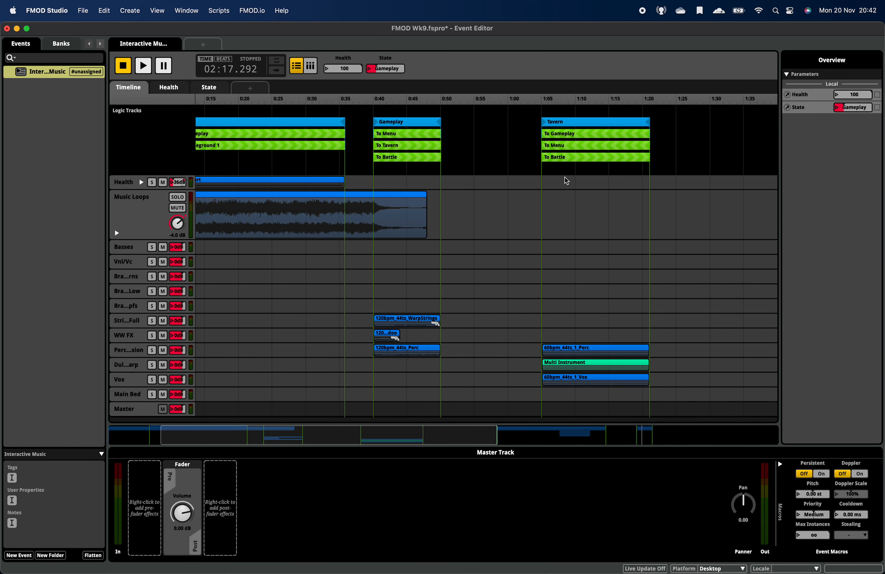
{"action": "left_click", "coordinate": [404, 135]}
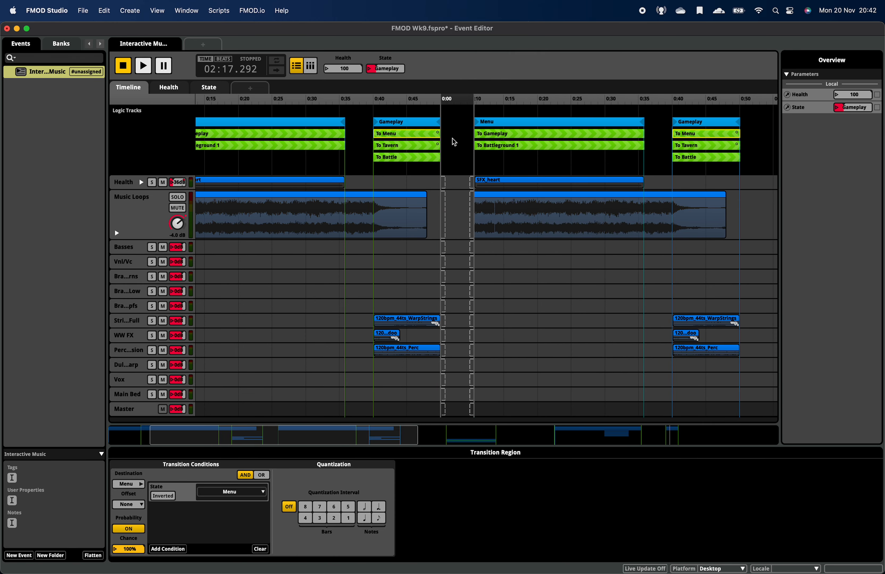
{"action": "scroll", "coordinate": [492, 191], "scroll_direction": "right", "scroll_amount": 10}
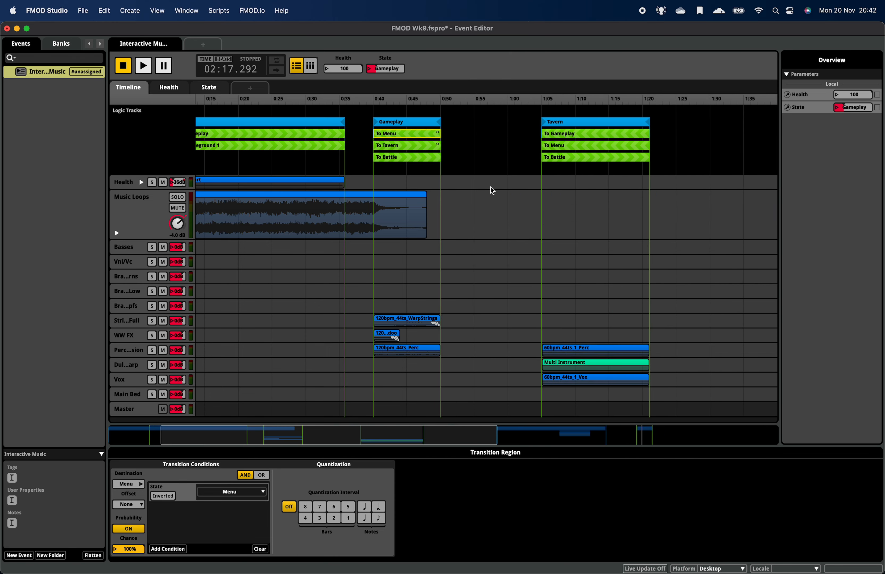
{"action": "scroll", "coordinate": [492, 191], "scroll_direction": "right", "scroll_amount": 10}
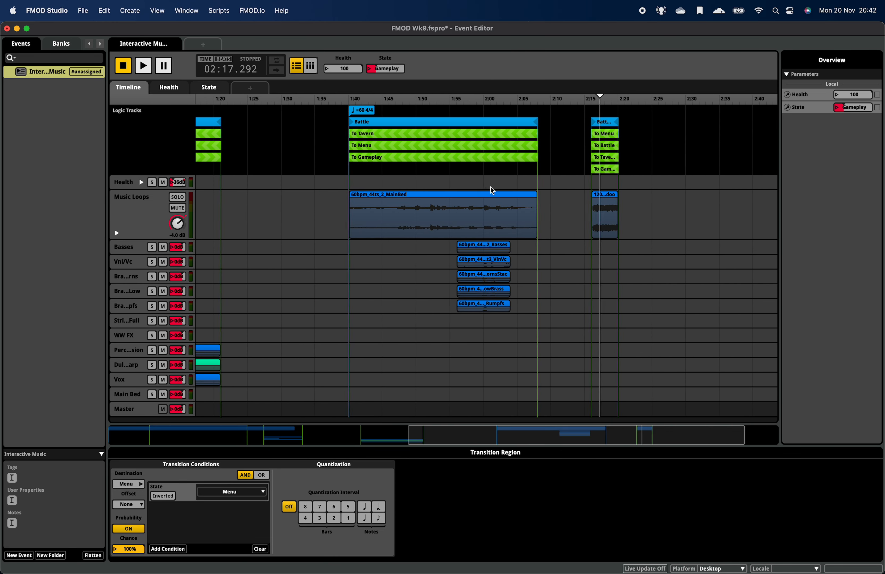
{"action": "scroll", "coordinate": [443, 204], "scroll_direction": "left", "scroll_amount": 1}
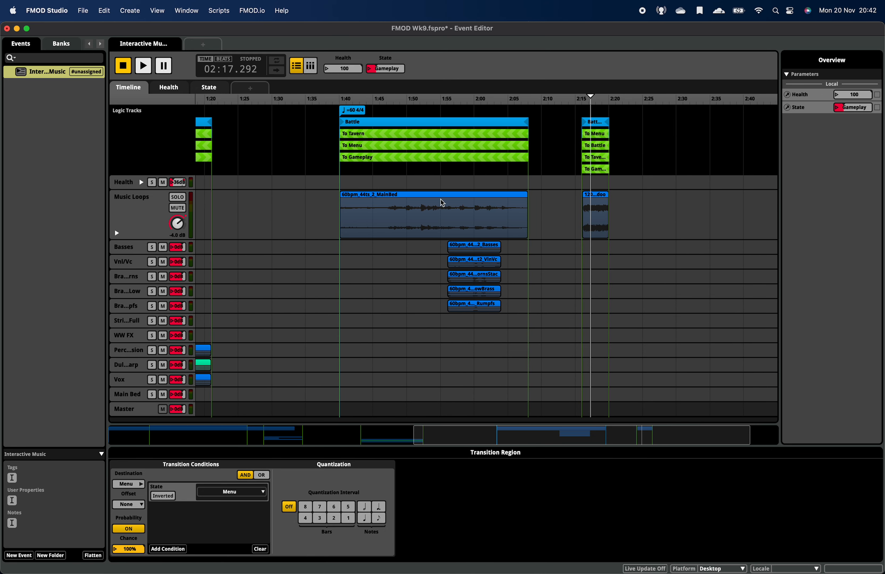
{"action": "scroll", "coordinate": [542, 189], "scroll_direction": "left", "scroll_amount": 2}
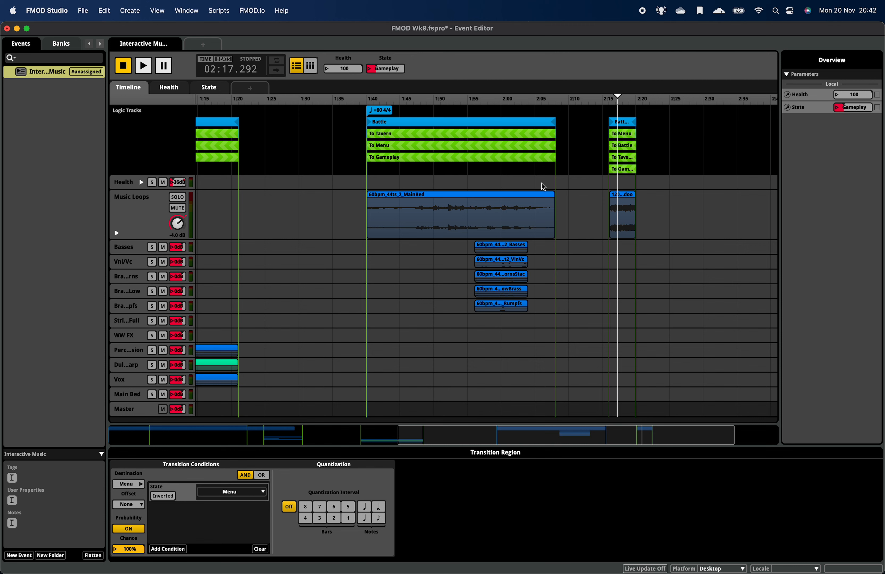
{"action": "left_click", "coordinate": [569, 170]}
{"action": "right_click", "coordinate": [570, 170]}
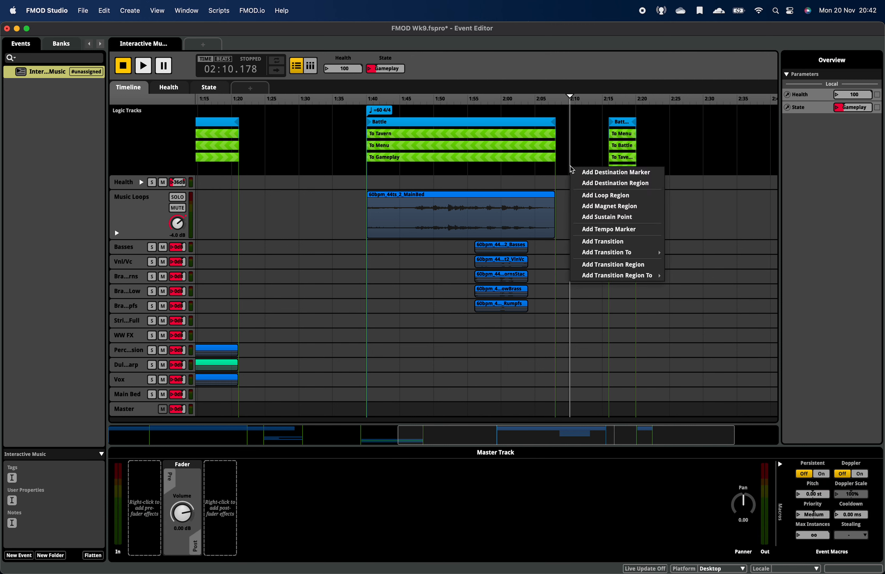
{"action": "left_click", "coordinate": [573, 154]}
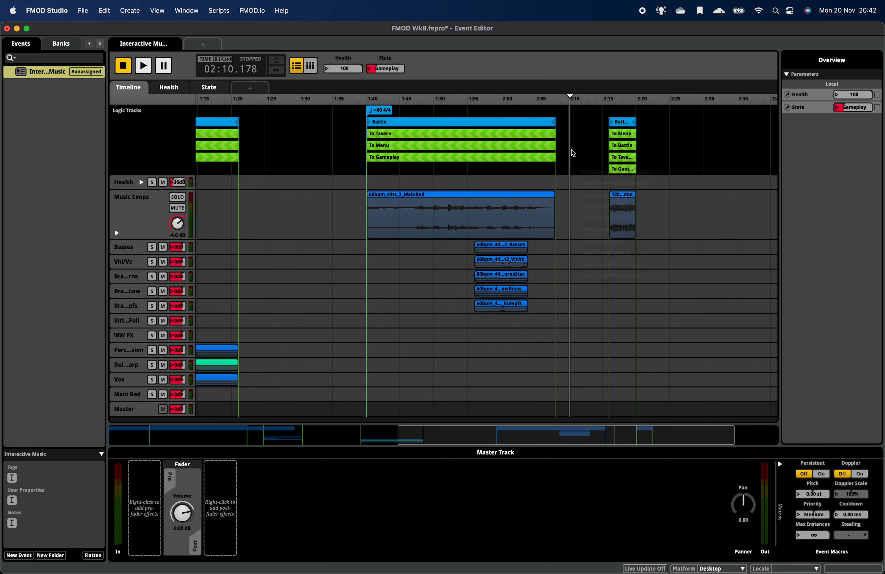
- Open the transition timeline of the Tavern section's To Gameplay region and set the State parameter to Tavern
{"action": "scroll", "coordinate": [476, 142], "scroll_direction": "left", "scroll_amount": 5}
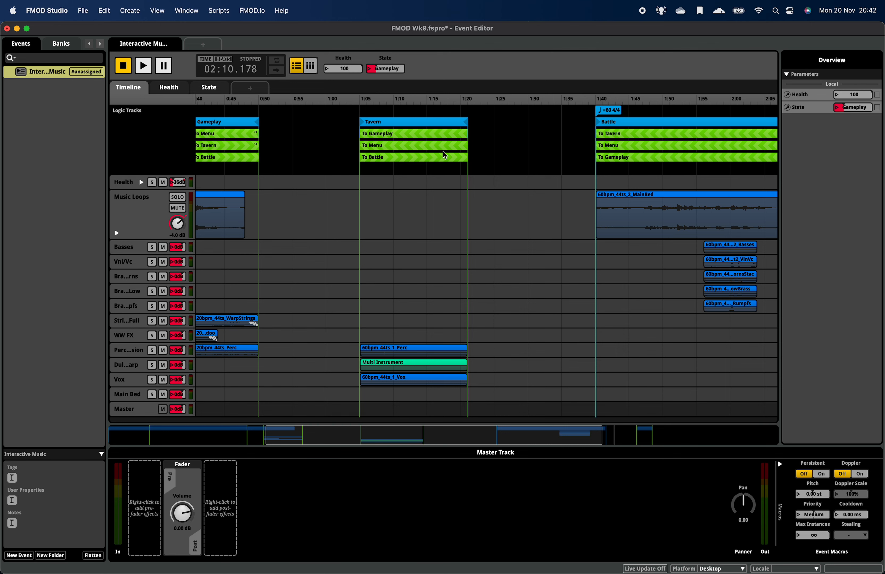
{"action": "left_click", "coordinate": [390, 138]}
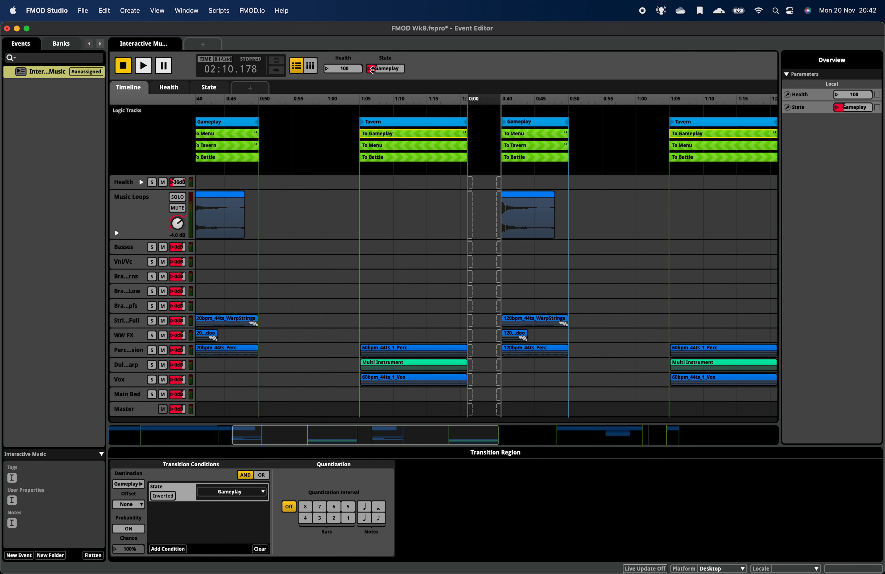
{"action": "left_click", "coordinate": [370, 69]}
{"action": "left_click", "coordinate": [397, 101]}
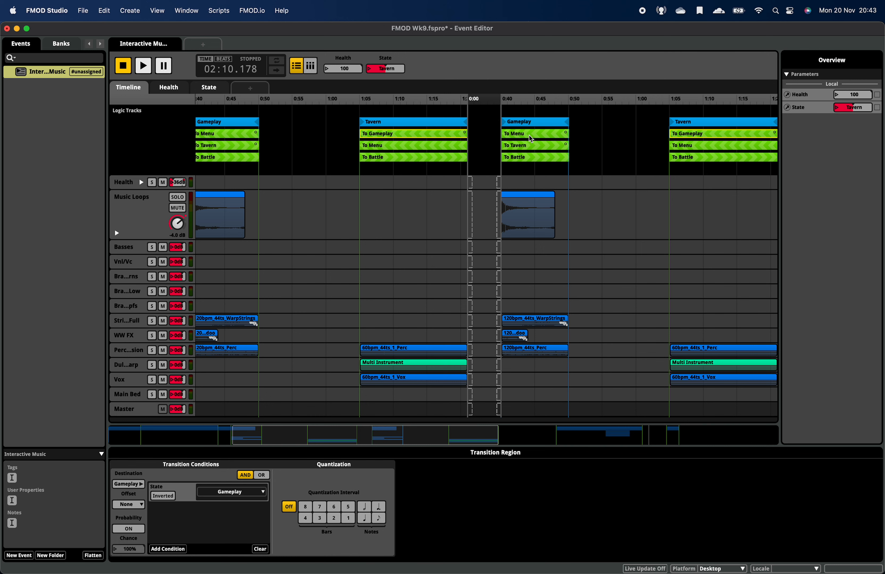
- Compare the transition timelines of the Tavern section's To Battle and To Menu regions, returning to the To Gameplay one
{"action": "left_click", "coordinate": [409, 139]}
{"action": "double_click", "coordinate": [412, 135]}
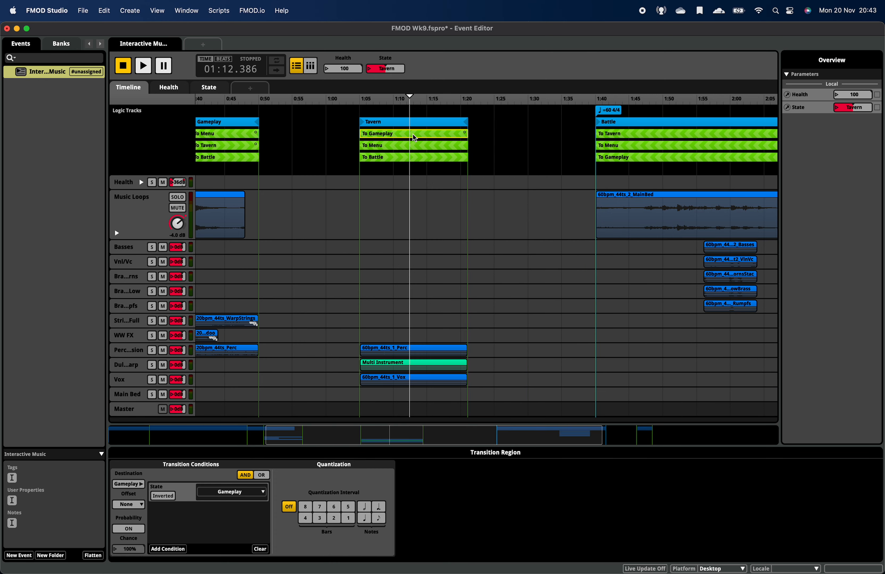
{"action": "left_click", "coordinate": [403, 163]}
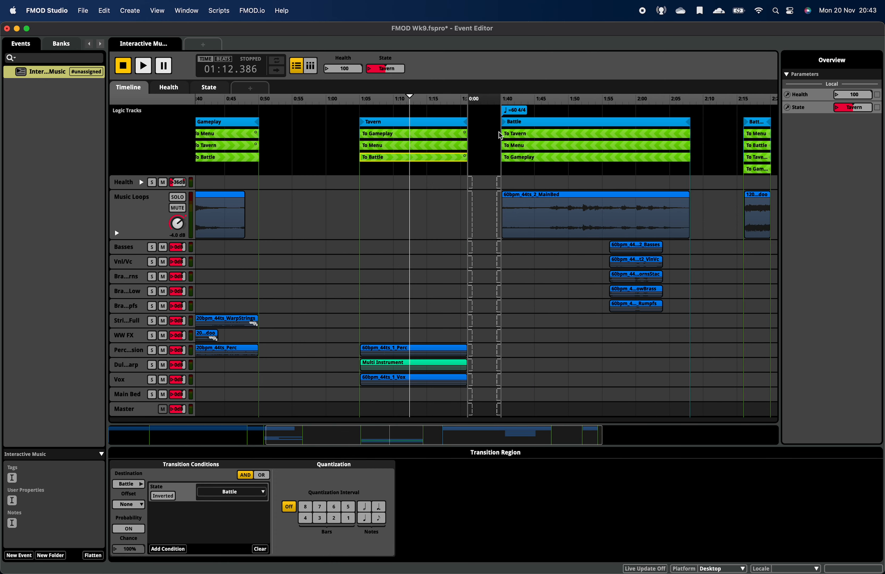
{"action": "left_click", "coordinate": [419, 146]}
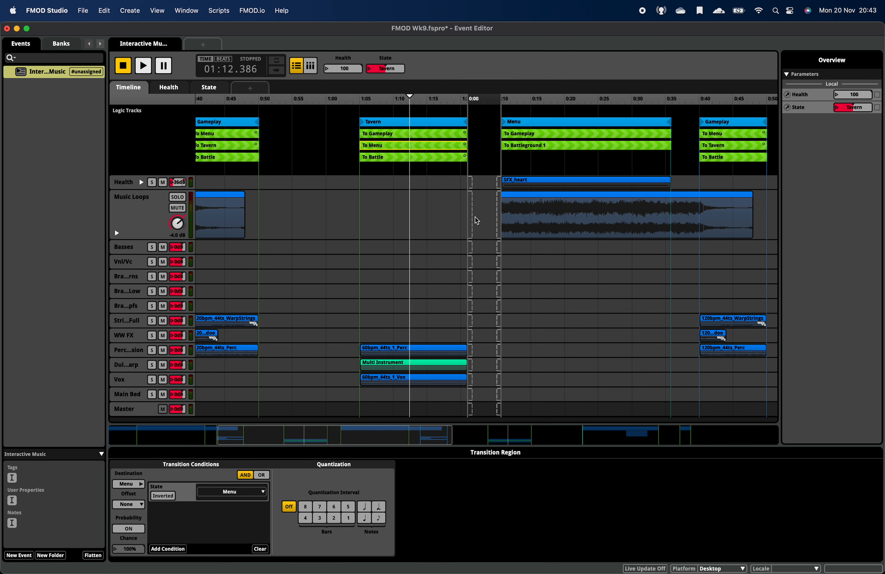
{"action": "left_click_drag", "start_coordinate": [500, 99], "coordinate": [476, 111]}
{"action": "left_click", "coordinate": [395, 134]}
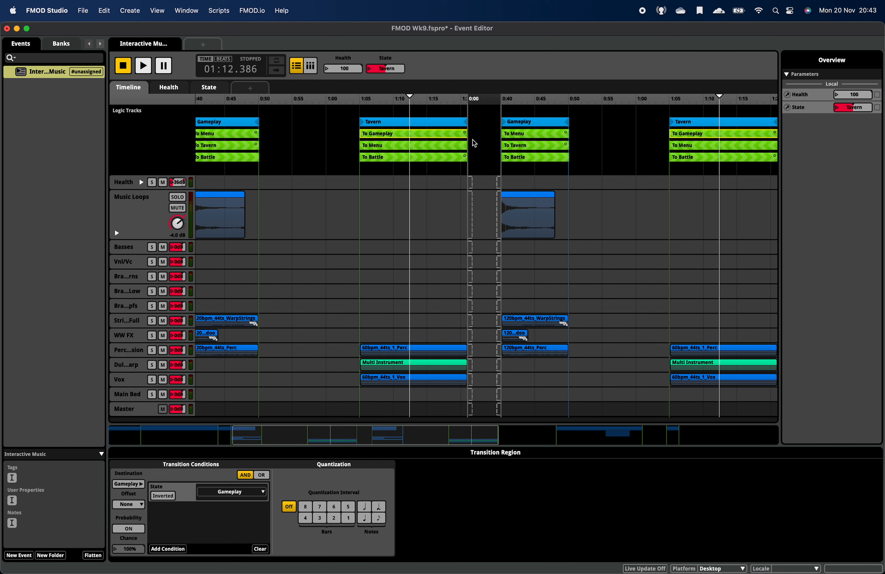
- Browse the Wk 9 audio assets and audition 60bpm_44ts_2_Pt2_LowBrass.wav, leaving Autoplay off
{"action": "left_click", "coordinate": [100, 44]}
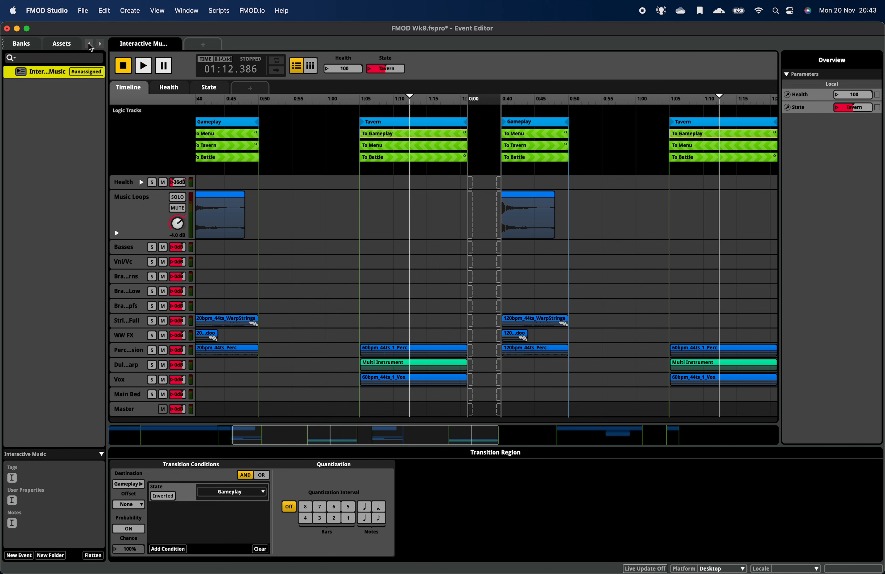
{"action": "left_click", "coordinate": [74, 44]}
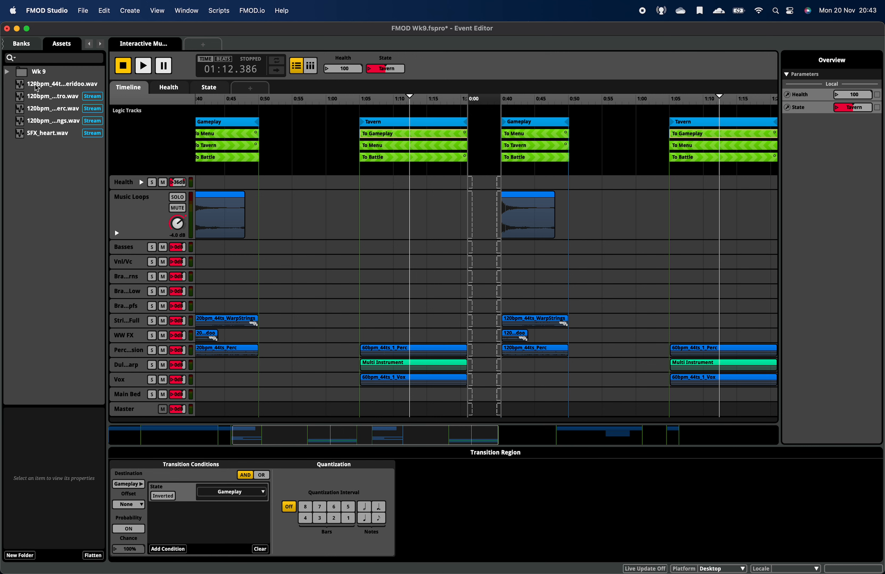
{"action": "left_click", "coordinate": [8, 72]}
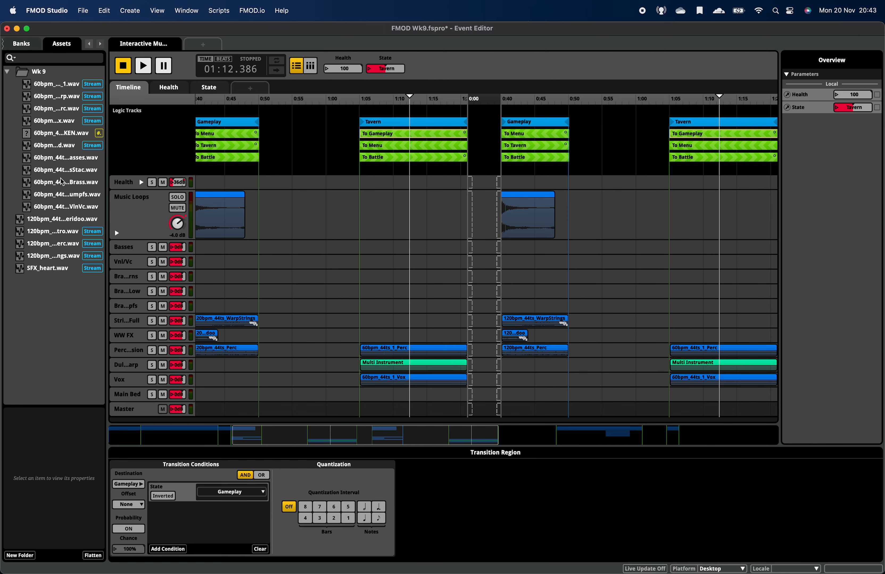
{"action": "left_click", "coordinate": [61, 159]}
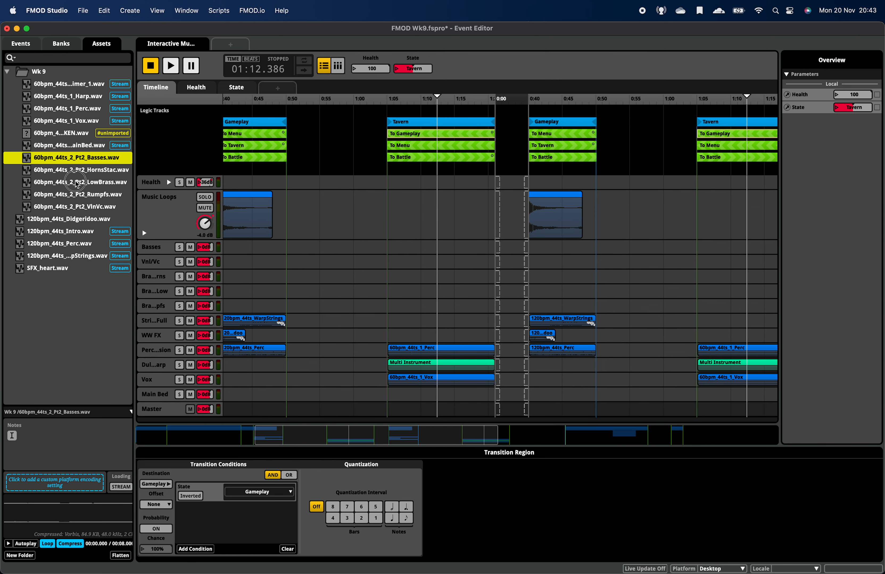
{"action": "left_click", "coordinate": [79, 183]}
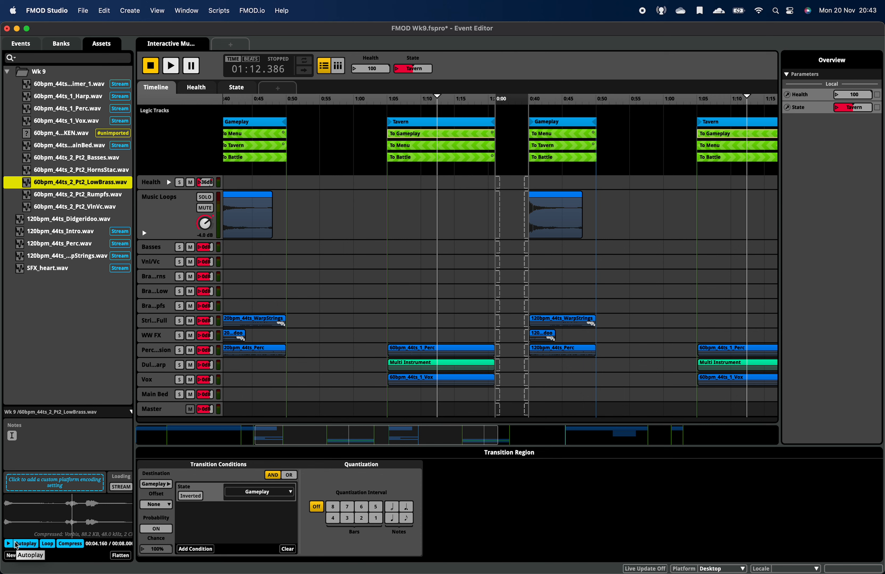
{"action": "left_click", "coordinate": [16, 545]}
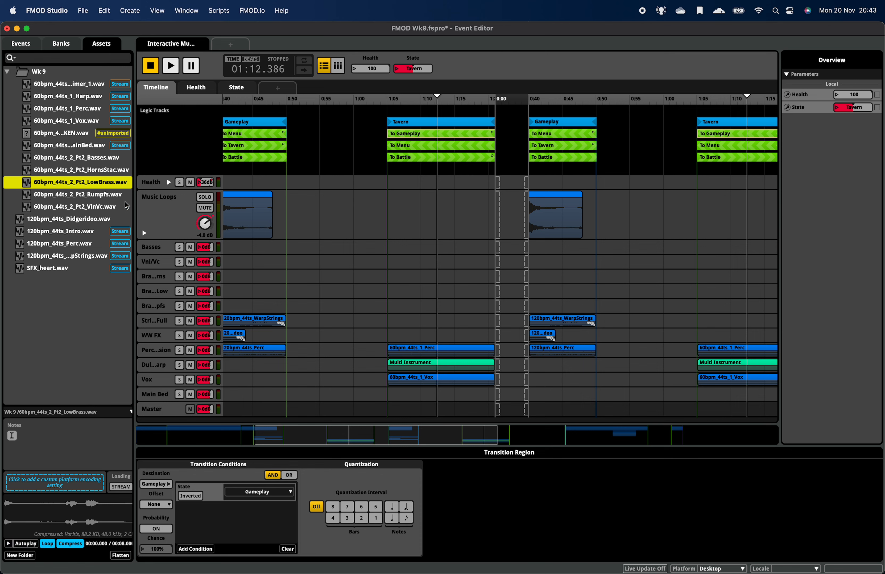
- Place the LowBrass asset on Music Loops at the start of the Tavern-to-Gameplay transition timeline and lengthen that timeline to about 8 seconds
{"action": "mouse_move", "coordinate": [89, 187]}
{"action": "left_mouse_down"}
{"action": "mouse_move", "coordinate": [158, 182]}
{"action": "mouse_move", "coordinate": [475, 212]}
{"action": "mouse_move", "coordinate": [500, 177]}
{"action": "mouse_move", "coordinate": [506, 216]}
{"action": "mouse_move", "coordinate": [503, 206]}
{"action": "left_mouse_up"}
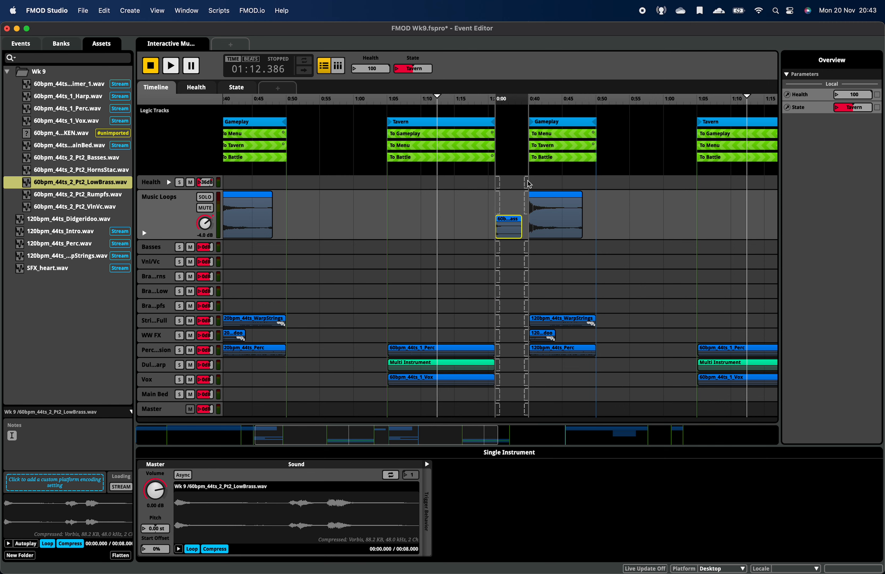
{"action": "left_click_drag", "start_coordinate": [526, 98], "coordinate": [552, 100]}
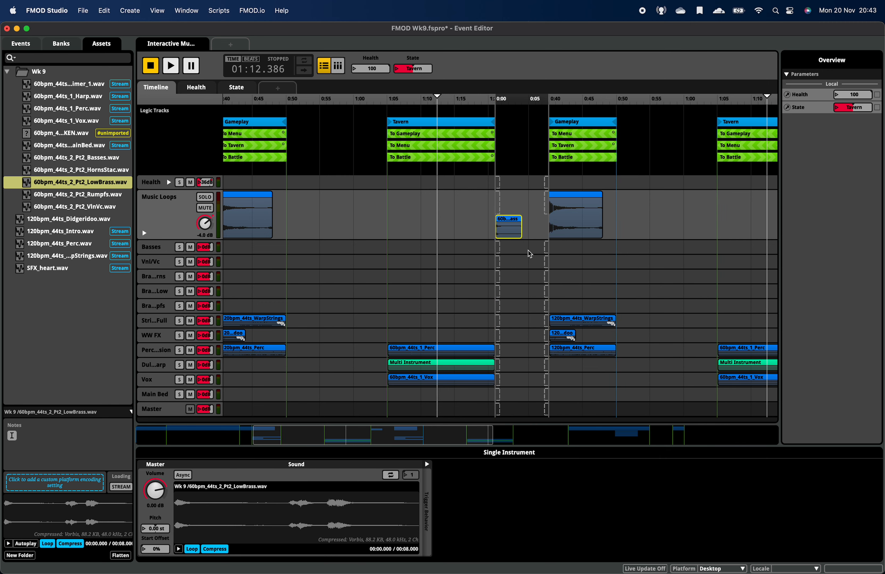
{"action": "key", "text": "Down"}
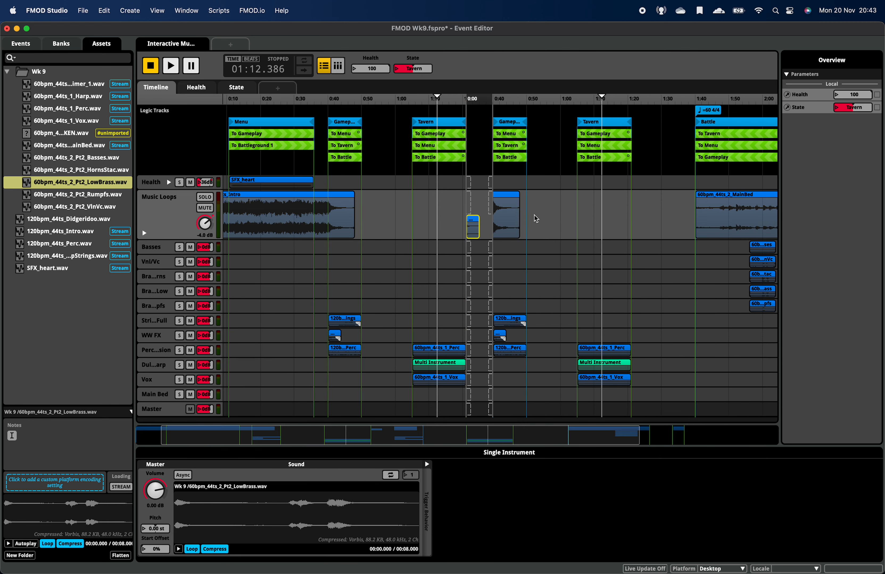
{"action": "key", "text": "Up"}
{"action": "key", "text": "Up"}
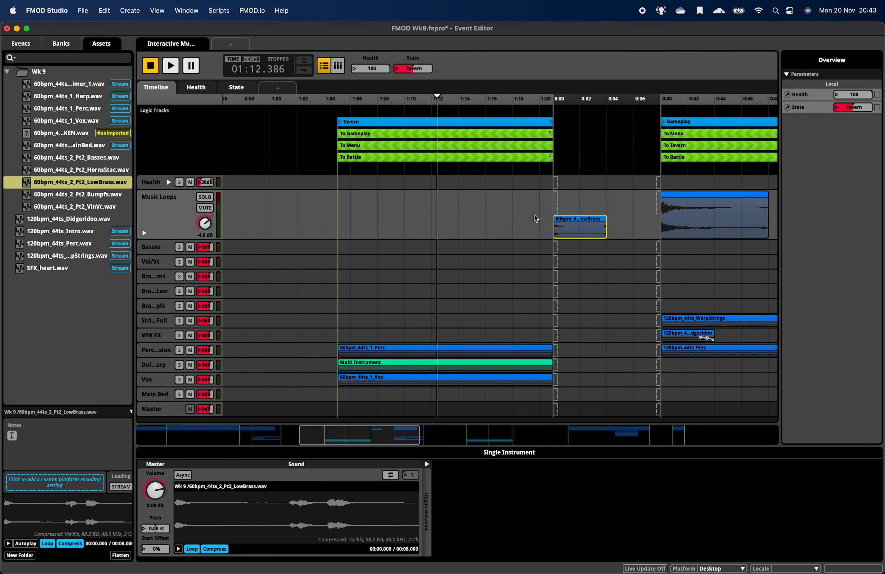
- Play briefly from the end of the Tavern section, and check the To Battle transition timeline against the To Gameplay one
{"action": "left_click", "coordinate": [550, 100]}
{"action": "key", "text": "space"}
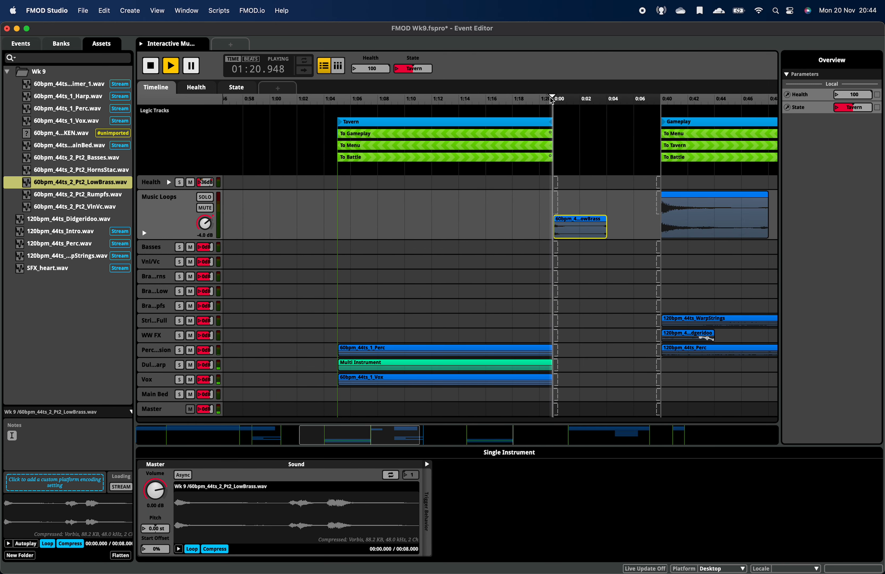
{"action": "key", "text": "space"}
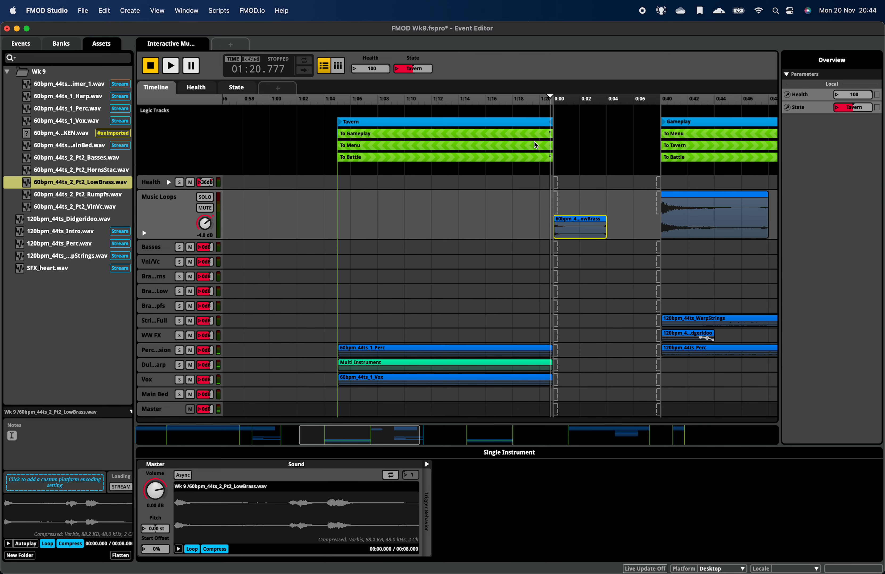
{"action": "left_click", "coordinate": [530, 157]}
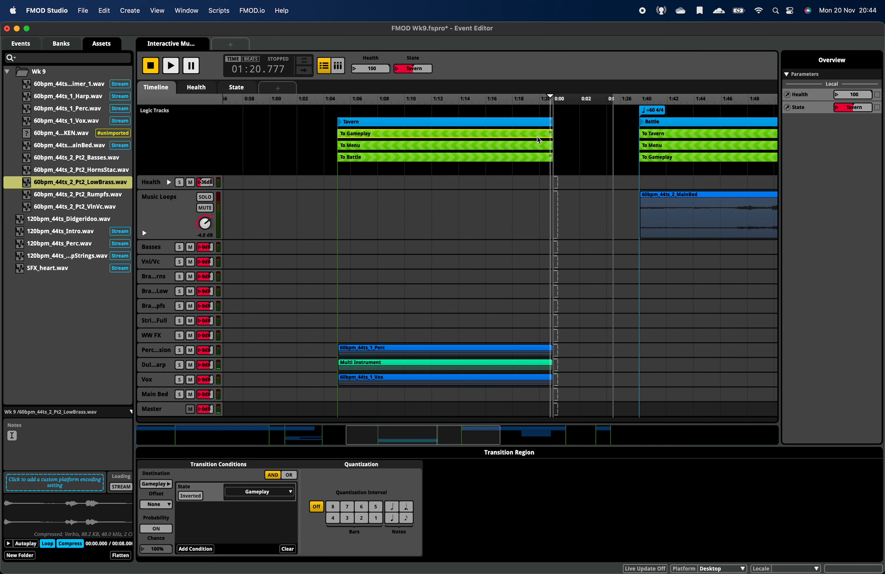
{"action": "left_click", "coordinate": [588, 230]}
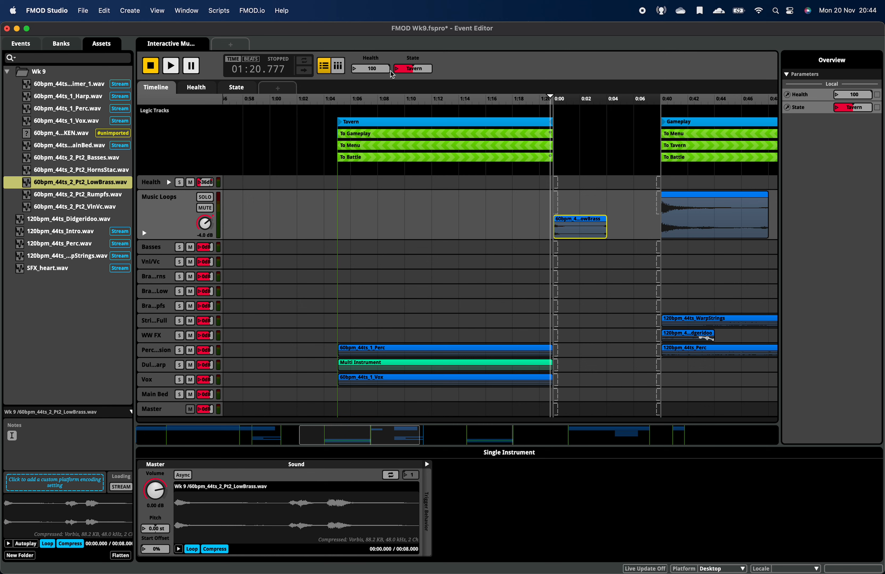
- Set State to Gameplay and play from within the Tavern section through the transition timeline into Gameplay, stopping there
{"action": "left_click", "coordinate": [398, 70]}
{"action": "left_click", "coordinate": [431, 92]}
{"action": "left_click", "coordinate": [424, 110]}
{"action": "key", "text": "space"}
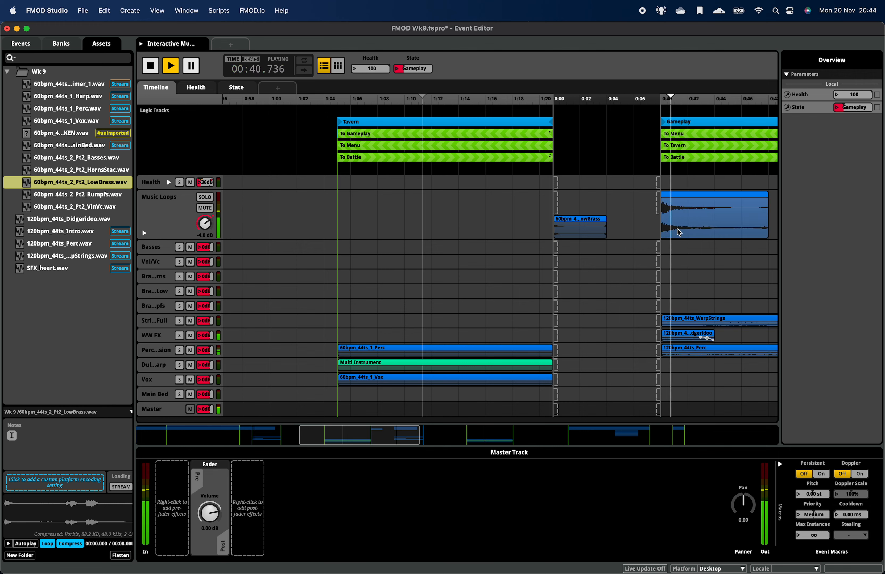
{"action": "key", "text": "space"}
- Move the LowBrass clip to about 1.5 seconds into the transition timeline and trim it to about 1 second
{"action": "left_click_drag", "start_coordinate": [604, 229], "coordinate": [625, 230]}
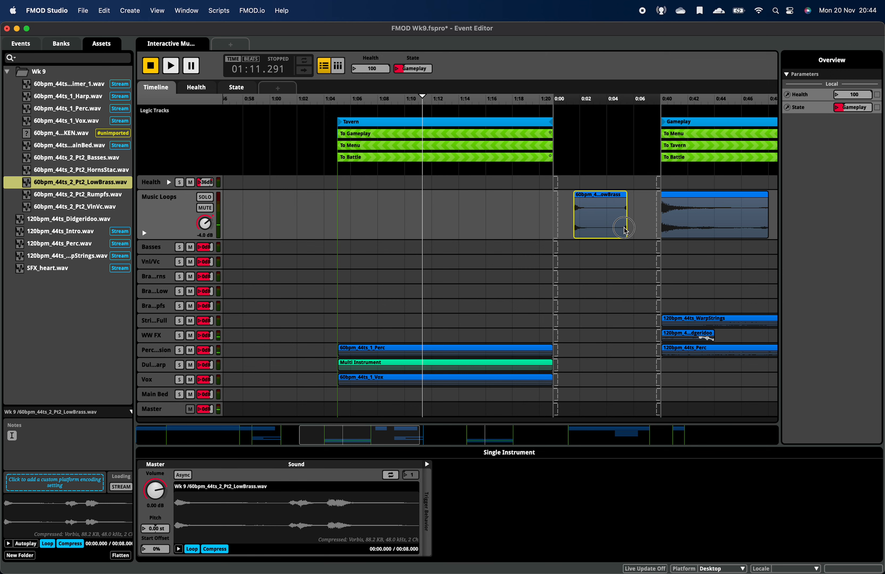
{"action": "key", "text": "super+minus"}
{"action": "key", "text": "super+equal"}
{"action": "key", "text": "super+equal"}
{"action": "key", "text": "super+minus"}
{"action": "left_click_drag", "start_coordinate": [626, 215], "coordinate": [586, 218]}
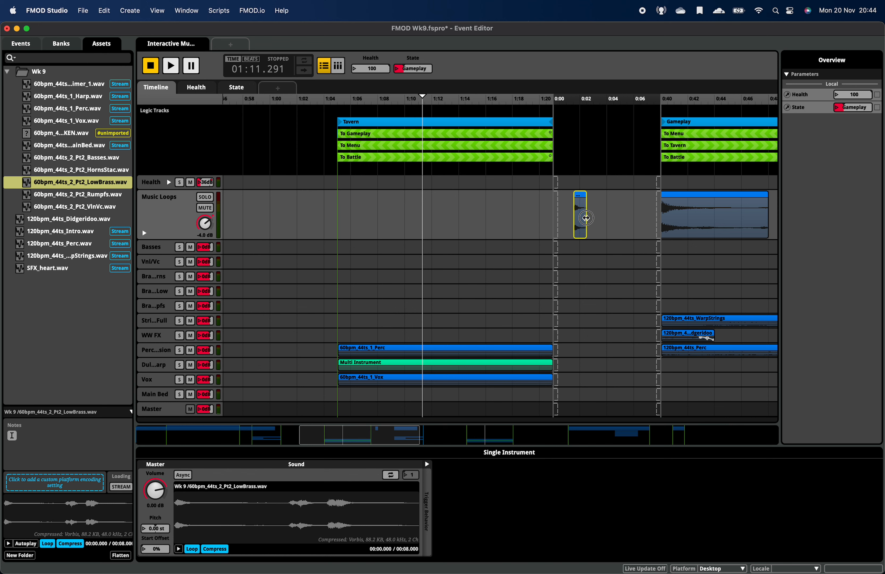
- Audition the trimmed LowBrass clip by playing the transition timeline from just before it
{"action": "left_click", "coordinate": [575, 101]}
{"action": "key", "text": "space"}
{"action": "left_click", "coordinate": [570, 102]}
{"action": "key", "text": "space"}
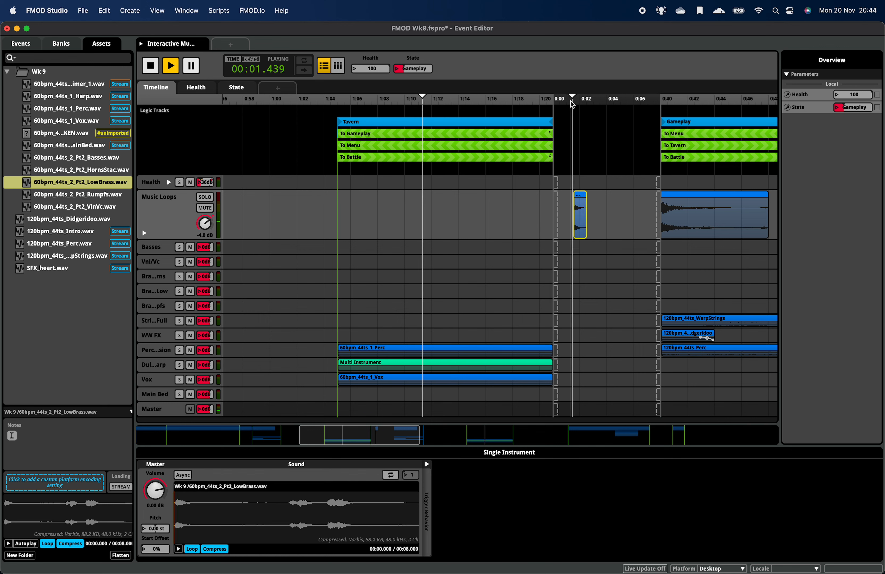
{"action": "key", "text": "space"}
{"action": "key", "text": "space"}
{"action": "key", "text": "space"}
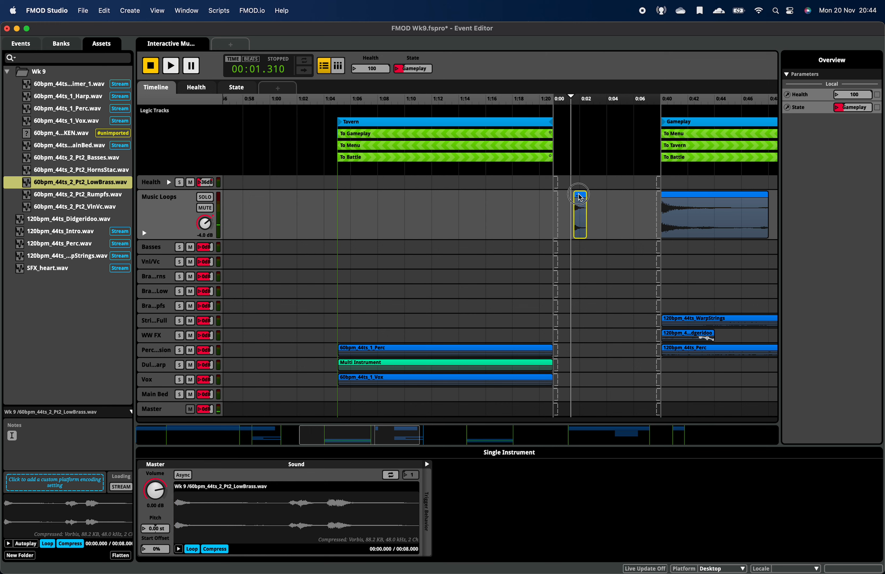
- Move the trimmed LowBrass clip to the start of the transition timeline and shorten that timeline to the clip's length
{"action": "left_click_drag", "start_coordinate": [578, 195], "coordinate": [564, 199]}
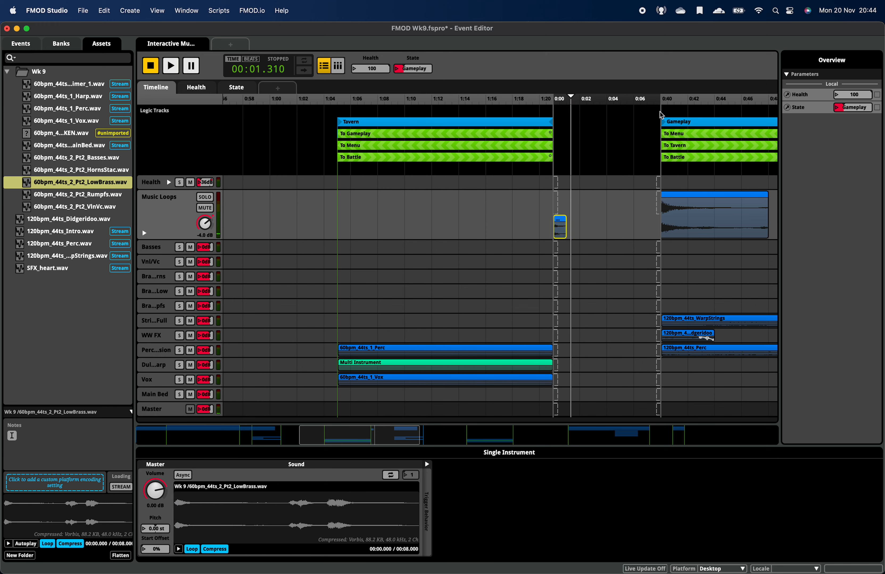
{"action": "left_click_drag", "start_coordinate": [660, 100], "coordinate": [572, 109]}
- Test the shortened transition by playing the Tavern loop with State on Tavern, switching State to Gameplay, and stopping playback
{"action": "left_click", "coordinate": [408, 70]}
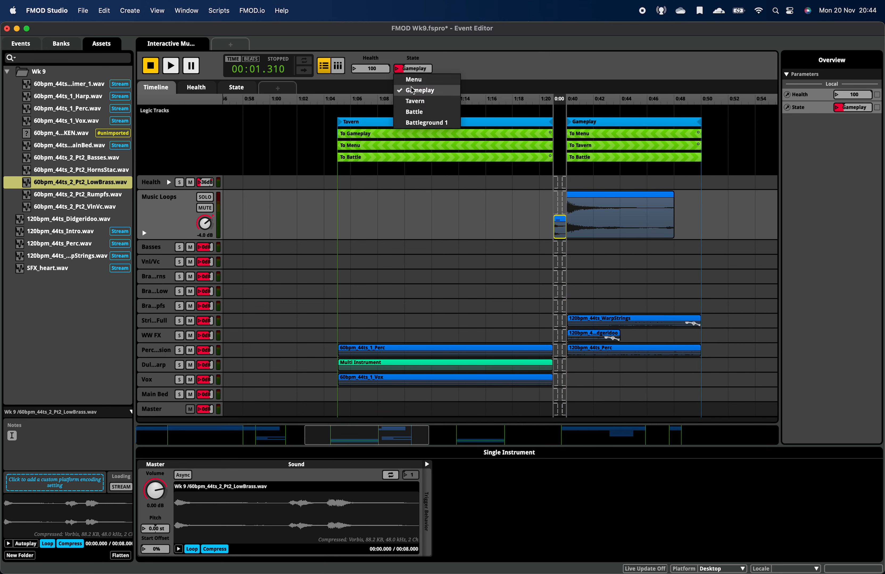
{"action": "left_click", "coordinate": [409, 101]}
{"action": "left_click", "coordinate": [411, 104]}
{"action": "key", "text": "space"}
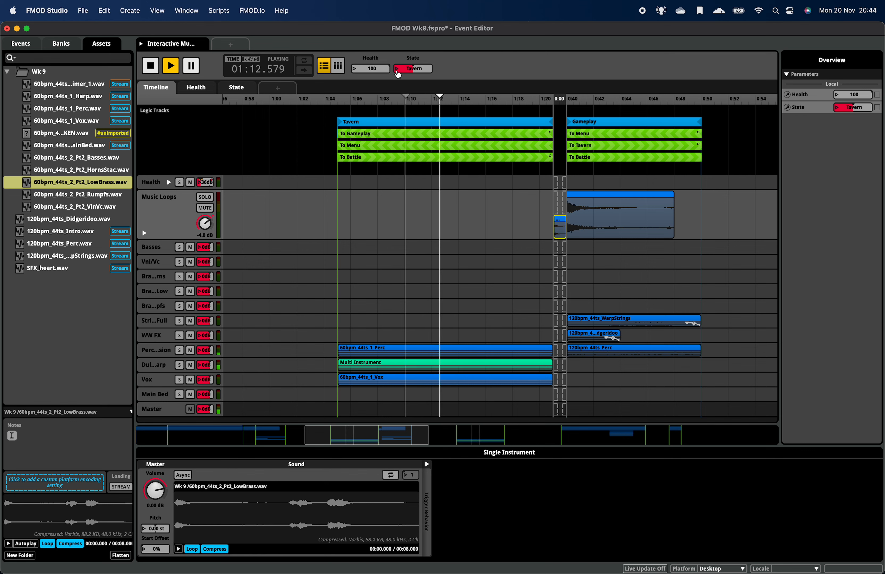
{"action": "left_click", "coordinate": [399, 71]}
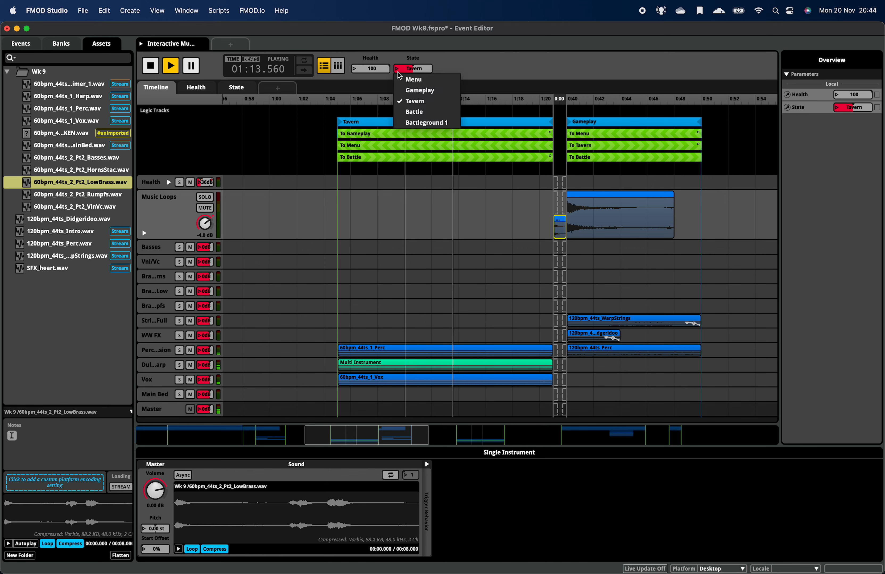
{"action": "left_click", "coordinate": [414, 91]}
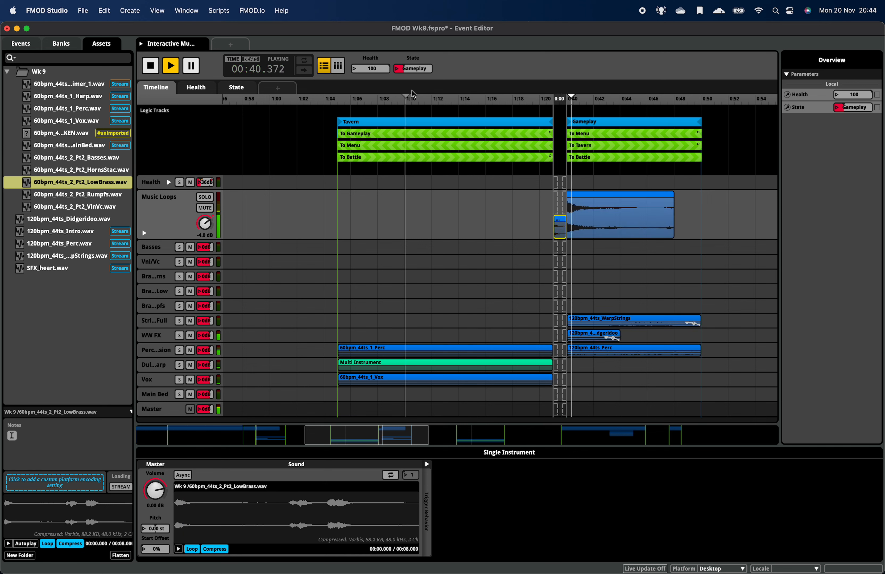
{"action": "key", "text": "space"}
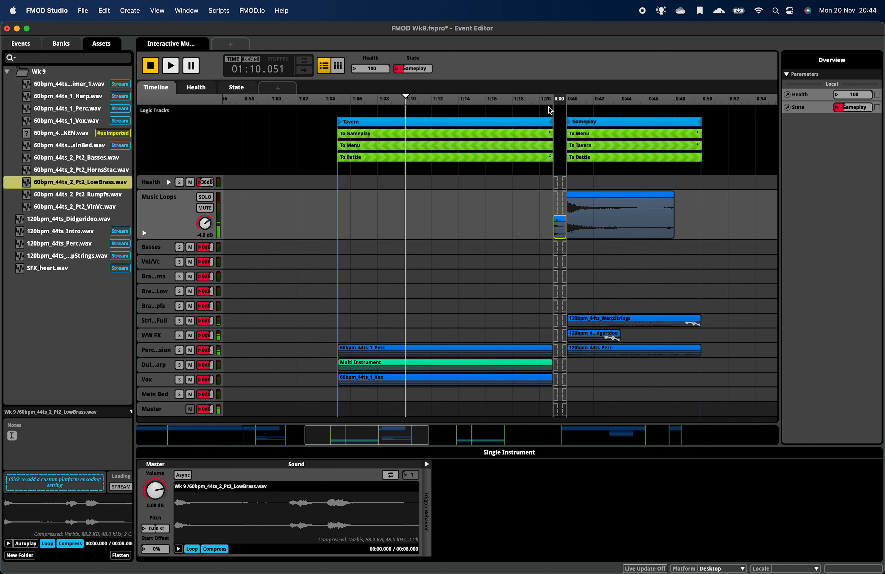
- Lengthen the Tavern-to-Gameplay transition timeline to about 7 seconds and replace its LowBrass clip with 60bpm_44ts_2_Pt2_Rumpfs.wav
{"action": "left_click", "coordinate": [566, 101]}
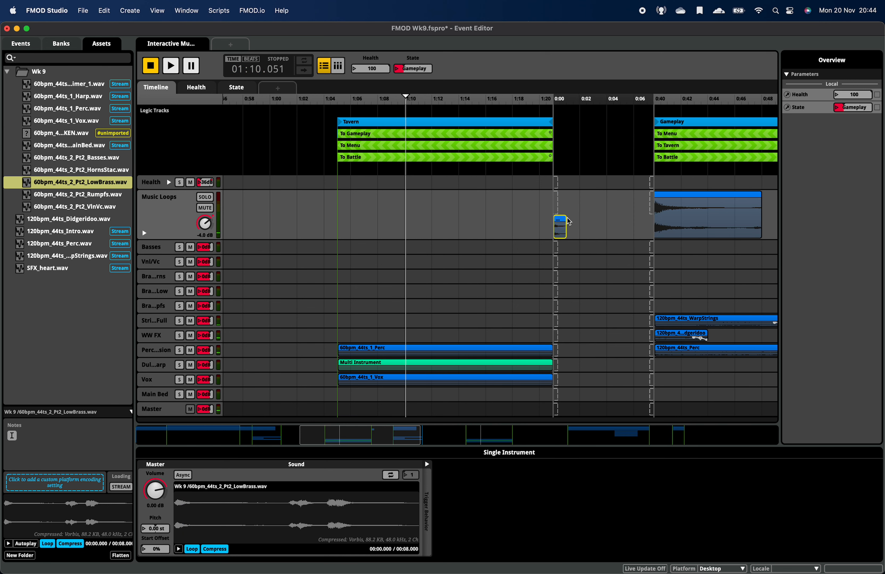
{"action": "key", "text": "Delete"}
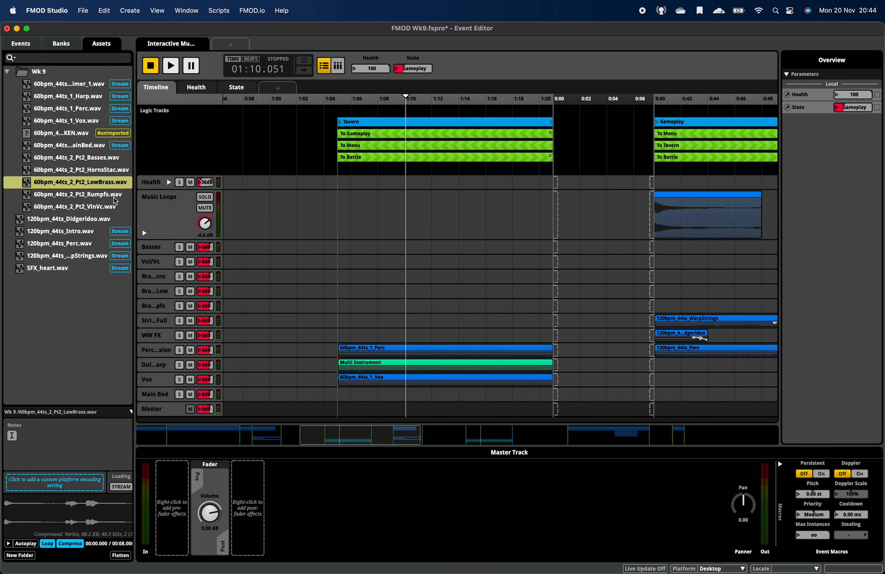
{"action": "left_click", "coordinate": [89, 195]}
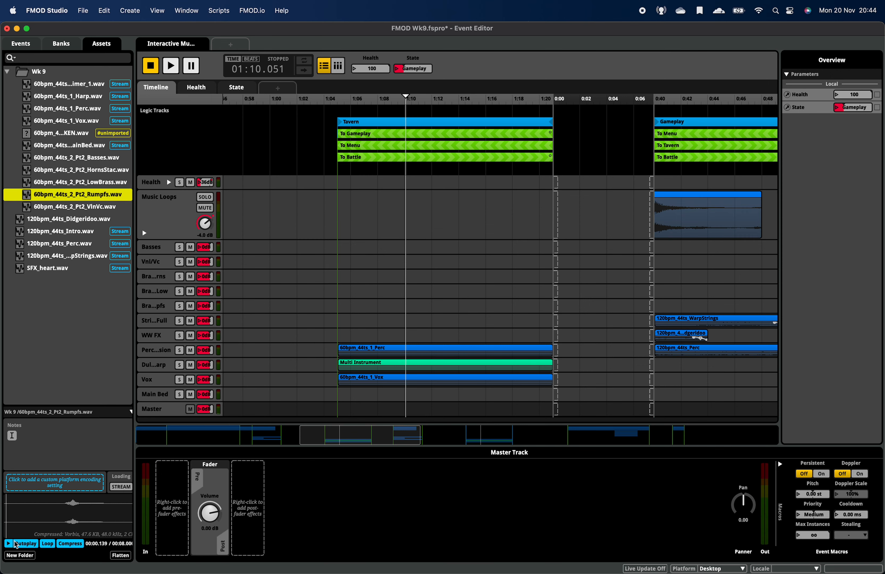
{"action": "left_click", "coordinate": [61, 498]}
{"action": "key", "text": "space"}
{"action": "left_click_drag", "start_coordinate": [87, 195], "coordinate": [575, 206]}
{"action": "key", "text": "space"}
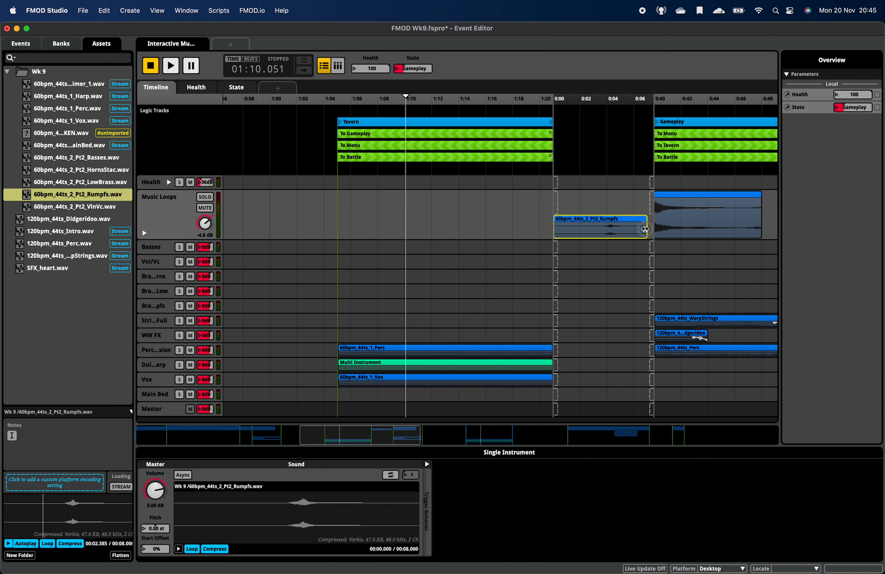
- Trim both ends of the Rumpfs clip to about 1.5 seconds around its peak and stop the asset preview
{"action": "left_click_drag", "start_coordinate": [645, 229], "coordinate": [620, 233]}
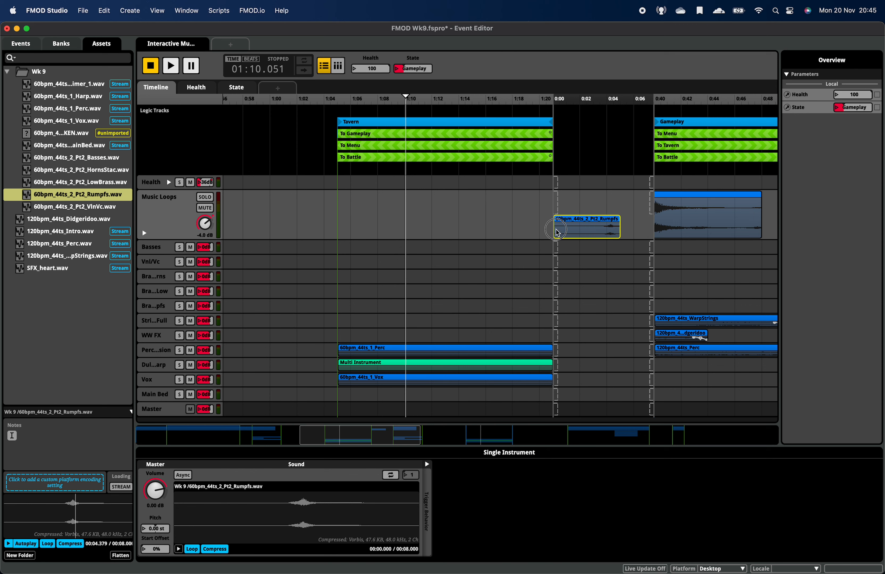
{"action": "left_click_drag", "start_coordinate": [554, 229], "coordinate": [601, 231]}
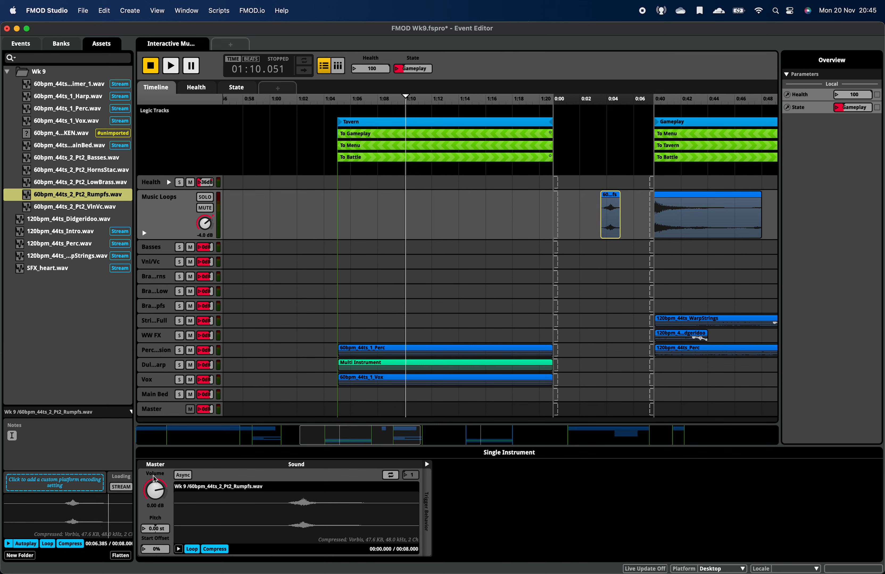
{"action": "left_click", "coordinate": [11, 545]}
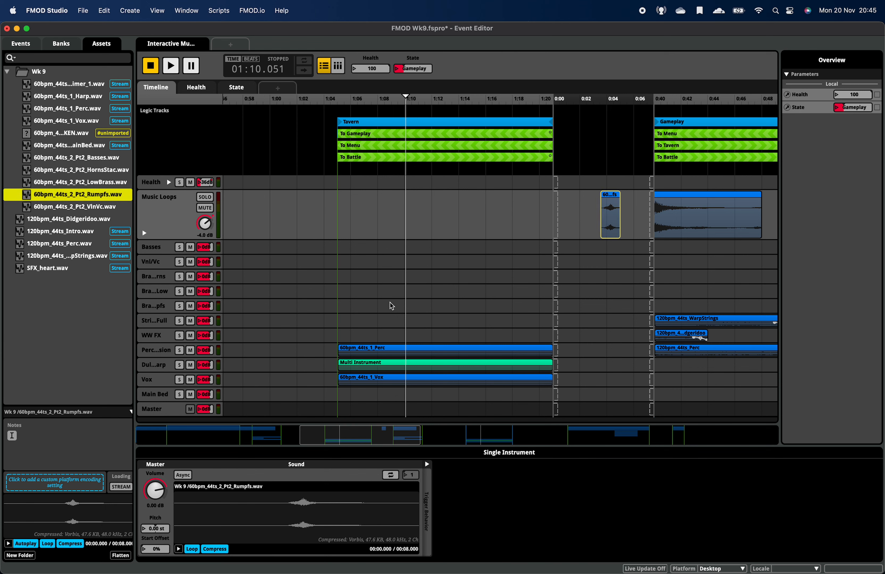
- Move the trimmed Rumpfs clip to the start of the transition timeline and shorten that timeline to the clip's length
{"action": "left_click_drag", "start_coordinate": [613, 206], "coordinate": [565, 207]}
{"action": "left_click_drag", "start_coordinate": [659, 103], "coordinate": [577, 111]}
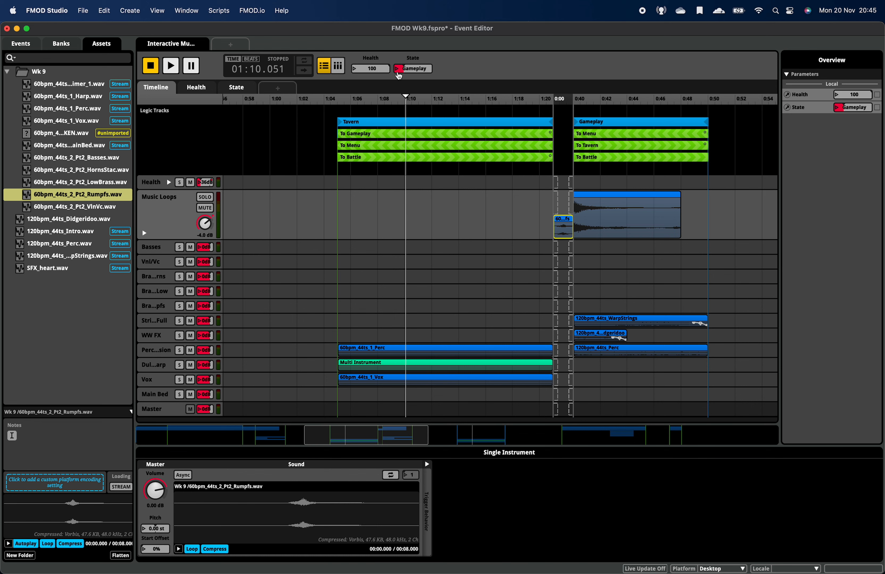
- Test the Rumpfs transition by playing the Tavern loop with State on Tavern and switching State to Gameplay
{"action": "left_click", "coordinate": [398, 68]}
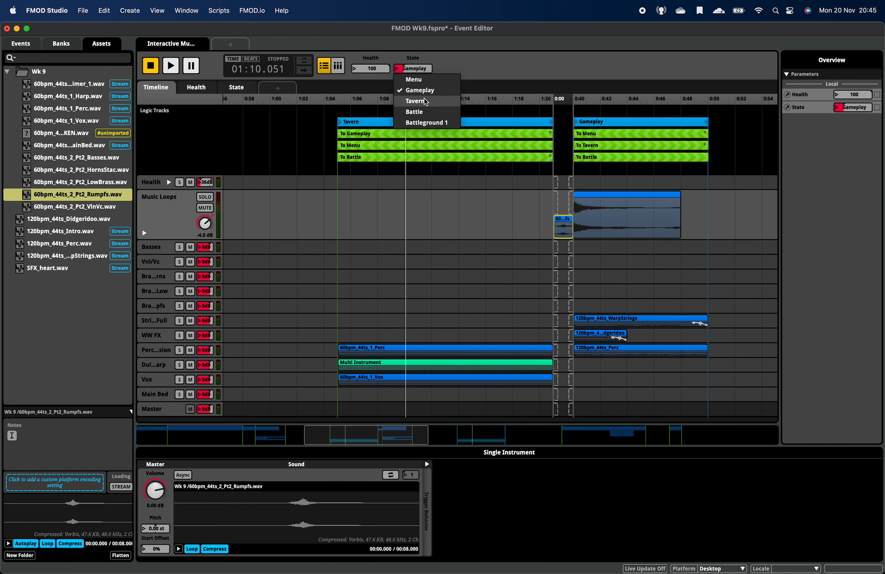
{"action": "left_click", "coordinate": [416, 102]}
{"action": "key", "text": "space"}
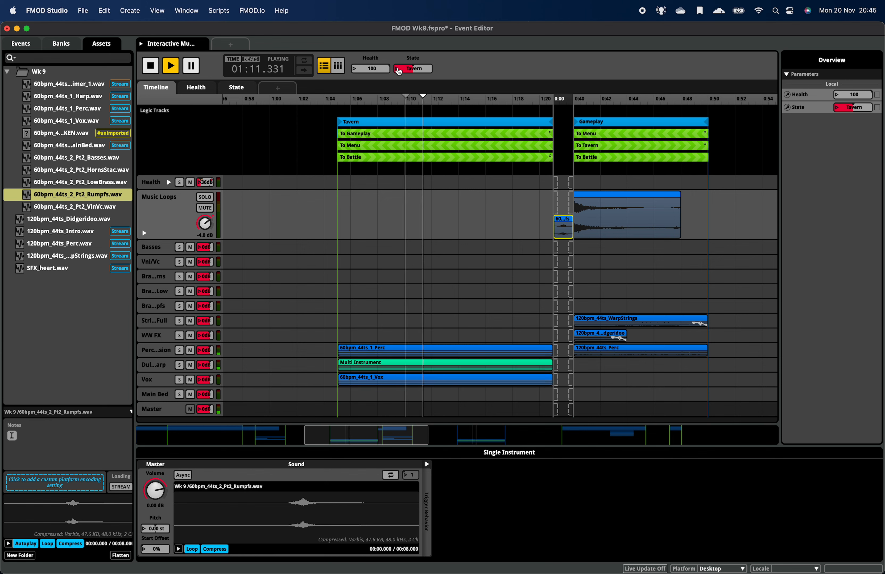
{"action": "left_click", "coordinate": [399, 70]}
{"action": "left_click", "coordinate": [419, 90]}
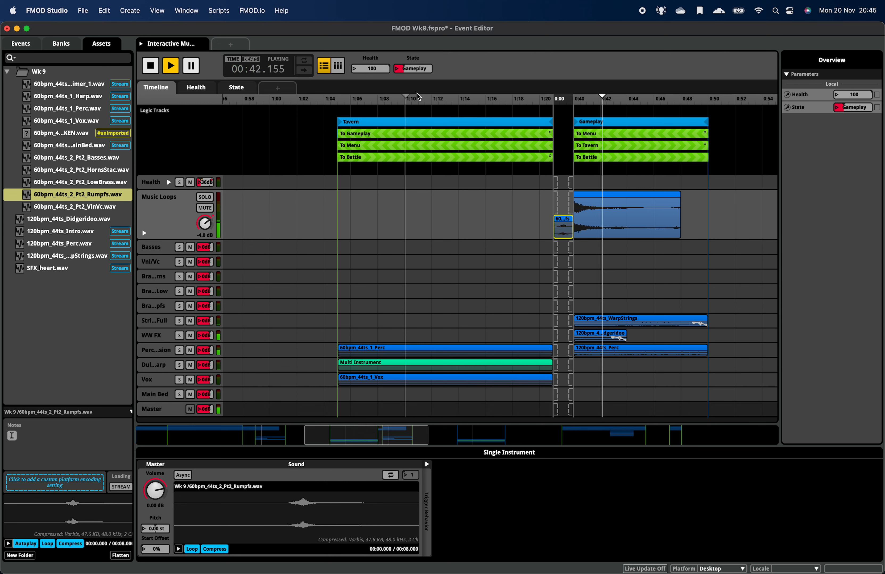
- During playback, switch State back to Tavern and once more to Gameplay to hear the transitions in both directions
{"action": "left_click", "coordinate": [414, 69]}
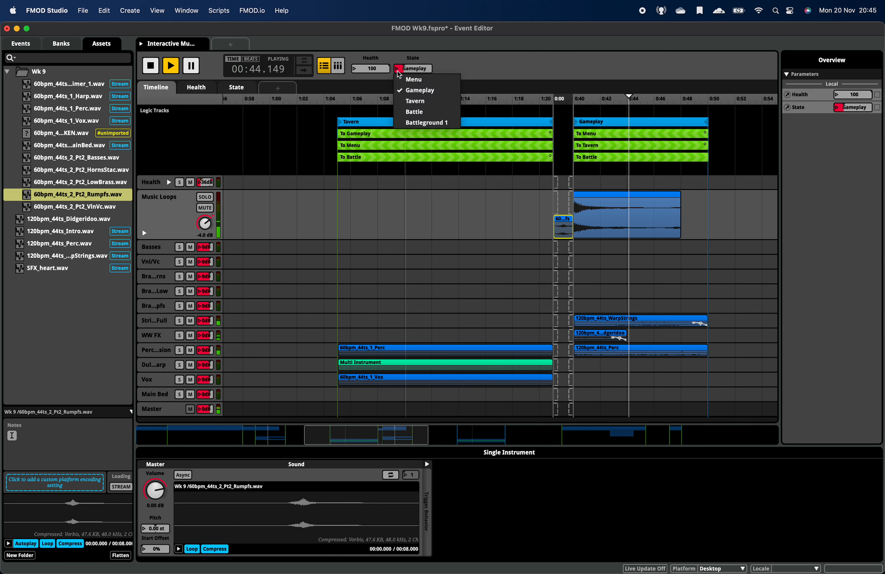
{"action": "left_click", "coordinate": [414, 101]}
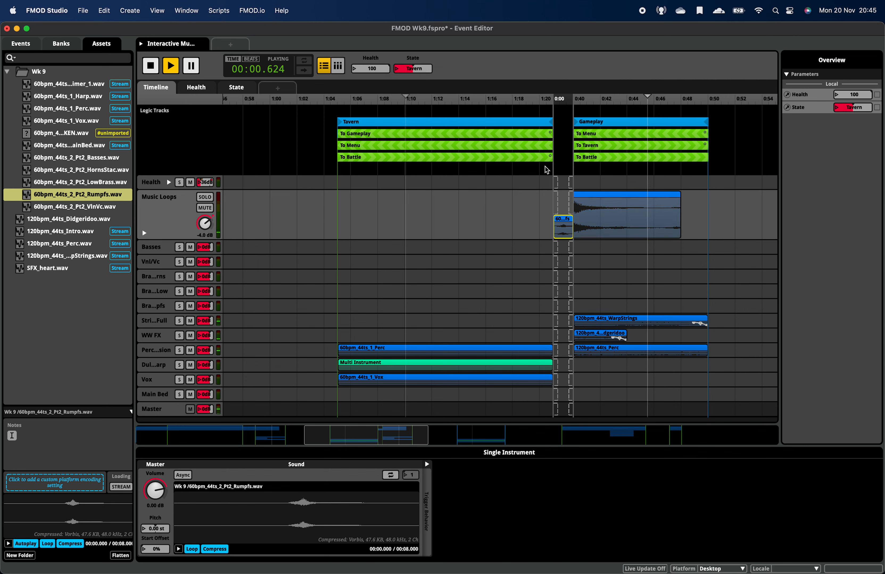
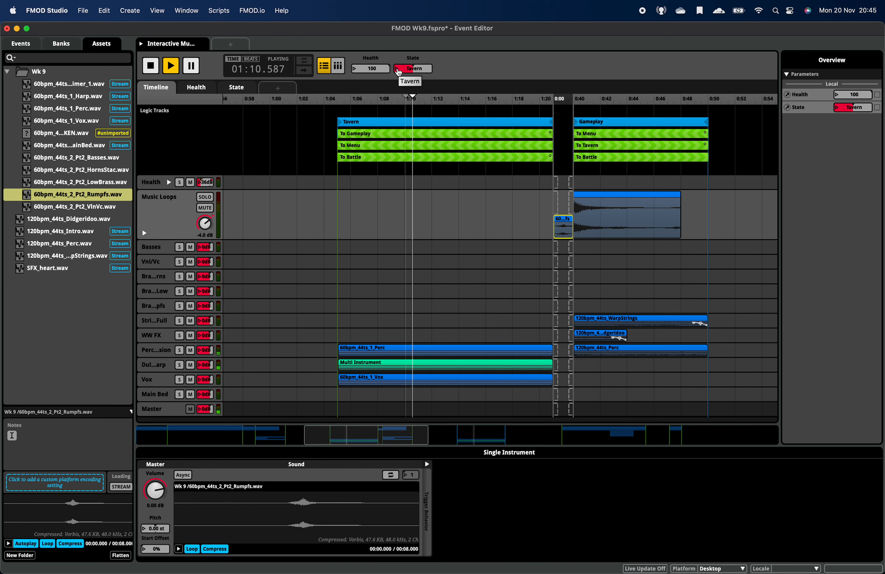
{"action": "left_click", "coordinate": [398, 71]}
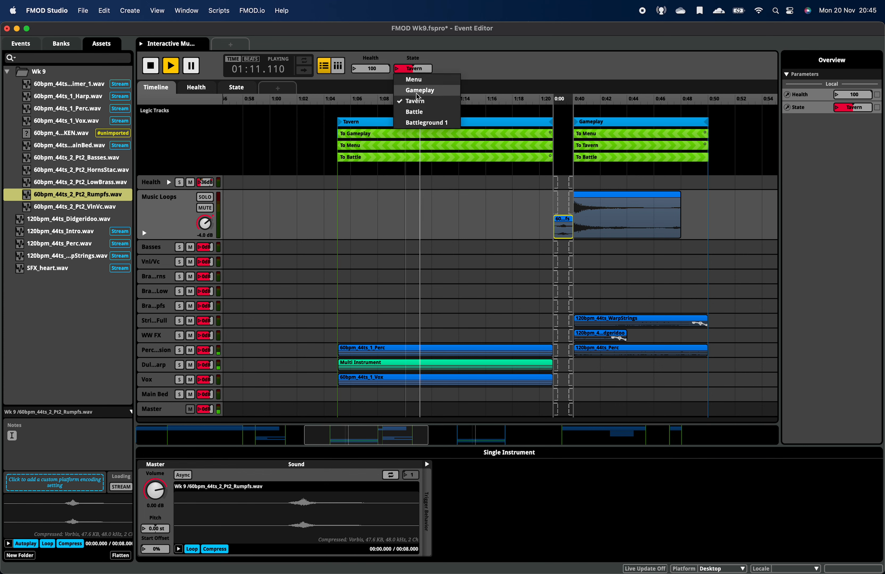
{"action": "left_click", "coordinate": [436, 93]}
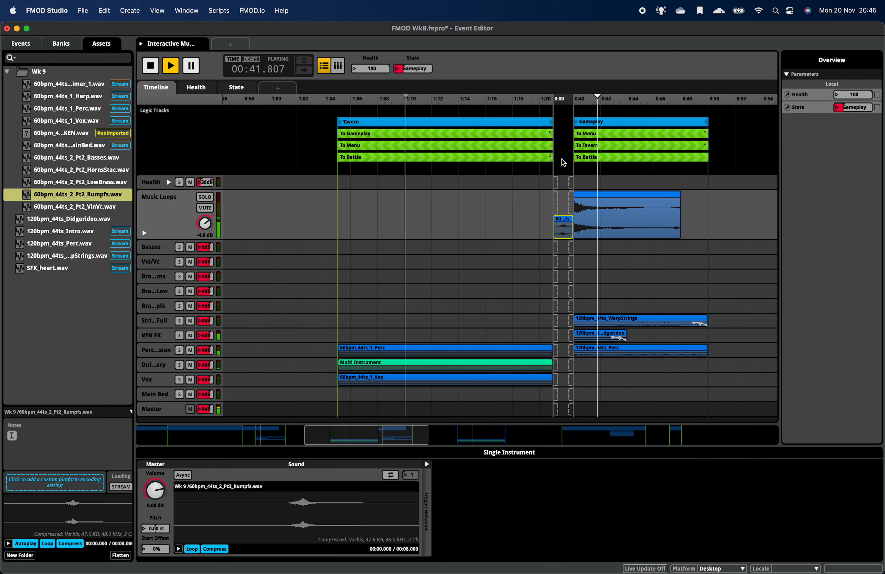
- Inspect the Tavern loop's transition regions to Gameplay and Battle, stop playback, and look over the Battle and Menu regions
{"action": "left_click", "coordinate": [541, 156]}
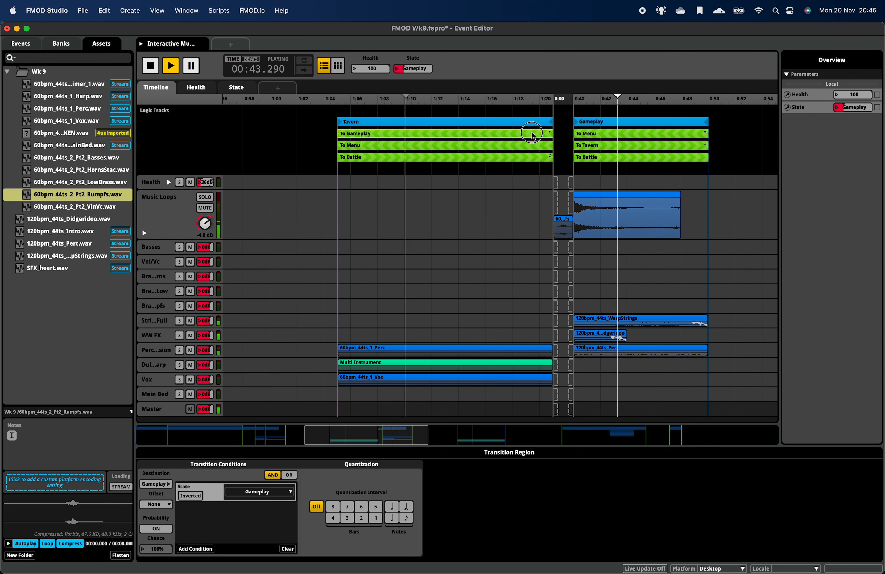
{"action": "left_click", "coordinate": [539, 156]}
{"action": "left_click", "coordinate": [550, 156]}
{"action": "left_click_drag", "start_coordinate": [606, 97], "coordinate": [558, 100]}
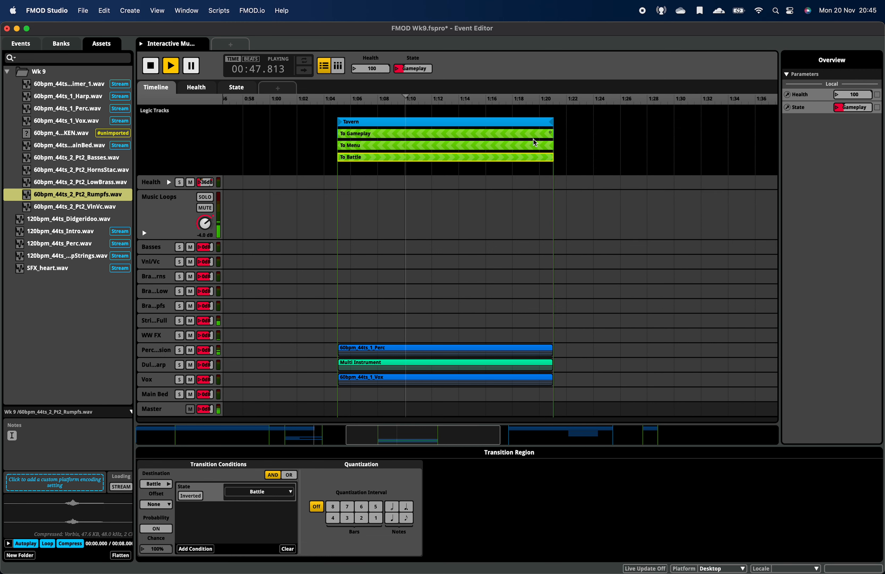
{"action": "key", "text": "space"}
{"action": "scroll", "coordinate": [471, 136], "scroll_direction": "left", "scroll_amount": 10}
{"action": "scroll", "coordinate": [471, 137], "scroll_direction": "right", "scroll_amount": 12}
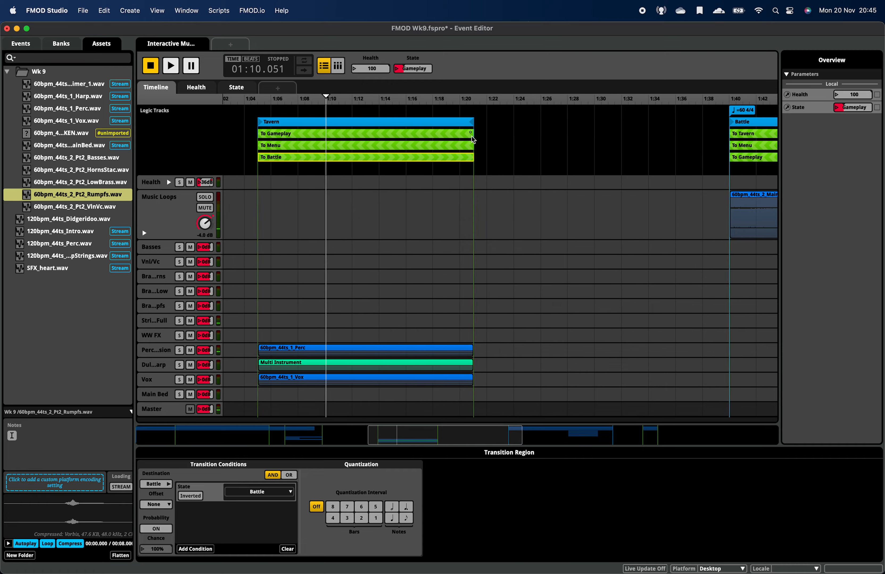
{"action": "scroll", "coordinate": [472, 140], "scroll_direction": "right", "scroll_amount": 8}
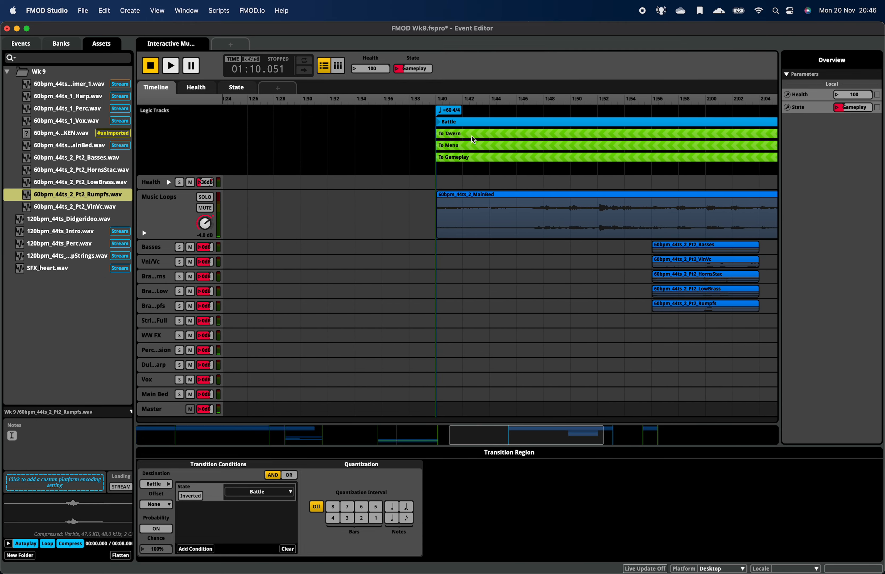
{"action": "scroll", "coordinate": [471, 136], "scroll_direction": "left", "scroll_amount": 20}
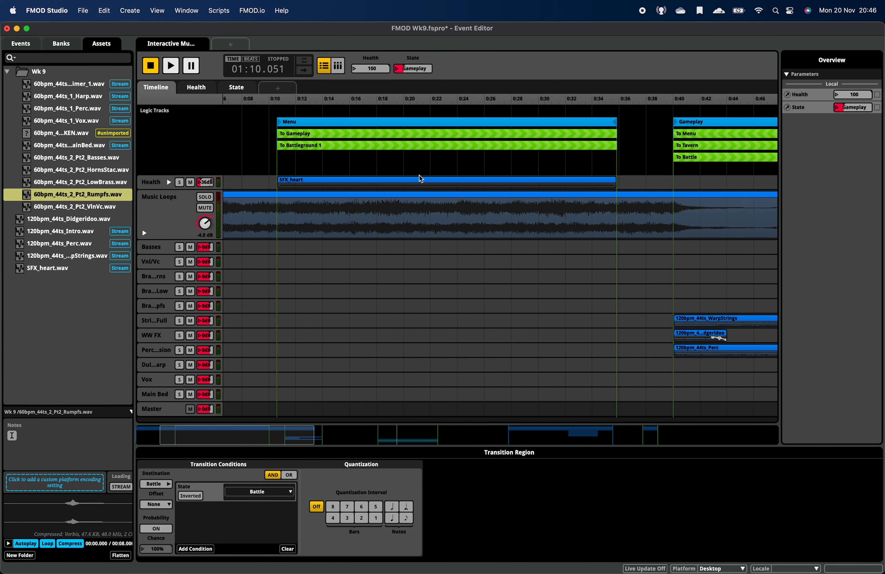
{"action": "scroll", "coordinate": [421, 179], "scroll_direction": "right", "scroll_amount": 5}
- Open the Gameplay-to-Menu transition timeline and place 60bpm_44ts_2_FX BROKEN.wav at its start on the Music Loops track
{"action": "left_click", "coordinate": [508, 145]}
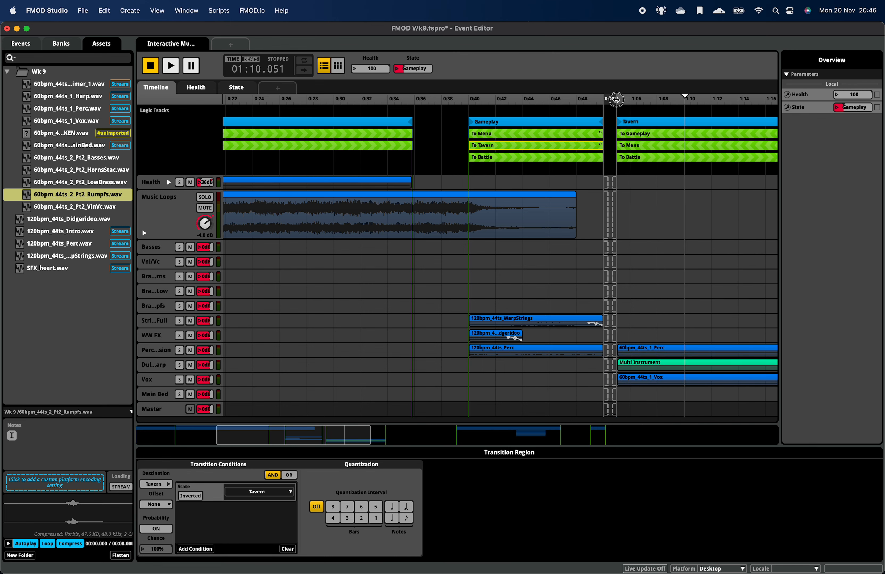
{"action": "left_click", "coordinate": [586, 134]}
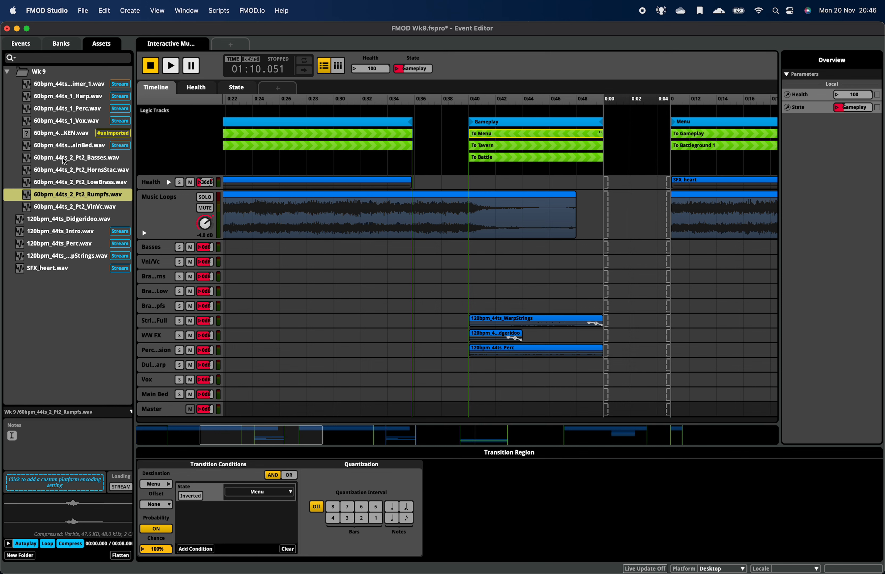
{"action": "left_click", "coordinate": [70, 133]}
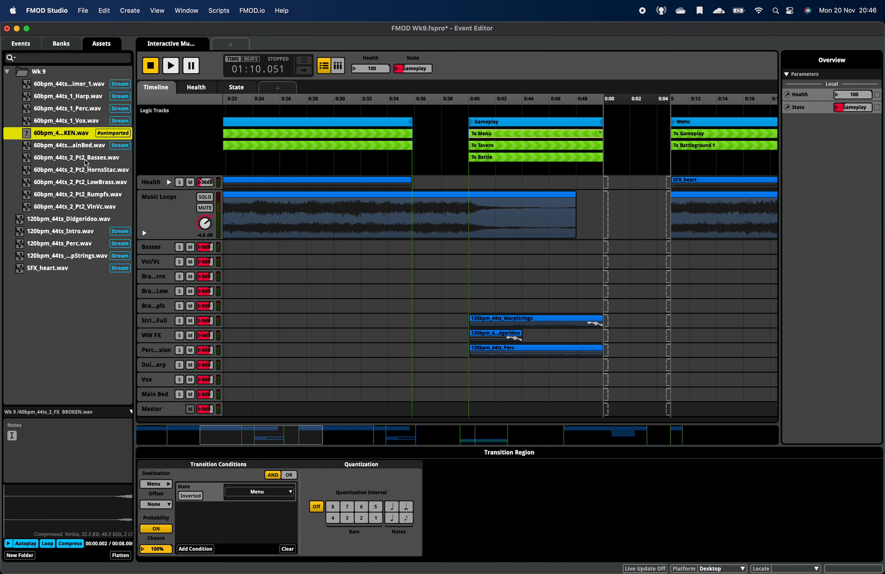
{"action": "left_click_drag", "start_coordinate": [74, 134], "coordinate": [613, 211]}
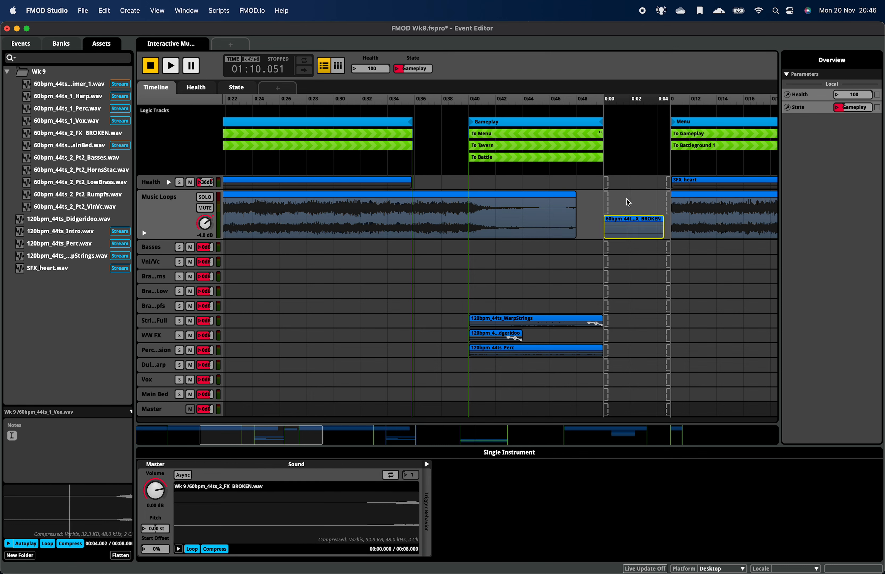
- Position the playhead about 2.5 seconds into the Gameplay-to-Menu transition timeline
{"action": "scroll", "coordinate": [639, 194], "scroll_direction": "right", "scroll_amount": 5}
{"action": "left_click", "coordinate": [517, 99]}
{"action": "scroll", "coordinate": [518, 101], "scroll_direction": "up", "scroll_amount": 3}
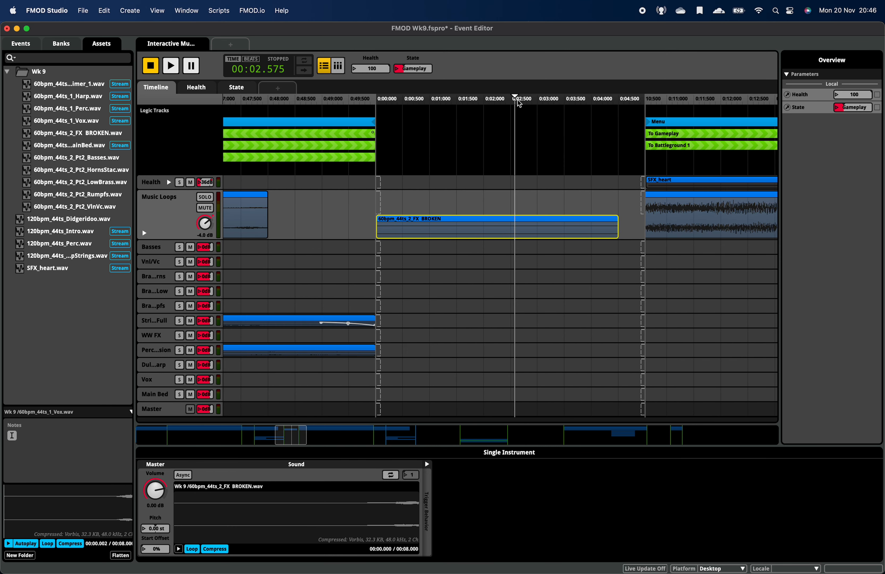
- Turn off asset autoplay and audition the 60bpm_44ts_2_FX BROKEN instrument from about 2.6 s in the transition region
{"action": "left_click", "coordinate": [23, 547]}
{"action": "left_click", "coordinate": [453, 234]}
{"action": "key", "text": "space"}
{"action": "key", "text": "space"}
{"action": "key", "text": "space"}
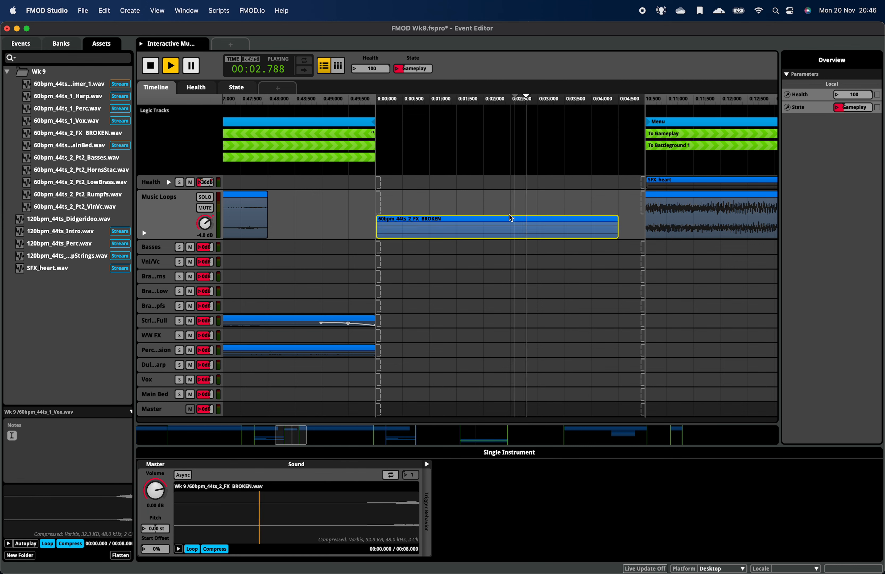
{"action": "key", "text": "space"}
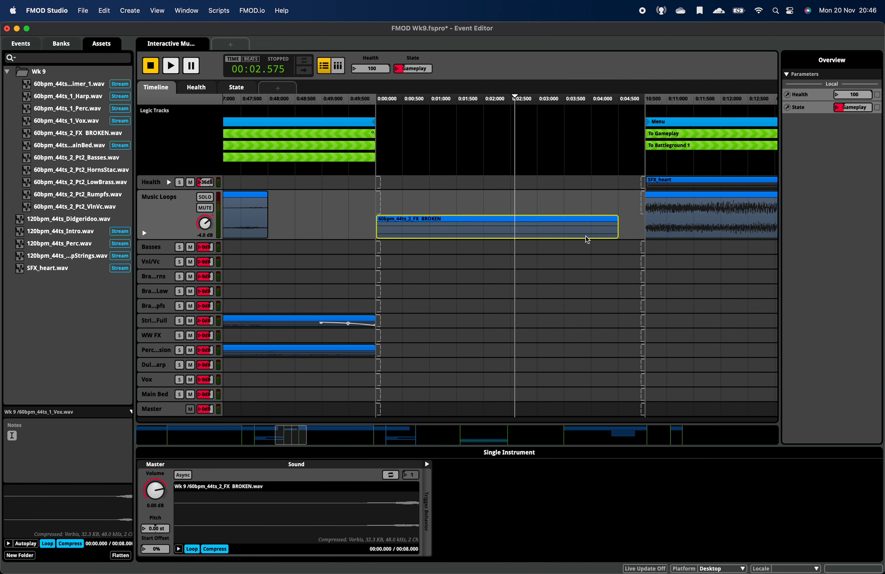
- Trim both ends of the FX BROKEN instrument on the Music Loops track so it spans about 1.5 to 2.6 s
{"action": "left_click_drag", "start_coordinate": [621, 232], "coordinate": [532, 228]}
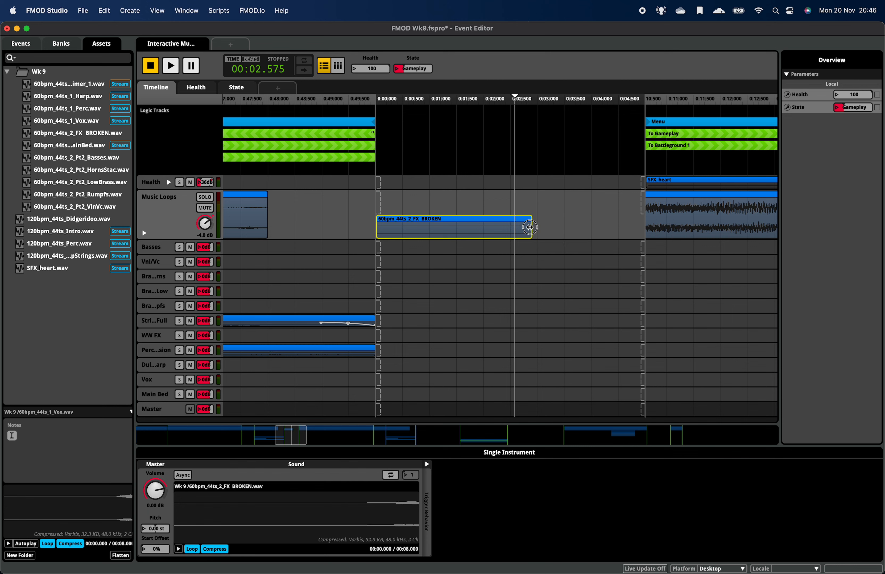
{"action": "right_click", "coordinate": [377, 221]}
{"action": "left_click", "coordinate": [386, 212]}
{"action": "left_click_drag", "start_coordinate": [378, 231], "coordinate": [479, 225]}
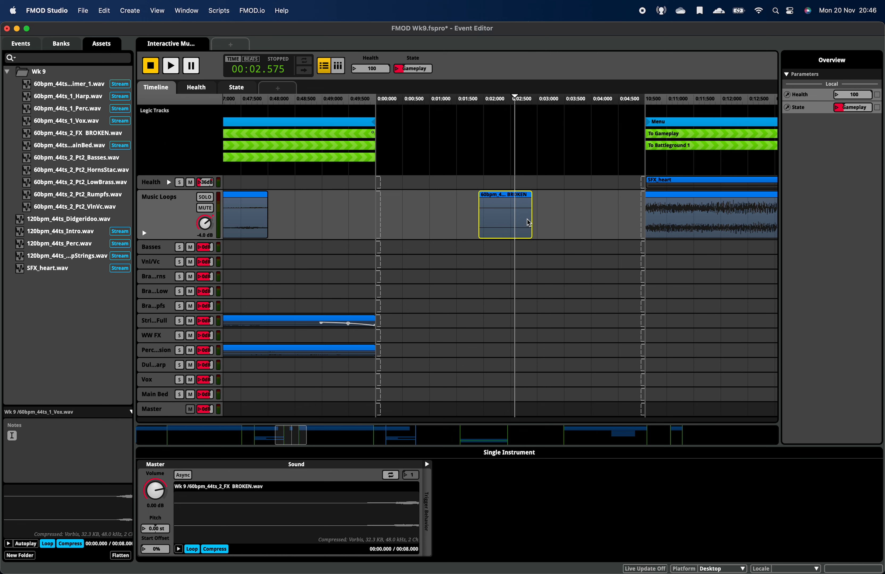
{"action": "left_click_drag", "start_coordinate": [539, 218], "coordinate": [639, 217]}
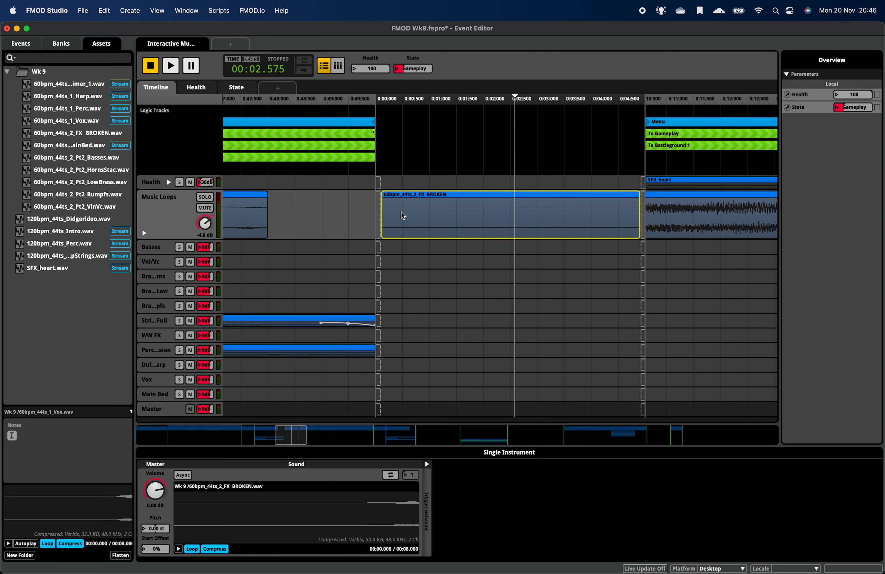
{"action": "left_click_drag", "start_coordinate": [382, 216], "coordinate": [483, 210]}
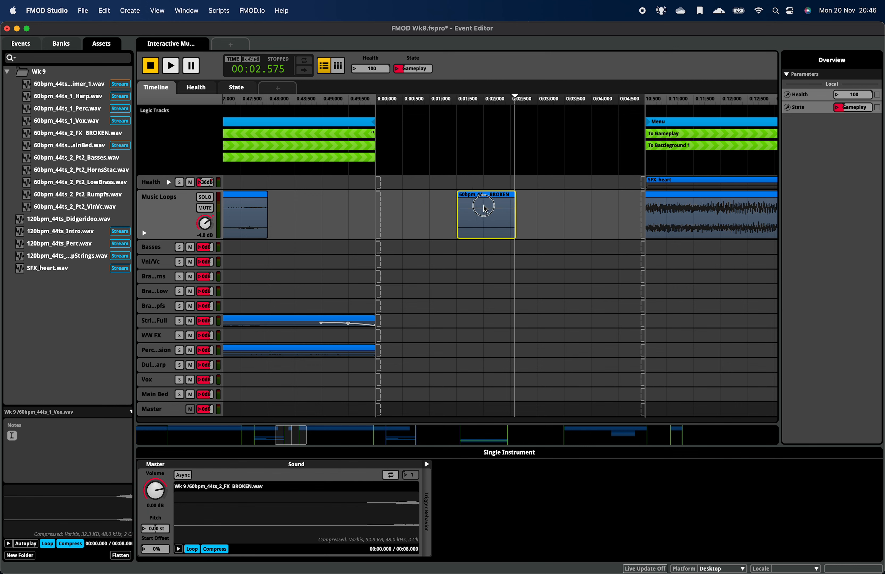
- Enable Async on the trimmed FX BROKEN instrument and audition it from about 1.4 s
{"action": "left_click", "coordinate": [186, 476]}
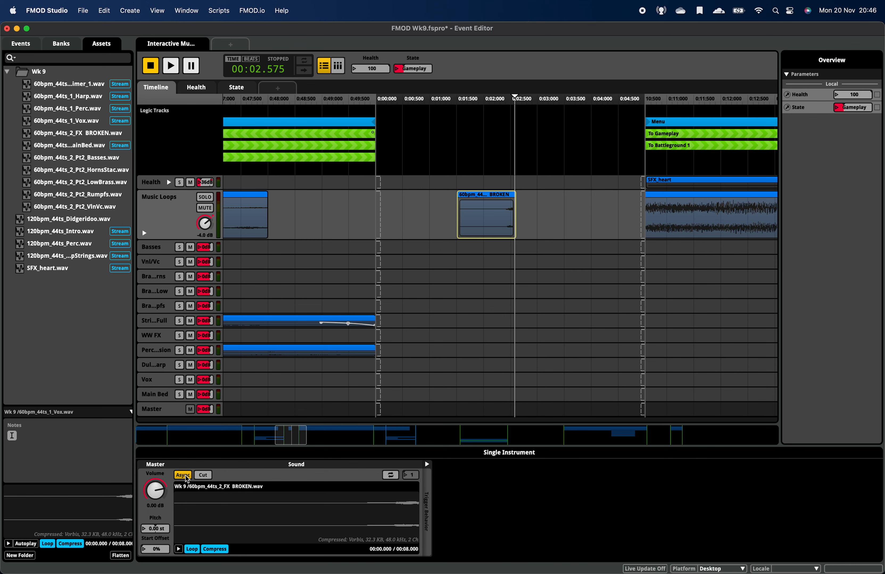
{"action": "left_click", "coordinate": [455, 102]}
{"action": "key", "text": "space"}
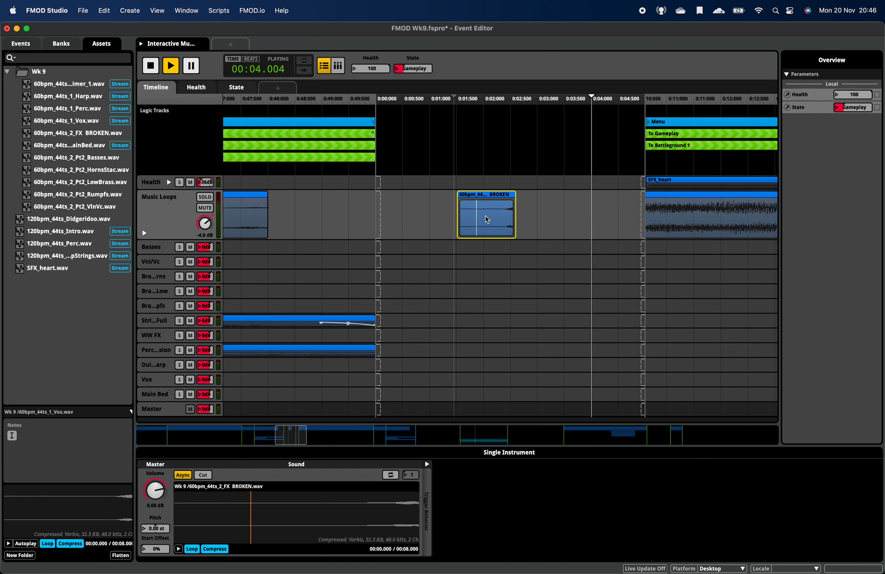
{"action": "key", "text": "space"}
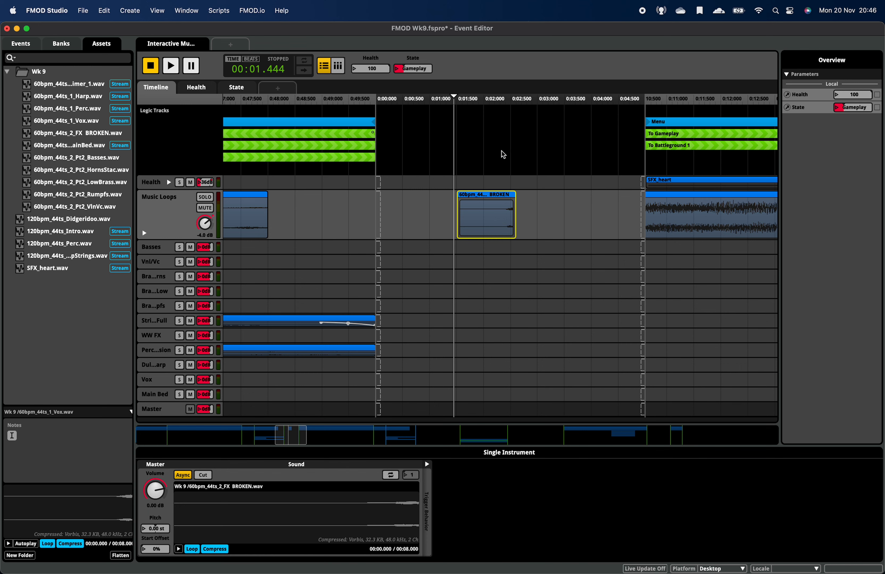
{"action": "left_click", "coordinate": [503, 107]}
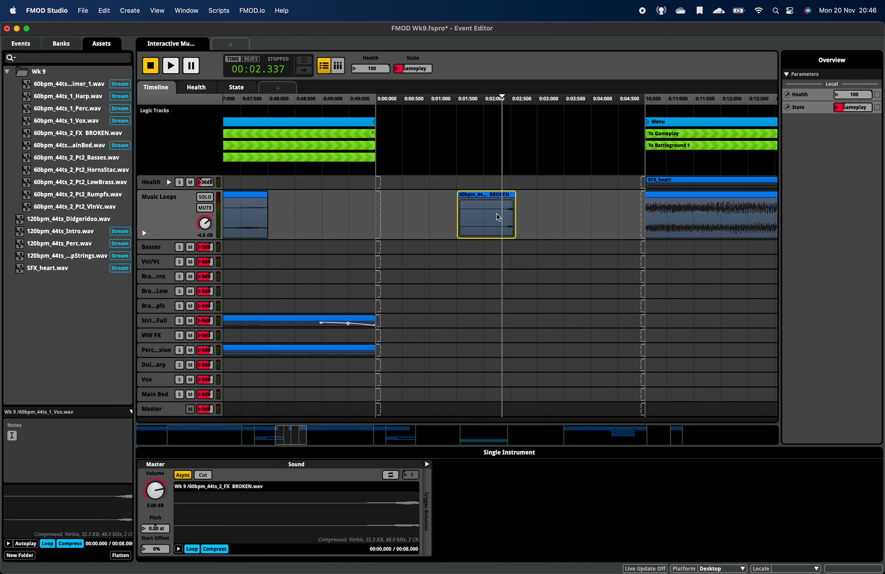
{"action": "key", "text": "super+b"}
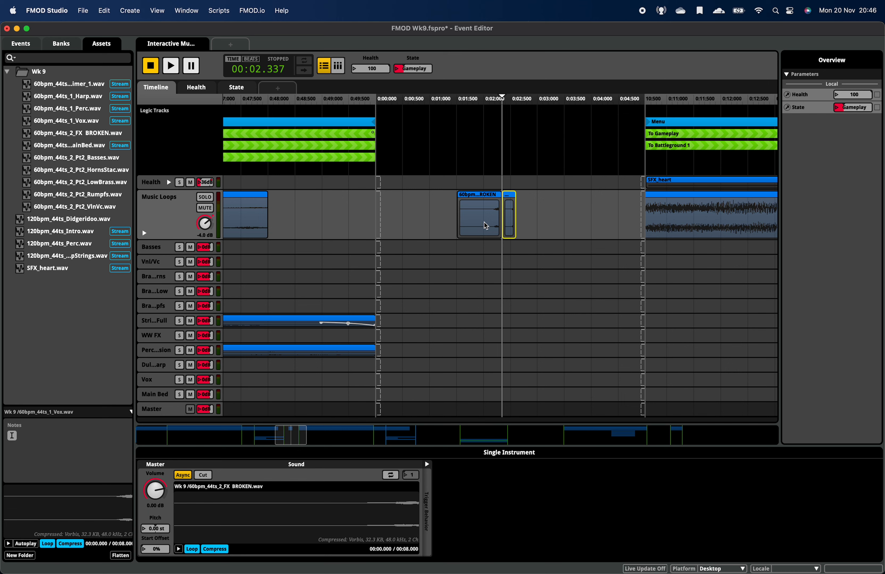
{"action": "key", "text": "super+z"}
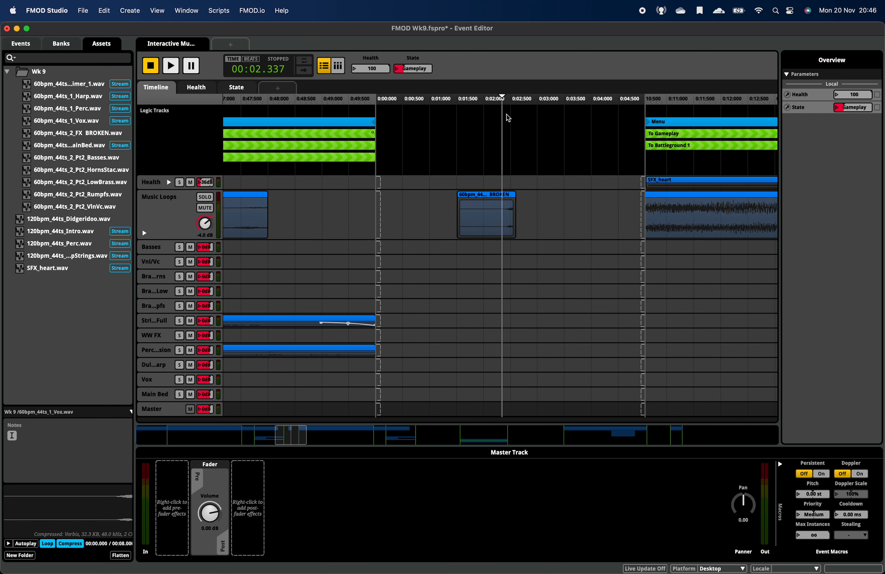
- Split the FX BROKEN instrument at about 2.2 s and delete the earlier part, then audition the remaining piece
{"action": "left_click_drag", "start_coordinate": [502, 105], "coordinate": [494, 104]}
{"action": "key", "text": "super+b"}
{"action": "left_click", "coordinate": [481, 229]}
{"action": "key", "text": "Delete"}
{"action": "key", "text": "space"}
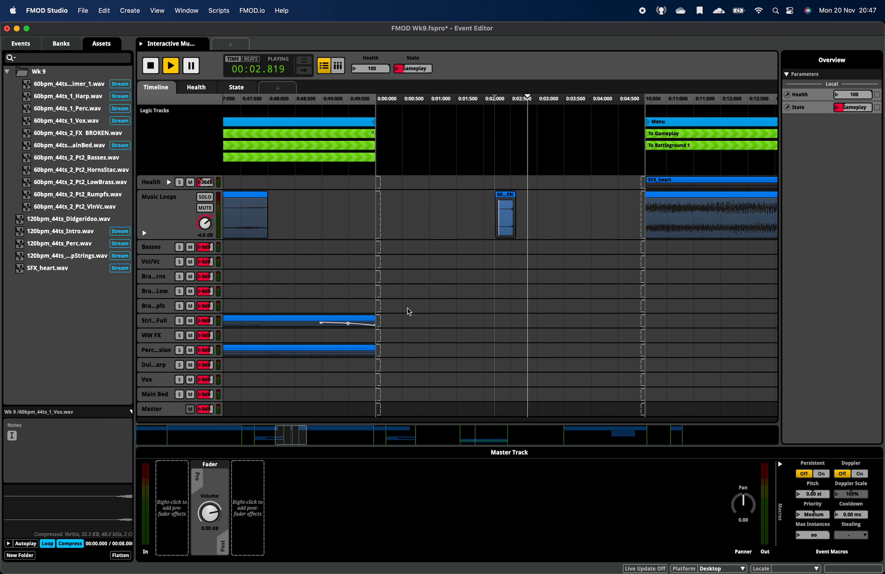
{"action": "key", "text": "space"}
- Disable Async on the remaining piece and extend its end to about 4.3 s, auditioning it from about 2.2 s
{"action": "left_click", "coordinate": [504, 229]}
{"action": "left_click", "coordinate": [190, 479]}
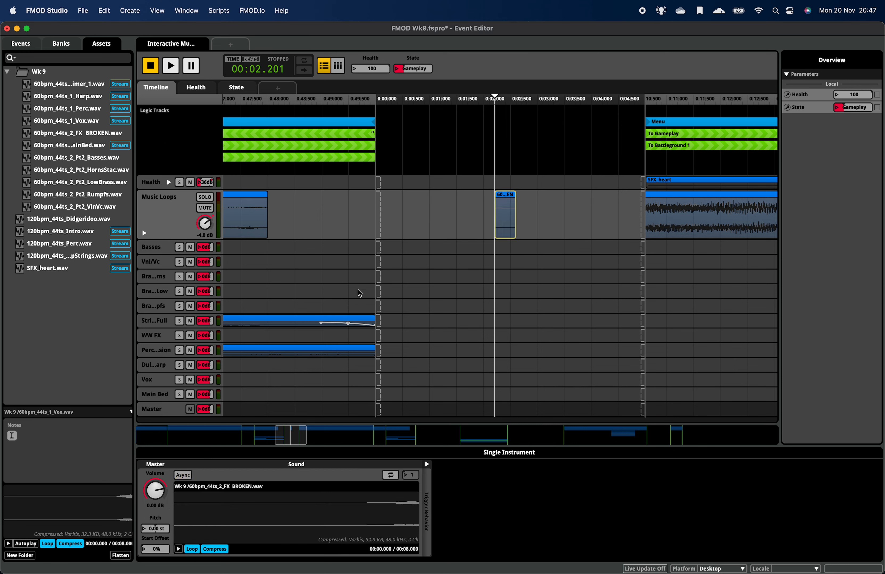
{"action": "left_click_drag", "start_coordinate": [514, 216], "coordinate": [606, 216]}
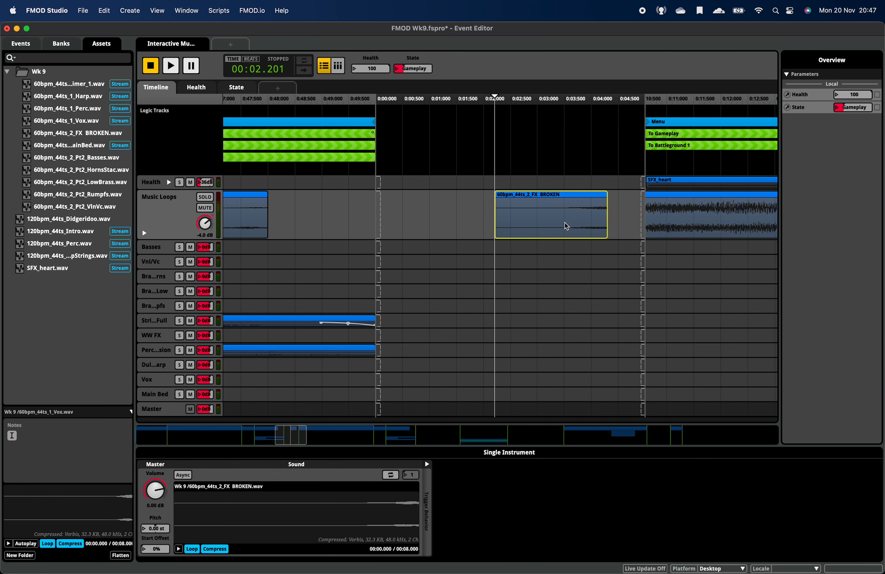
{"action": "key", "text": "space"}
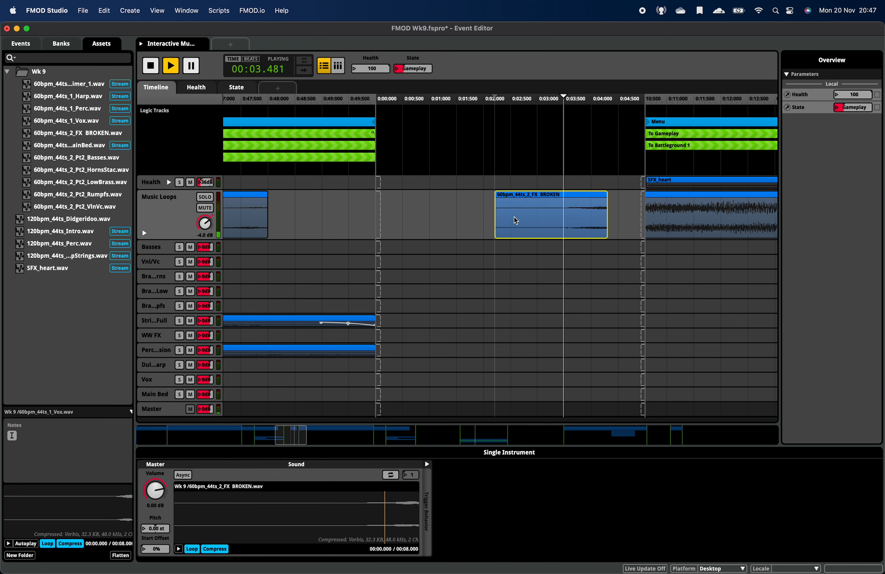
{"action": "key", "text": "space"}
- Reposition the FX BROKEN instrument to span about 0.9 to 3.2 s and add a short fade-out at its end
{"action": "right_click", "coordinate": [579, 217]}
{"action": "left_click", "coordinate": [535, 217]}
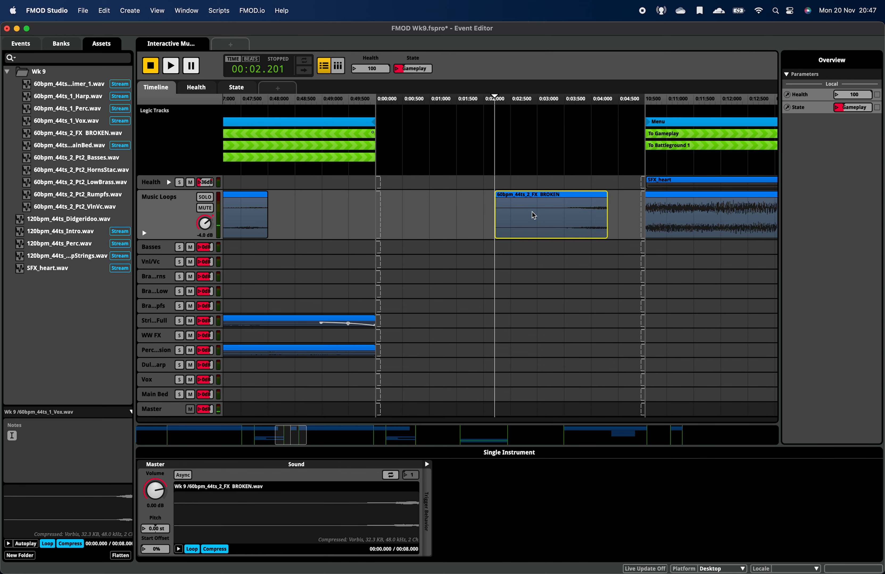
{"action": "mouse_move", "coordinate": [533, 214]}
{"action": "left_mouse_down"}
{"action": "mouse_move", "coordinate": [489, 212]}
{"action": "mouse_move", "coordinate": [623, 214]}
{"action": "mouse_move", "coordinate": [554, 222]}
{"action": "mouse_move", "coordinate": [543, 199]}
{"action": "left_mouse_up"}
{"action": "left_click", "coordinate": [627, 220]}
{"action": "right_click", "coordinate": [426, 215]}
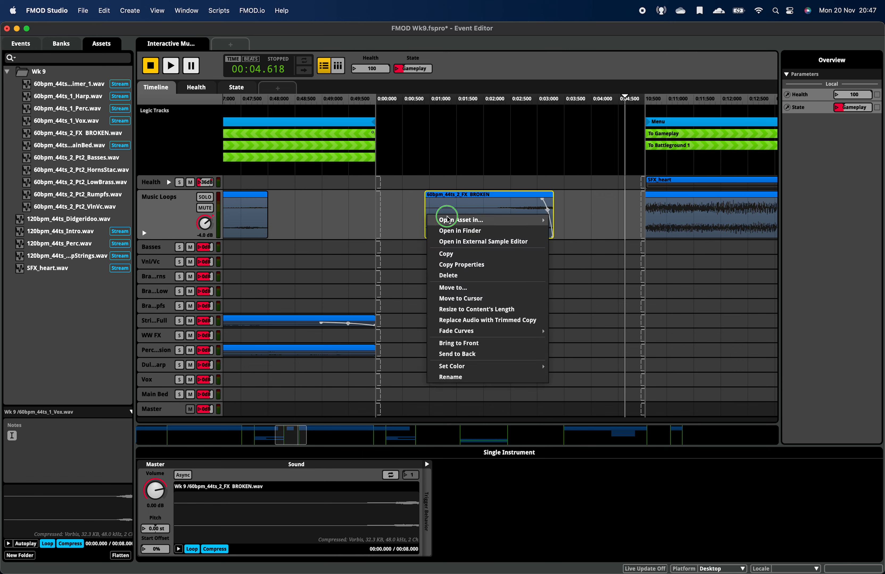
{"action": "key", "text": "Escape"}
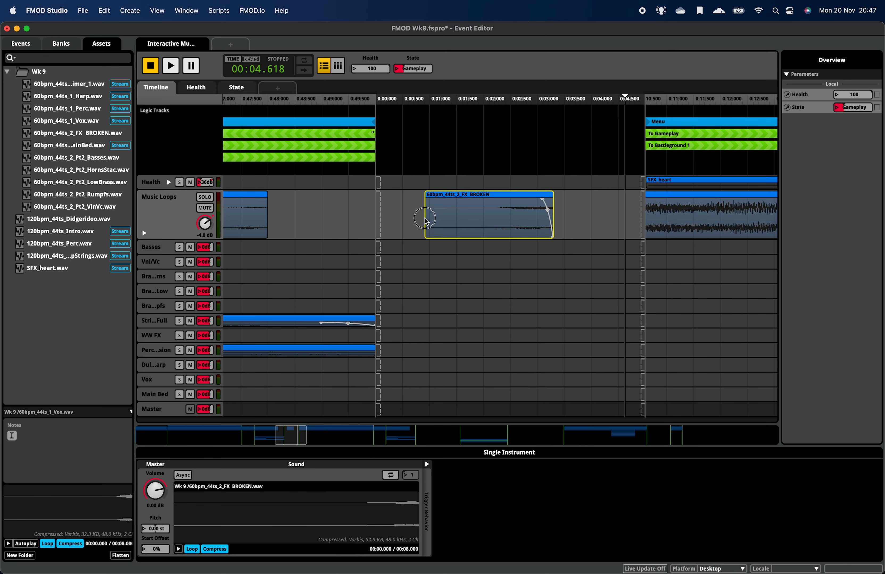
- Trim the start of the FX BROKEN instrument to about 2.3 s
{"action": "left_click", "coordinate": [416, 221]}
{"action": "left_click", "coordinate": [423, 219]}
{"action": "left_click", "coordinate": [426, 218]}
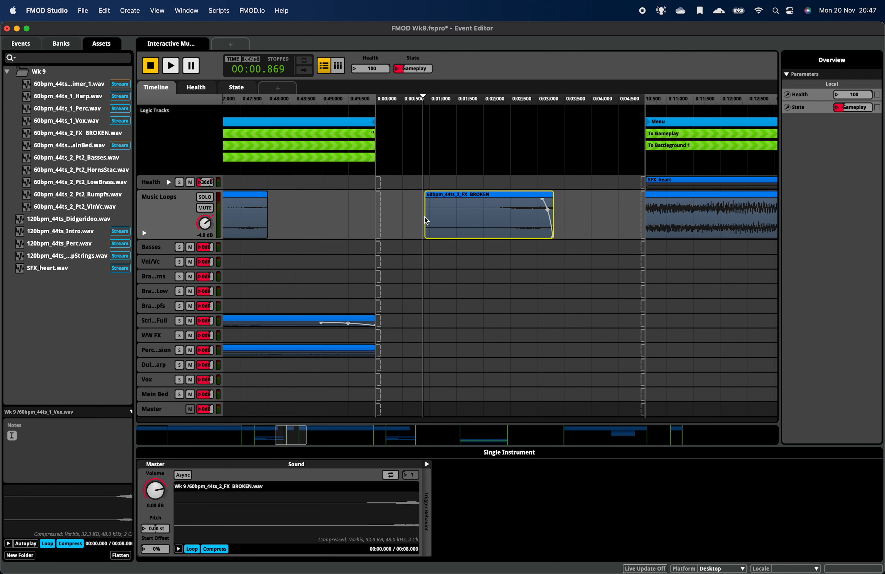
{"action": "left_click", "coordinate": [436, 182]}
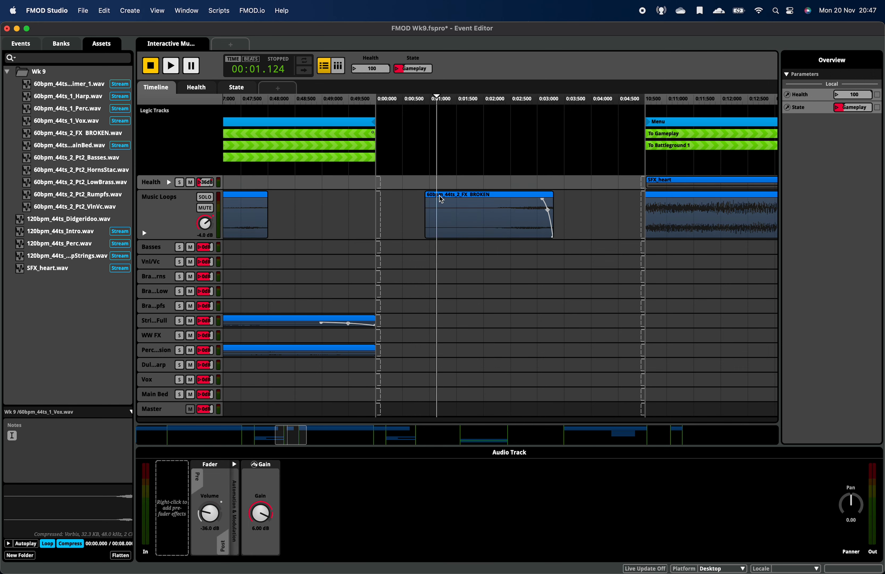
{"action": "left_click", "coordinate": [428, 216]}
{"action": "left_click_drag", "start_coordinate": [427, 233], "coordinate": [501, 228]}
{"action": "left_click", "coordinate": [493, 201]}
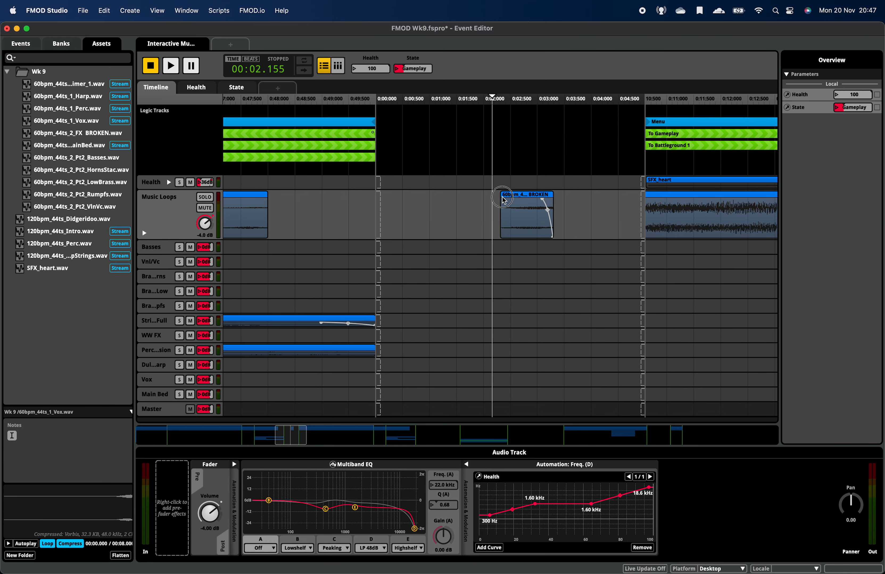
- Add a fade-in to the FX BROKEN instrument and stretch it to fill the whole transition region with fades at both ends
{"action": "left_click", "coordinate": [505, 200]}
{"action": "scroll", "coordinate": [506, 199], "scroll_direction": "up", "scroll_amount": 2}
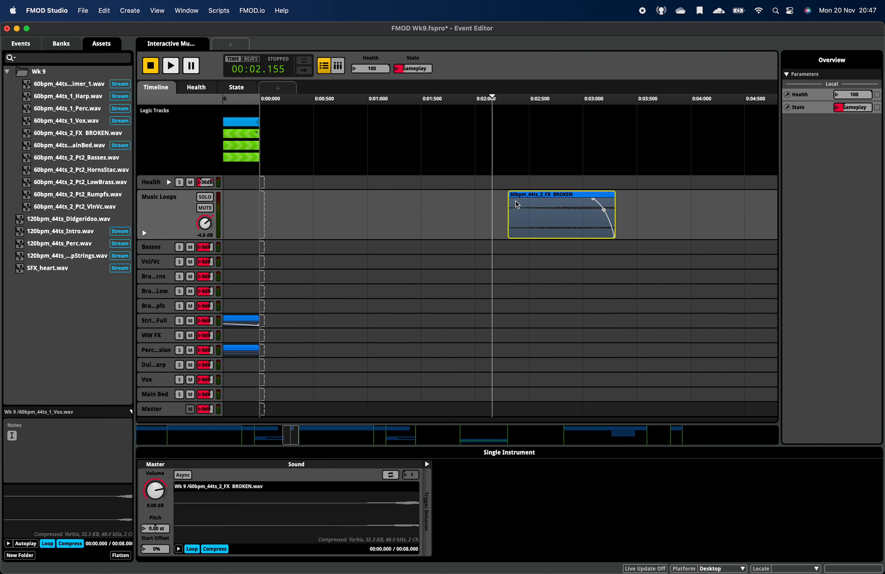
{"action": "left_click", "coordinate": [506, 242]}
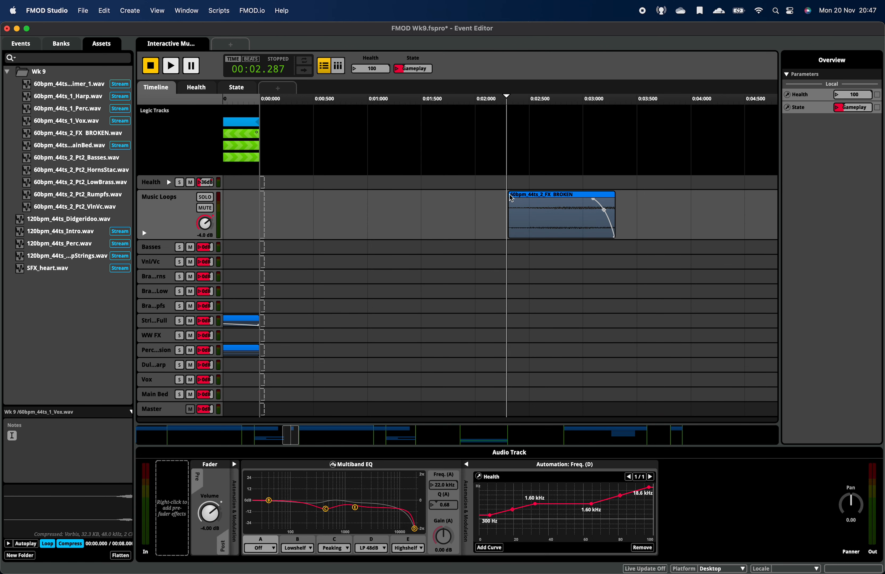
{"action": "left_click", "coordinate": [512, 199]}
{"action": "right_click", "coordinate": [513, 202]}
{"action": "left_click", "coordinate": [516, 187]}
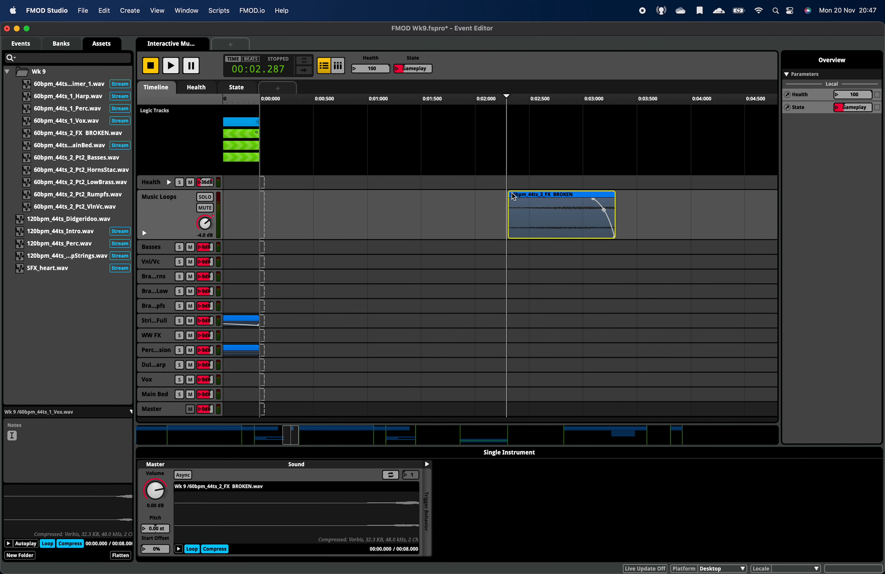
{"action": "mouse_move", "coordinate": [508, 198]}
{"action": "left_mouse_down"}
{"action": "mouse_move", "coordinate": [537, 200]}
{"action": "mouse_move", "coordinate": [494, 222]}
{"action": "mouse_move", "coordinate": [456, 226]}
{"action": "left_mouse_up"}
{"action": "key", "text": "super+minus"}
{"action": "key", "text": "super+minus"}
- Play the Gameplay section from about 0:43.4 and switch State to Menu to audition the transition
{"action": "left_click_drag", "start_coordinate": [579, 99], "coordinate": [473, 104]}
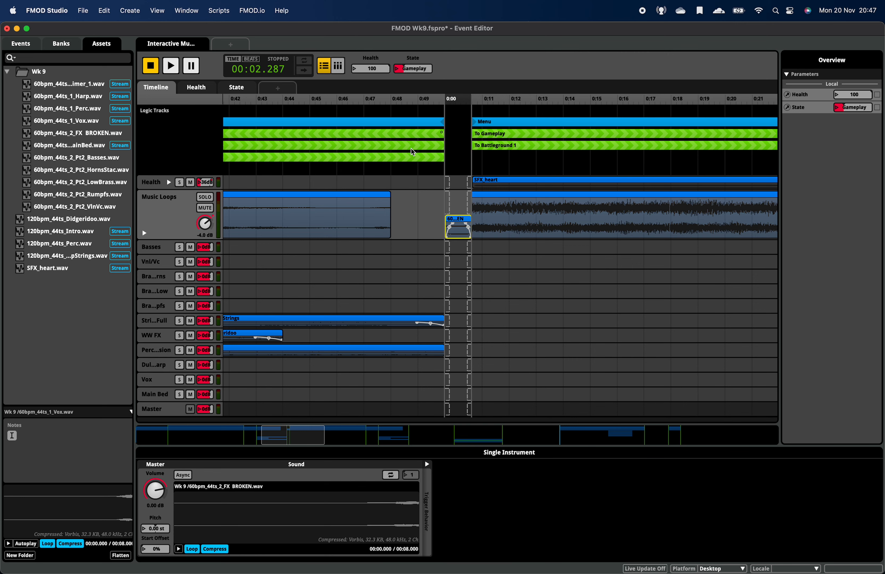
{"action": "scroll", "coordinate": [369, 137], "scroll_direction": "left", "scroll_amount": 3}
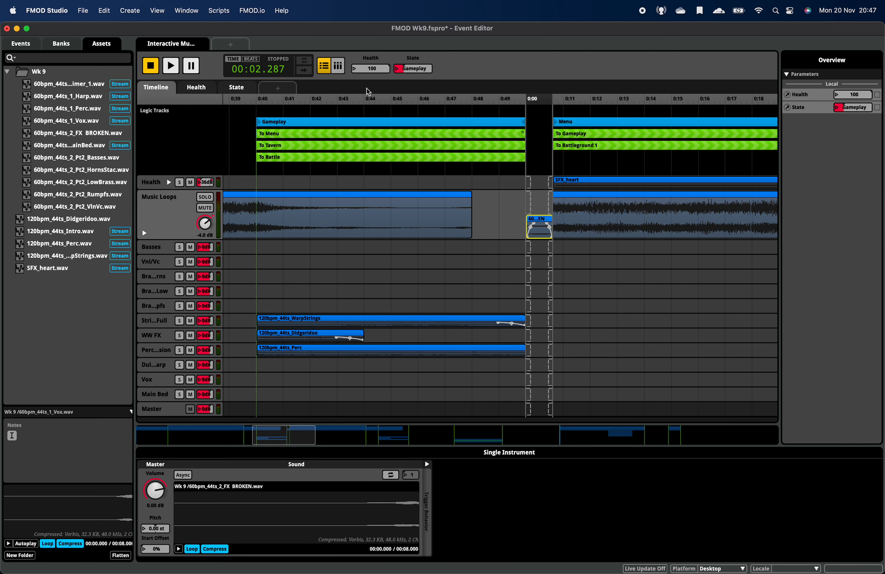
{"action": "left_click", "coordinate": [346, 99]}
{"action": "key", "text": "space"}
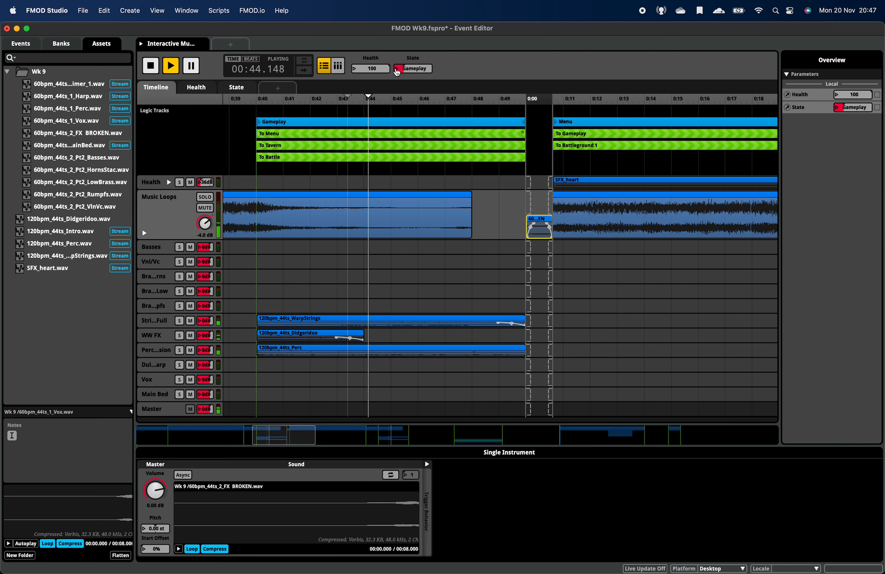
{"action": "left_click", "coordinate": [397, 72]}
{"action": "left_click", "coordinate": [414, 79]}
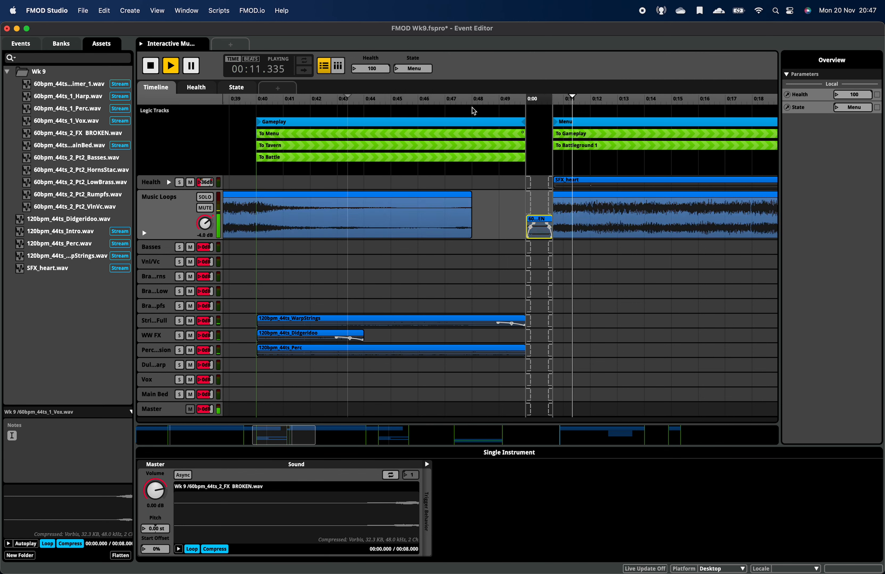
{"action": "key", "text": "space"}
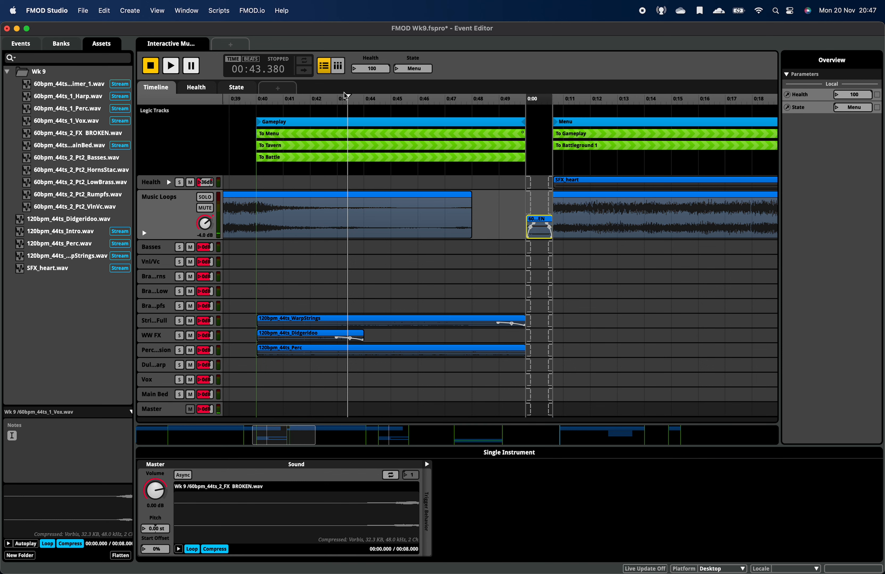
- Set State back to Gameplay, replay the section and switch State to Menu to hear the transition again
{"action": "key", "text": "space"}
{"action": "key", "text": "space"}
{"action": "left_click", "coordinate": [398, 72]}
{"action": "left_click", "coordinate": [398, 84]}
{"action": "key", "text": "space"}
{"action": "left_click", "coordinate": [401, 69]}
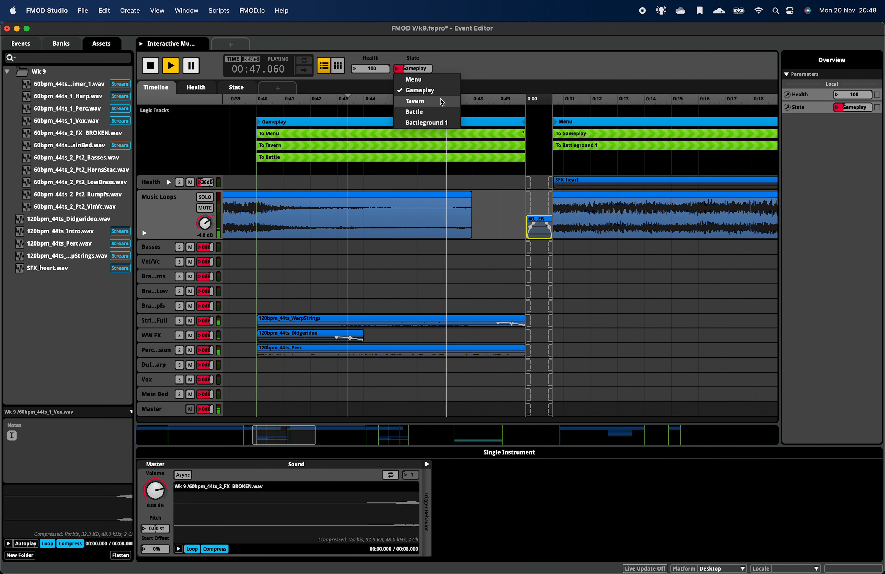
{"action": "left_click", "coordinate": [440, 79]}
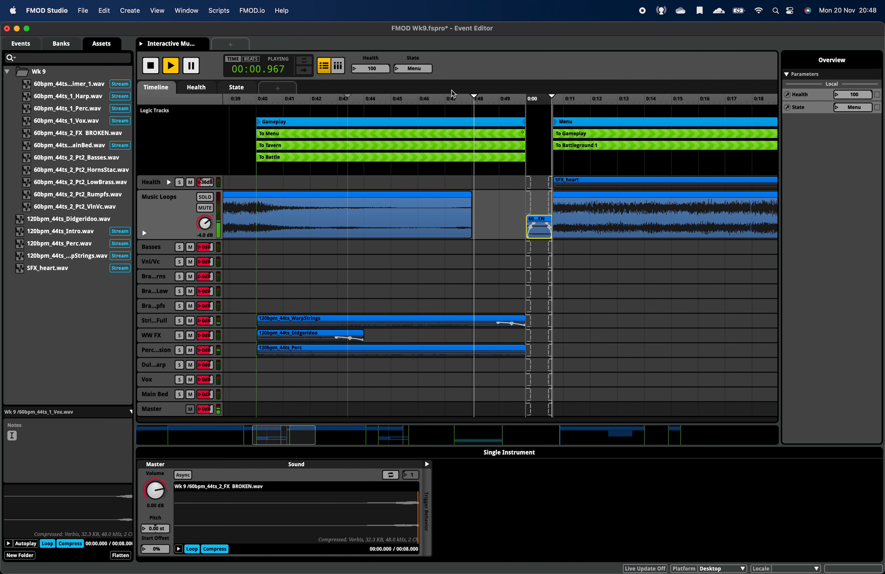
{"action": "key", "text": "space"}
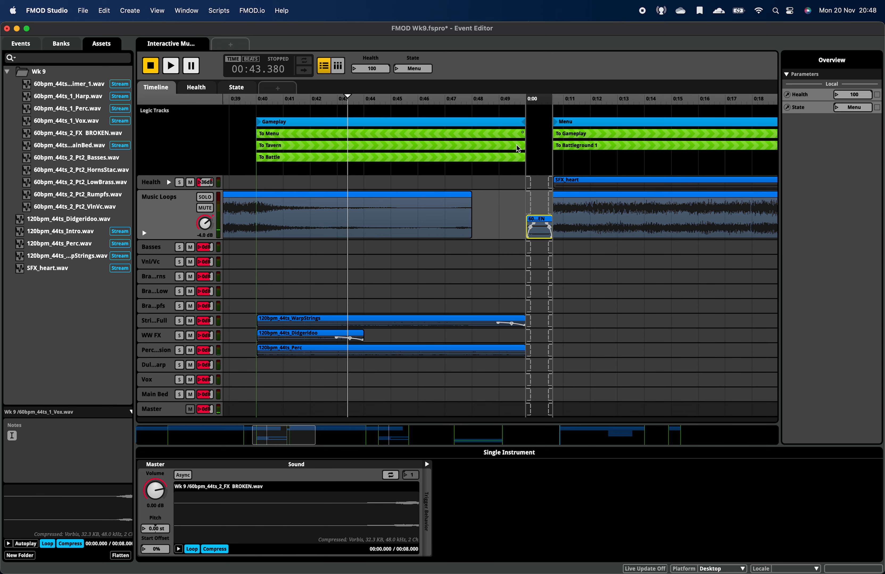
- Delete the FX BROKEN instrument from the transition region and close the region on the timeline
{"action": "key", "text": "Delete"}
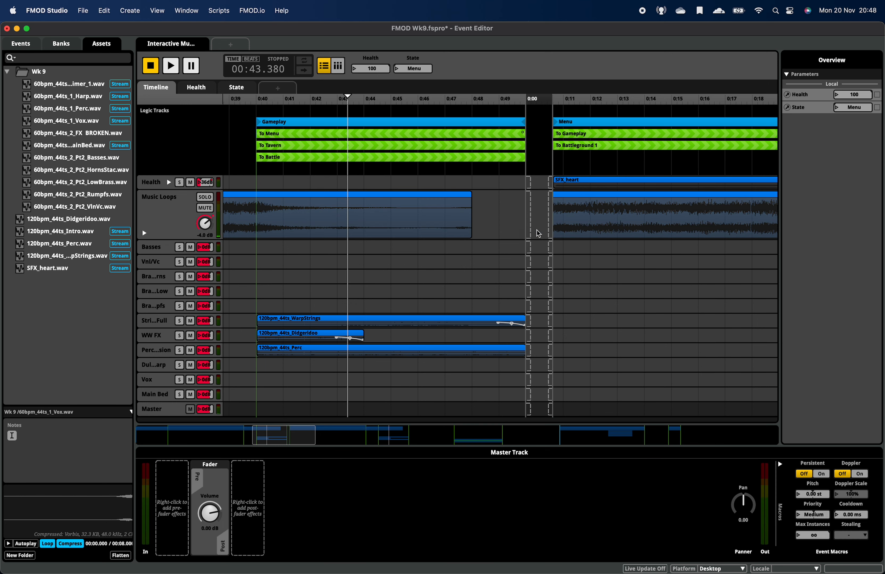
{"action": "left_click_drag", "start_coordinate": [552, 101], "coordinate": [530, 102]}
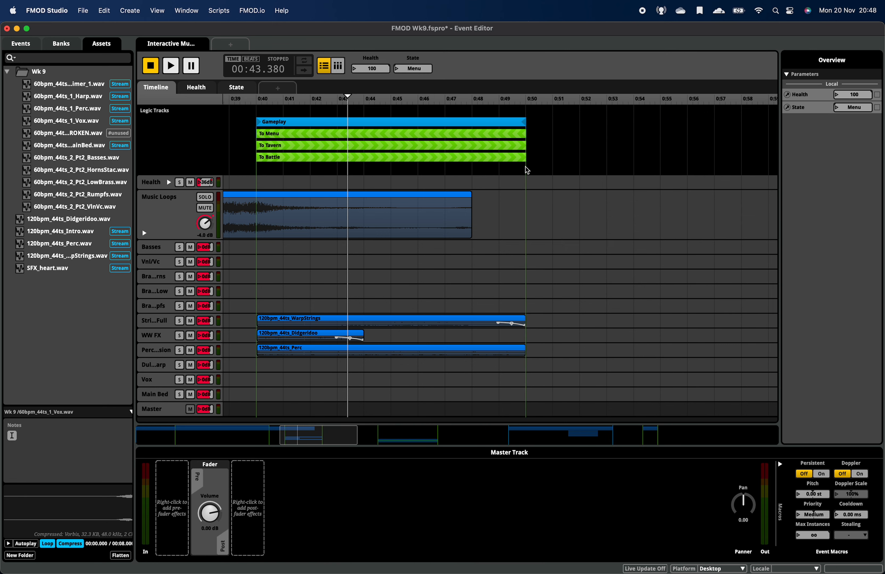
- Show the Tavern section's To Gameplay transition timeline and delete the instrument on its Music Loops track
{"action": "key", "text": "super+minus"}
{"action": "key", "text": "super+minus"}
{"action": "scroll", "coordinate": [571, 154], "scroll_direction": "right", "scroll_amount": 10}
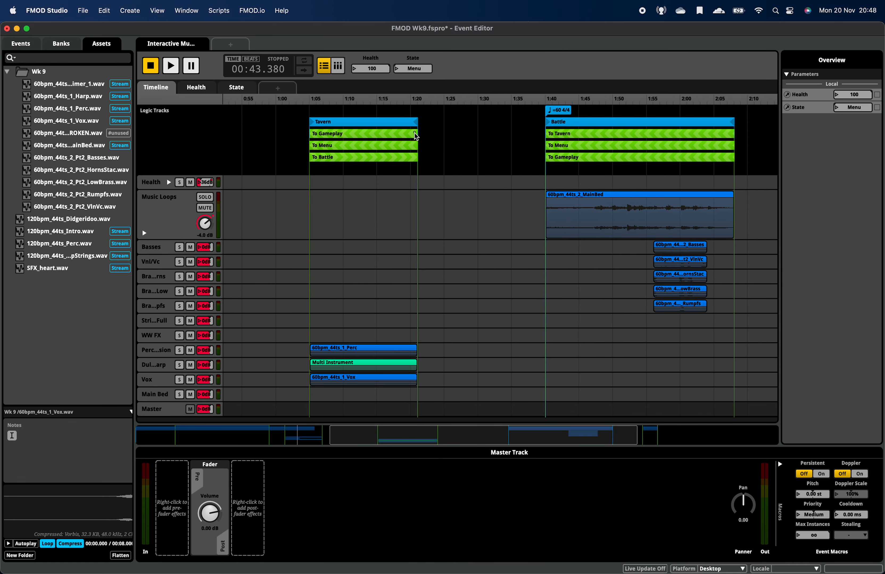
{"action": "left_click", "coordinate": [414, 135]}
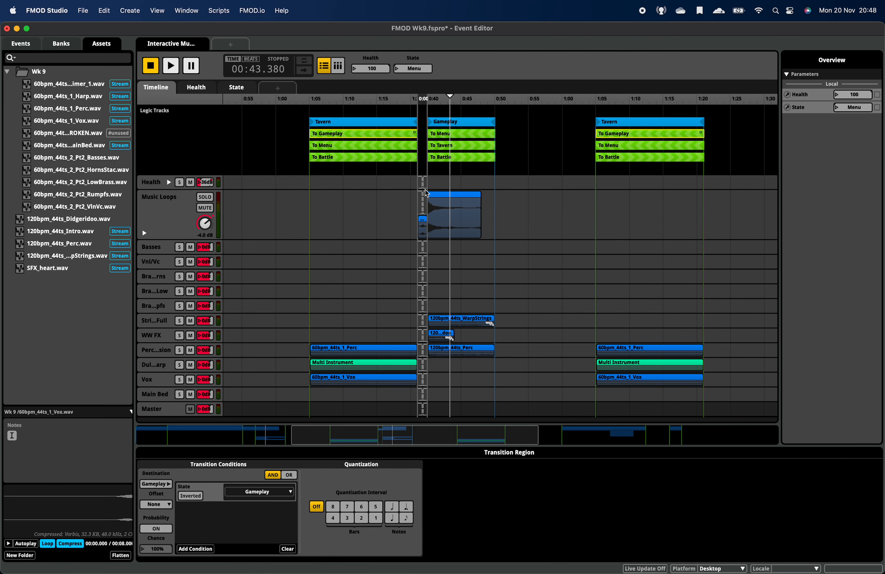
{"action": "scroll", "coordinate": [431, 207], "scroll_direction": "left", "scroll_amount": 10}
{"action": "scroll", "coordinate": [431, 207], "scroll_direction": "up", "scroll_amount": 5}
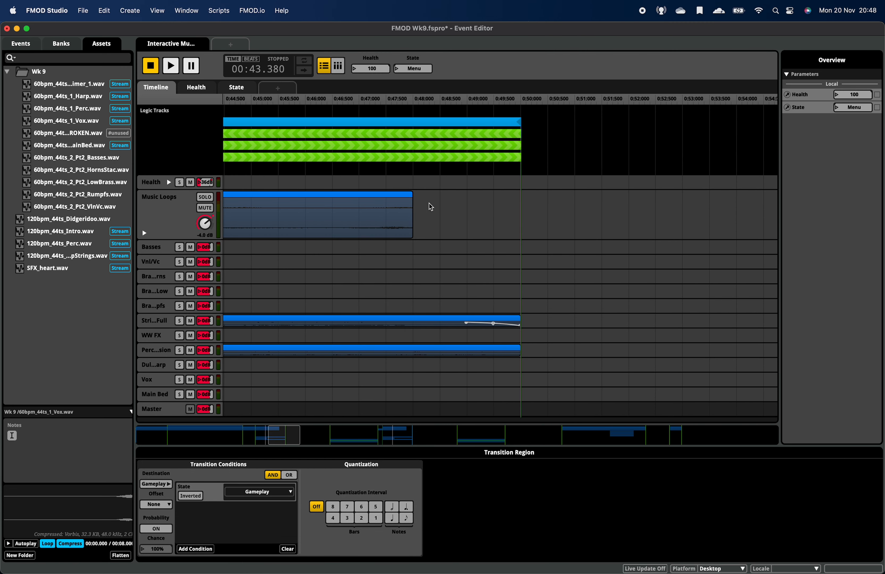
{"action": "scroll", "coordinate": [430, 207], "scroll_direction": "down", "scroll_amount": 8}
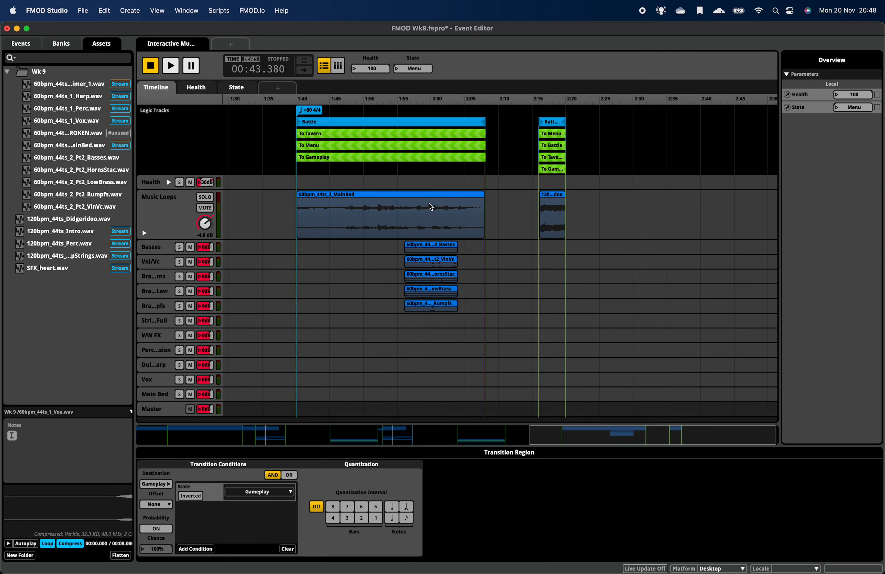
{"action": "scroll", "coordinate": [430, 207], "scroll_direction": "left", "scroll_amount": 5}
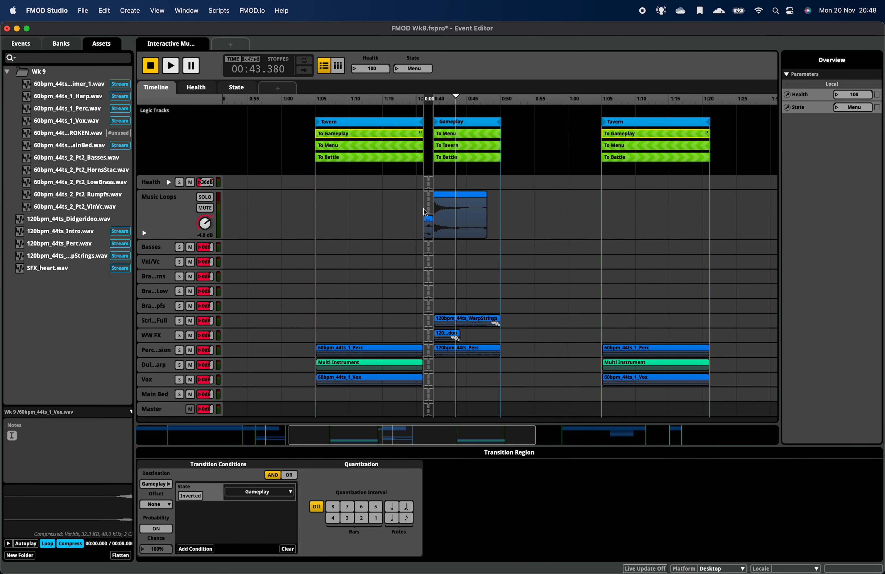
{"action": "left_click", "coordinate": [430, 225]}
{"action": "key", "text": "Delete"}
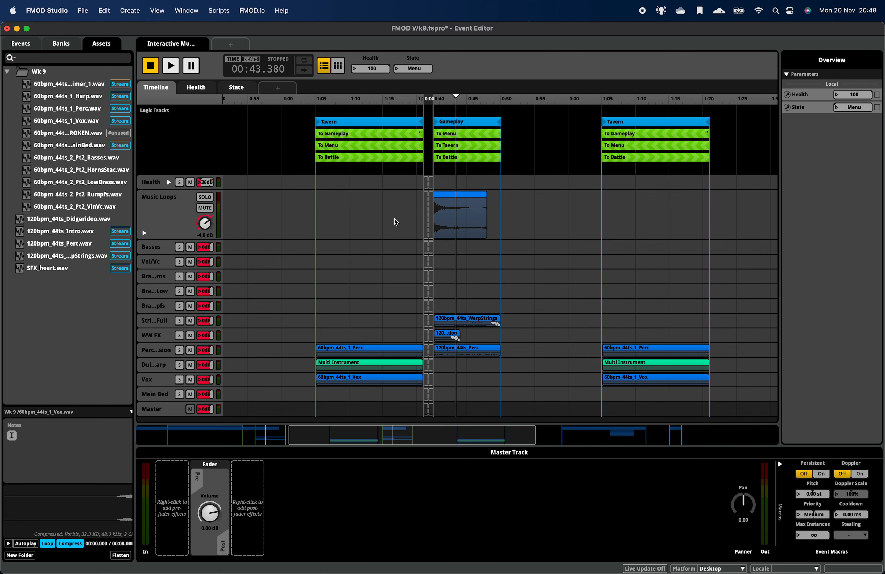
- Collapse the emptied transition timeline between Tavern and Gameplay and return to the full event timeline
{"action": "scroll", "coordinate": [396, 223], "scroll_direction": "down", "scroll_amount": 3}
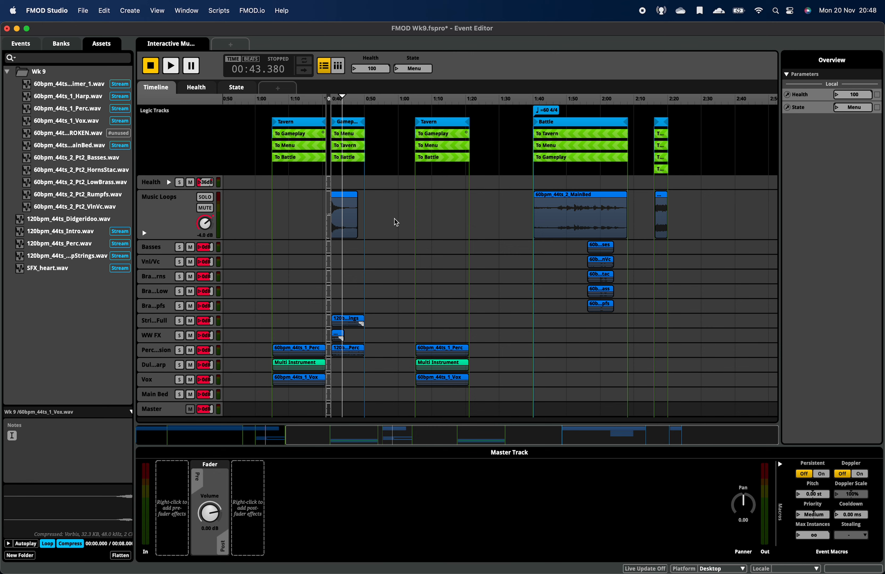
{"action": "scroll", "coordinate": [396, 222], "scroll_direction": "down", "scroll_amount": 2}
{"action": "scroll", "coordinate": [396, 222], "scroll_direction": "up", "scroll_amount": 6}
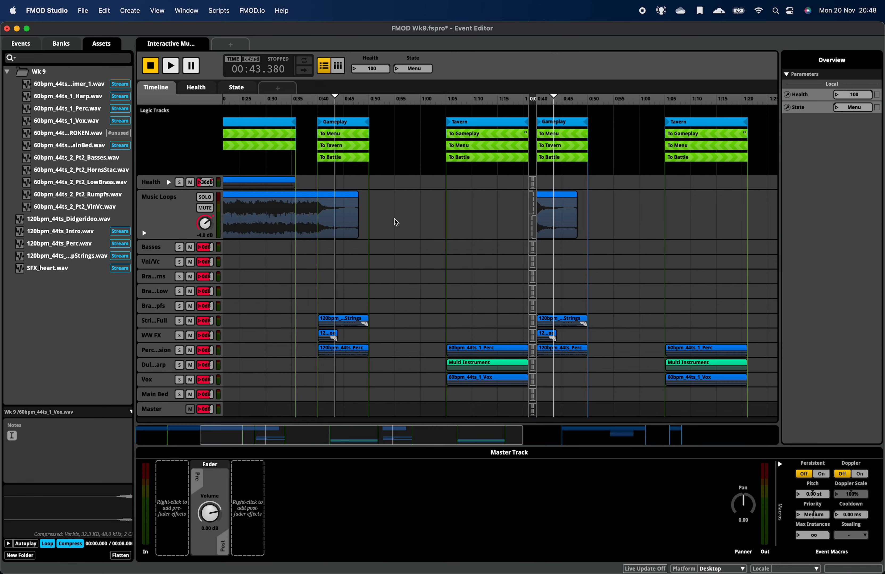
{"action": "scroll", "coordinate": [399, 222], "scroll_direction": "right", "scroll_amount": 5}
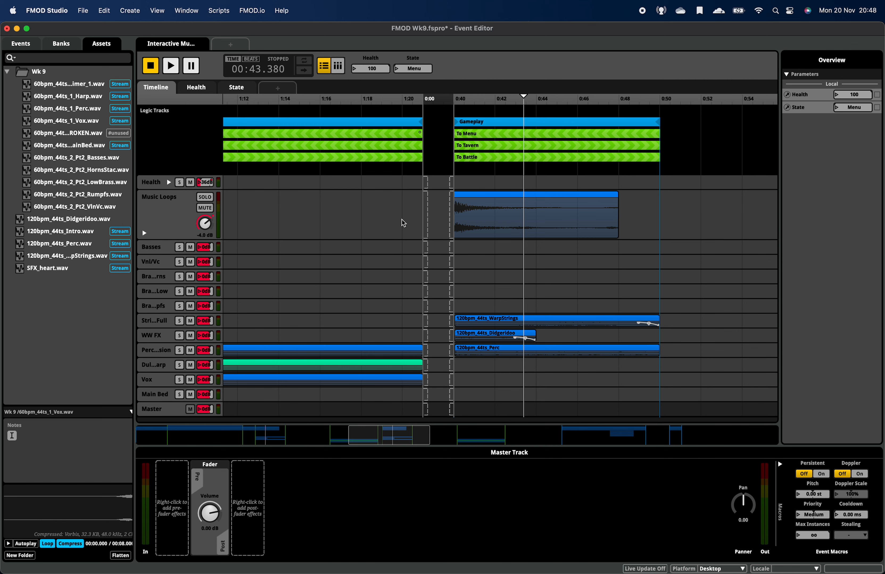
{"action": "left_click", "coordinate": [377, 249]}
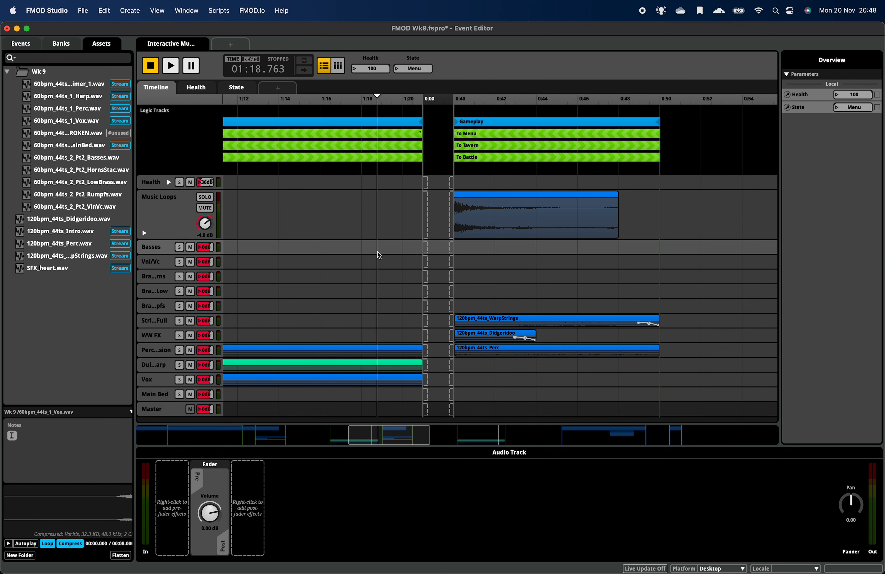
{"action": "left_click_drag", "start_coordinate": [452, 99], "coordinate": [428, 102]}
{"action": "scroll", "coordinate": [388, 196], "scroll_direction": "down", "scroll_amount": 3}
{"action": "scroll", "coordinate": [388, 194], "scroll_direction": "down", "scroll_amount": 5}
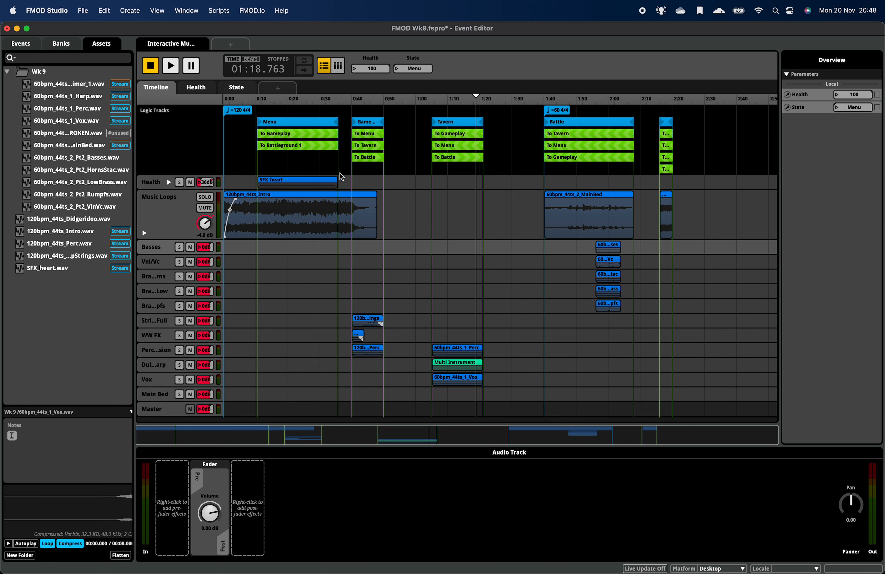
- Place the playhead at about 0:12 in the Menu section and expand the Health track to show the SFX_heart waveform
{"action": "left_click", "coordinate": [262, 98]}
{"action": "scroll", "coordinate": [265, 137], "scroll_direction": "up", "scroll_amount": 5}
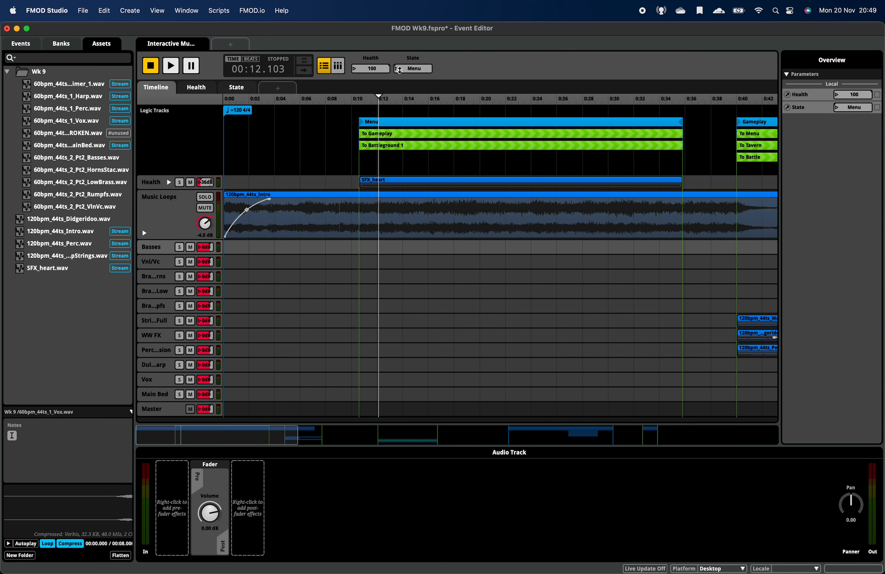
{"action": "left_click", "coordinate": [399, 69]}
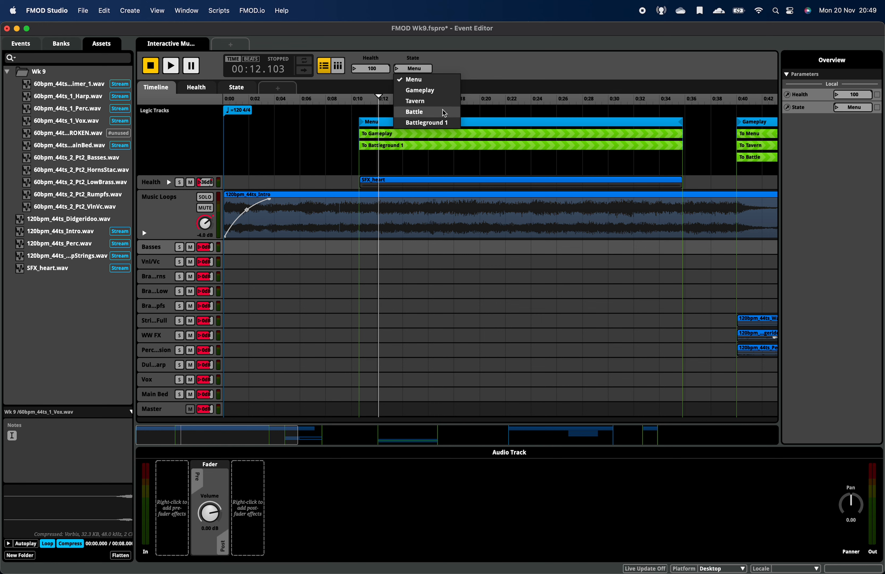
{"action": "left_click", "coordinate": [495, 79]}
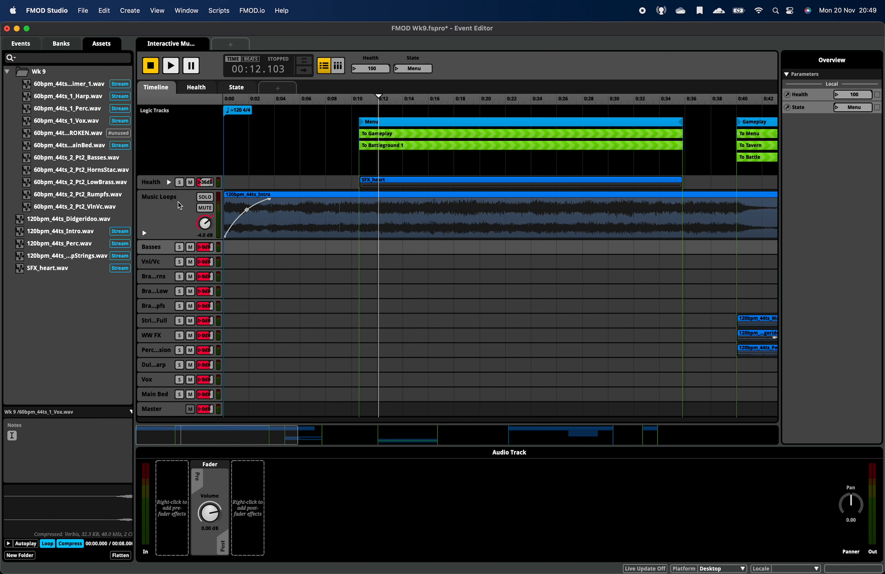
{"action": "double_click", "coordinate": [150, 189]}
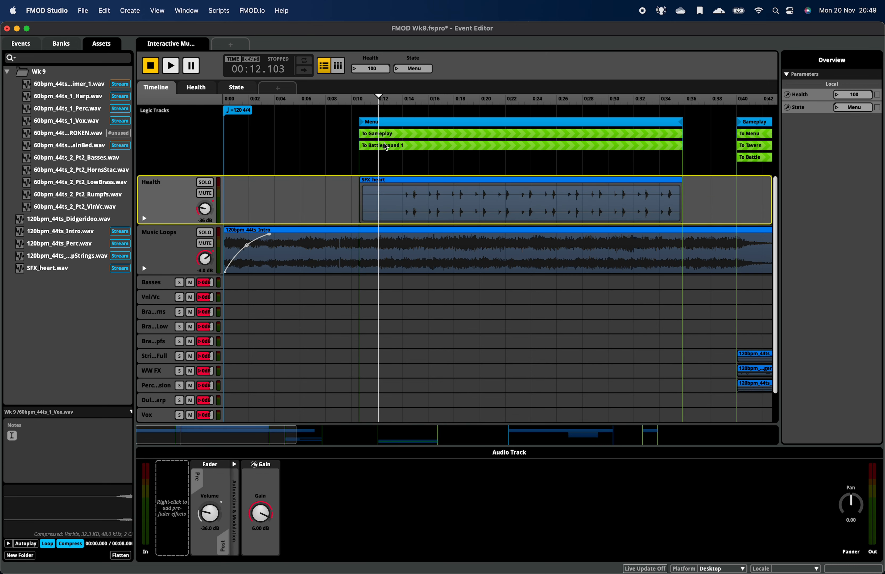
- Inspect the conditions of the To Gameplay transition and the Menu region, and play the section with State on Menu
{"action": "left_click", "coordinate": [379, 137]}
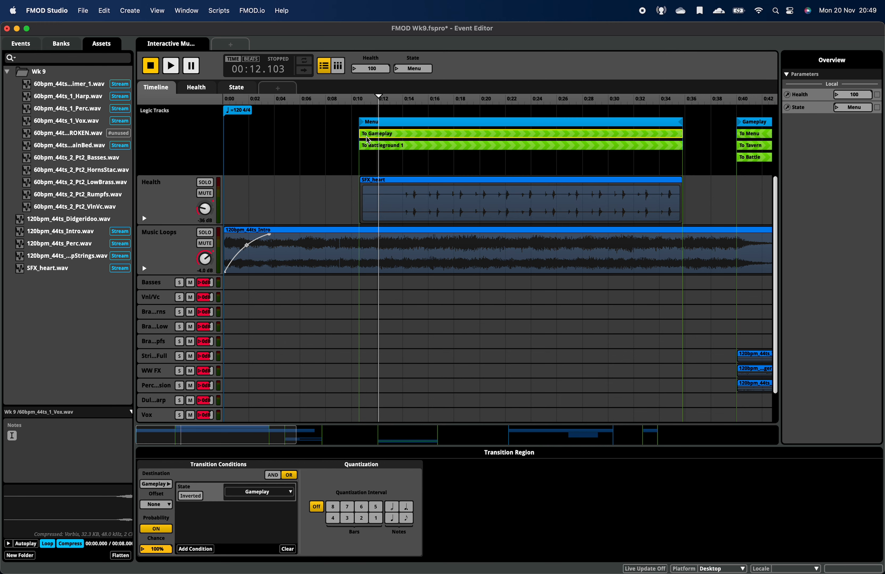
{"action": "left_click", "coordinate": [373, 123]}
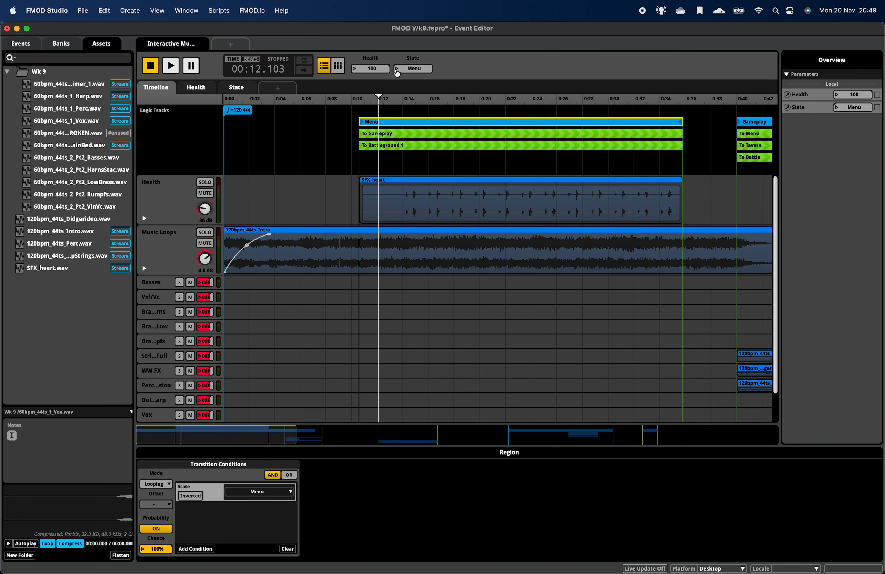
{"action": "left_click", "coordinate": [397, 71]}
{"action": "left_click", "coordinate": [399, 79]}
{"action": "key", "text": "space"}
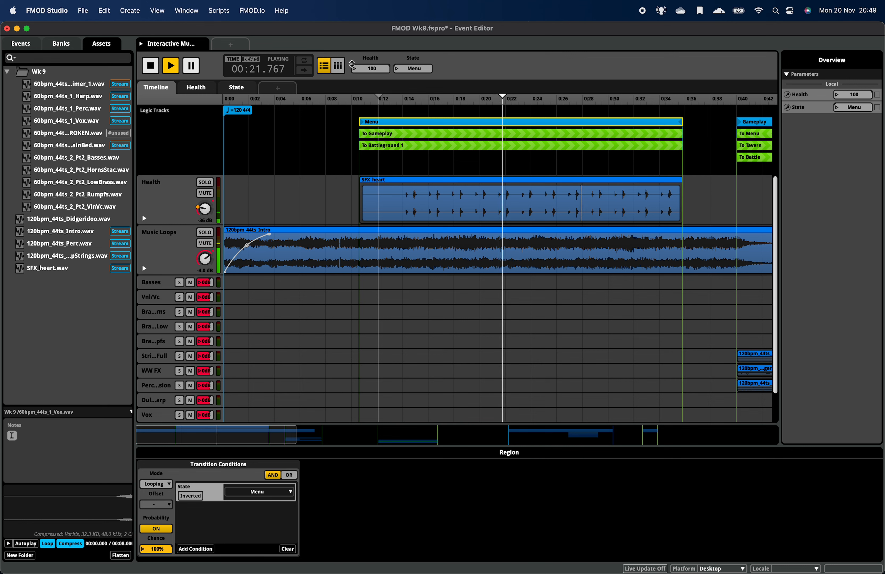
- Lower Health to 1.50 during playback and select the Music Loops track to examine its Health-driven Multiband EQ
{"action": "left_click", "coordinate": [378, 68]}
{"action": "mouse_move", "coordinate": [379, 67]}
{"action": "left_mouse_down"}
{"action": "mouse_move", "coordinate": [377, 172]}
{"action": "mouse_move", "coordinate": [374, 82]}
{"action": "mouse_move", "coordinate": [379, 123]}
{"action": "left_mouse_up"}
{"action": "mouse_move", "coordinate": [381, 154]}
{"action": "left_mouse_down"}
{"action": "mouse_move", "coordinate": [375, 50]}
{"action": "mouse_move", "coordinate": [378, 155]}
{"action": "left_mouse_up"}
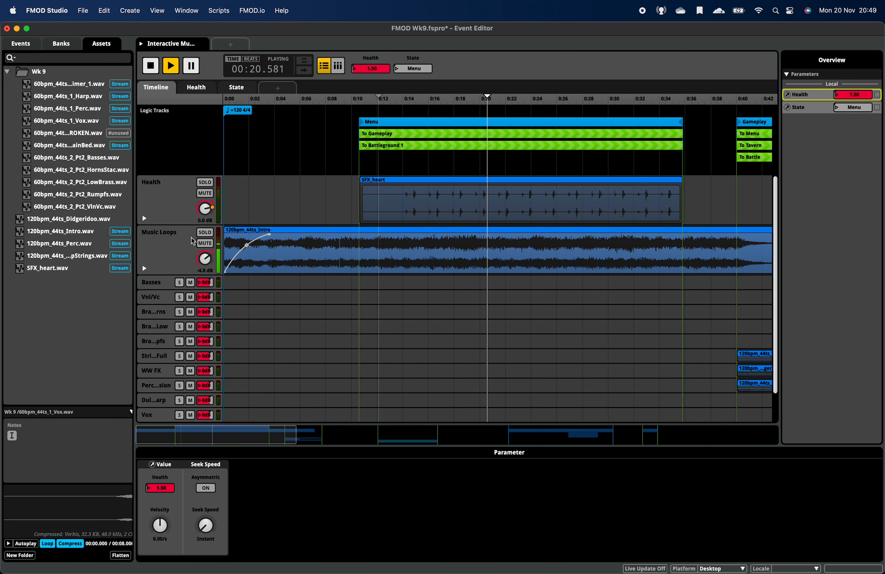
{"action": "left_click", "coordinate": [262, 230]}
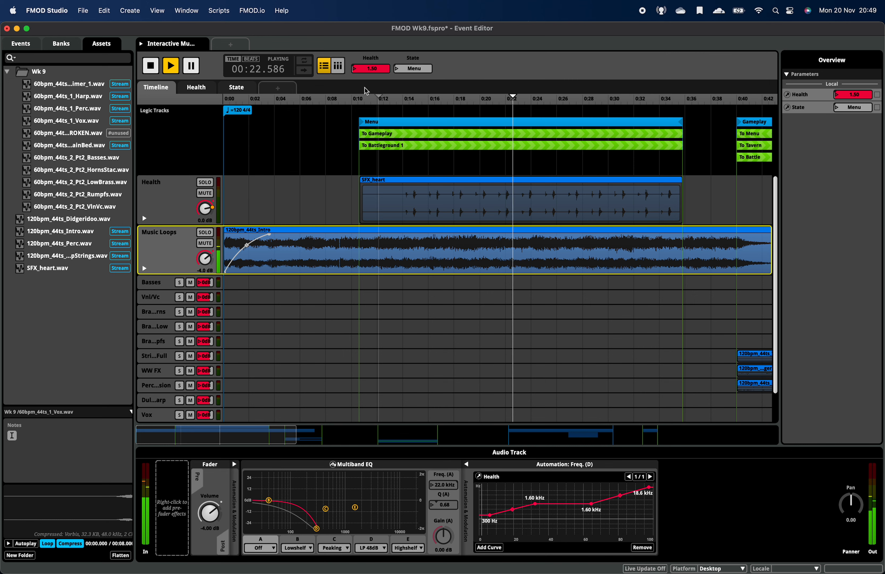
- Raise Health to 97.0 and bring it back down to 0.00 during playback to audition the Music Loops EQ automation
{"action": "mouse_move", "coordinate": [366, 69]}
{"action": "left_mouse_down"}
{"action": "mouse_move", "coordinate": [359, 88]}
{"action": "mouse_move", "coordinate": [368, 83]}
{"action": "mouse_move", "coordinate": [372, 4]}
{"action": "left_mouse_up"}
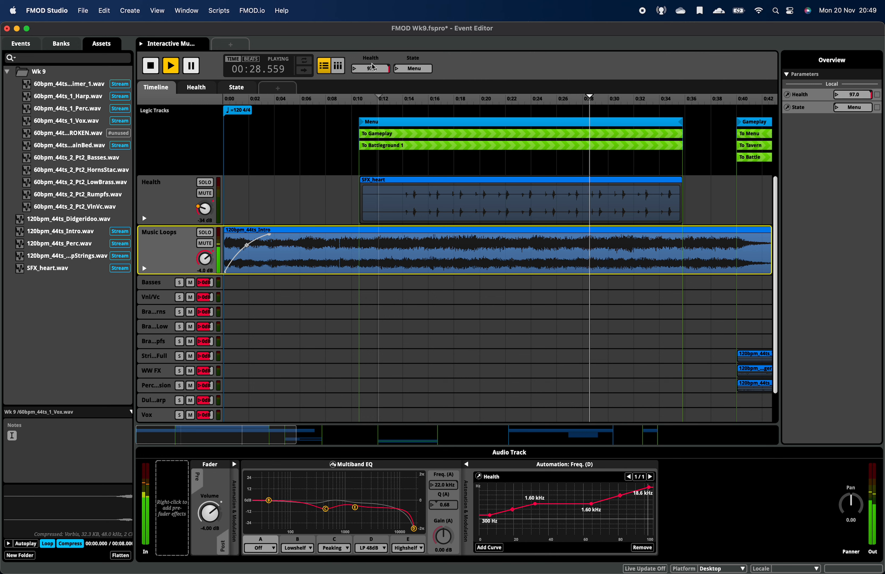
{"action": "right_click", "coordinate": [371, 66]}
{"action": "left_click", "coordinate": [374, 44]}
{"action": "right_click", "coordinate": [359, 64]}
{"action": "left_click", "coordinate": [362, 45]}
{"action": "right_click", "coordinate": [365, 69]}
{"action": "left_click", "coordinate": [369, 54]}
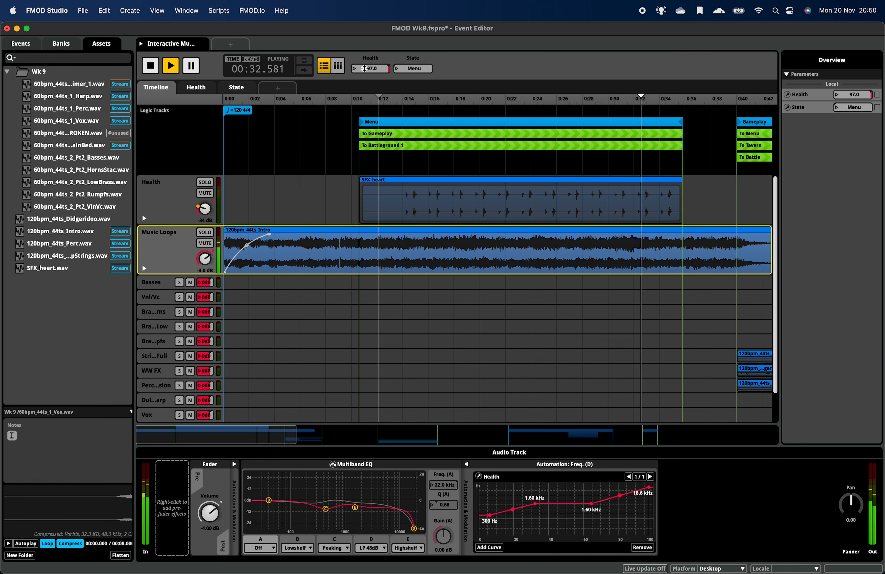
{"action": "mouse_move", "coordinate": [359, 71]}
{"action": "left_mouse_down"}
{"action": "mouse_move", "coordinate": [359, 57]}
{"action": "mouse_move", "coordinate": [361, 167]}
{"action": "left_mouse_up"}
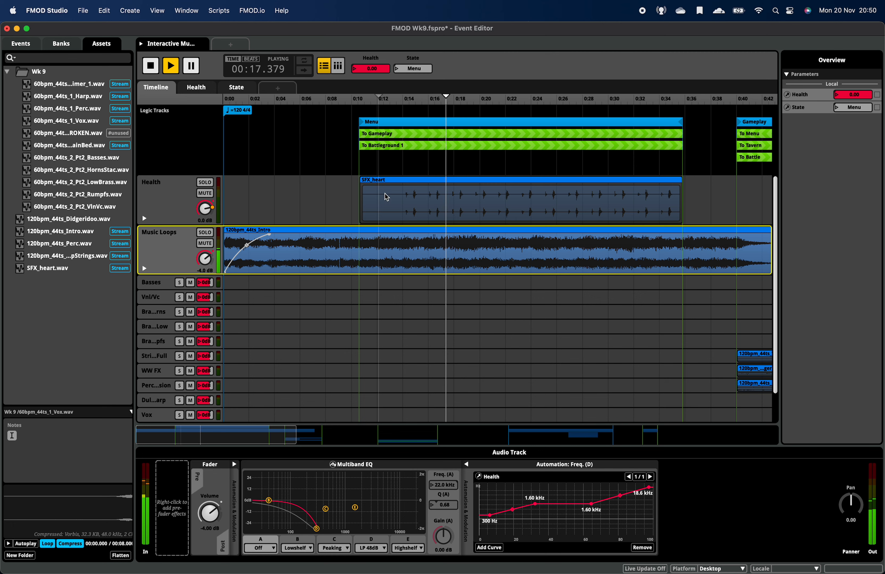
- Set the SFX_heart instrument on the Health track to loop infinitely and turn off its Async mode
{"action": "left_click", "coordinate": [384, 193]}
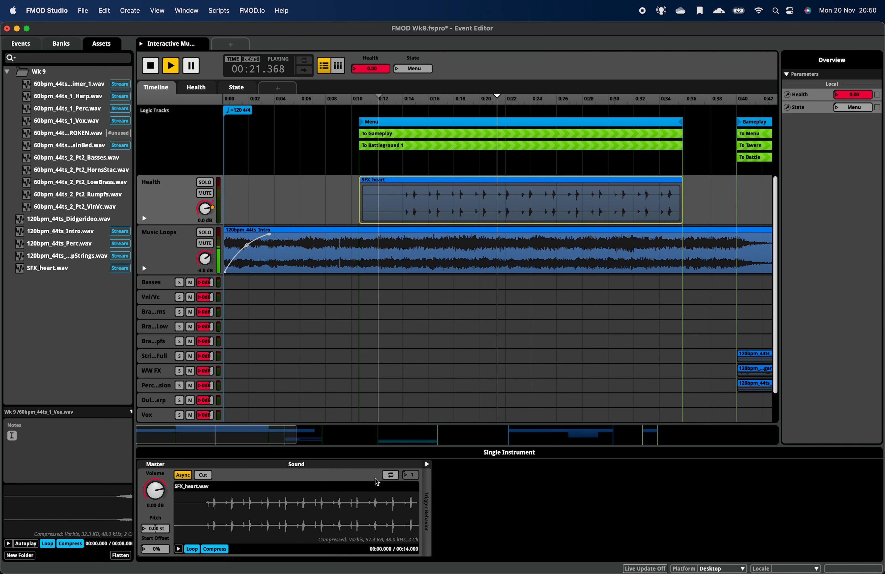
{"action": "left_click", "coordinate": [390, 475]}
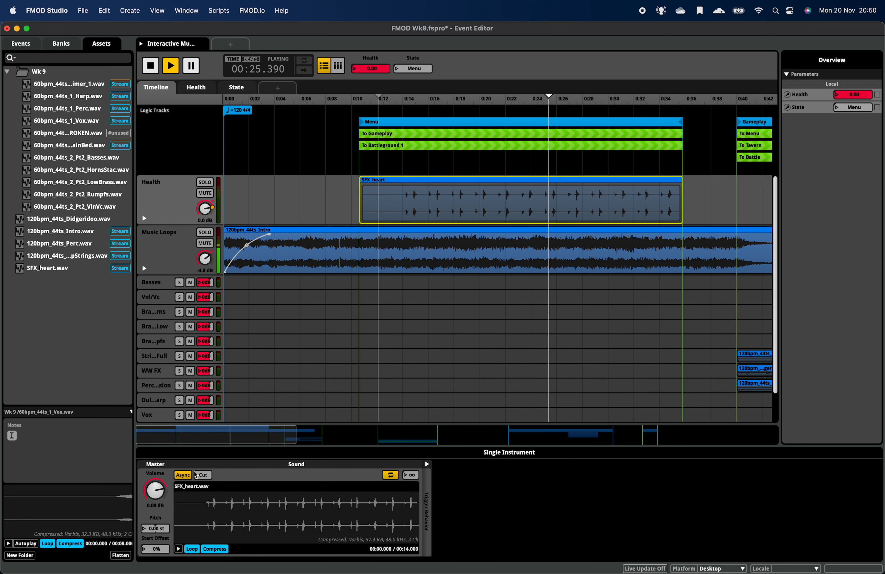
{"action": "left_click", "coordinate": [183, 476]}
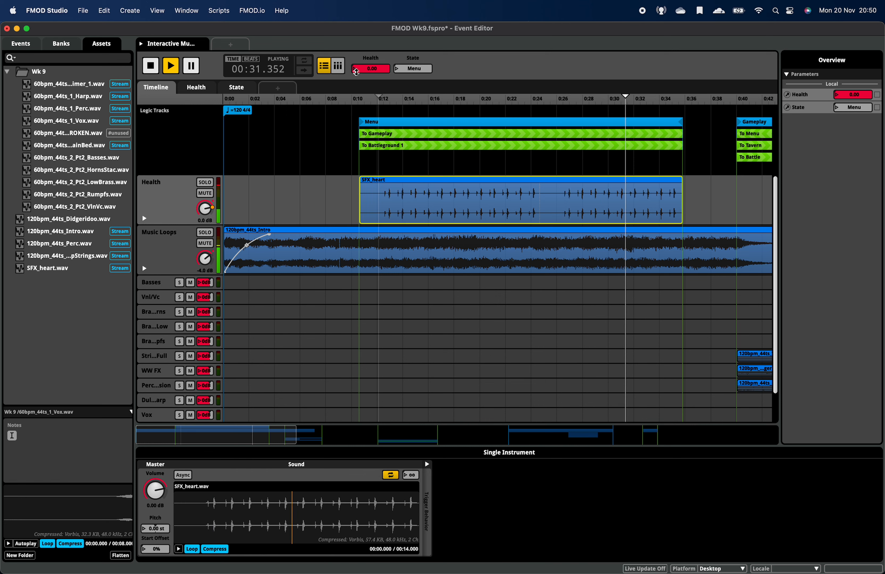
- Audition the looping heartbeat by moving Health to 44.5, 12.5 and 100, check the Music Loops EQ and stop playback
{"action": "left_click_drag", "start_coordinate": [356, 76], "coordinate": [364, 35]}
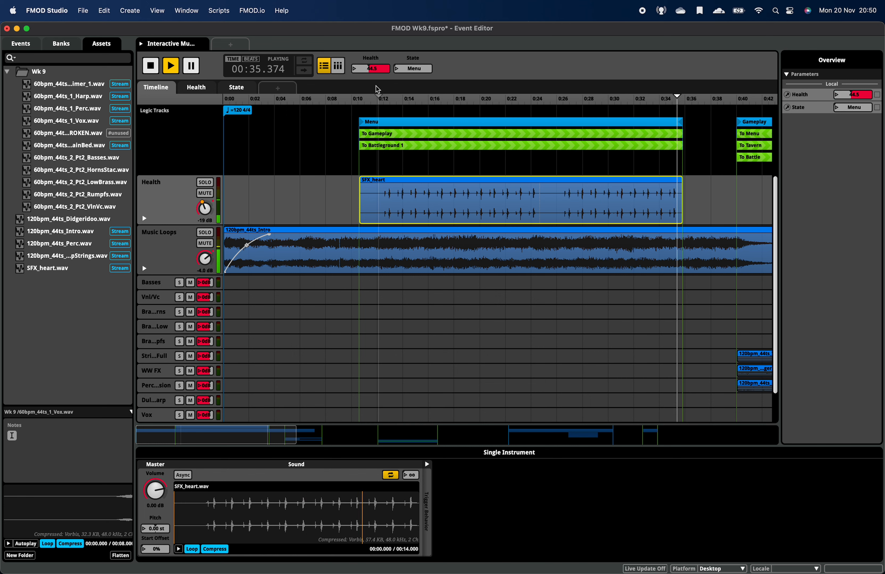
{"action": "mouse_move", "coordinate": [370, 71]}
{"action": "left_mouse_down"}
{"action": "mouse_move", "coordinate": [386, 10]}
{"action": "mouse_move", "coordinate": [382, 98]}
{"action": "left_mouse_up"}
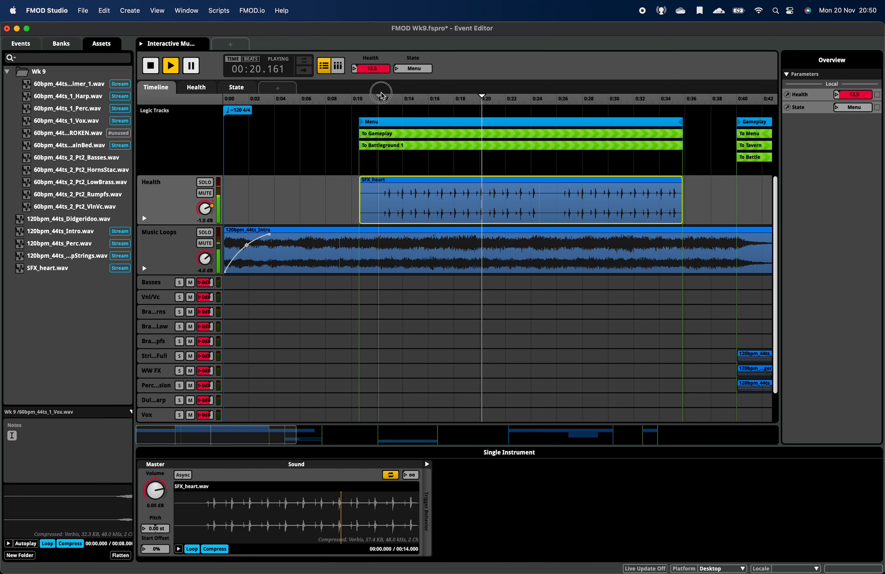
{"action": "mouse_move", "coordinate": [382, 97]}
{"action": "left_mouse_down"}
{"action": "mouse_move", "coordinate": [381, 112]}
{"action": "mouse_move", "coordinate": [391, 14]}
{"action": "left_mouse_up"}
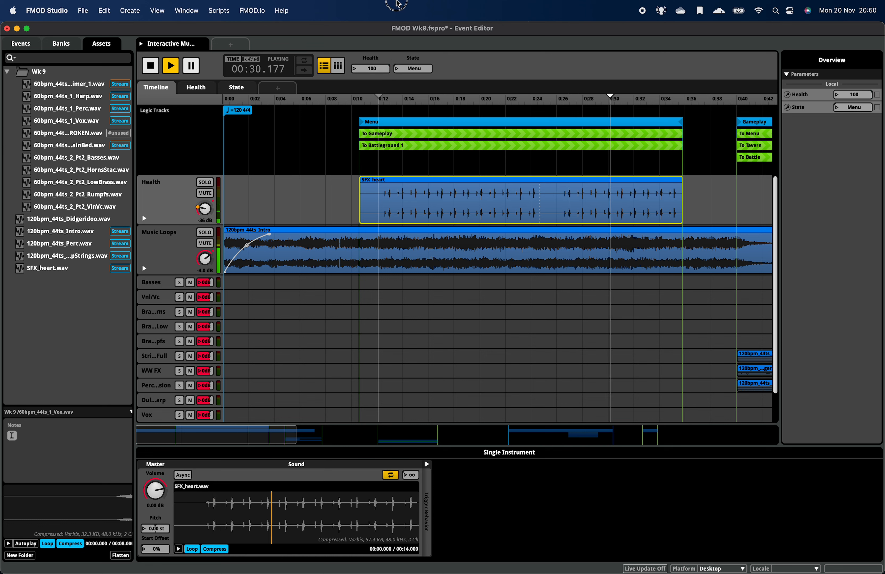
{"action": "left_click", "coordinate": [172, 252]}
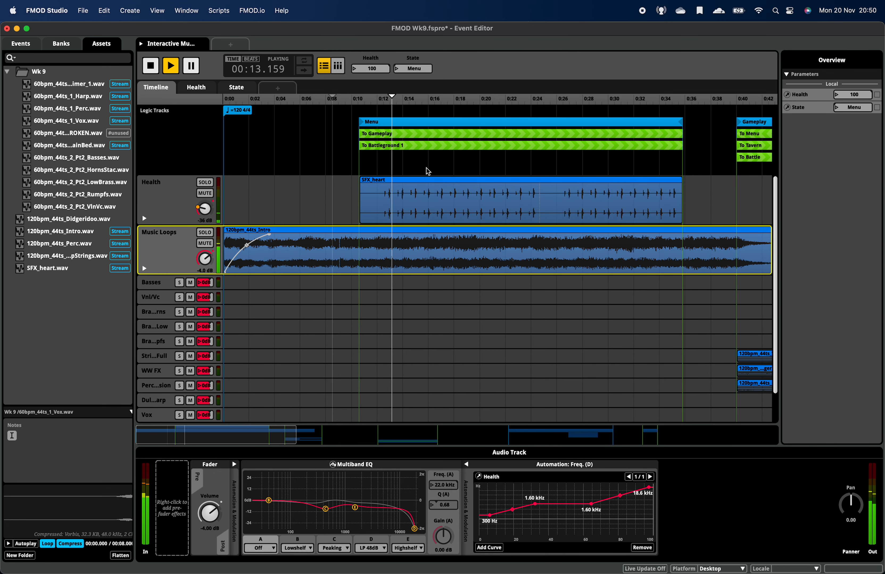
{"action": "key", "text": "space"}
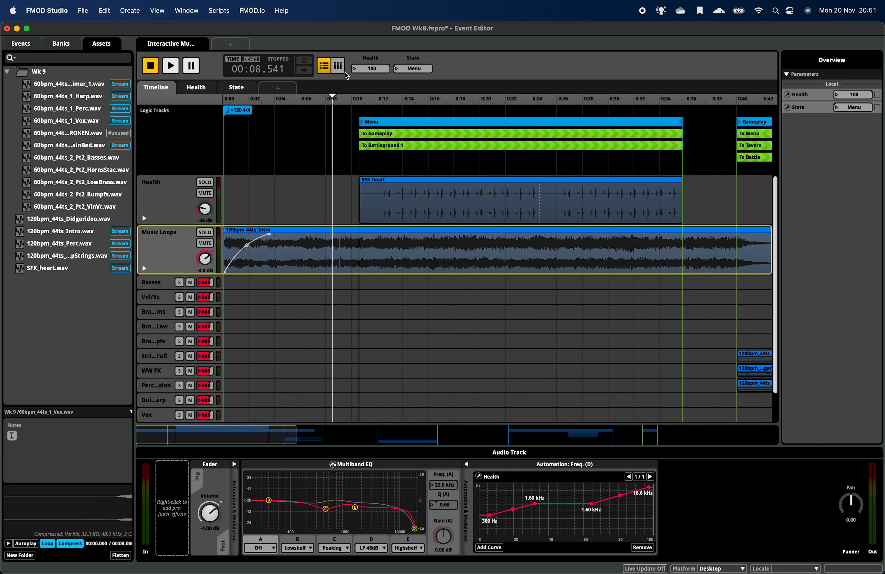
- Add a local continuous user parameter named Vitality with a range starting at 0
{"action": "left_click", "coordinate": [136, 13]}
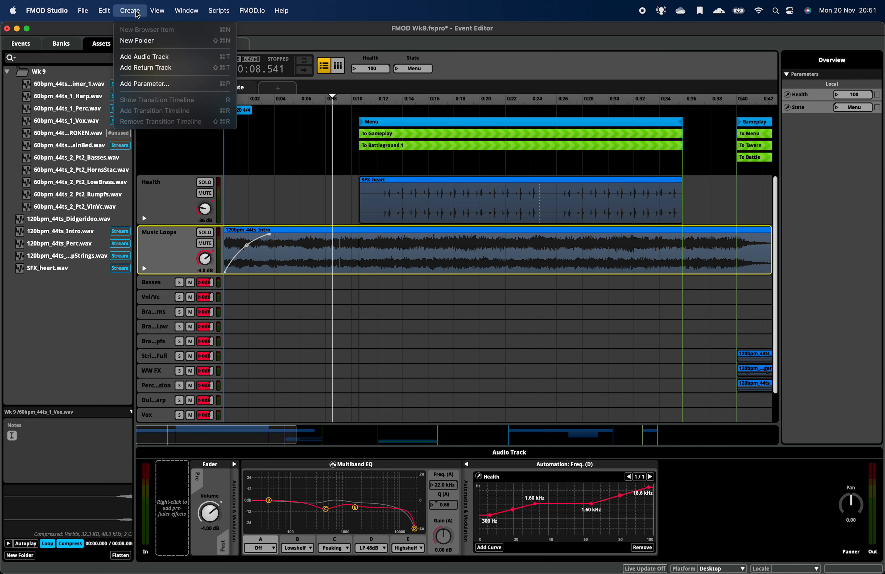
{"action": "left_click", "coordinate": [145, 84]}
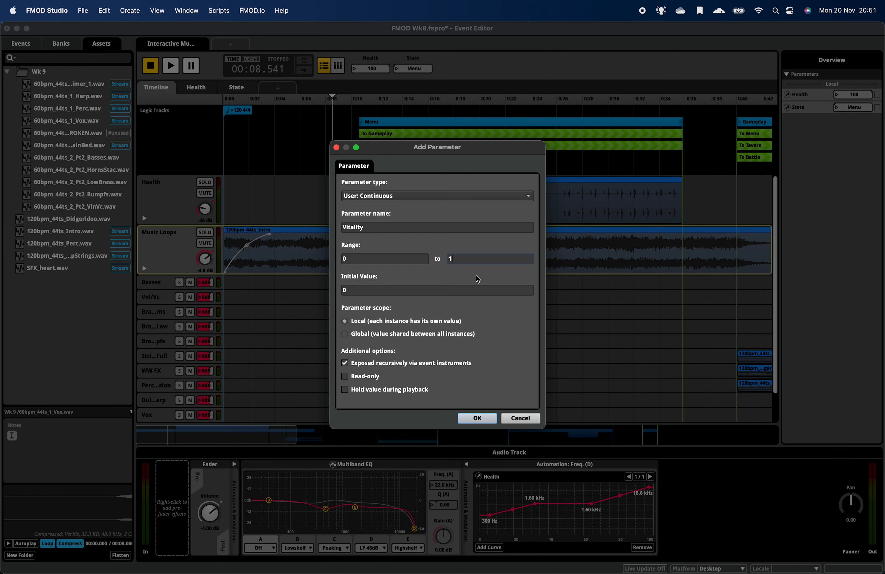
{"action": "key", "text": "Tab"}
{"action": "left_click", "coordinate": [478, 419]}
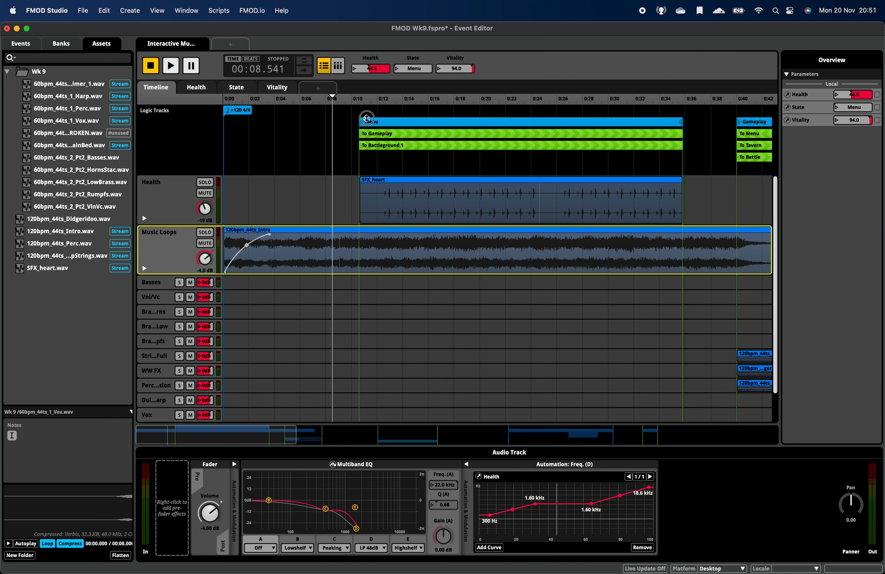
- Set Vitality to 100 and look through the Health, State and Vitality parameter sheets, ending on the timeline
{"action": "right_click", "coordinate": [468, 70]}
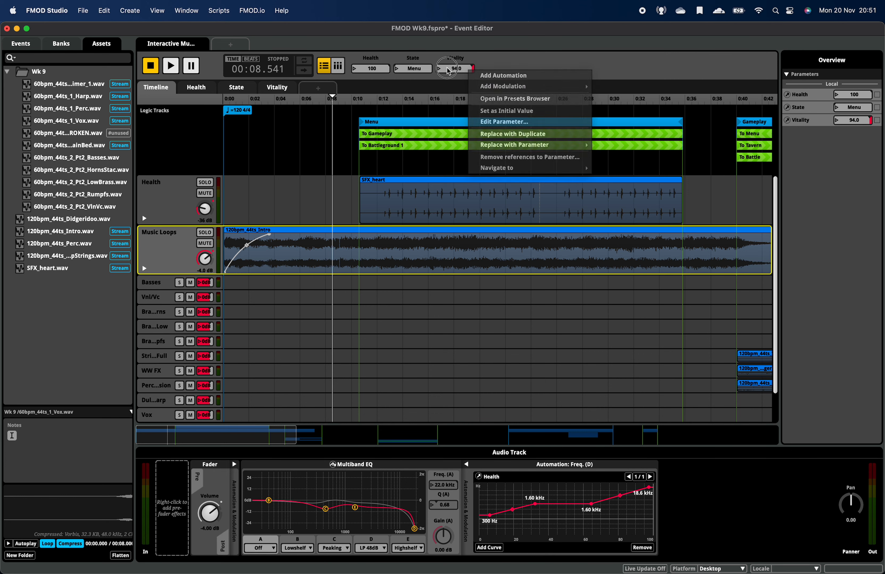
{"action": "left_click", "coordinate": [455, 71]}
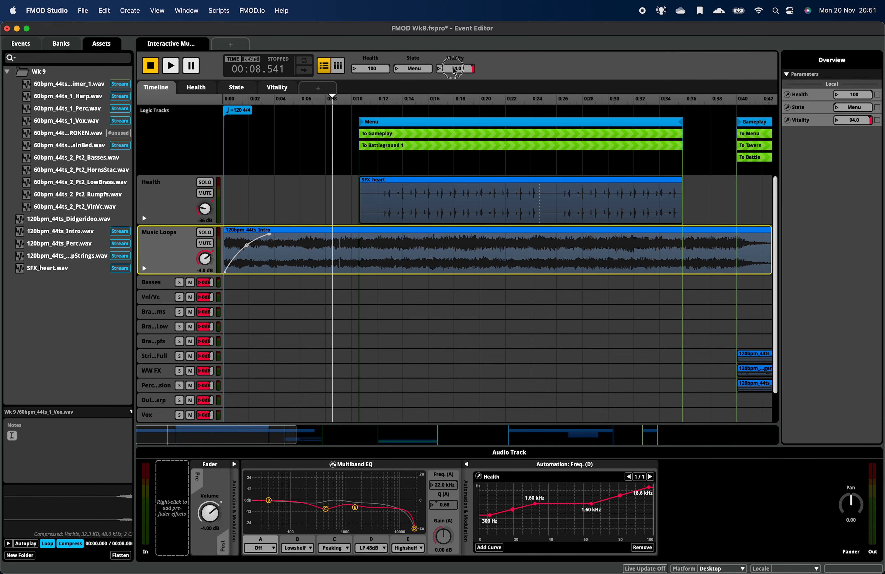
{"action": "left_click", "coordinate": [197, 87]}
{"action": "left_click", "coordinate": [236, 87]}
{"action": "left_click", "coordinate": [276, 88]}
{"action": "left_click", "coordinate": [242, 88]}
{"action": "left_click", "coordinate": [204, 89]}
{"action": "left_click", "coordinate": [163, 89]}
{"action": "left_click", "coordinate": [195, 89]}
{"action": "left_click", "coordinate": [227, 90]}
{"action": "left_click", "coordinate": [271, 89]}
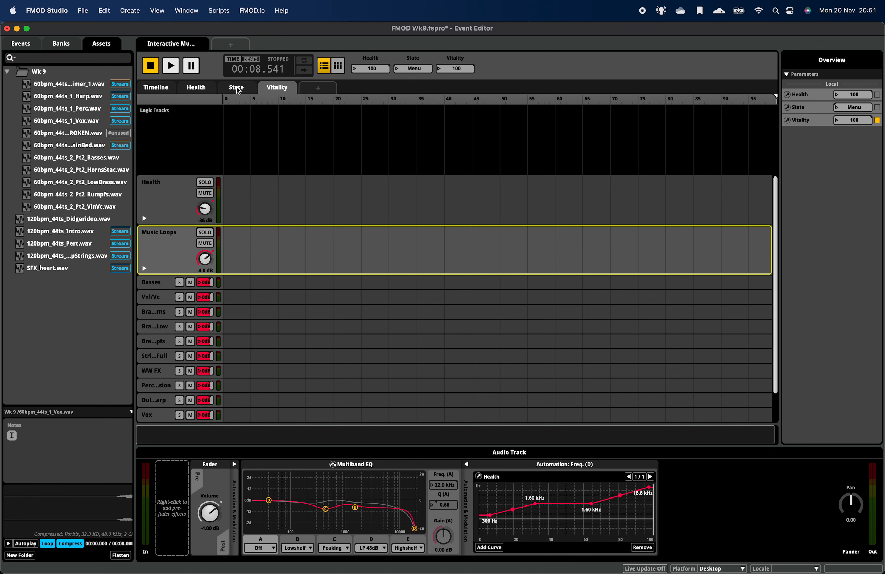
{"action": "left_click", "coordinate": [236, 88]}
{"action": "left_click", "coordinate": [207, 87]}
{"action": "left_click", "coordinate": [275, 89]}
{"action": "scroll", "coordinate": [173, 300], "scroll_direction": "down", "scroll_amount": 3}
{"action": "scroll", "coordinate": [174, 300], "scroll_direction": "up", "scroll_amount": 3}
{"action": "scroll", "coordinate": [174, 300], "scroll_direction": "down", "scroll_amount": 3}
{"action": "scroll", "coordinate": [174, 300], "scroll_direction": "up", "scroll_amount": 3}
{"action": "left_click", "coordinate": [156, 86]}
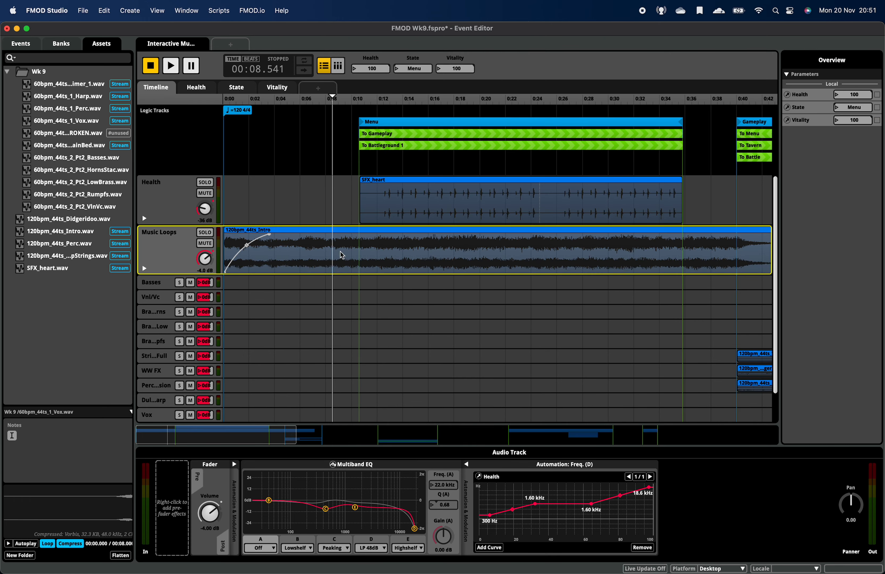
- Examine the Music Loops automation lanes and the regions along the timeline from Menu to Battle
{"action": "left_click", "coordinate": [145, 269]}
{"action": "left_click", "coordinate": [145, 269]}
{"action": "scroll", "coordinate": [383, 294], "scroll_direction": "down", "scroll_amount": 2}
{"action": "scroll", "coordinate": [416, 294], "scroll_direction": "up", "scroll_amount": 2}
{"action": "scroll", "coordinate": [416, 294], "scroll_direction": "right", "scroll_amount": 10}
{"action": "scroll", "coordinate": [416, 295], "scroll_direction": "right", "scroll_amount": 4}
{"action": "scroll", "coordinate": [416, 295], "scroll_direction": "down", "scroll_amount": 2}
{"action": "scroll", "coordinate": [385, 108], "scroll_direction": "left", "scroll_amount": 2}
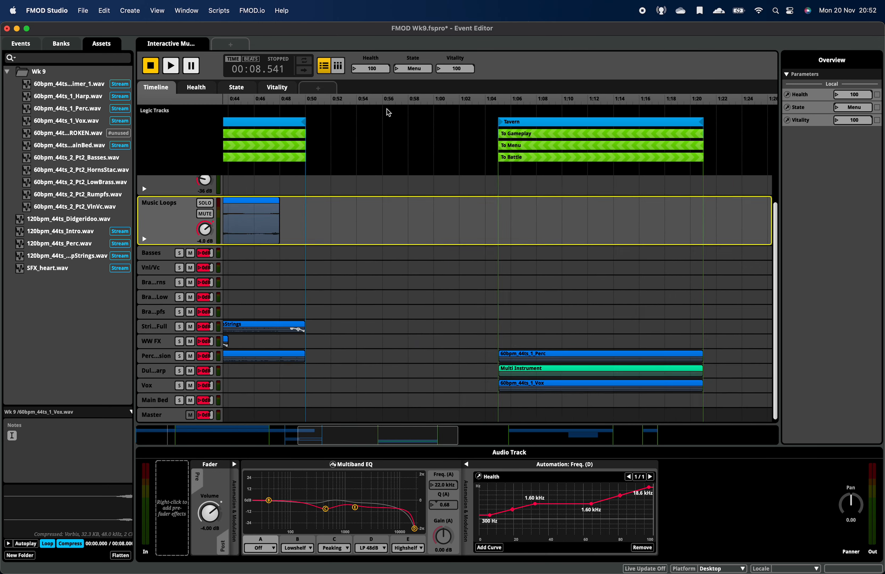
{"action": "scroll", "coordinate": [387, 113], "scroll_direction": "left", "scroll_amount": 10}
{"action": "scroll", "coordinate": [330, 122], "scroll_direction": "up", "scroll_amount": 1}
{"action": "scroll", "coordinate": [447, 187], "scroll_direction": "right", "scroll_amount": 20}
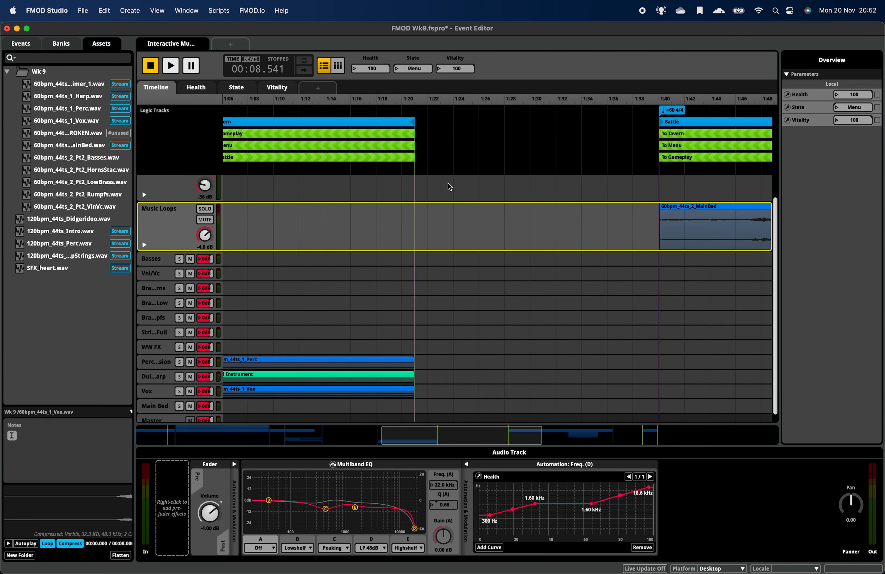
{"action": "scroll", "coordinate": [450, 187], "scroll_direction": "up", "scroll_amount": 1}
{"action": "scroll", "coordinate": [449, 188], "scroll_direction": "left", "scroll_amount": 1}
{"action": "scroll", "coordinate": [450, 187], "scroll_direction": "up", "scroll_amount": 1}
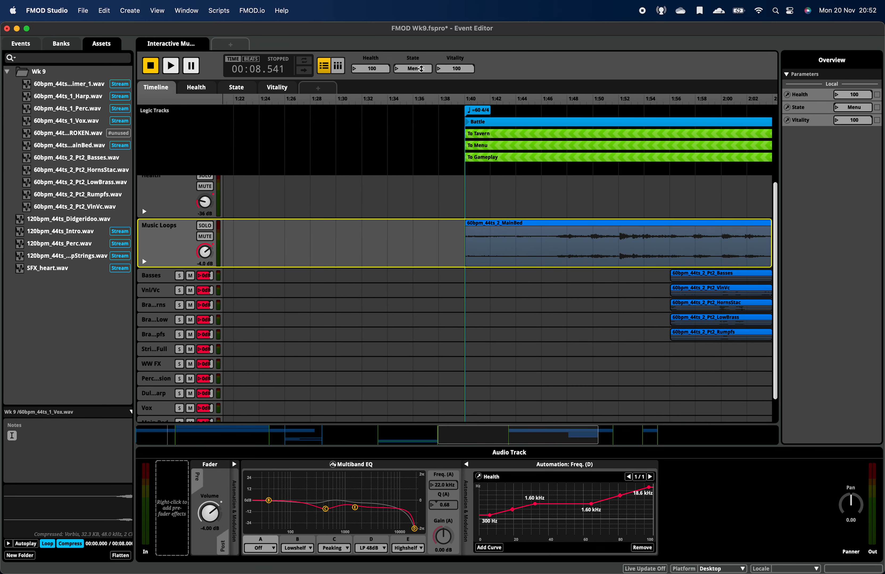
- Set State to Battle, audition the Battle section from about 1:43 and stop playback
{"action": "left_click", "coordinate": [398, 68]}
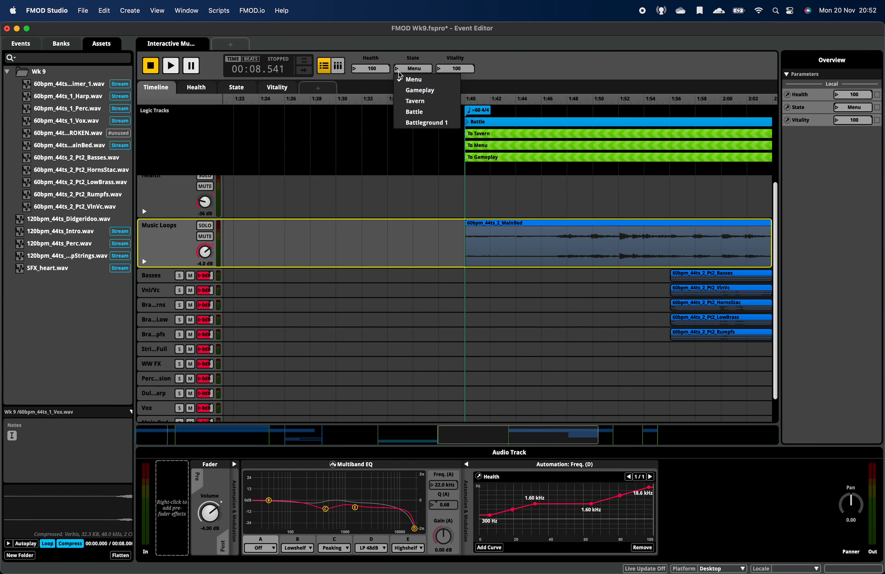
{"action": "left_click", "coordinate": [414, 112]}
{"action": "key", "text": "space"}
{"action": "left_click", "coordinate": [507, 102]}
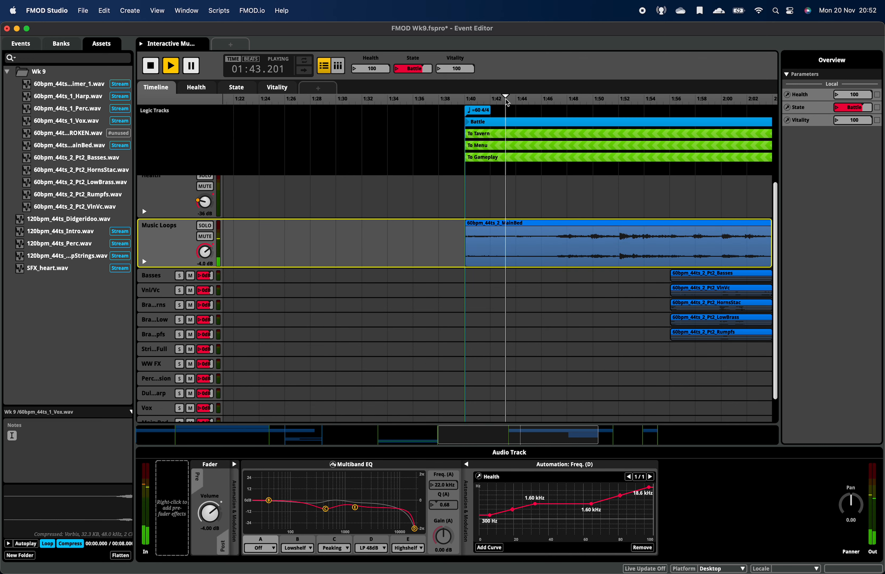
{"action": "scroll", "coordinate": [515, 124], "scroll_direction": "right", "scroll_amount": 5}
{"action": "scroll", "coordinate": [515, 123], "scroll_direction": "up", "scroll_amount": 1}
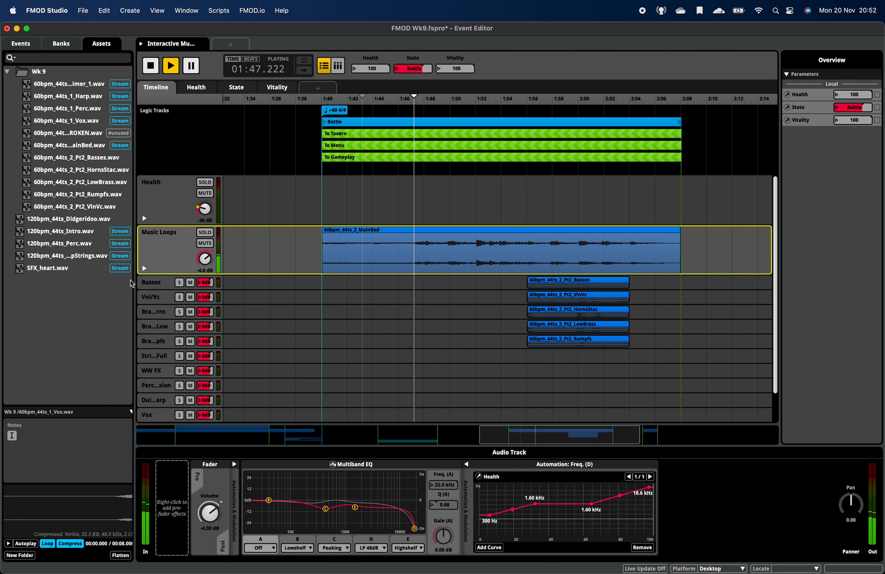
{"action": "left_click", "coordinate": [144, 268]}
{"action": "left_click", "coordinate": [144, 268]}
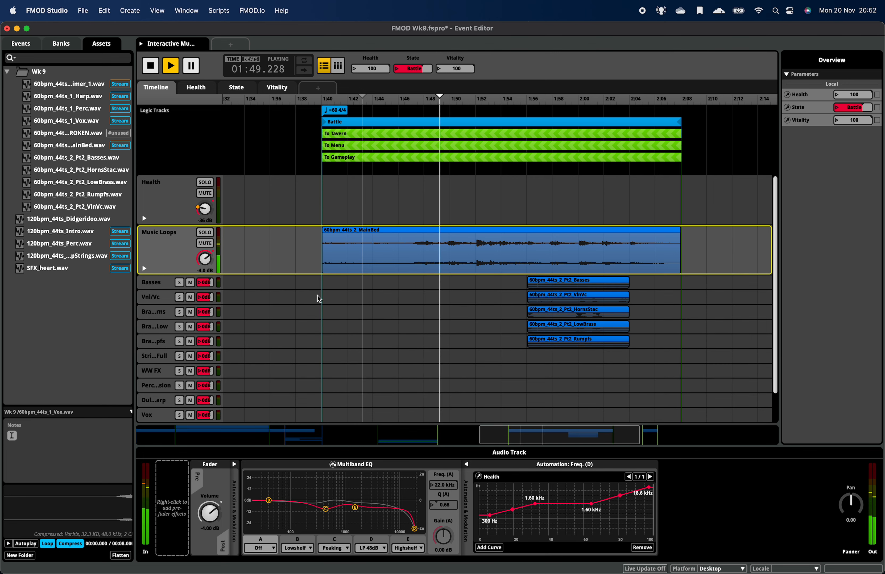
{"action": "key", "text": "space"}
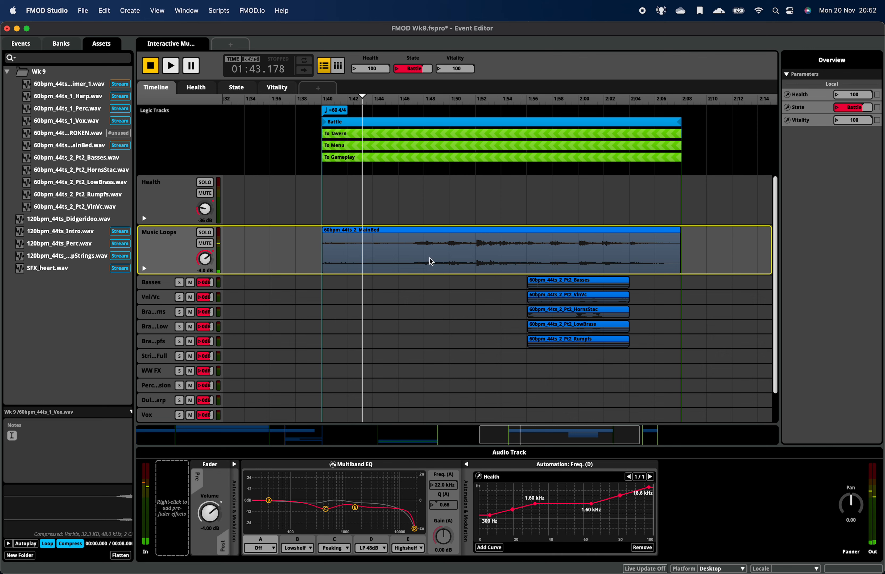
- Briefly replay the Battle section of the Music Loops track and stop playback
{"action": "left_click", "coordinate": [432, 260]}
{"action": "left_click", "coordinate": [181, 252]}
{"action": "left_click", "coordinate": [371, 252]}
{"action": "left_click", "coordinate": [190, 250]}
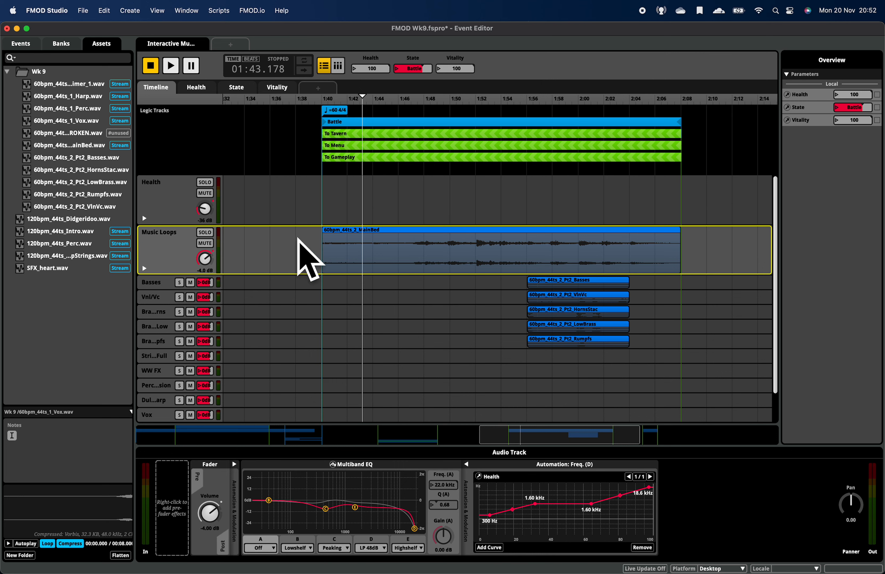
{"action": "key", "text": "space"}
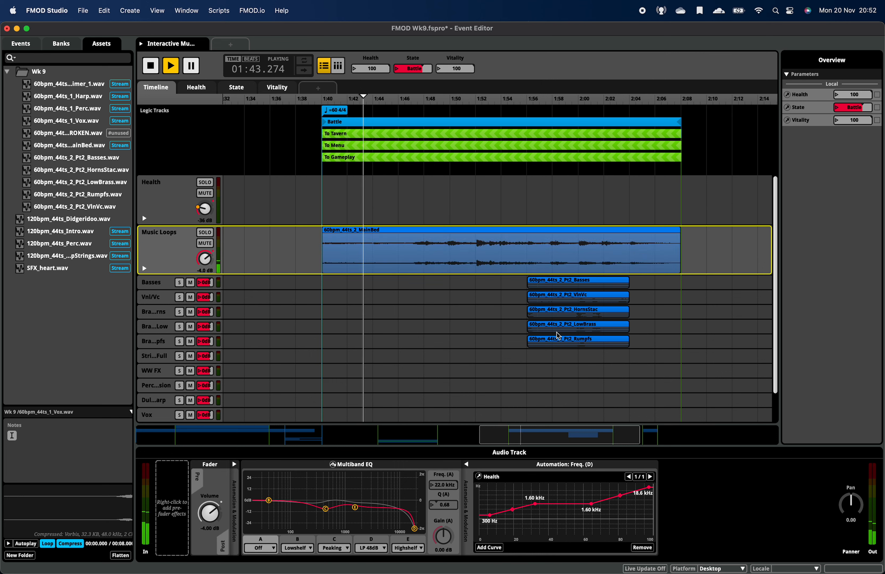
{"action": "key", "text": "space"}
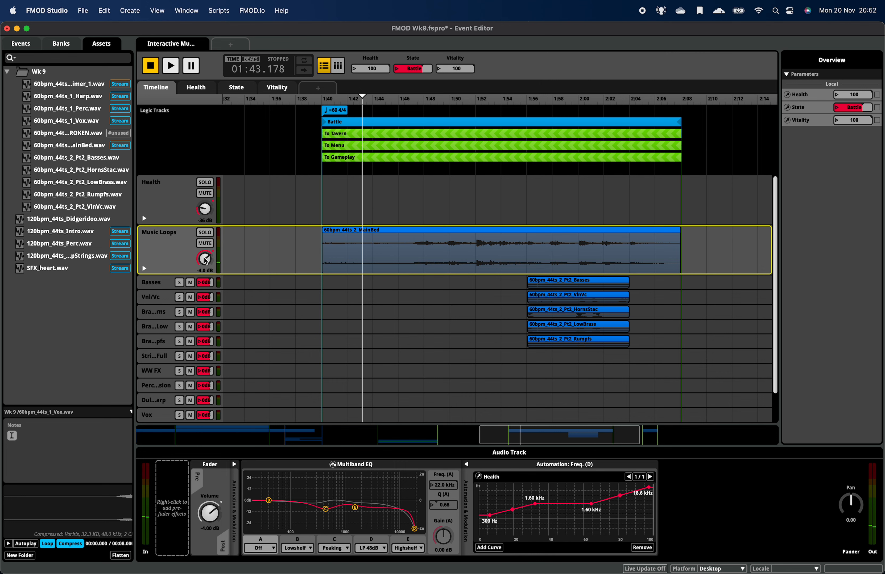
- Check the Music Loops Volume and Freq. (D) automation lanes and survey the timeline regions from Menu to Battleground 1
{"action": "left_click", "coordinate": [144, 269]}
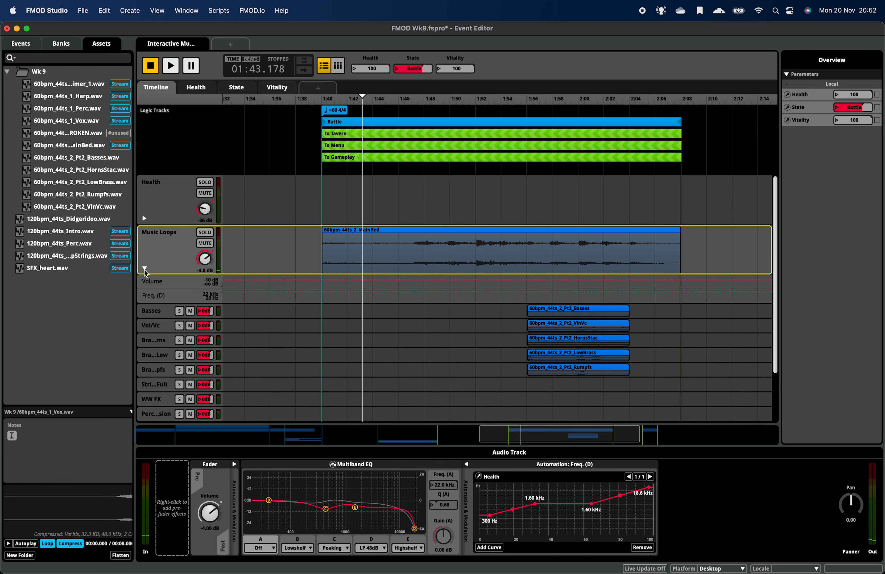
{"action": "left_click", "coordinate": [144, 268]}
{"action": "left_click", "coordinate": [145, 269]}
{"action": "scroll", "coordinate": [179, 273], "scroll_direction": "left", "scroll_amount": 15}
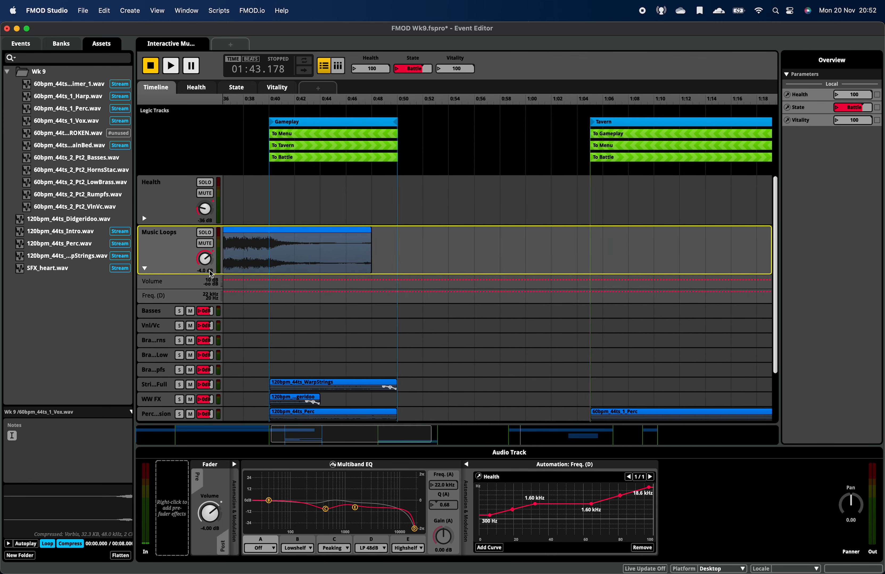
{"action": "scroll", "coordinate": [209, 275], "scroll_direction": "down", "scroll_amount": 1}
{"action": "left_click", "coordinate": [144, 260]}
{"action": "scroll", "coordinate": [434, 282], "scroll_direction": "right", "scroll_amount": 10}
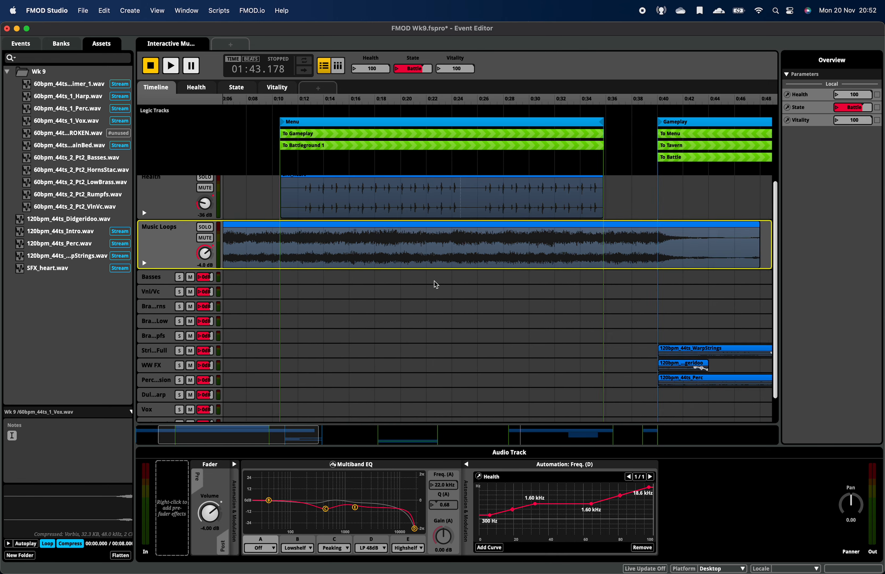
{"action": "scroll", "coordinate": [436, 285], "scroll_direction": "down", "scroll_amount": 1}
{"action": "scroll", "coordinate": [436, 285], "scroll_direction": "right", "scroll_amount": 10}
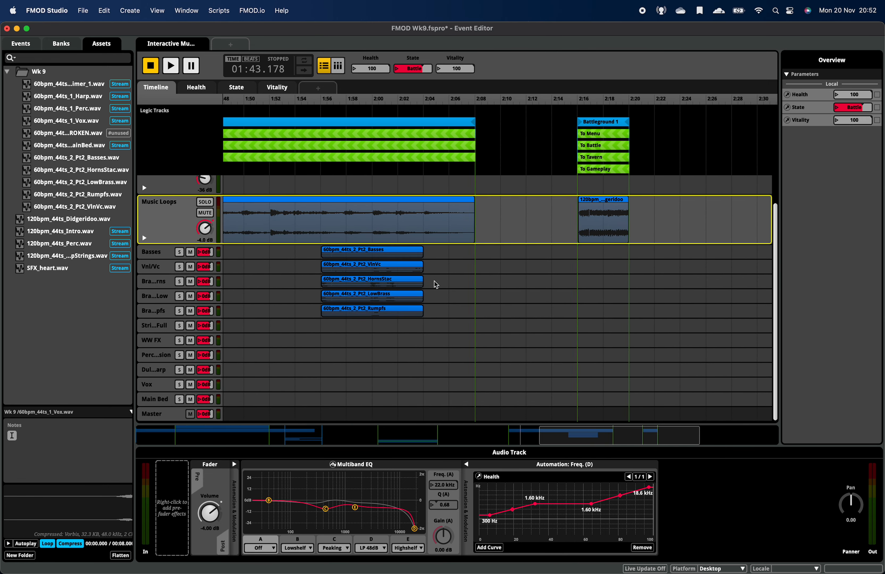
{"action": "scroll", "coordinate": [434, 281], "scroll_direction": "left", "scroll_amount": 10}
{"action": "scroll", "coordinate": [445, 276], "scroll_direction": "right", "scroll_amount": 6}
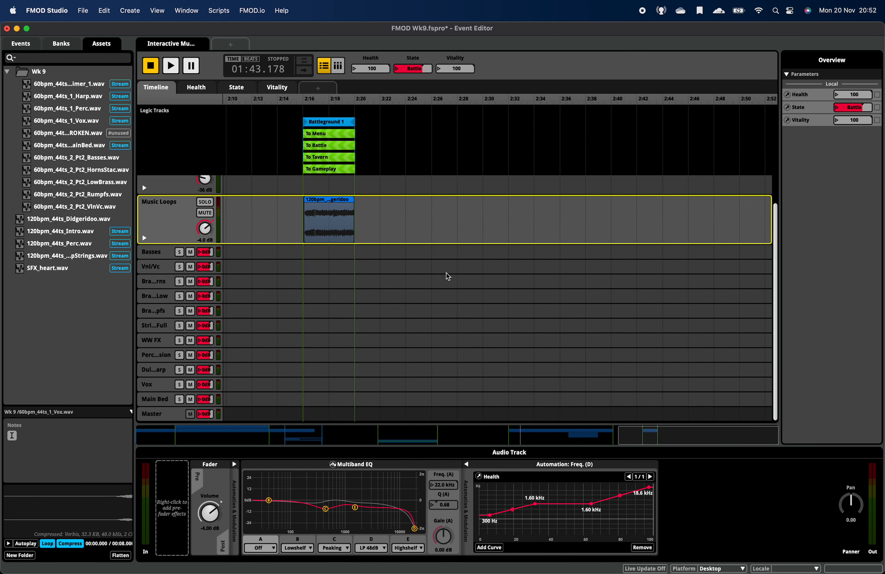
{"action": "scroll", "coordinate": [446, 276], "scroll_direction": "left", "scroll_amount": 12}
{"action": "scroll", "coordinate": [447, 277], "scroll_direction": "left", "scroll_amount": 12}
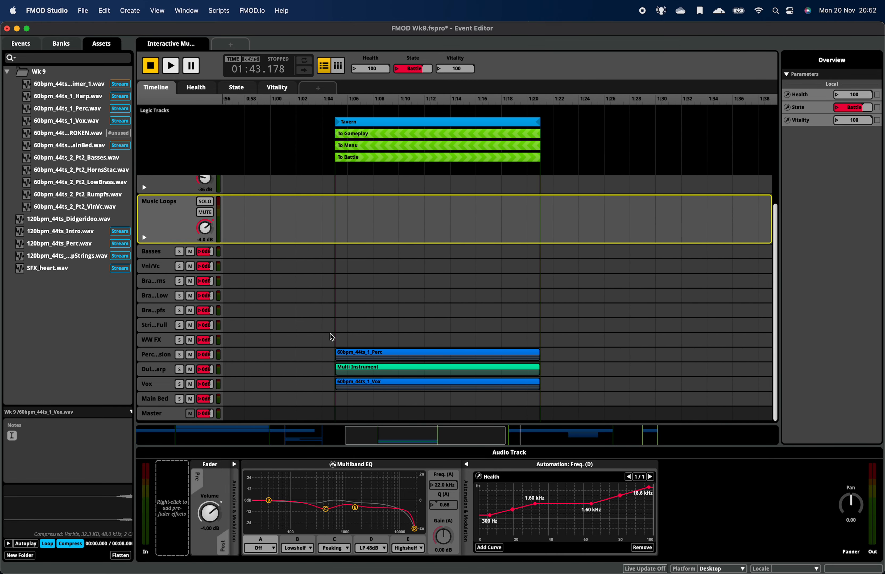
- Select the Vox track, set State to Tavern and start playback
{"action": "left_click", "coordinate": [160, 388]}
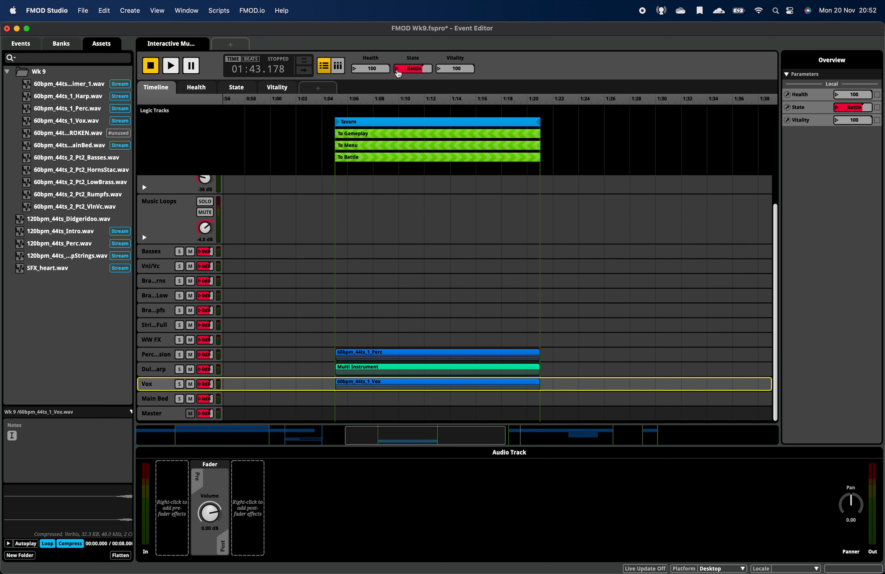
{"action": "left_click", "coordinate": [399, 73]}
{"action": "left_click", "coordinate": [416, 97]}
{"action": "key", "text": "space"}
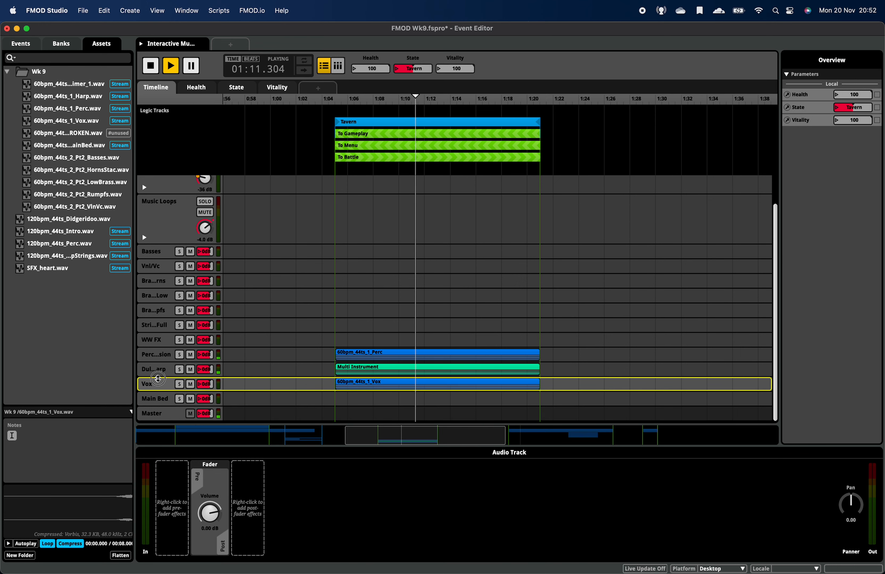
- Enlarge the Dulcimer/Harp track, stop playback and select the track's Multi Instrument
{"action": "left_click_drag", "start_coordinate": [157, 377], "coordinate": [154, 411]}
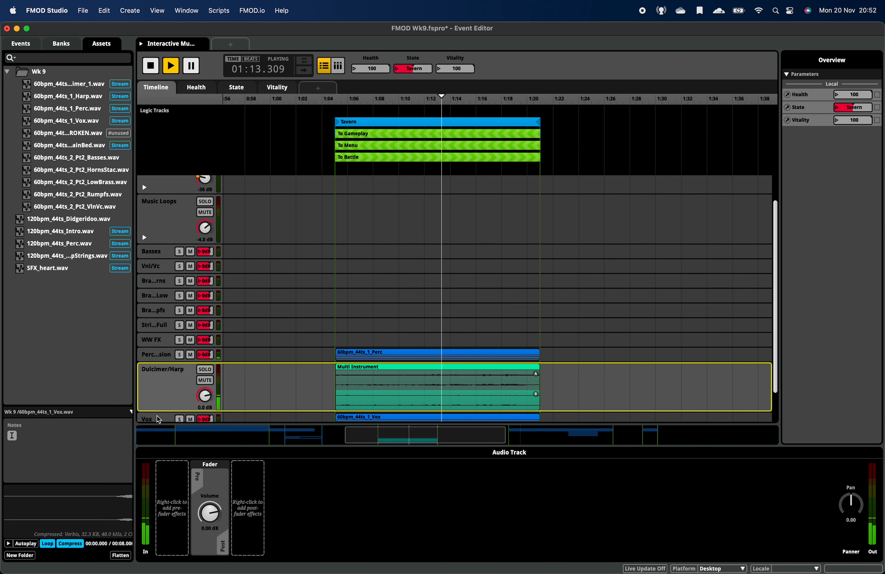
{"action": "scroll", "coordinate": [388, 326], "scroll_direction": "down", "scroll_amount": 1}
{"action": "scroll", "coordinate": [389, 326], "scroll_direction": "left", "scroll_amount": 1}
{"action": "key", "text": "space"}
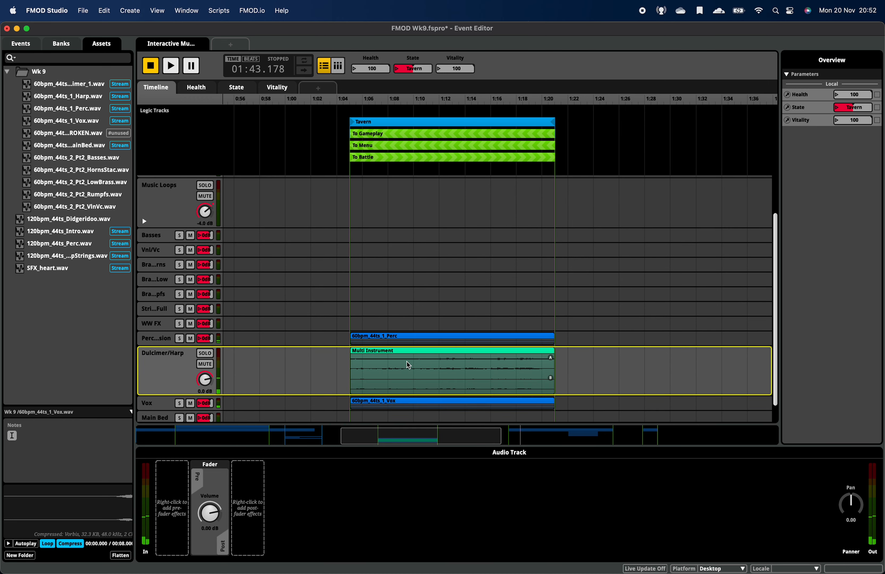
{"action": "left_click", "coordinate": [408, 373]}
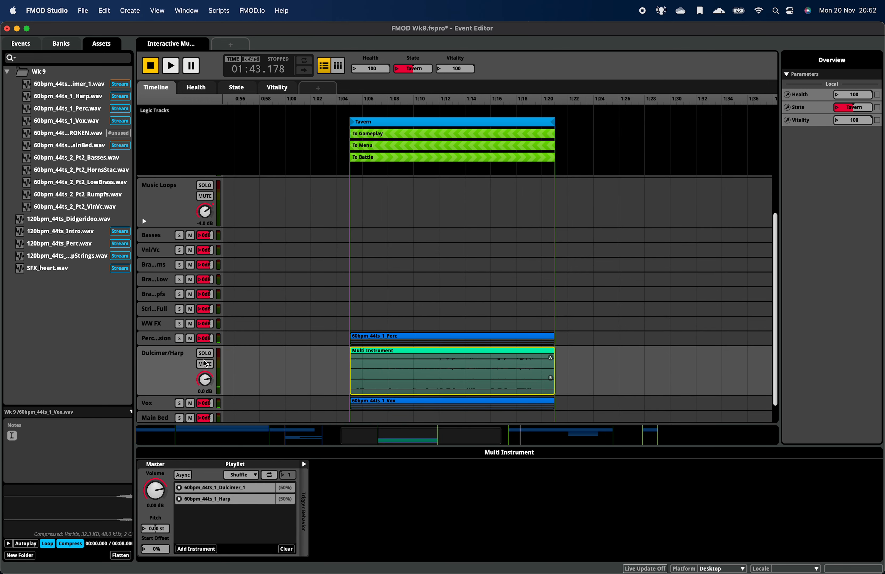
- Solo the Dulcimer/Harp track and play the Tavern section twice to audition the shuffled playlist
{"action": "left_click", "coordinate": [205, 353]}
{"action": "key", "text": "space"}
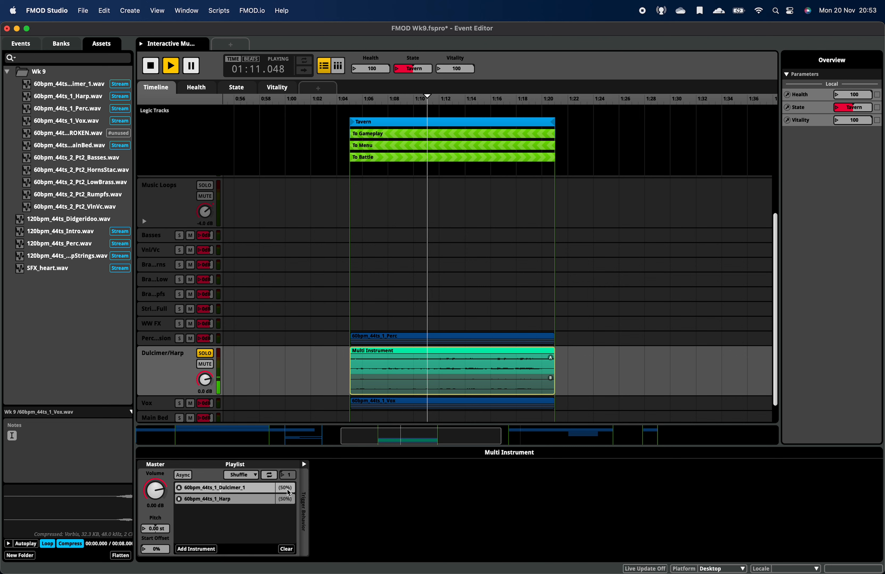
{"action": "key", "text": "space"}
{"action": "key", "text": "space"}
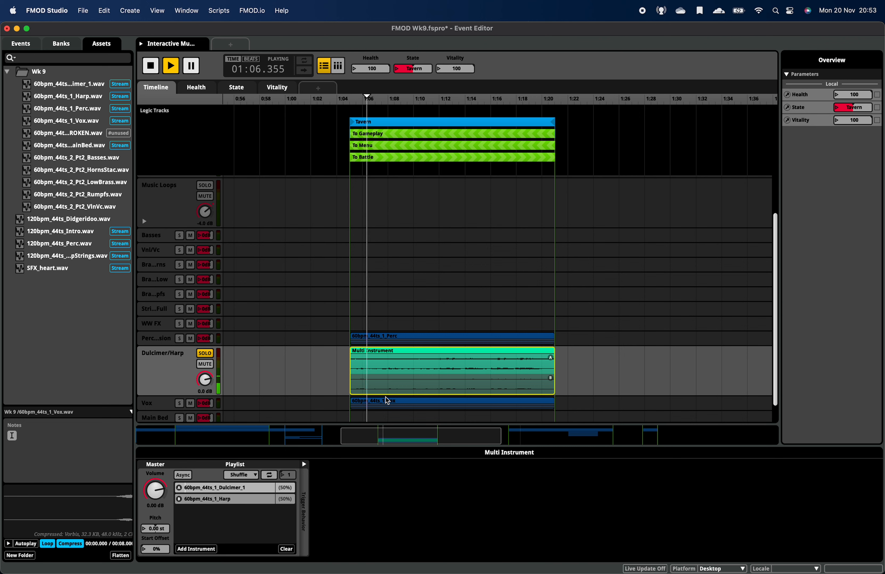
- Jump playback repeatedly to near the end of the Tavern loop to audition the shuffling and reselect the Dulcimer/Harp Multi Instrument
{"action": "left_click", "coordinate": [510, 99]}
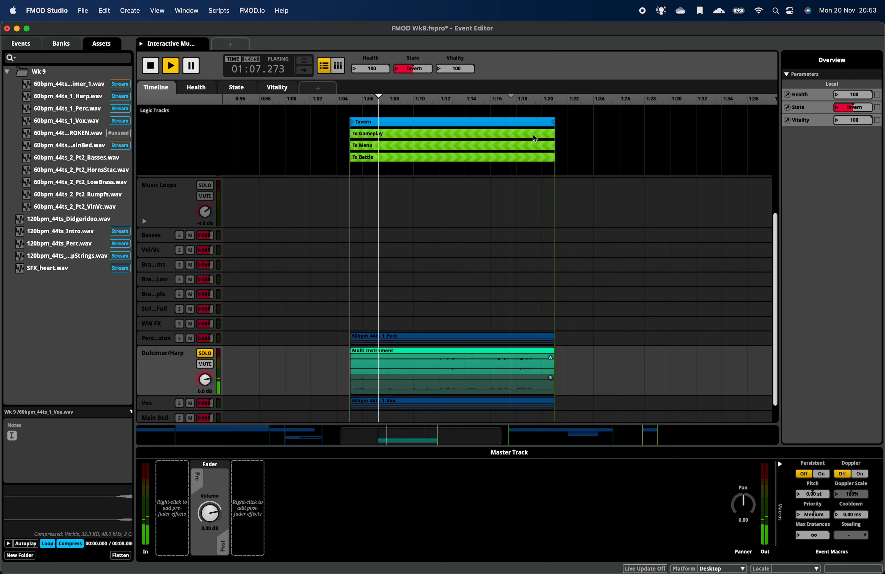
{"action": "left_click", "coordinate": [526, 101]}
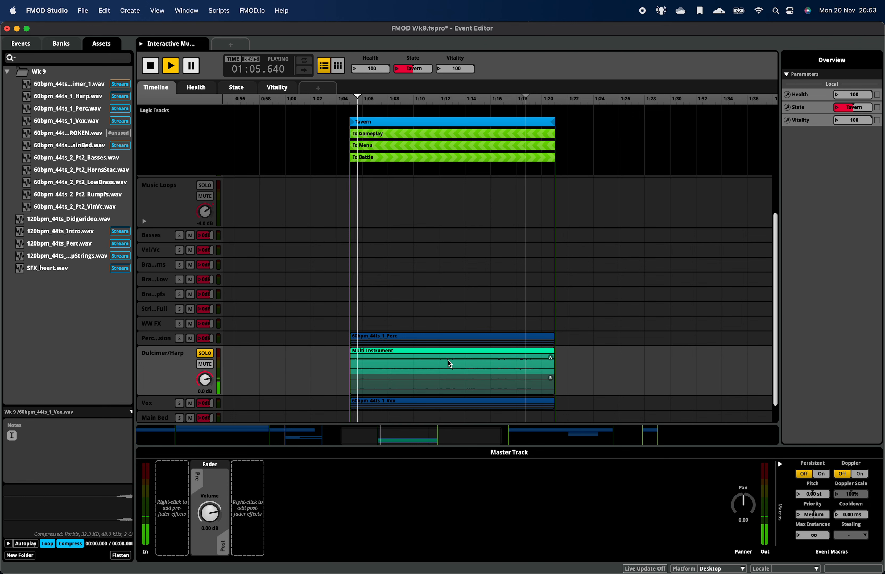
{"action": "left_click", "coordinate": [528, 103]}
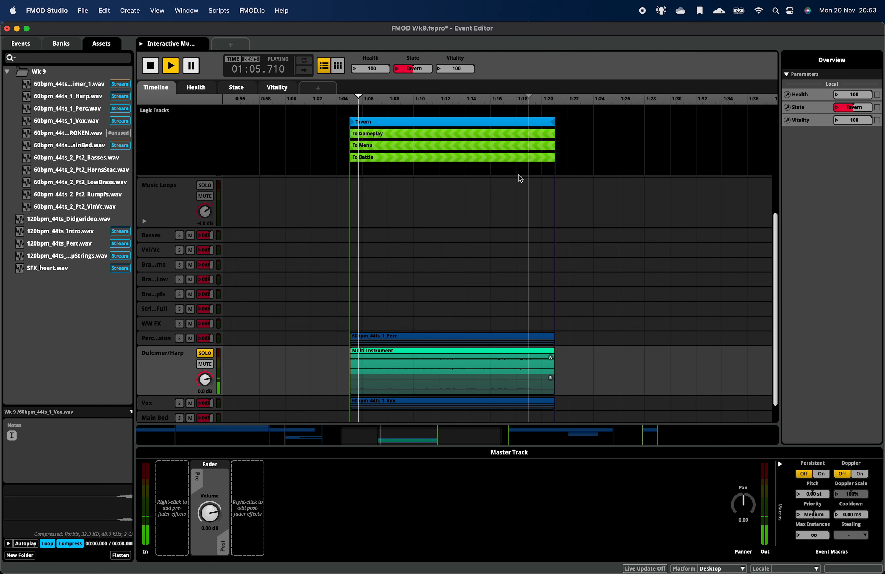
{"action": "scroll", "coordinate": [464, 217], "scroll_direction": "down", "scroll_amount": 1}
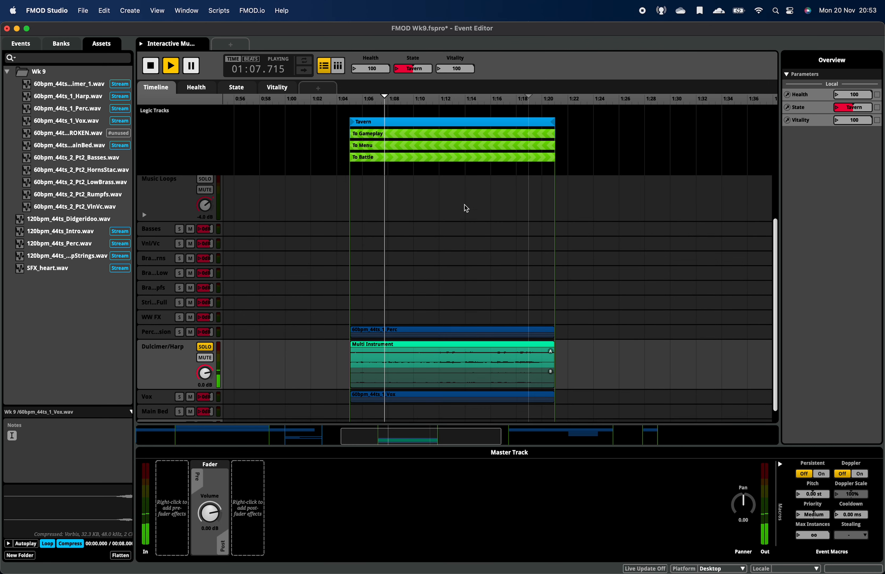
{"action": "left_click", "coordinate": [519, 98]}
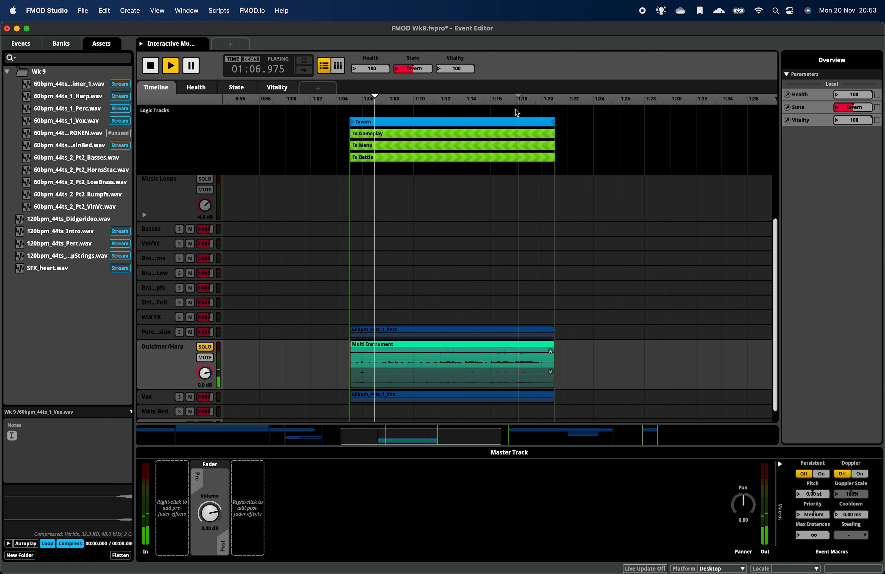
{"action": "scroll", "coordinate": [503, 230], "scroll_direction": "down", "scroll_amount": 1}
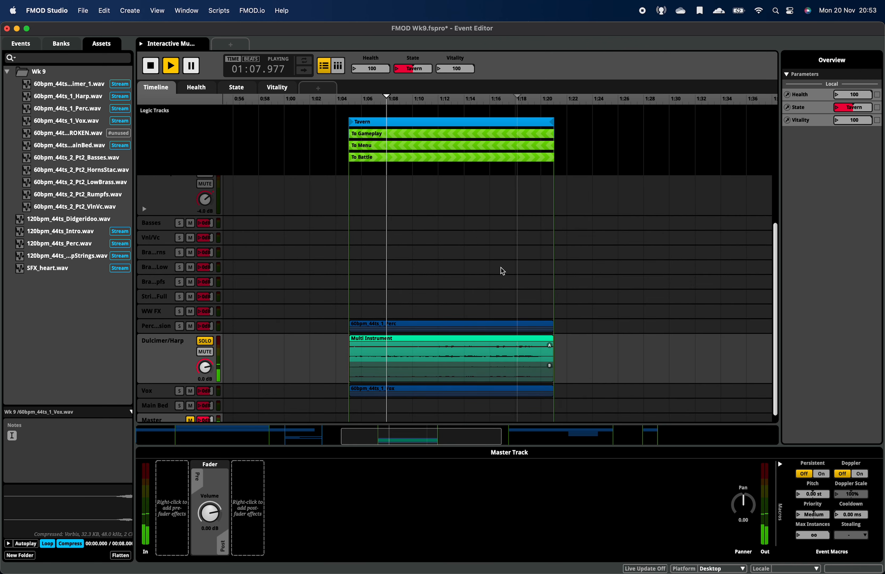
{"action": "left_click", "coordinate": [464, 372]}
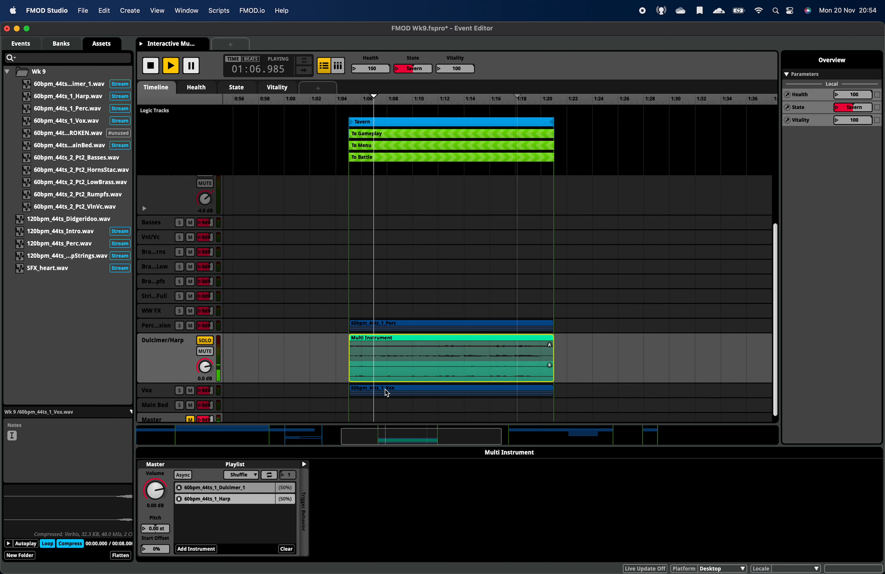
- Stop playback, build a multi instrument from the HornsStac, LowBrass and Rumpfs assets on the Dulcimer/Harp track, and check the HornsStac entry's play percentage option
{"action": "left_click", "coordinate": [399, 308]}
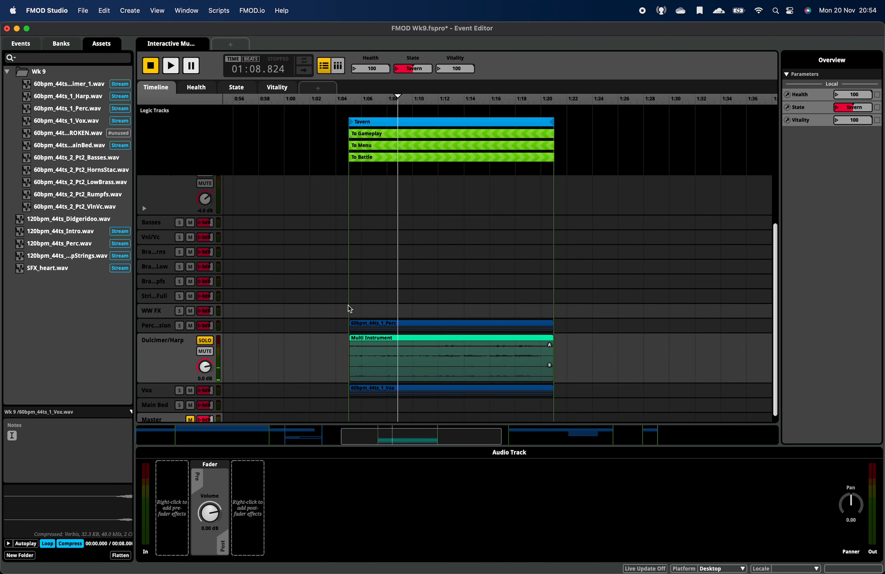
{"action": "left_click", "coordinate": [77, 162]}
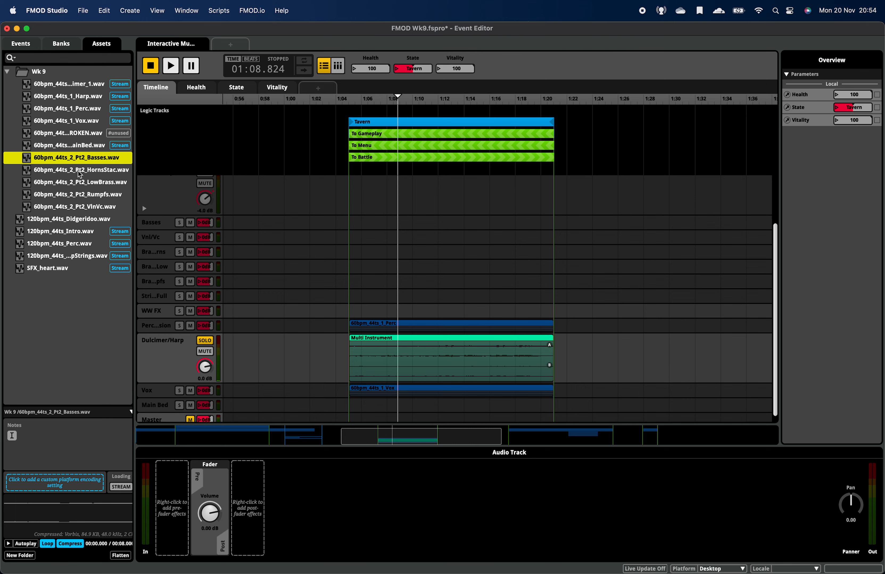
{"action": "left_click_drag", "start_coordinate": [79, 174], "coordinate": [599, 356]}
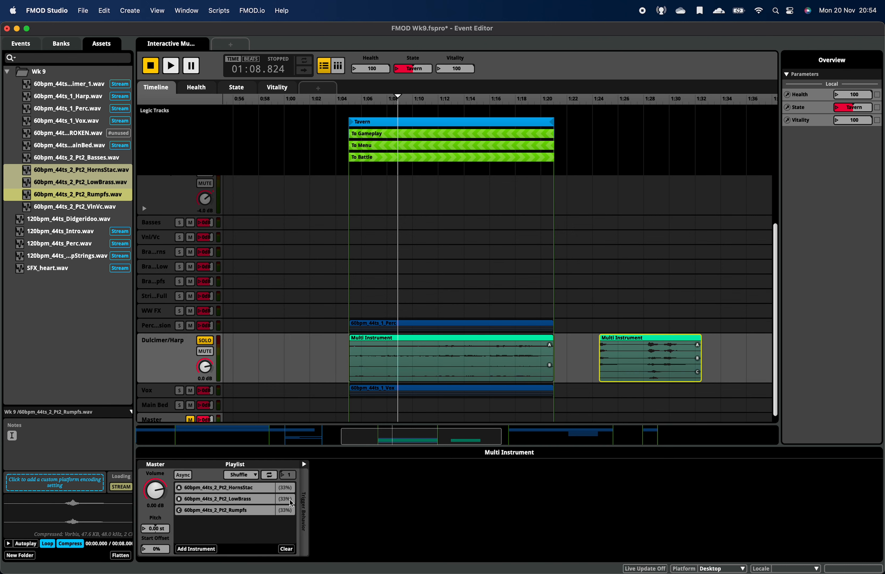
{"action": "left_click", "coordinate": [285, 491]}
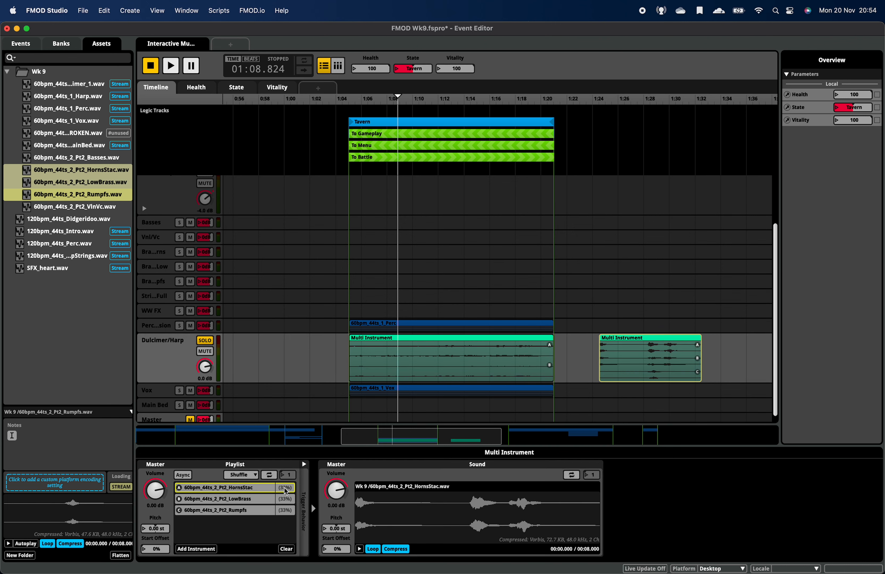
{"action": "right_click", "coordinate": [284, 488]}
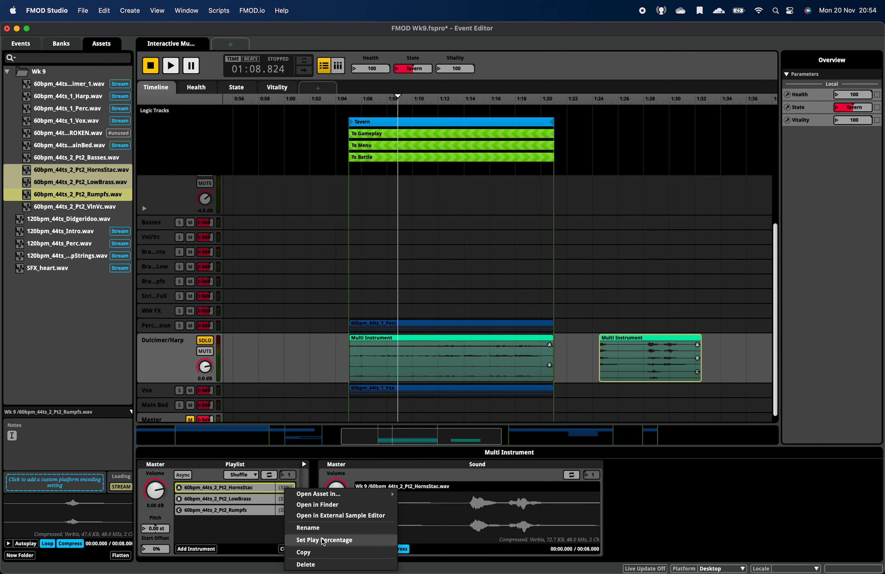
{"action": "left_click", "coordinate": [260, 532]}
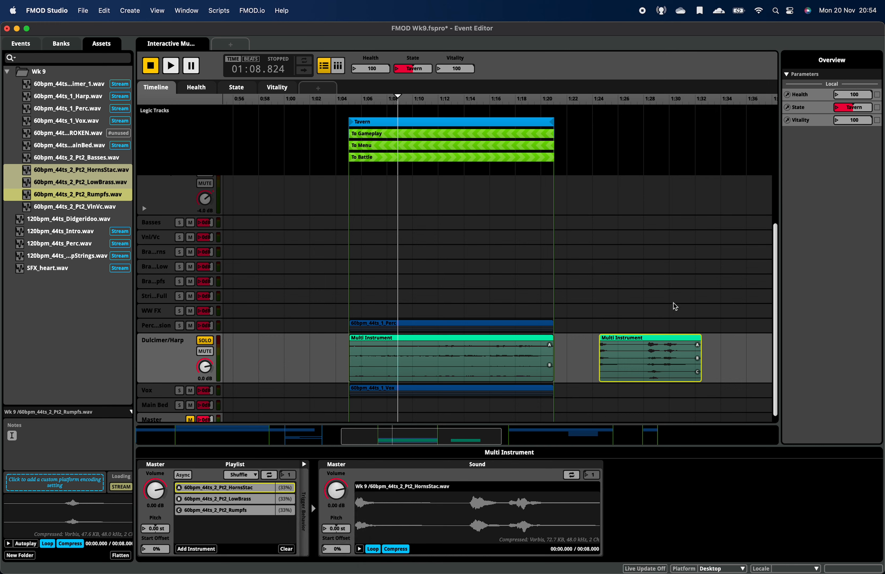
- Delete the brass multi instrument placed after the Tavern section on the Dulcimer/Harp track
{"action": "left_click", "coordinate": [661, 304]}
{"action": "left_click", "coordinate": [645, 351]}
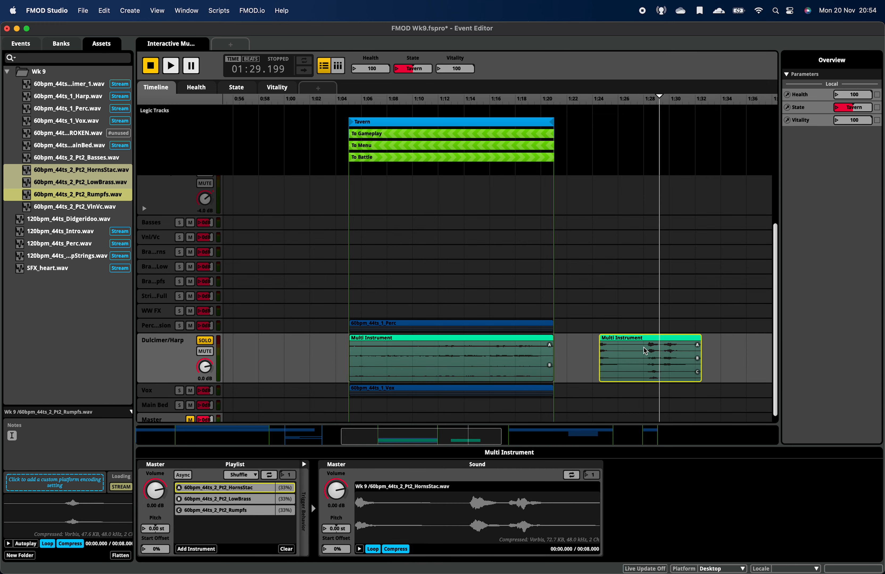
{"action": "key", "text": "Delete"}
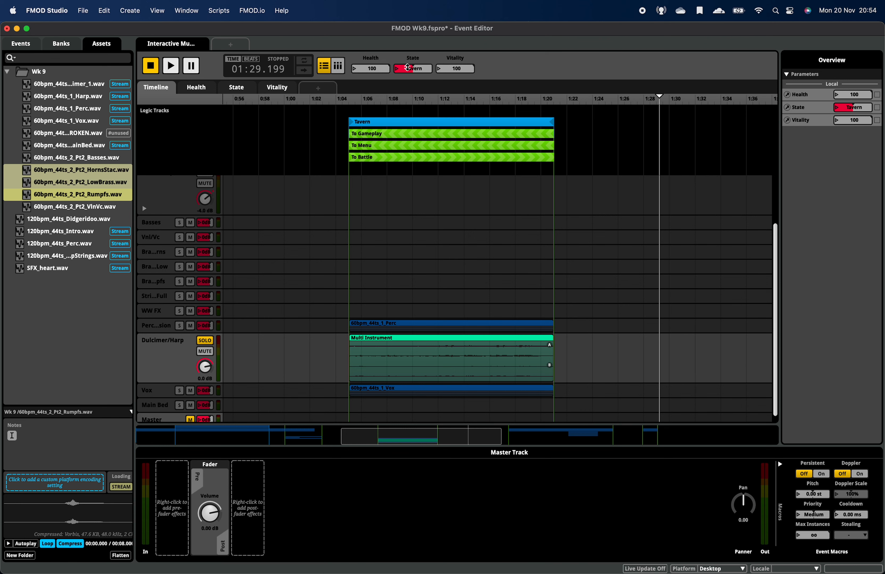
- Play the Tavern section from about 1:08 and unsolo the Dulcimer/Harp track
{"action": "left_click", "coordinate": [397, 101]}
{"action": "key", "text": "space"}
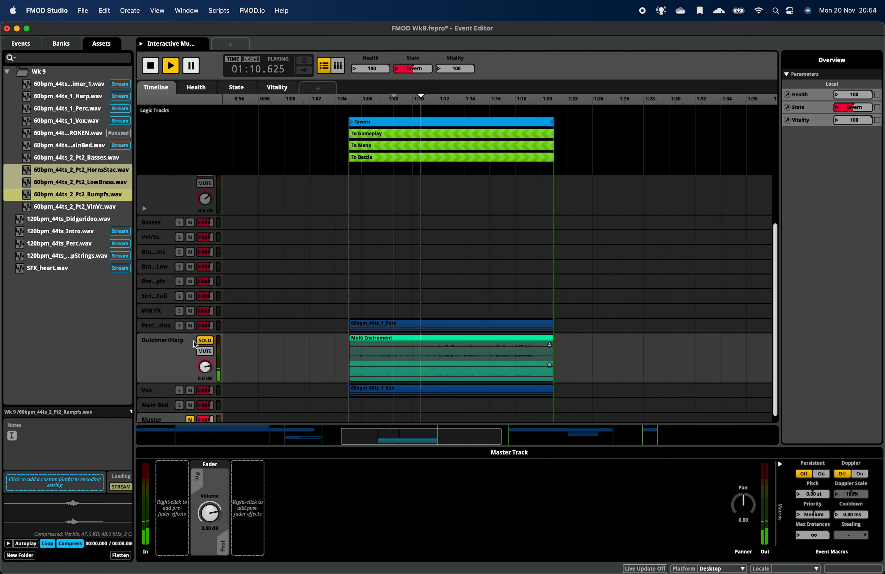
{"action": "left_click", "coordinate": [209, 344]}
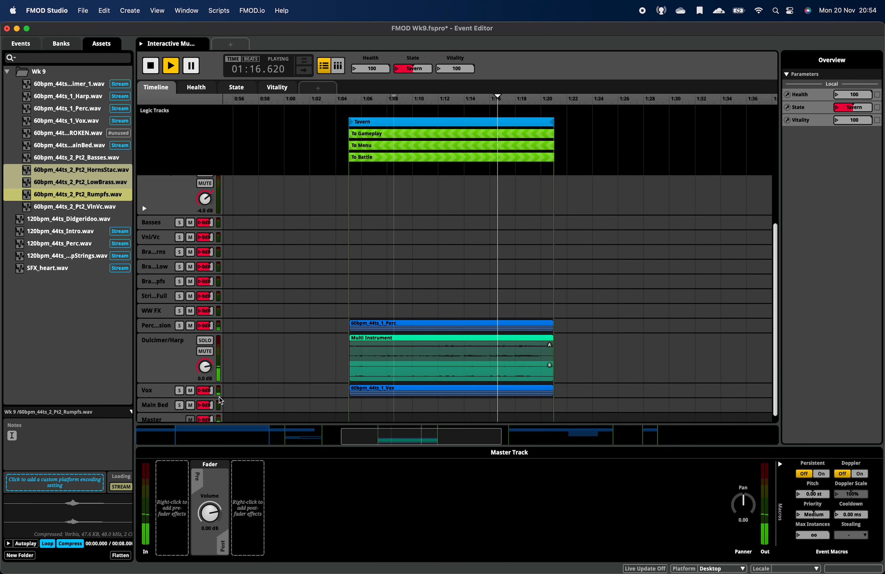
- Add an FMOD Multiband EQ effect after the fader on the Dulcimer/Harp track
{"action": "left_click", "coordinate": [179, 361]}
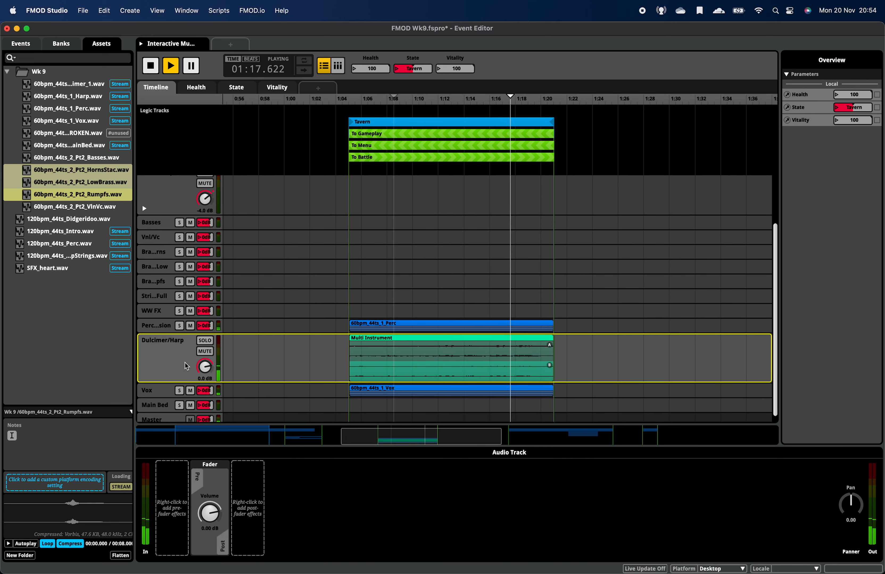
{"action": "right_click", "coordinate": [295, 494]}
{"action": "mouse_move", "coordinate": [305, 499]}
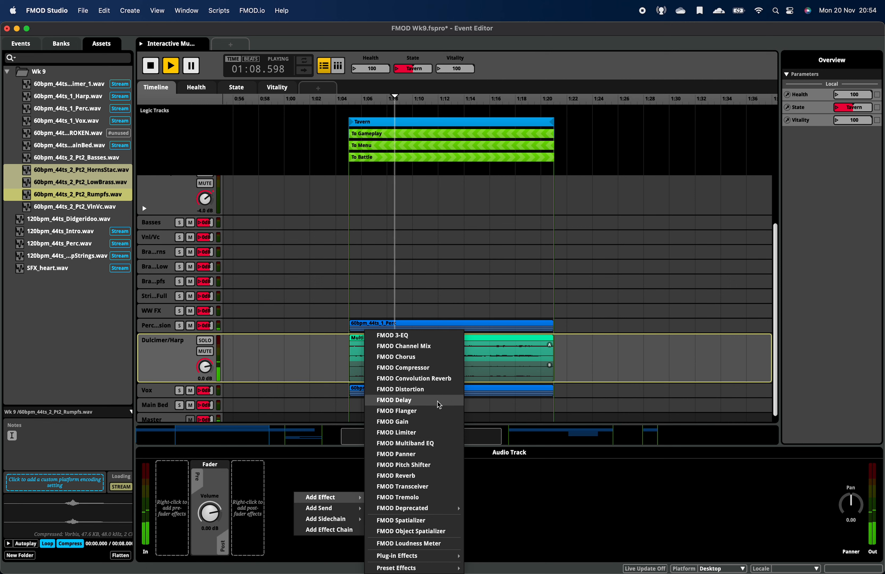
{"action": "left_click", "coordinate": [428, 445]}
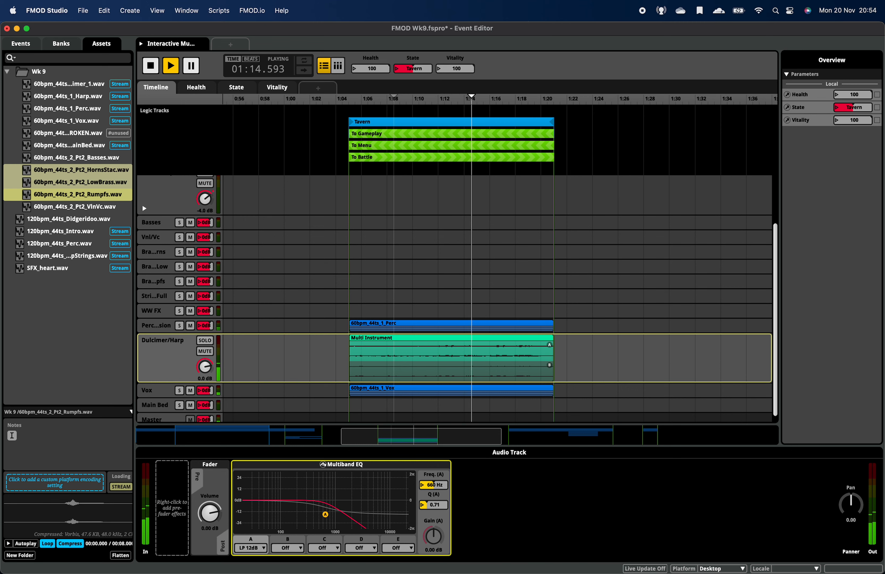
- Set the Multiband EQ's band A low-pass to 22.0 kHz with a Q of 0.70
{"action": "left_click_drag", "start_coordinate": [327, 519], "coordinate": [416, 514]}
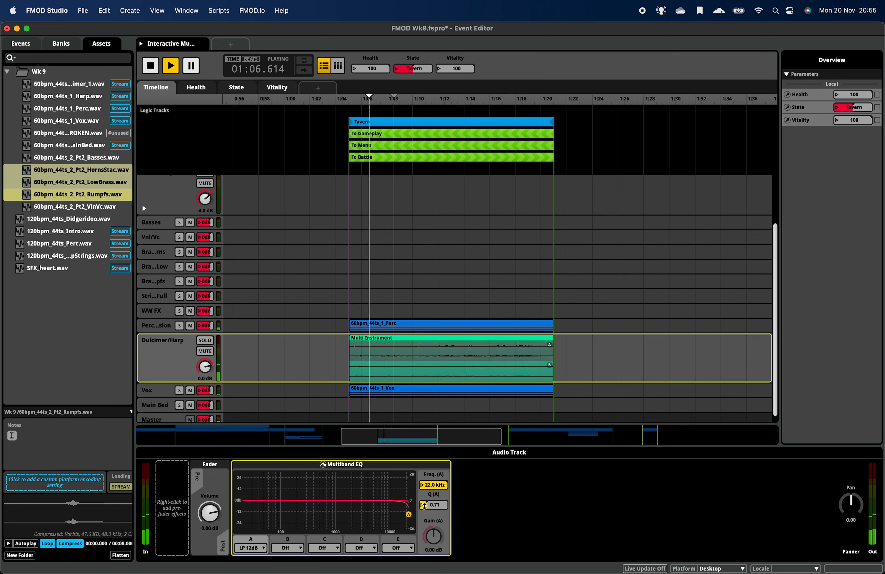
{"action": "right_click", "coordinate": [427, 508]}
{"action": "left_click", "coordinate": [433, 504]}
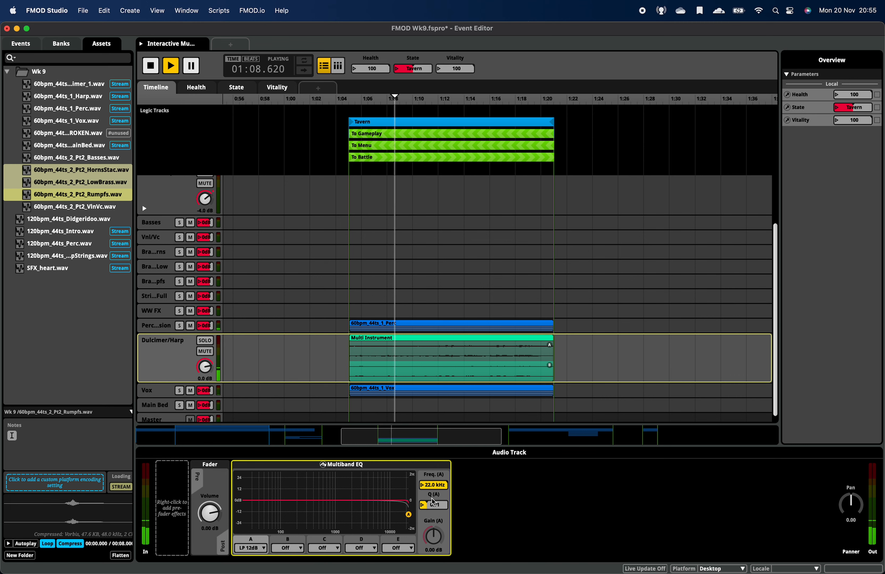
{"action": "mouse_move", "coordinate": [433, 505]}
{"action": "left_mouse_down"}
{"action": "mouse_move", "coordinate": [433, 497]}
{"action": "mouse_move", "coordinate": [432, 508]}
{"action": "left_mouse_up"}
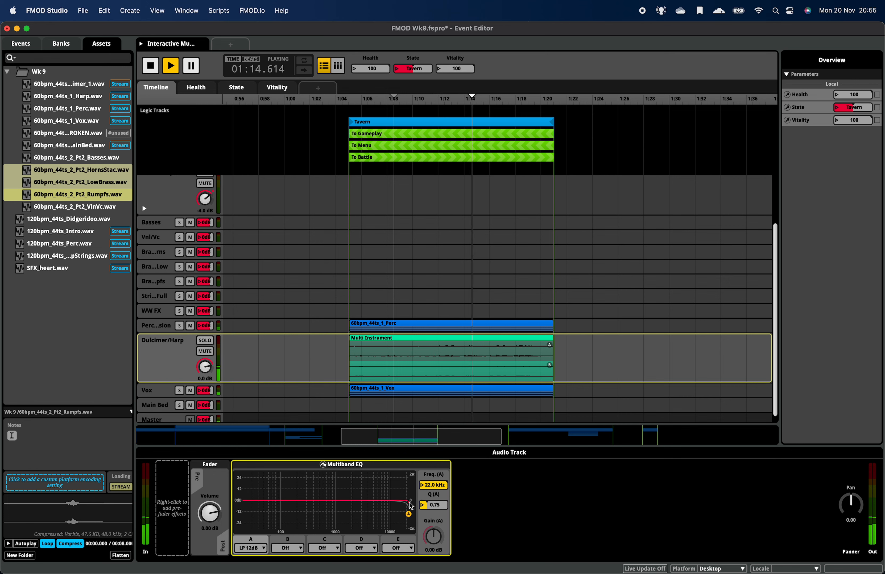
{"action": "left_click_drag", "start_coordinate": [410, 515], "coordinate": [407, 526]}
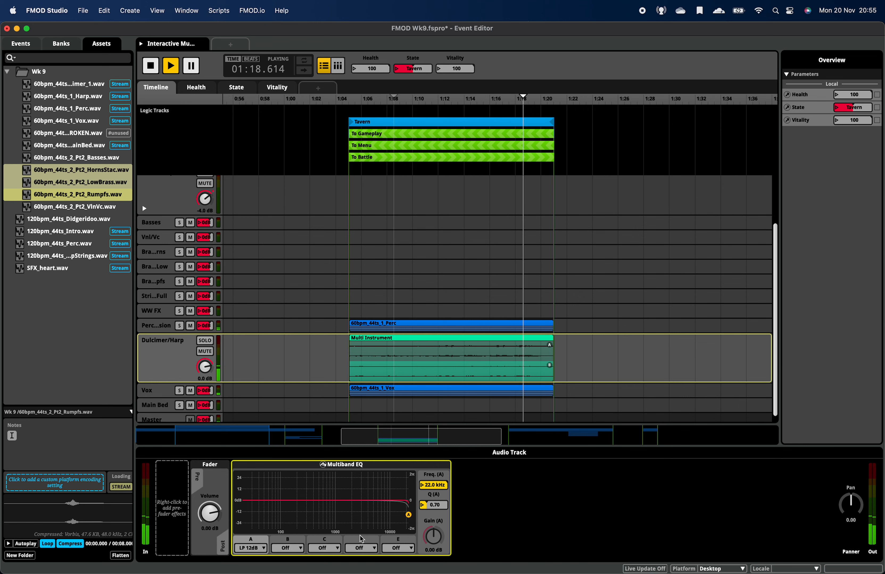
- Turn off band A of the Multiband EQ and set band E to Highshelf
{"action": "left_click", "coordinate": [251, 548]}
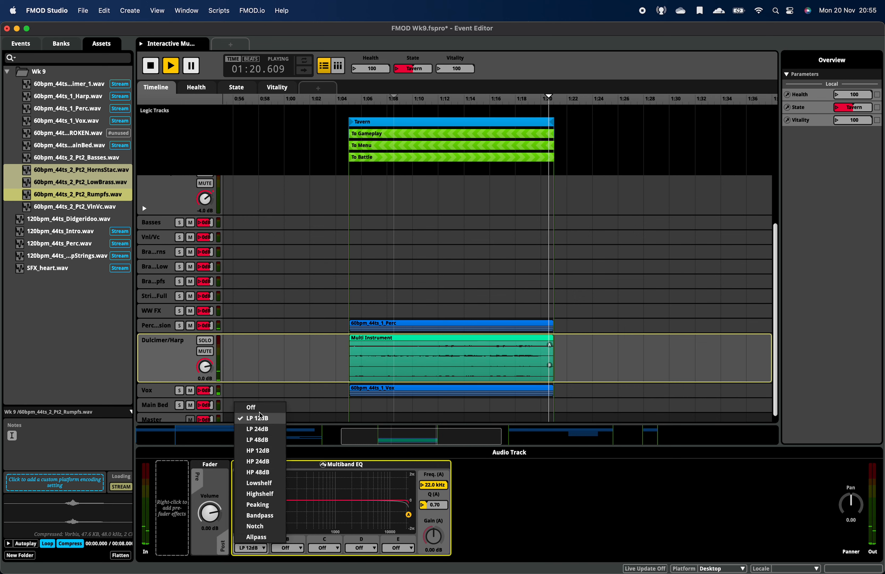
{"action": "left_click", "coordinate": [251, 408]}
{"action": "left_click", "coordinate": [398, 548]}
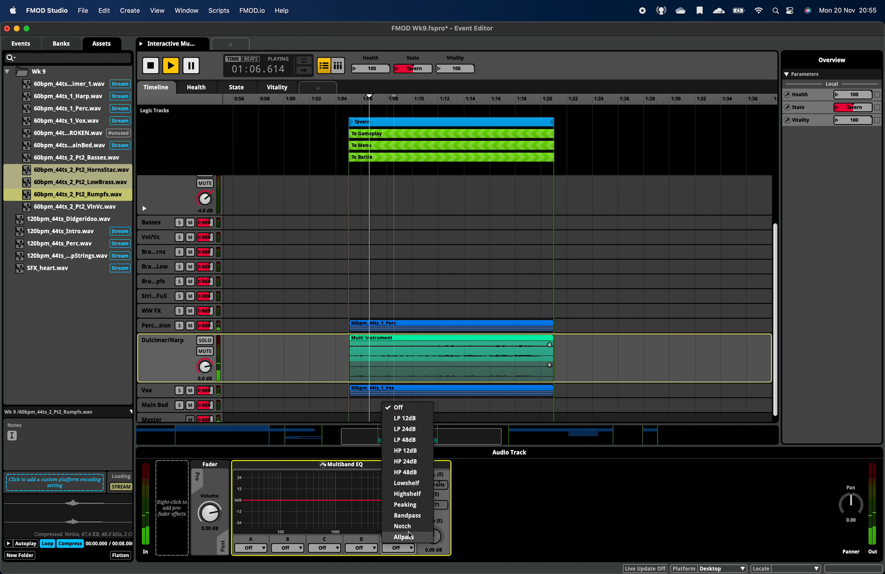
{"action": "left_click", "coordinate": [417, 493]}
- Adjust band E's high shelf to about 2.25 kHz with a gain of about 0.36 dB
{"action": "right_click", "coordinate": [358, 507]}
{"action": "left_click", "coordinate": [357, 506]}
{"action": "right_click", "coordinate": [358, 502]}
{"action": "left_click", "coordinate": [356, 509]}
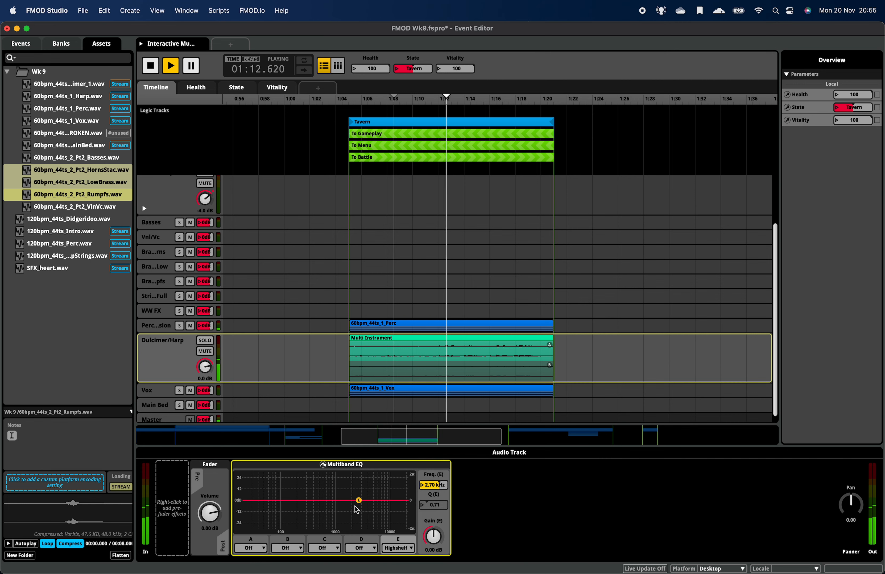
{"action": "mouse_move", "coordinate": [358, 500]}
{"action": "left_mouse_down"}
{"action": "mouse_move", "coordinate": [337, 494]}
{"action": "mouse_move", "coordinate": [338, 513]}
{"action": "mouse_move", "coordinate": [321, 519]}
{"action": "mouse_move", "coordinate": [354, 500]}
{"action": "left_mouse_up"}
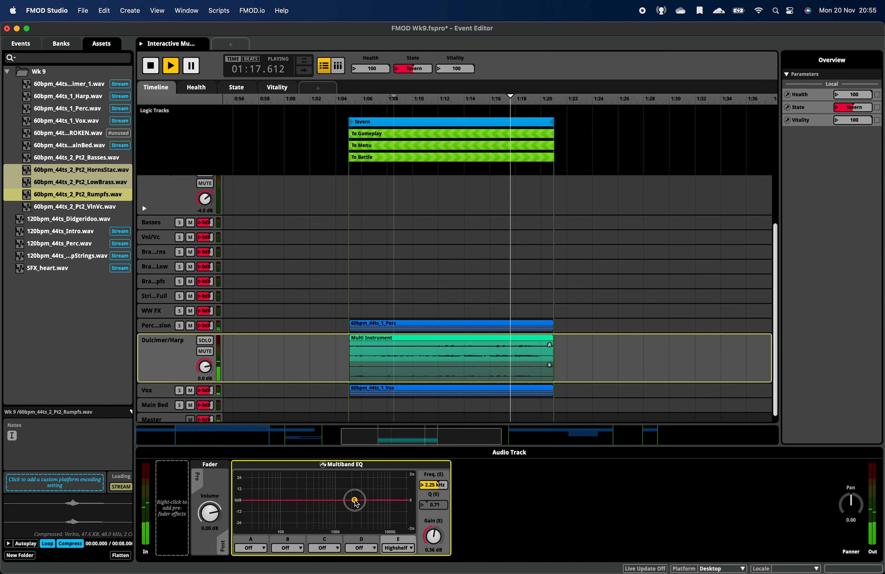
- Change band E to LP 48dB and set its frequency to 22.0 kHz with a Q of 0.10
{"action": "left_click", "coordinate": [399, 547]}
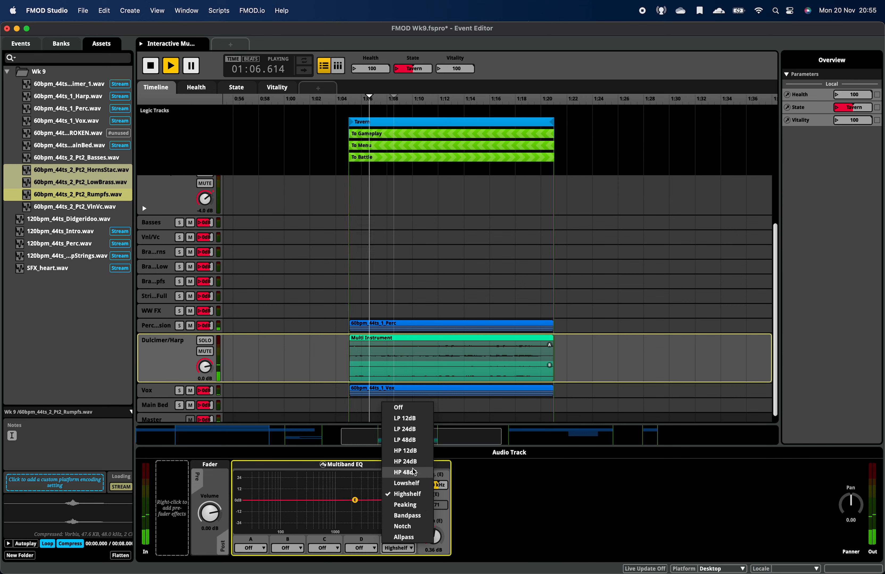
{"action": "left_click", "coordinate": [404, 440]}
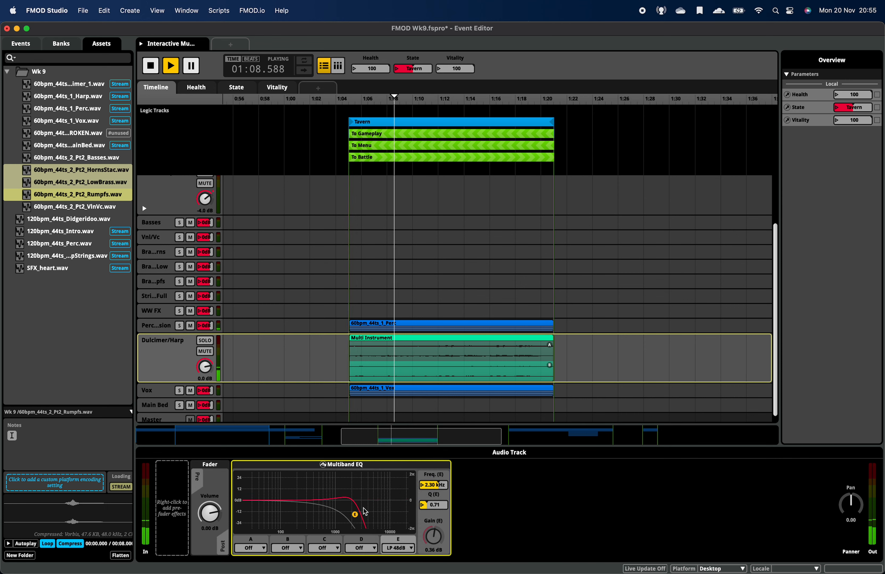
{"action": "left_click_drag", "start_coordinate": [357, 524], "coordinate": [404, 526]}
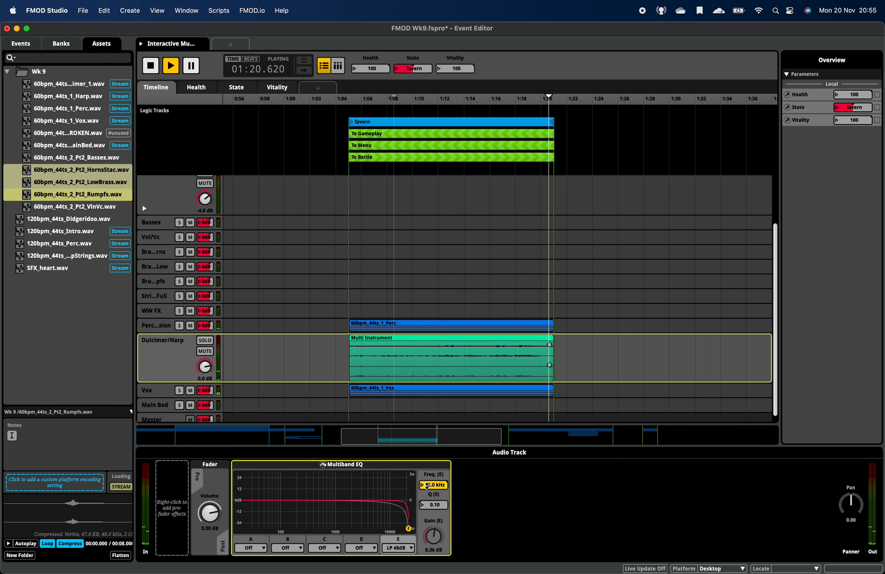
- Stop playback and add automation to the frequency of the Multiband EQ's band E
{"action": "key", "text": "space"}
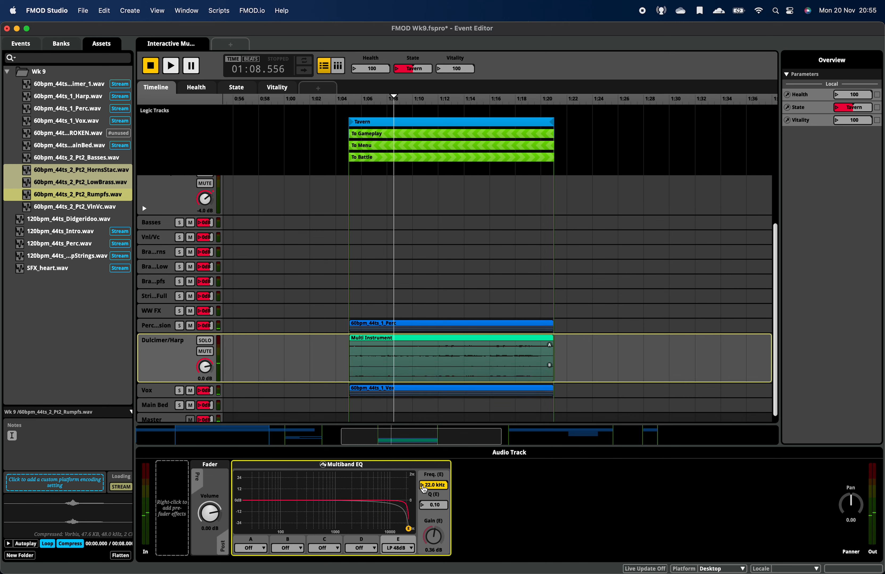
{"action": "right_click", "coordinate": [424, 490]}
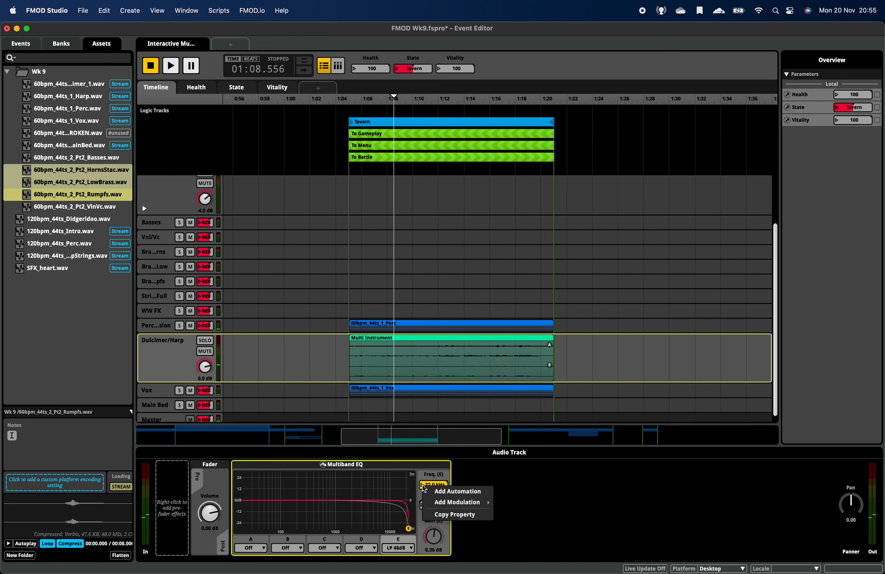
{"action": "left_click", "coordinate": [439, 491]}
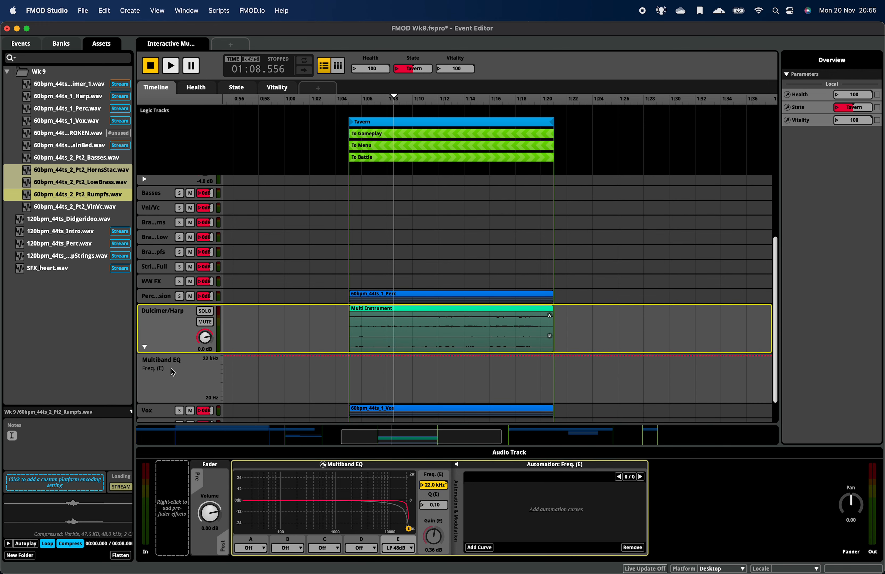
{"action": "scroll", "coordinate": [187, 341], "scroll_direction": "down", "scroll_amount": 1}
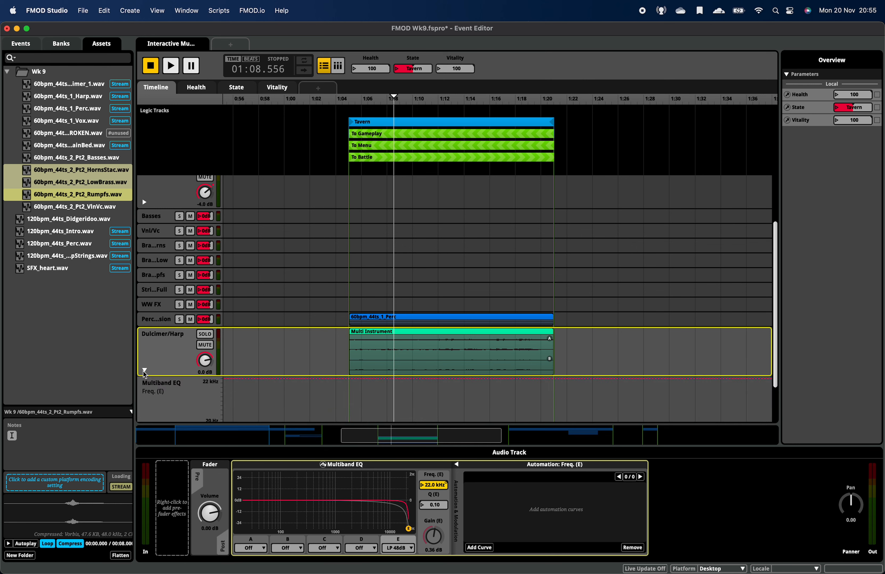
{"action": "scroll", "coordinate": [206, 384], "scroll_direction": "down", "scroll_amount": 1}
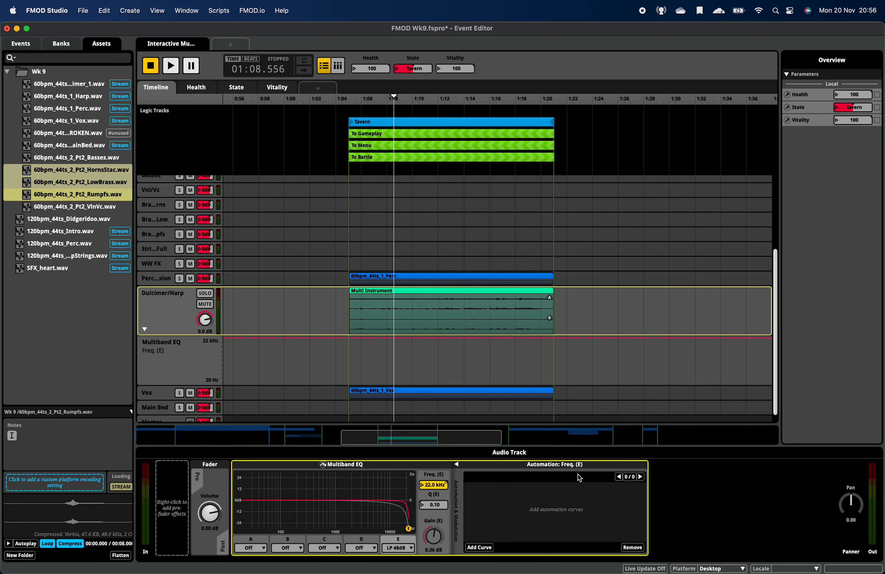
- Open the Vitality parameter sheet and sweep Vitality down to 0 and back up to 100
{"action": "left_click", "coordinate": [274, 90]}
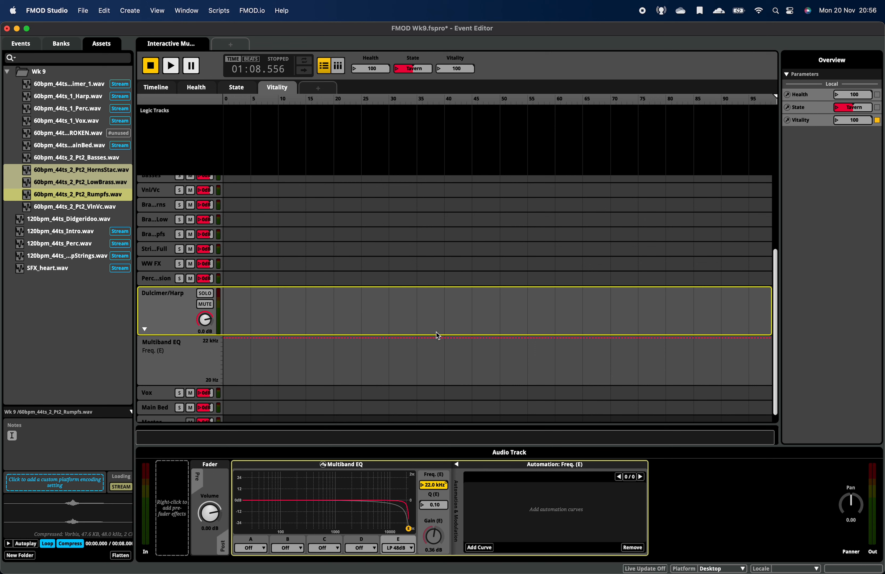
{"action": "left_click_drag", "start_coordinate": [440, 69], "coordinate": [450, 232]}
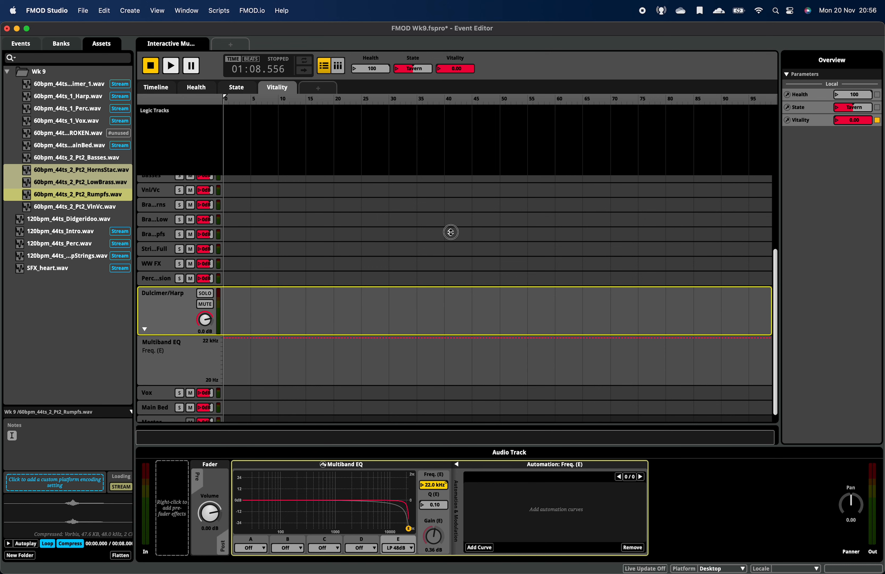
{"action": "left_click_drag", "start_coordinate": [450, 232], "coordinate": [466, 132]}
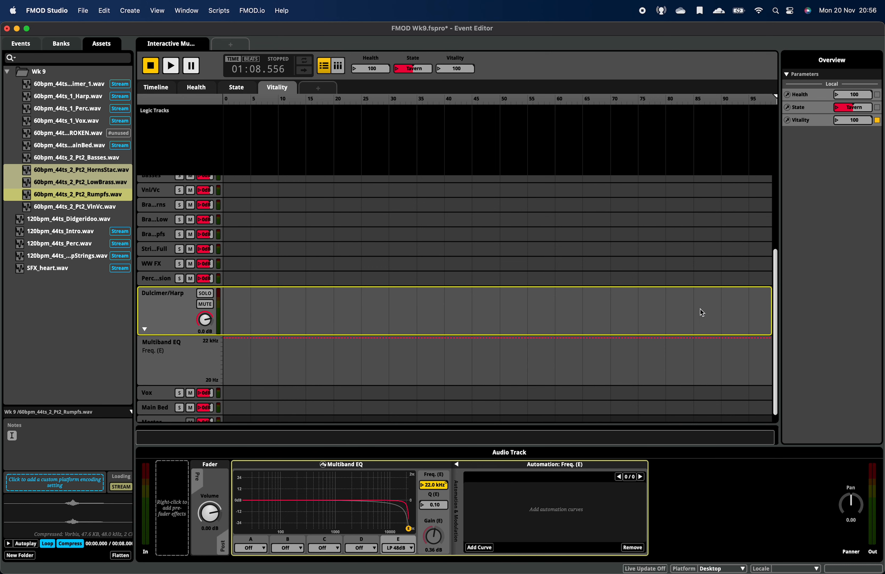
- Shape the Dulcimer/Harp EQ's Vitality curve from 35 Hz at 0 through 60 Hz, 240 Hz, 1.80 kHz and 3.00 kHz to 22 kHz at 100
{"action": "left_click", "coordinate": [767, 338]}
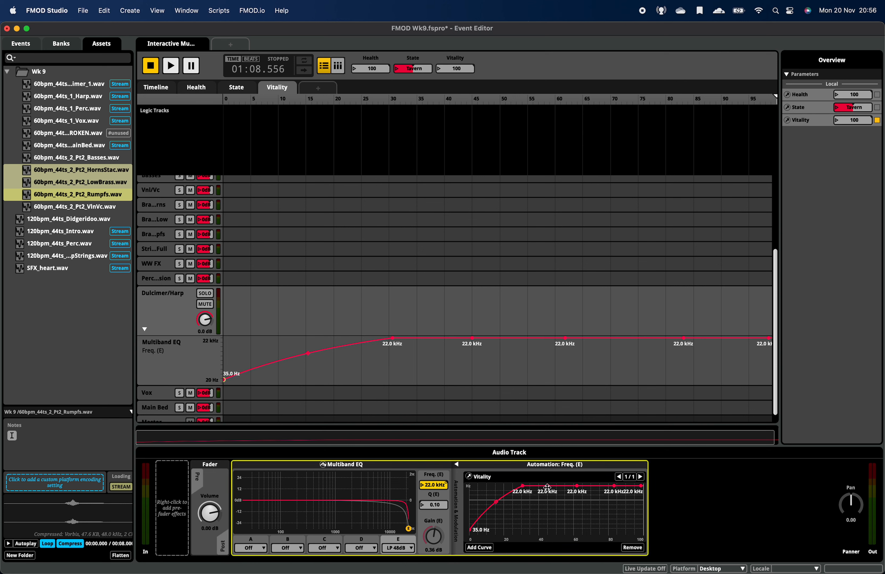
{"action": "left_click", "coordinate": [522, 486]}
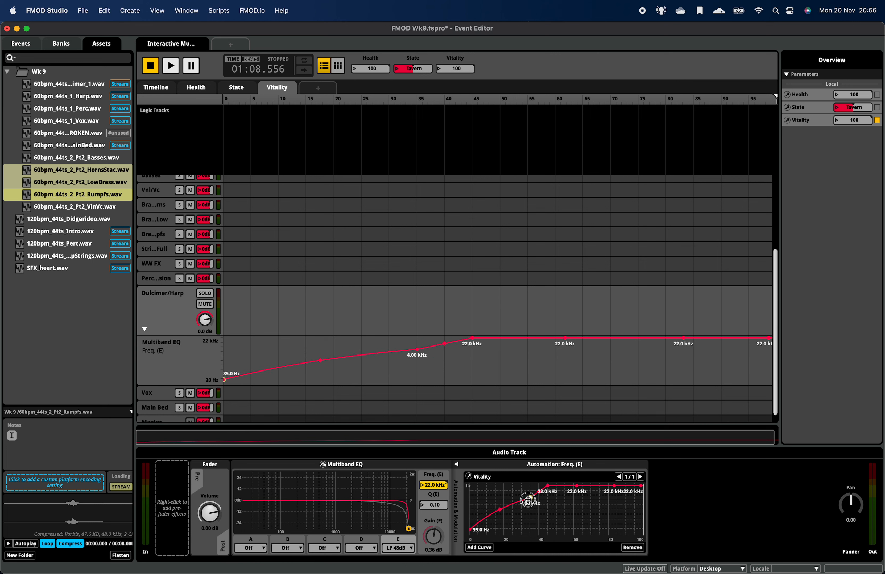
{"action": "right_click", "coordinate": [547, 487]}
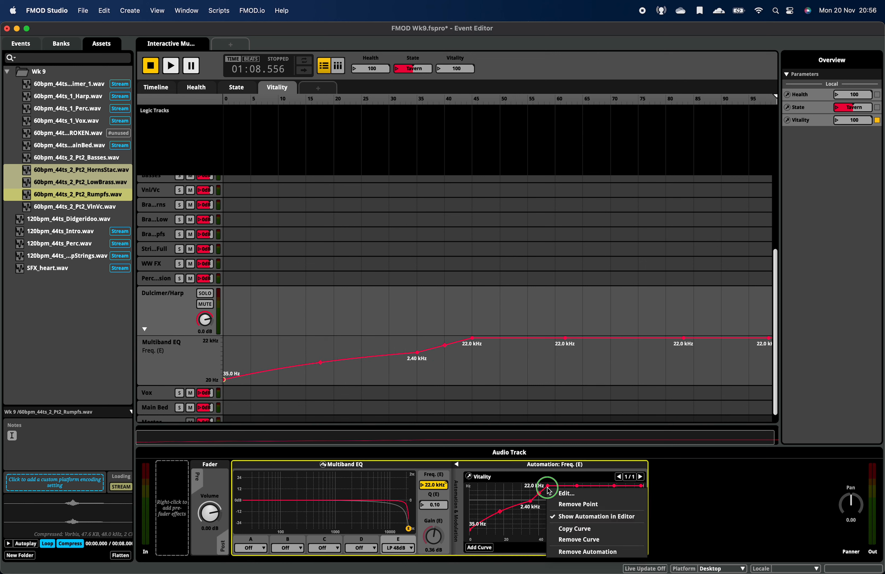
{"action": "left_click", "coordinate": [474, 509]}
{"action": "right_click", "coordinate": [480, 344]}
{"action": "left_click", "coordinate": [459, 338]}
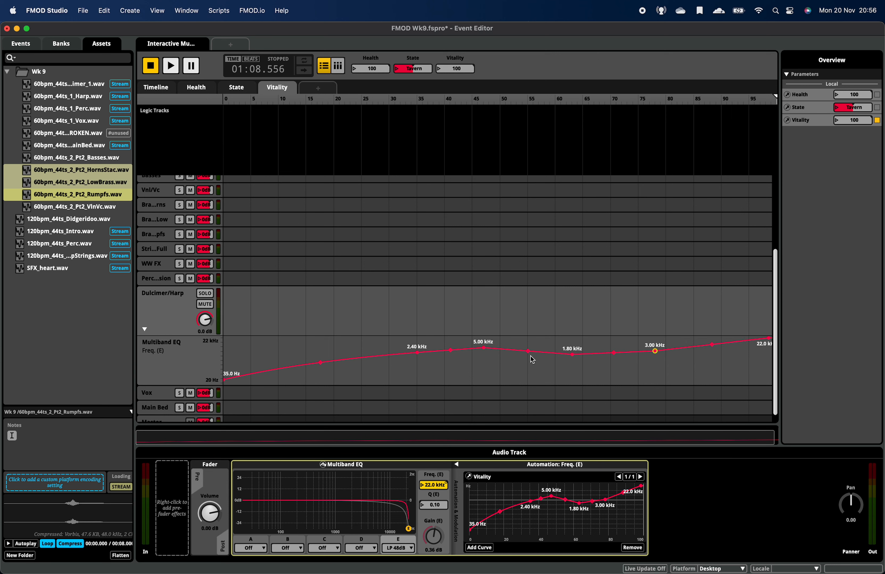
{"action": "right_click", "coordinate": [448, 356]}
{"action": "left_click", "coordinate": [442, 367]}
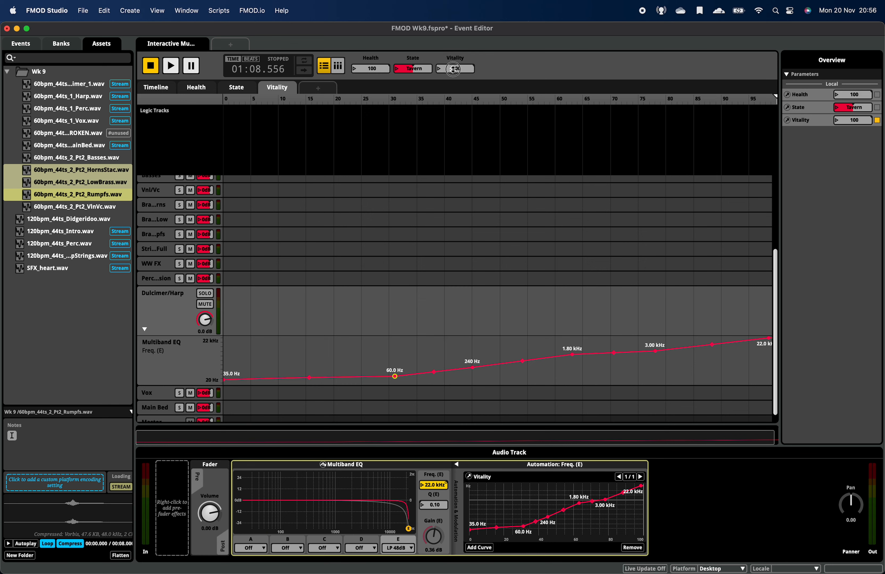
- Play the Tavern section on the timeline and lower Vitality to 31 to hear the low-pass effect
{"action": "left_click_drag", "start_coordinate": [453, 69], "coordinate": [434, 23]}
{"action": "left_click", "coordinate": [173, 88]}
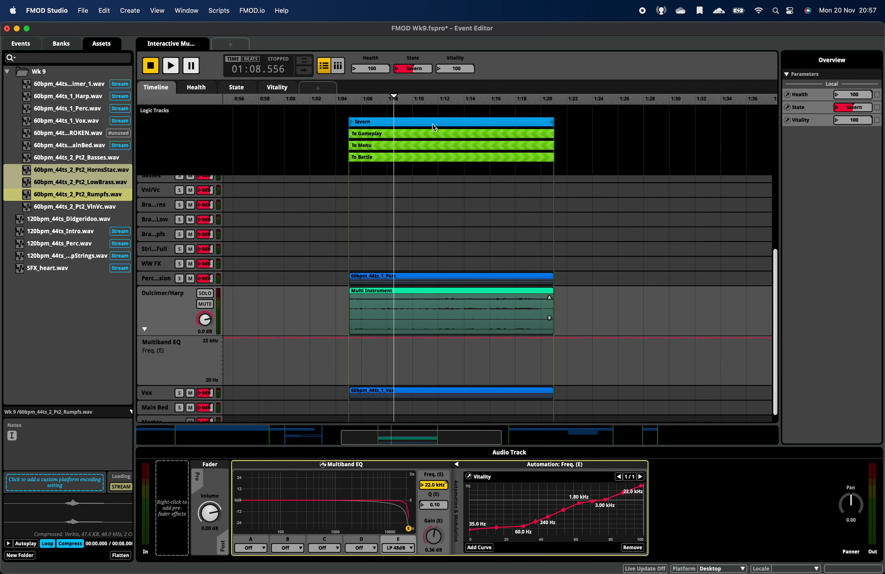
{"action": "key", "text": "space"}
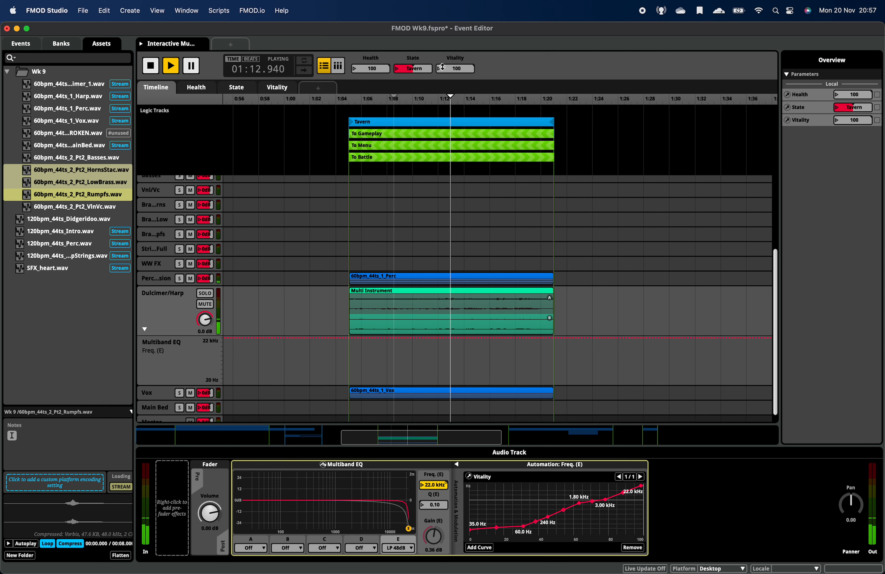
{"action": "left_click_drag", "start_coordinate": [441, 66], "coordinate": [456, 135]}
- Solo the Dulcimer/Harp track and raise Vitality to 97.5 to audition the filter opening
{"action": "left_click", "coordinate": [278, 311]}
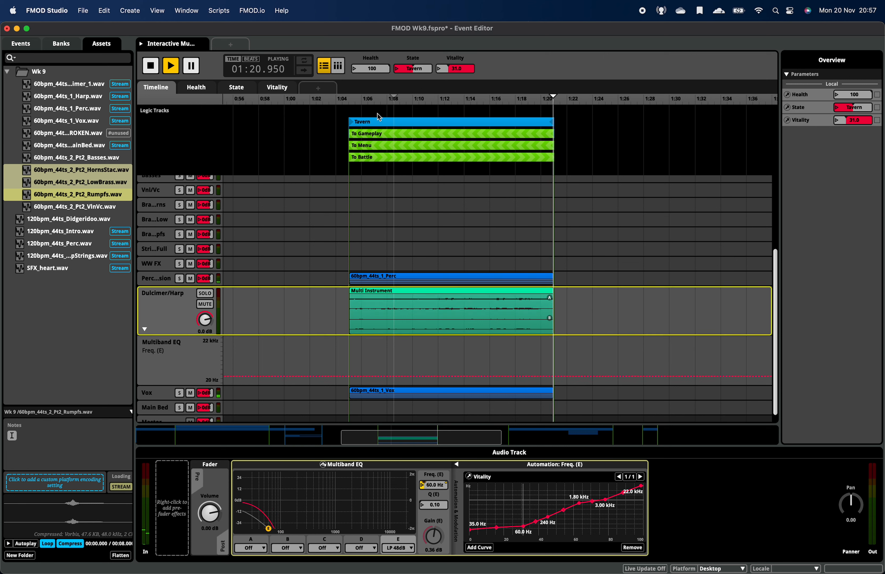
{"action": "left_click", "coordinate": [205, 294]}
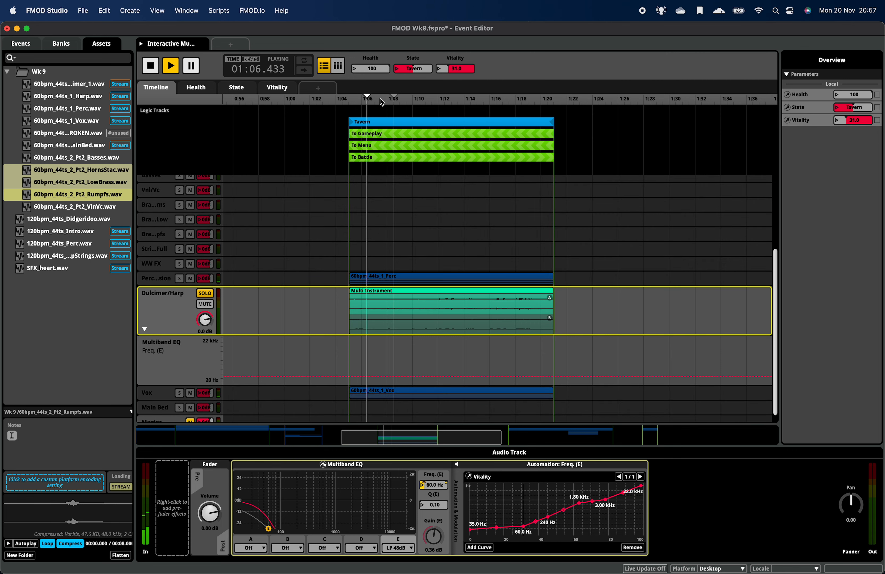
{"action": "right_click", "coordinate": [441, 68]}
{"action": "left_click", "coordinate": [458, 54]}
{"action": "right_click", "coordinate": [450, 71]}
{"action": "left_click", "coordinate": [456, 59]}
{"action": "left_click_drag", "start_coordinate": [456, 66], "coordinate": [471, 4]}
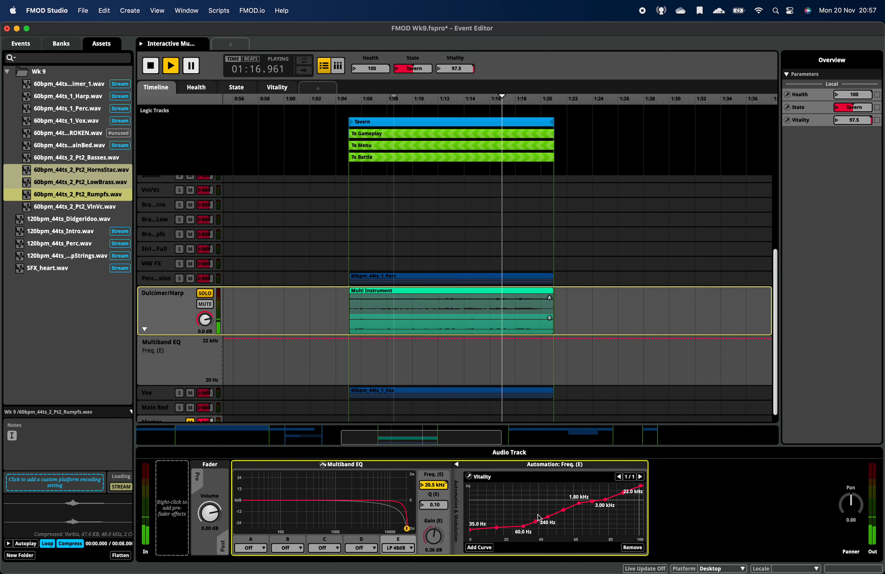
- Reshape the Vitality curve's middle with points at 180 Hz and 800 Hz, and audition it around Vitality 71 before unsoloing the track
{"action": "left_click_drag", "start_coordinate": [536, 522], "coordinate": [587, 514]}
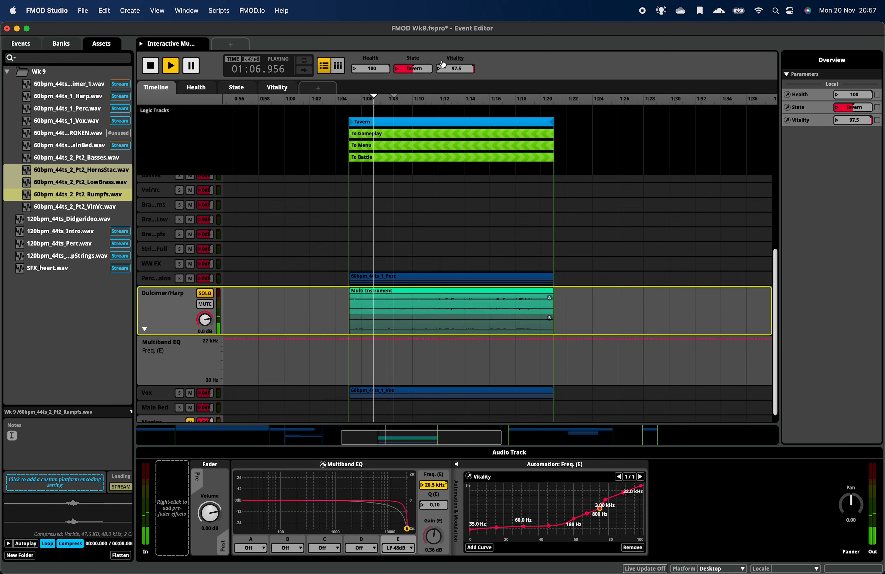
{"action": "left_click_drag", "start_coordinate": [444, 68], "coordinate": [444, 95]}
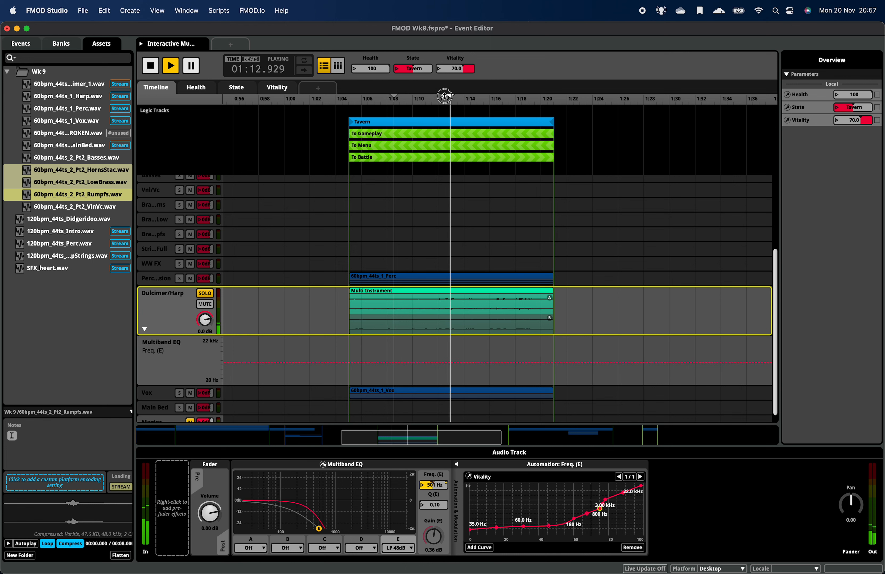
{"action": "left_click", "coordinate": [210, 296]}
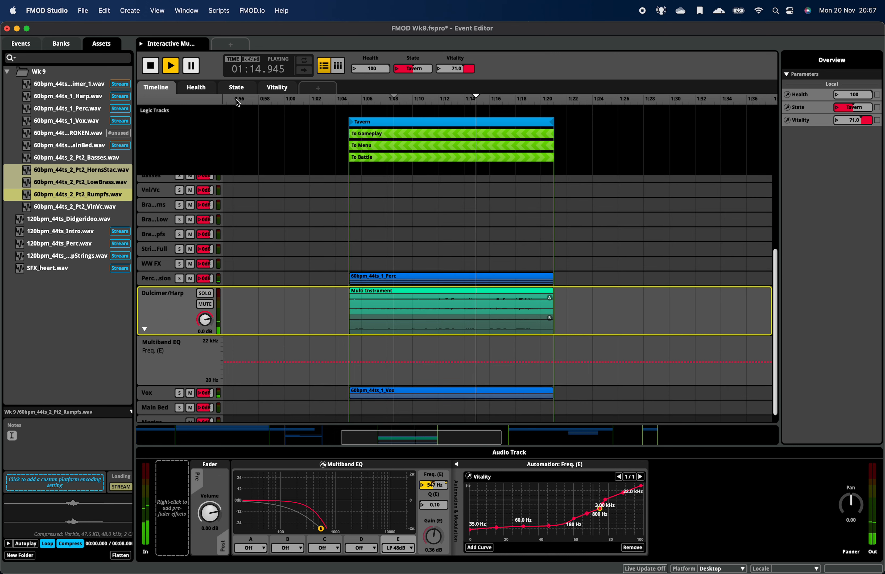
- Enlarge the Percussion track and add an FMOD Multiband EQ effect to it
{"action": "left_click", "coordinate": [160, 279]}
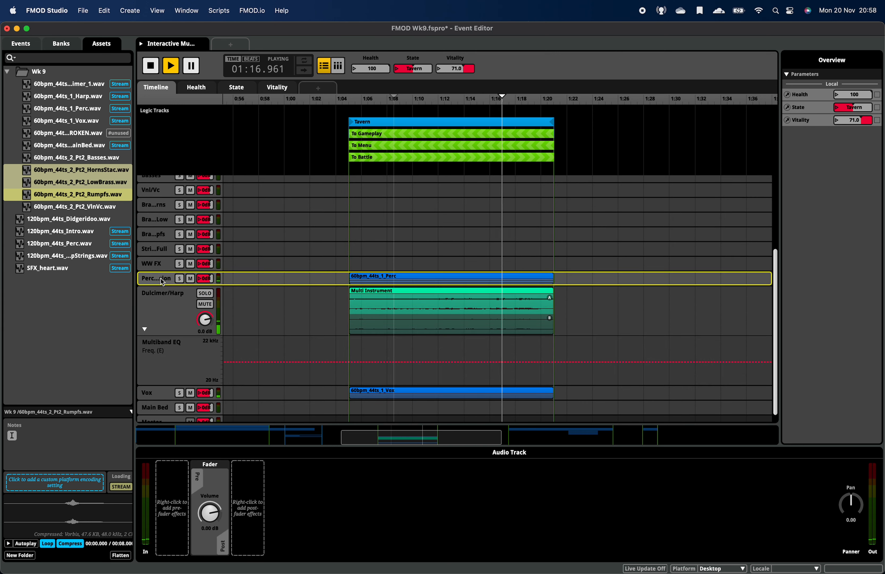
{"action": "left_click_drag", "start_coordinate": [160, 289], "coordinate": [159, 321]}
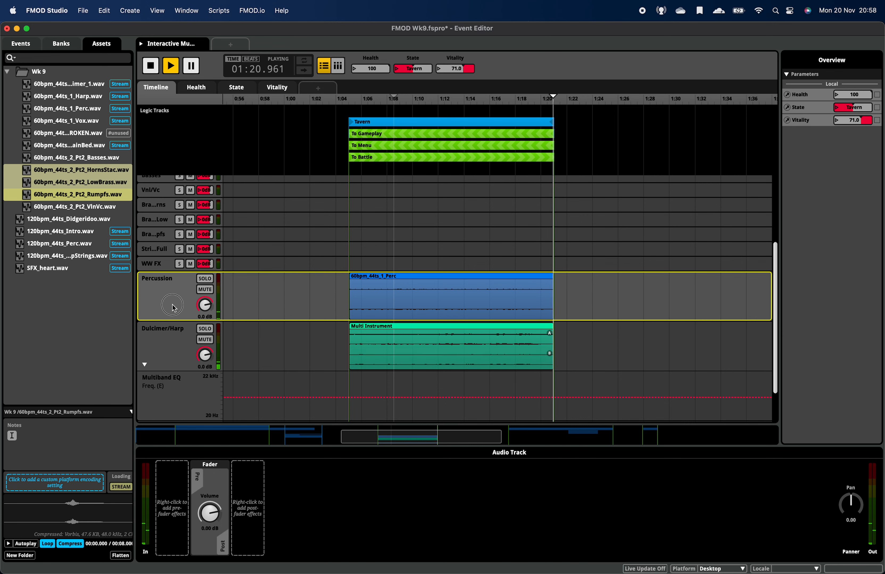
{"action": "right_click", "coordinate": [310, 524]}
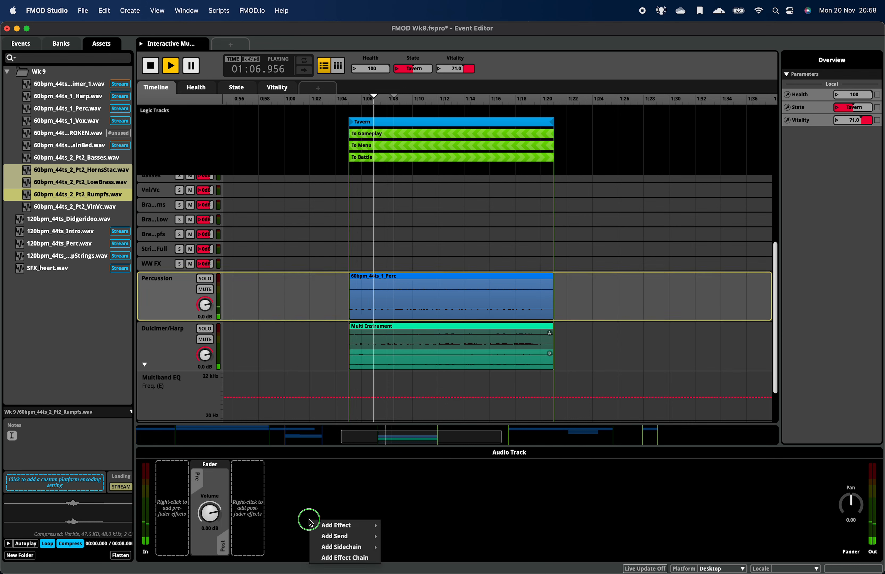
{"action": "mouse_move", "coordinate": [337, 526]}
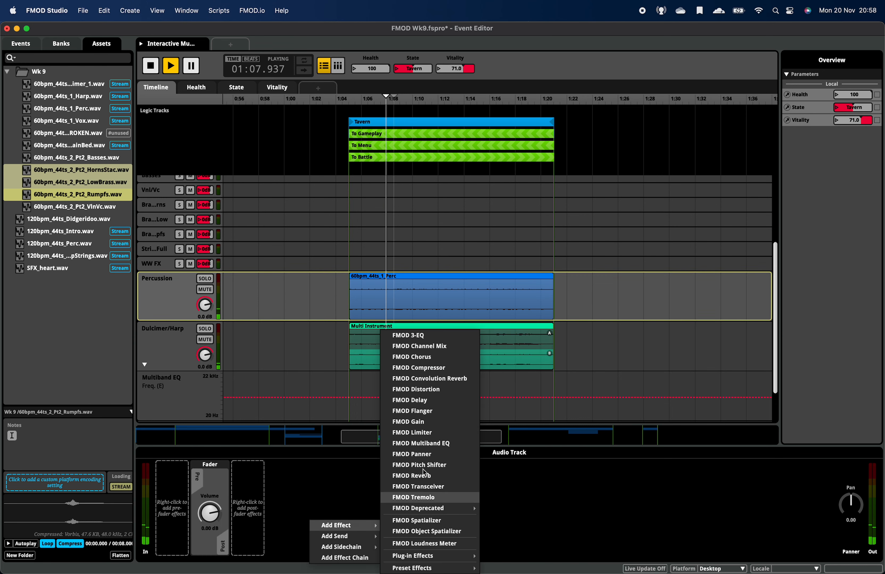
{"action": "left_click", "coordinate": [448, 444]}
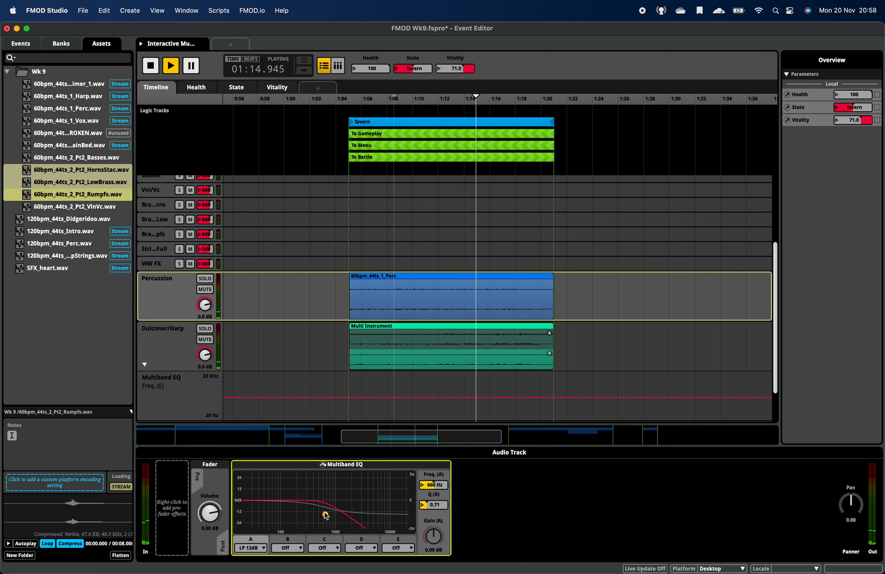
- Turn off band A of the Percussion EQ and set band E to LP 48dB
{"action": "left_click", "coordinate": [251, 549]}
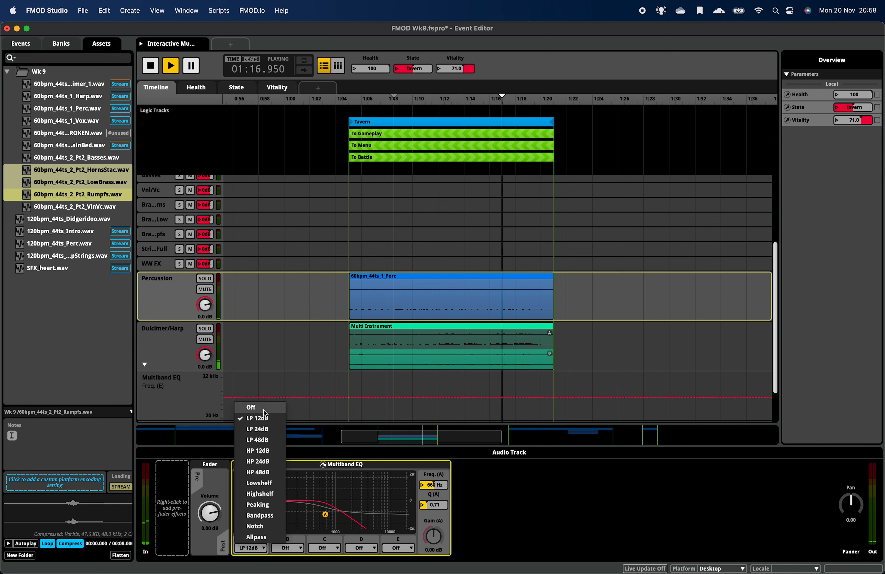
{"action": "left_click", "coordinate": [264, 408]}
{"action": "left_click", "coordinate": [398, 549]}
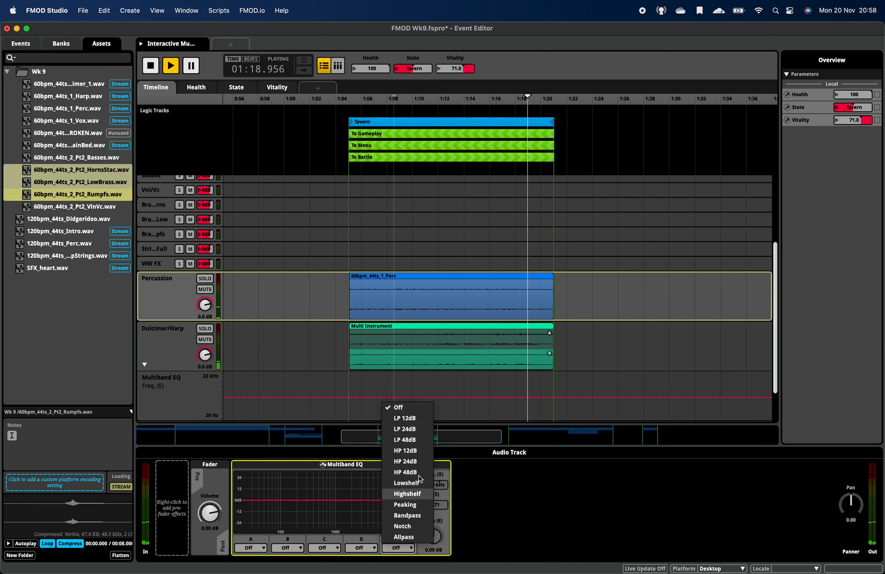
{"action": "left_click", "coordinate": [423, 467]}
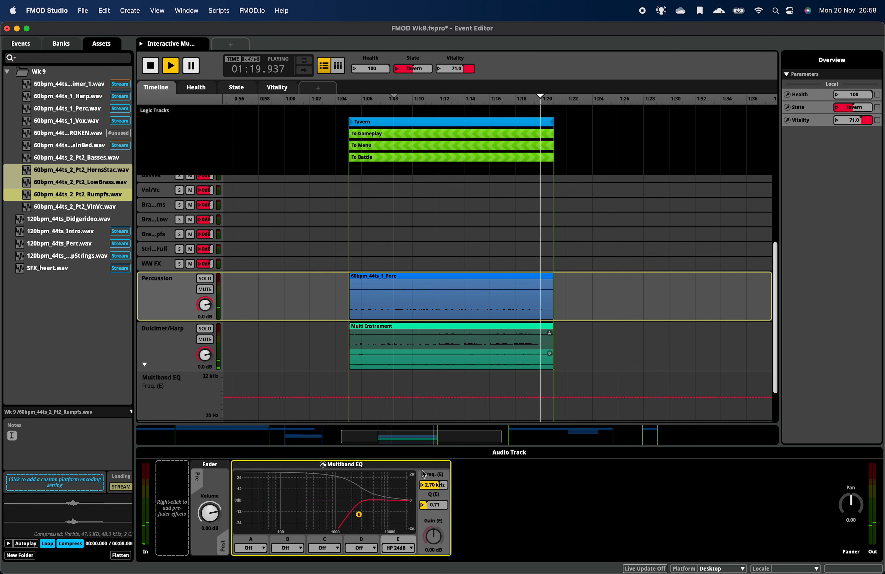
{"action": "left_click", "coordinate": [398, 548]}
{"action": "left_click", "coordinate": [405, 440]}
- Set band E's frequency to 22.0 kHz with a Q of 0.34 on the Percussion EQ
{"action": "right_click", "coordinate": [359, 514]}
{"action": "left_click", "coordinate": [424, 522]}
{"action": "right_click", "coordinate": [357, 515]}
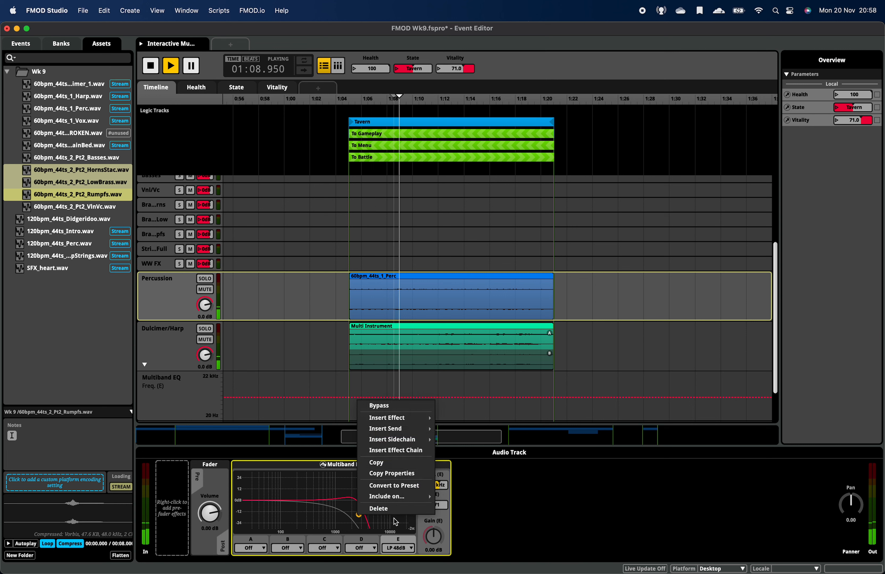
{"action": "left_click", "coordinate": [396, 522]}
{"action": "left_click_drag", "start_coordinate": [358, 516], "coordinate": [423, 529]}
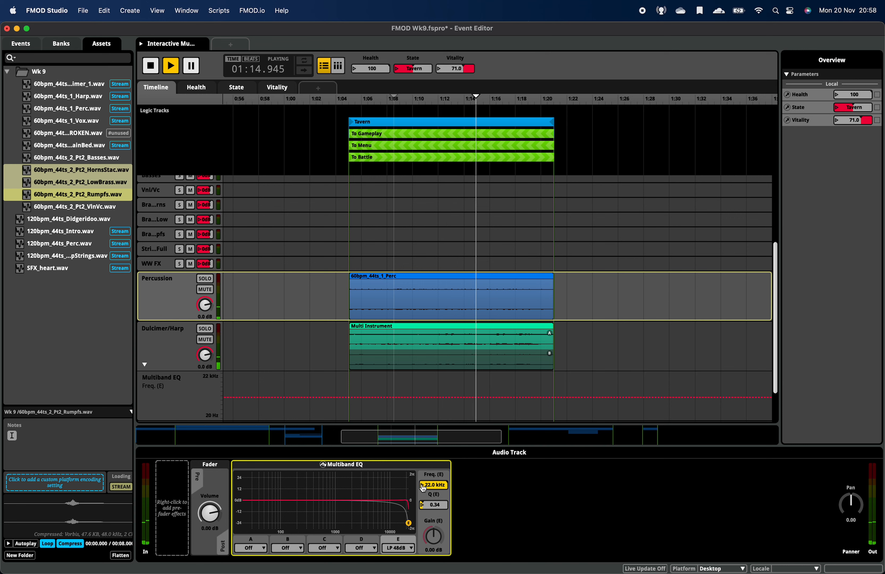
- Automate the Percussion EQ's band E frequency on Vitality, rising from 20 Hz at 0 to 22 kHz at 100
{"action": "left_click", "coordinate": [499, 493]}
{"action": "right_click", "coordinate": [433, 486]}
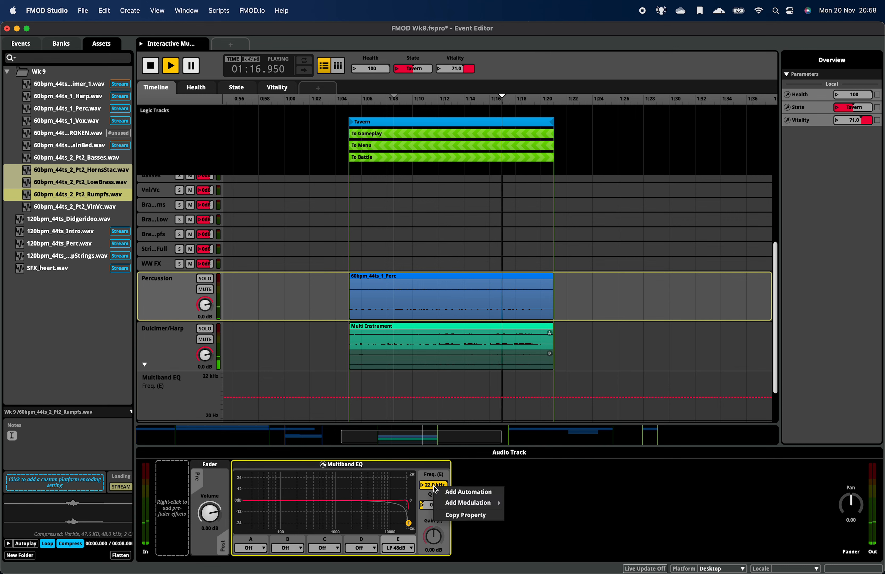
{"action": "left_click", "coordinate": [474, 492]}
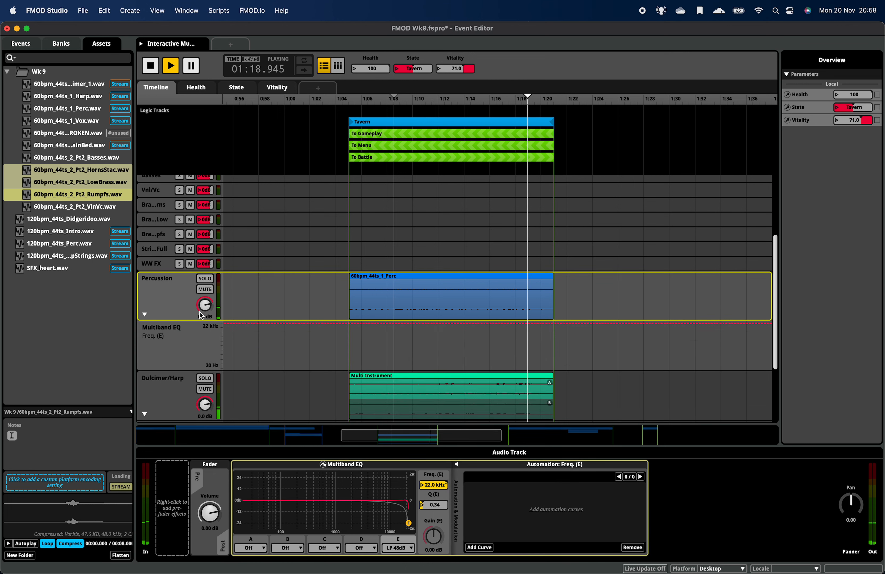
{"action": "left_click", "coordinate": [266, 88]}
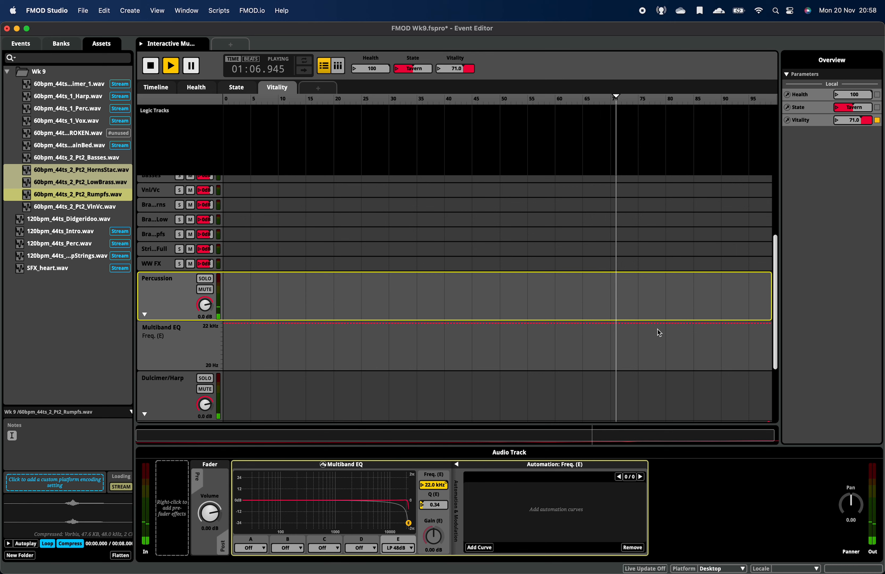
{"action": "left_click", "coordinate": [766, 323]}
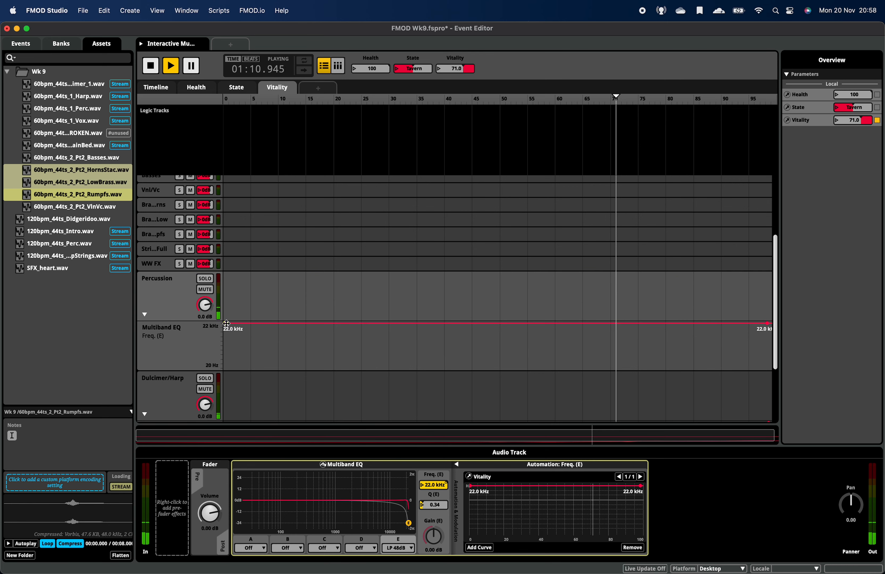
{"action": "left_click_drag", "start_coordinate": [226, 324], "coordinate": [222, 372]}
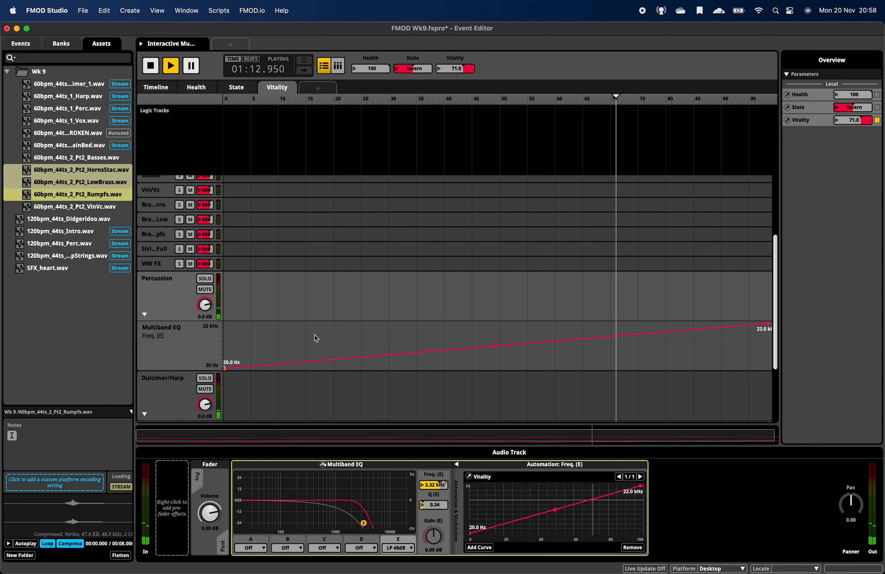
- Raise Vitality to 100 and switch the State parameter to Battle from the timeline
{"action": "left_click_drag", "start_coordinate": [457, 70], "coordinate": [472, 28]}
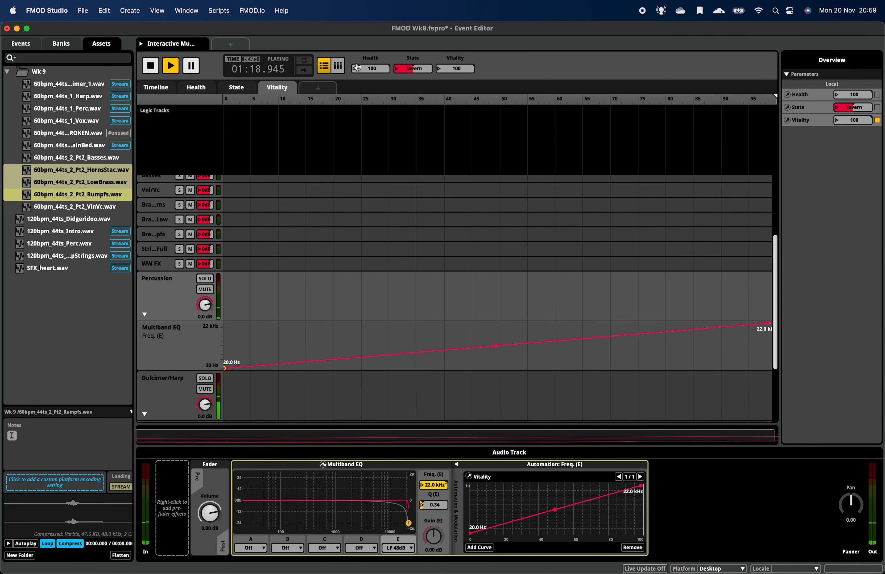
{"action": "left_click", "coordinate": [166, 87]}
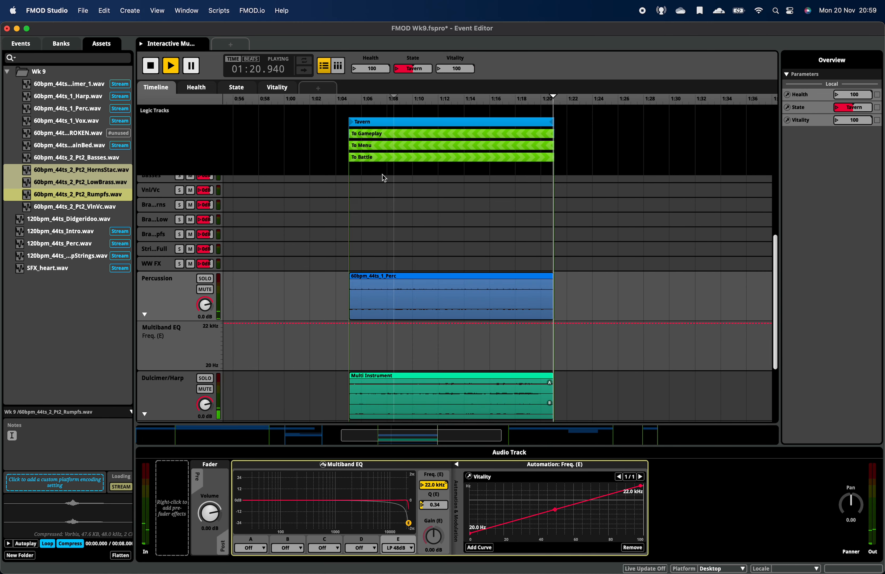
{"action": "left_click", "coordinate": [397, 68]}
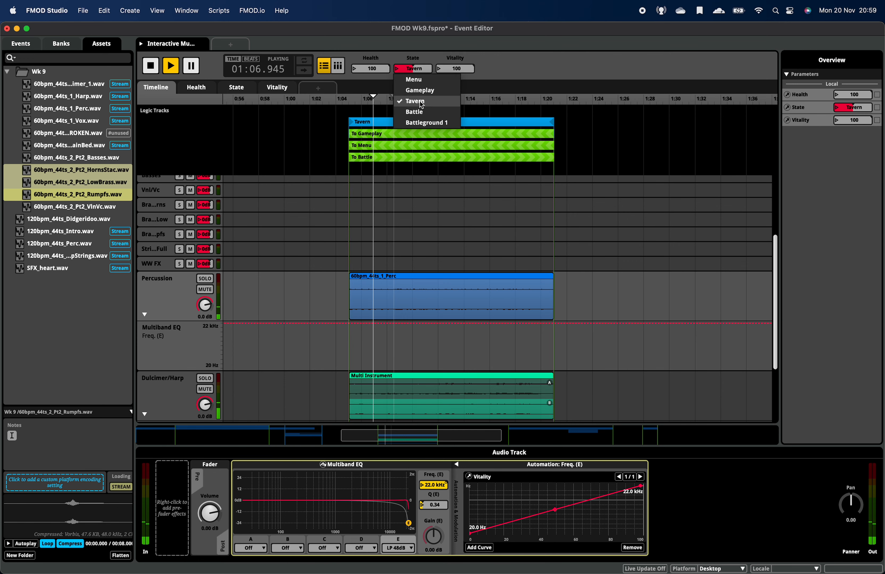
{"action": "left_click", "coordinate": [414, 112]}
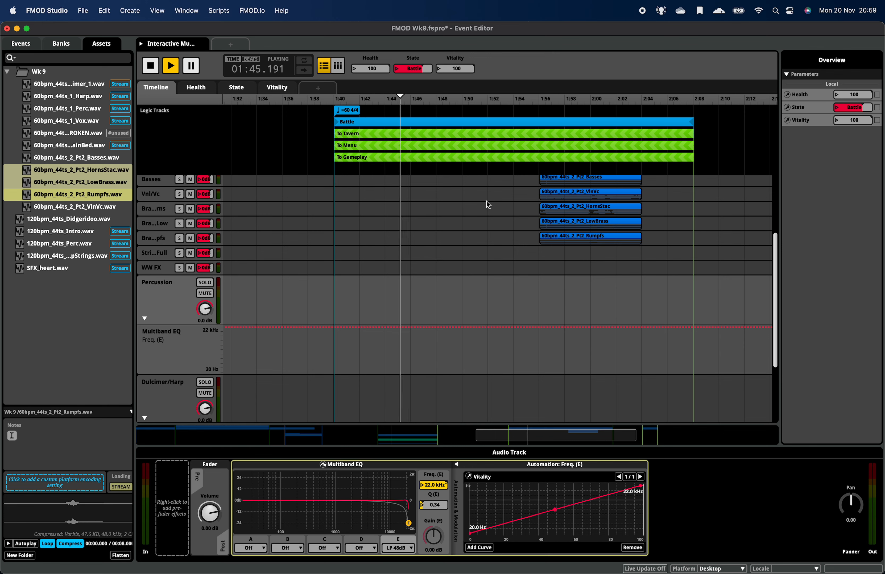
- Stop playback at about 1:55.9 in the Battle section and select the 60bpm_44ts_2_Pt2_VlnVc instrument
{"action": "scroll", "coordinate": [508, 216], "scroll_direction": "up", "scroll_amount": 5}
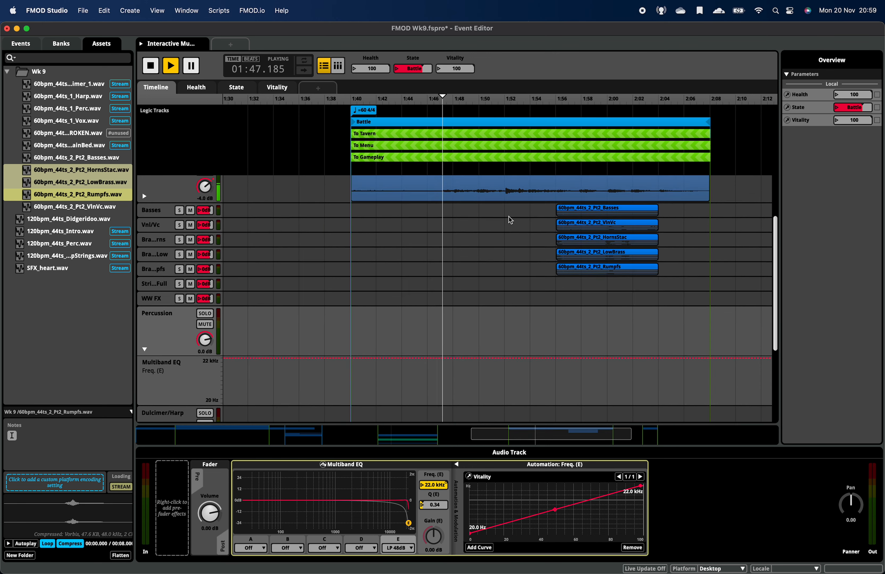
{"action": "left_click", "coordinate": [557, 99]}
{"action": "key", "text": "space"}
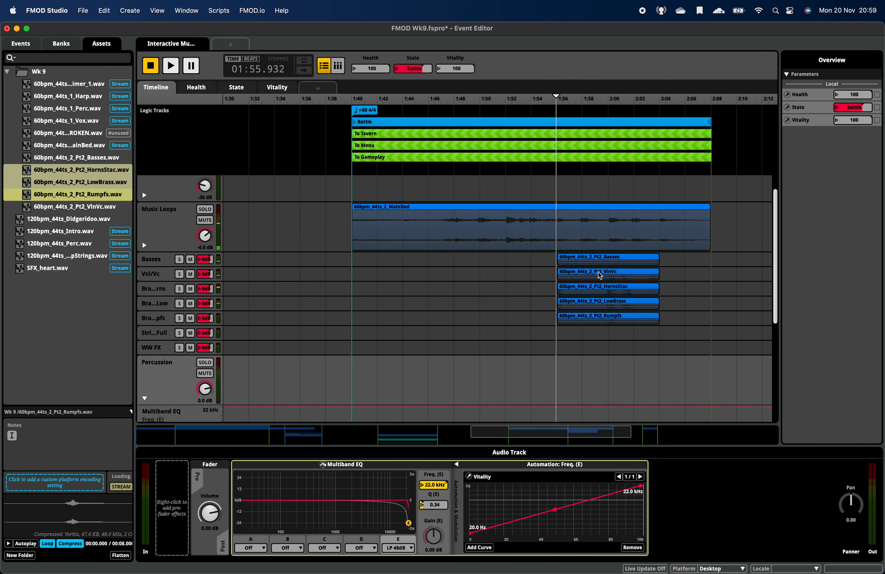
{"action": "left_click", "coordinate": [612, 275]}
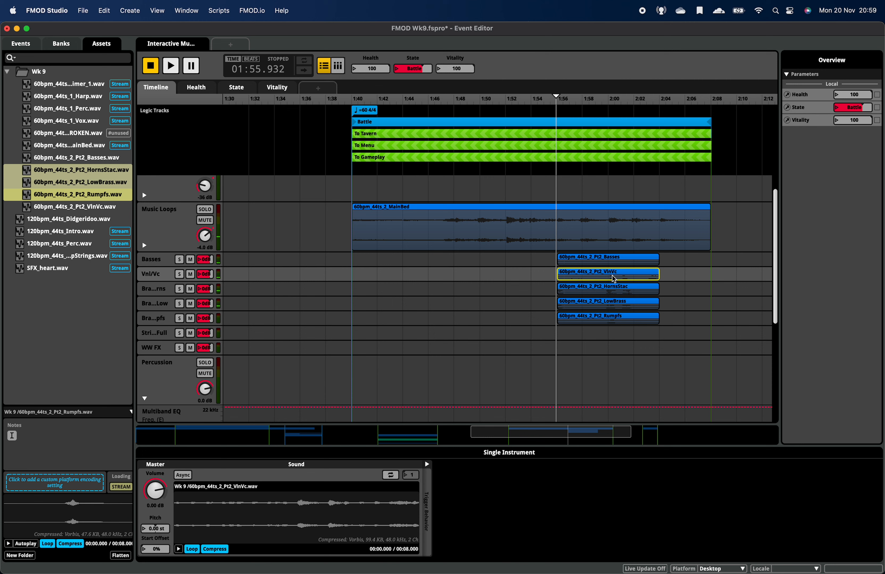
- Review the trigger probability settings of the HornsStac, LowBrass and Rumpfs instruments in the Battle section
{"action": "left_click", "coordinate": [616, 290]}
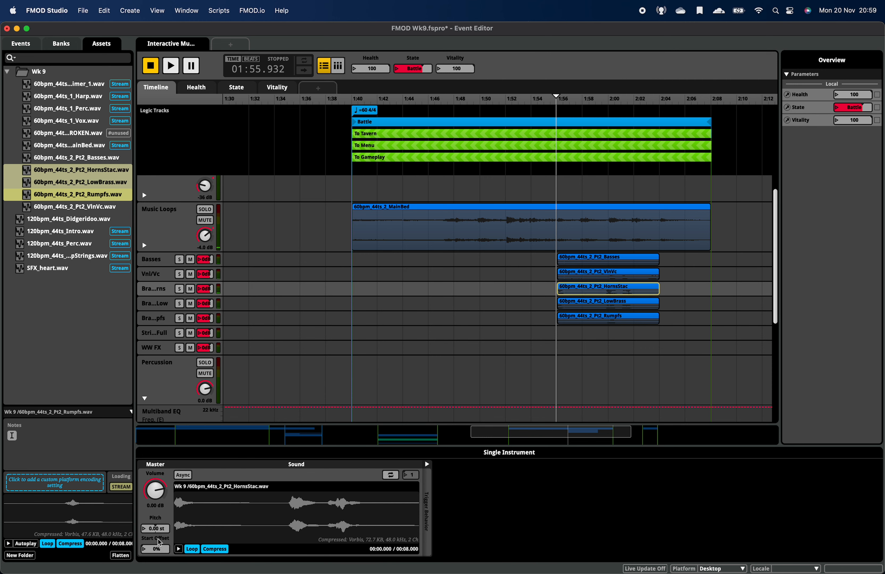
{"action": "left_click", "coordinate": [427, 466]}
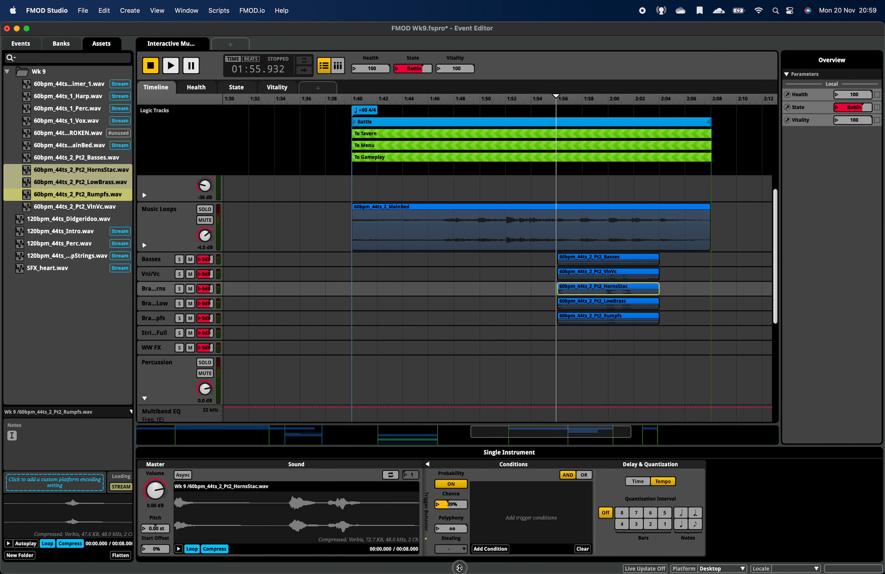
{"action": "left_click", "coordinate": [596, 309]}
{"action": "left_click", "coordinate": [427, 466]}
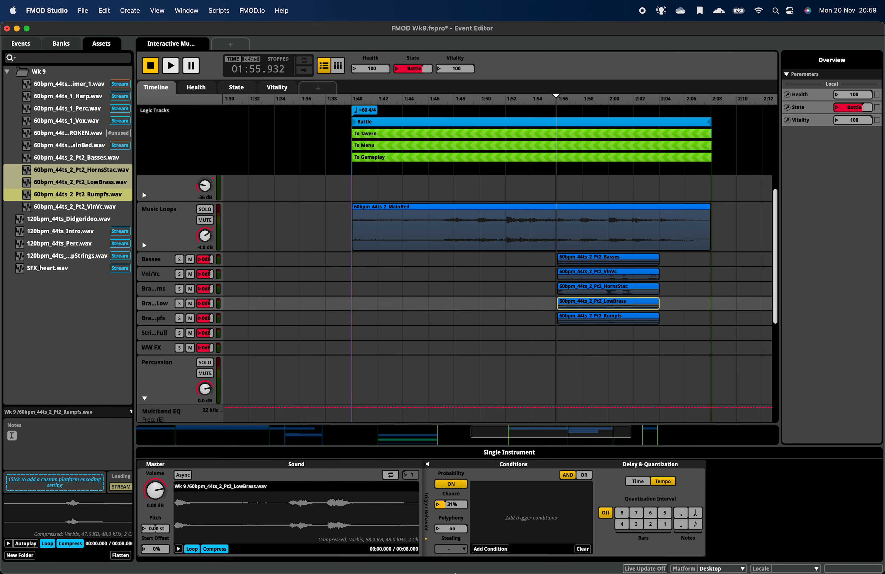
{"action": "left_click", "coordinate": [580, 320]}
{"action": "left_click", "coordinate": [427, 466]}
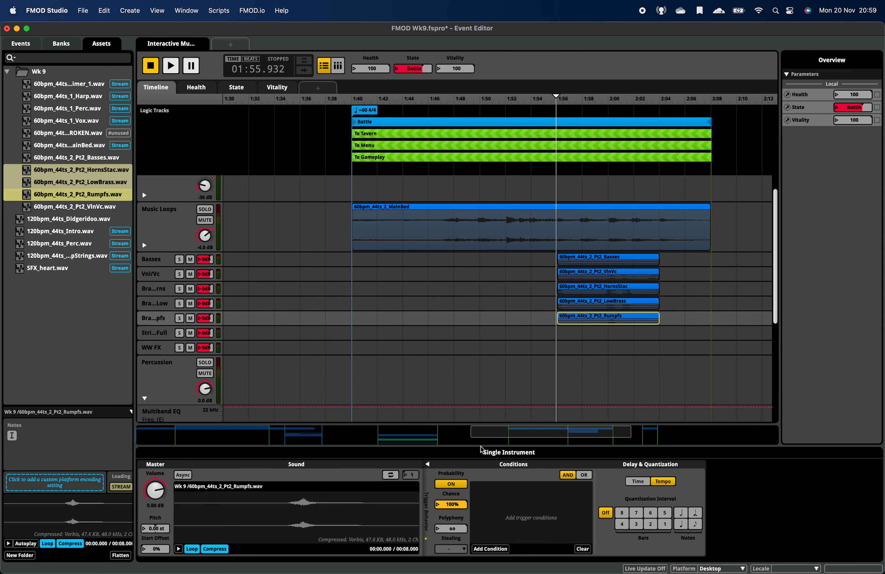
- Play the layered Battle instruments and restart playback repeatedly from just before 1:56 to audition their randomised triggering
{"action": "key", "text": "space"}
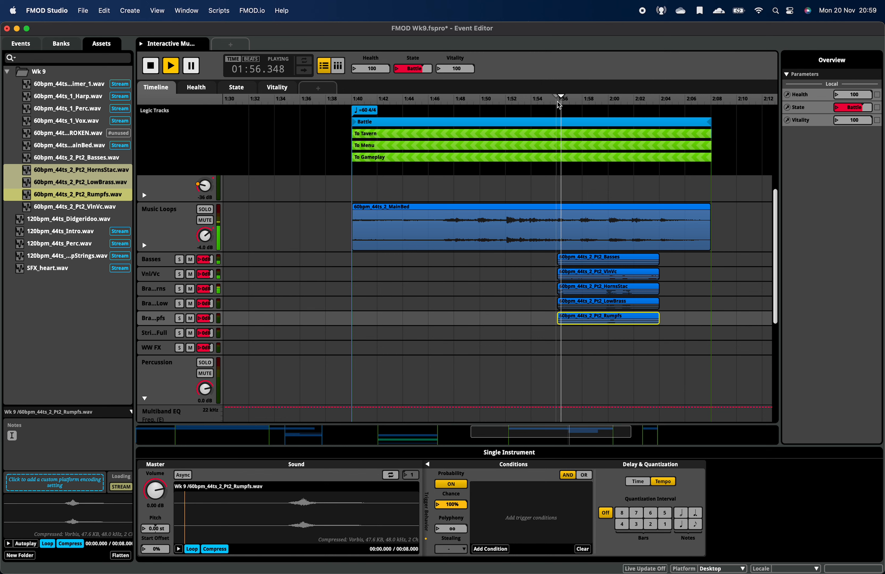
{"action": "left_click", "coordinate": [555, 104]}
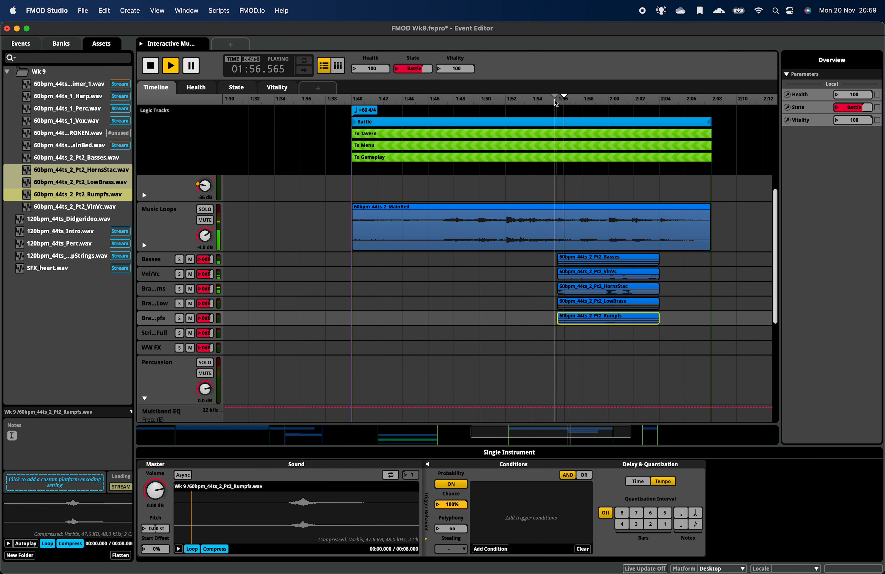
{"action": "left_click", "coordinate": [555, 104]}
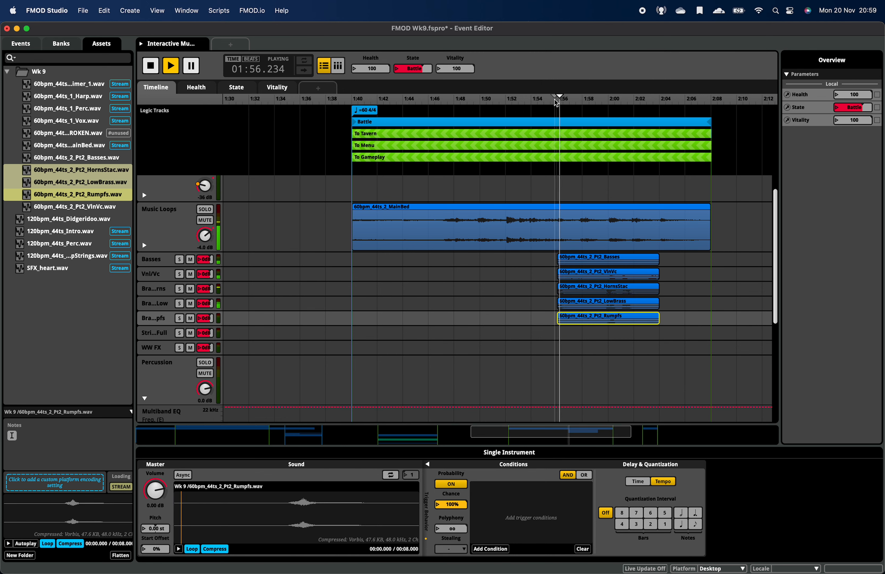
{"action": "left_click", "coordinate": [554, 100]}
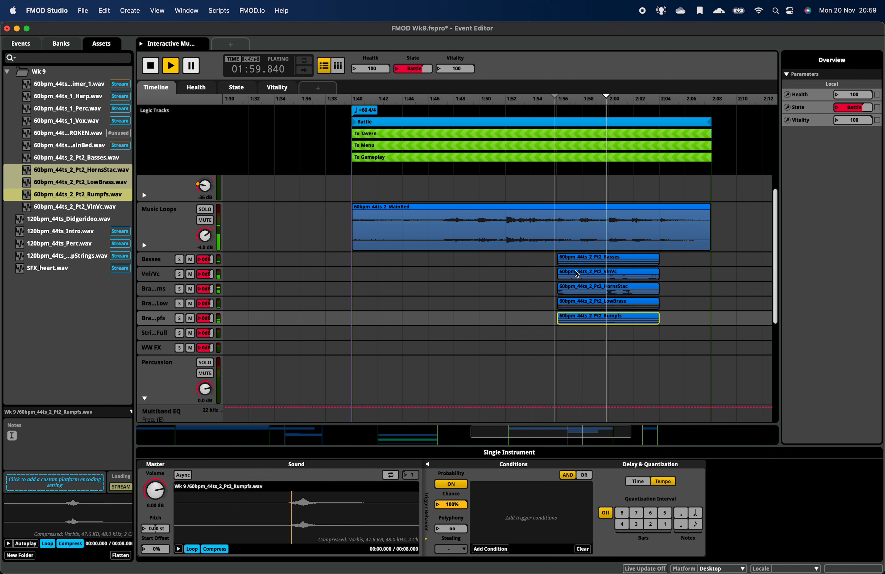
{"action": "left_click", "coordinate": [557, 101]}
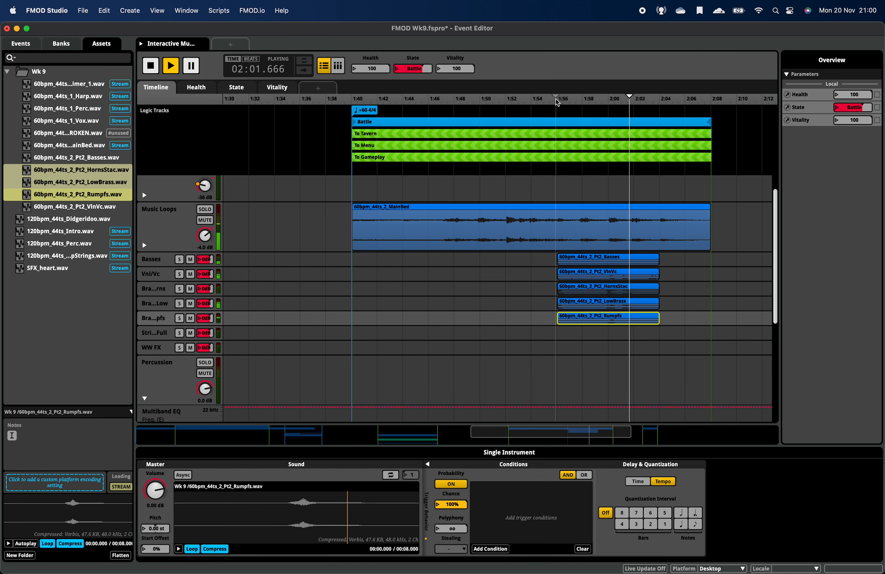
{"action": "left_click", "coordinate": [558, 101]}
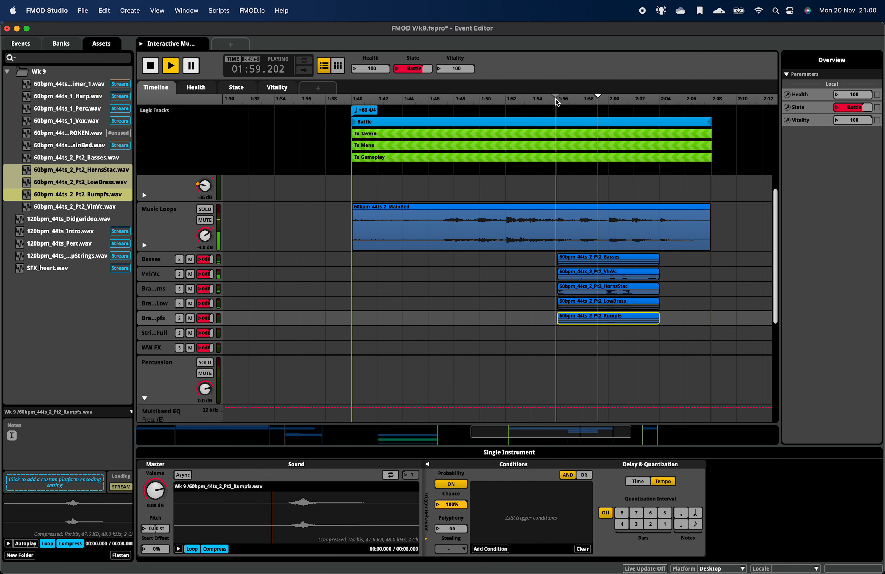
{"action": "left_click", "coordinate": [557, 101]}
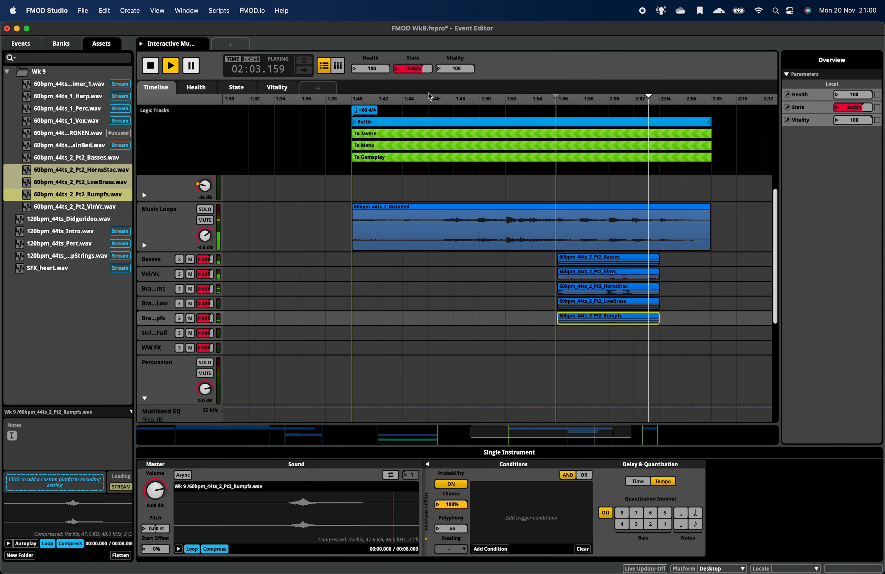
- Switch the State parameter to Gameplay and on to Menu during playback, and stop the event
{"action": "left_click", "coordinate": [413, 69]}
{"action": "left_click", "coordinate": [425, 88]}
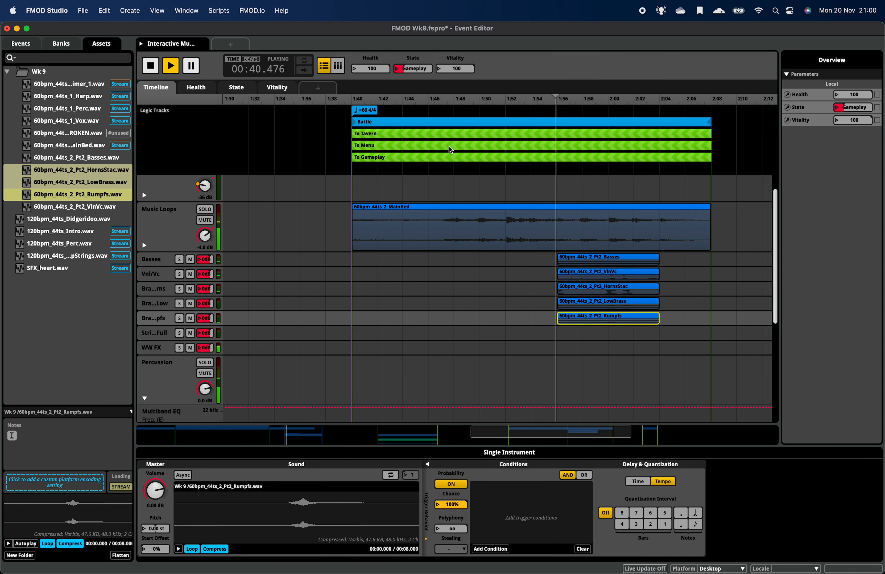
{"action": "left_click", "coordinate": [397, 71]}
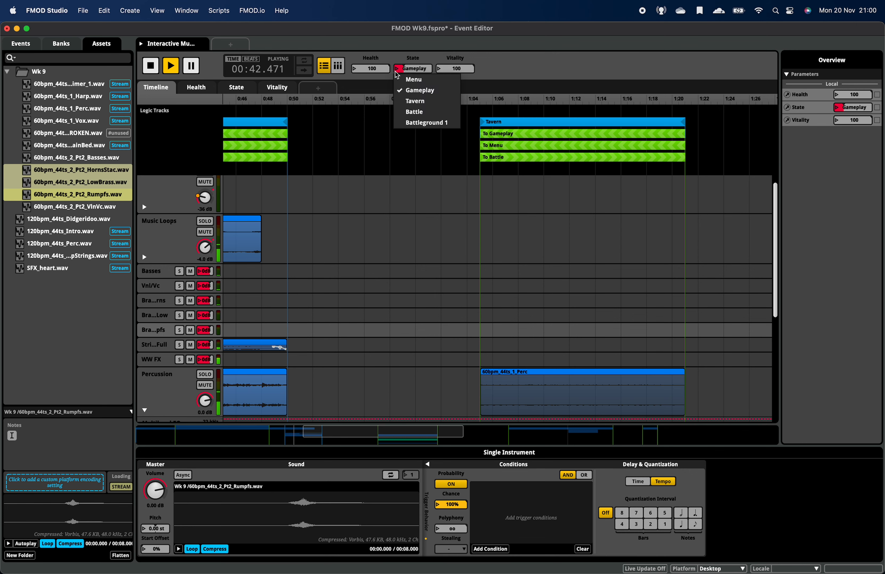
{"action": "left_click", "coordinate": [410, 80]}
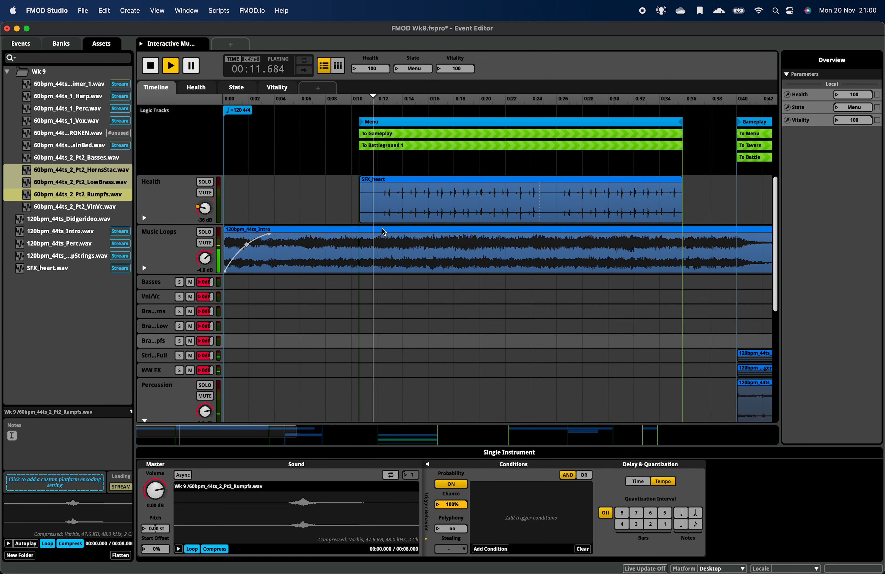
{"action": "key", "text": "space"}
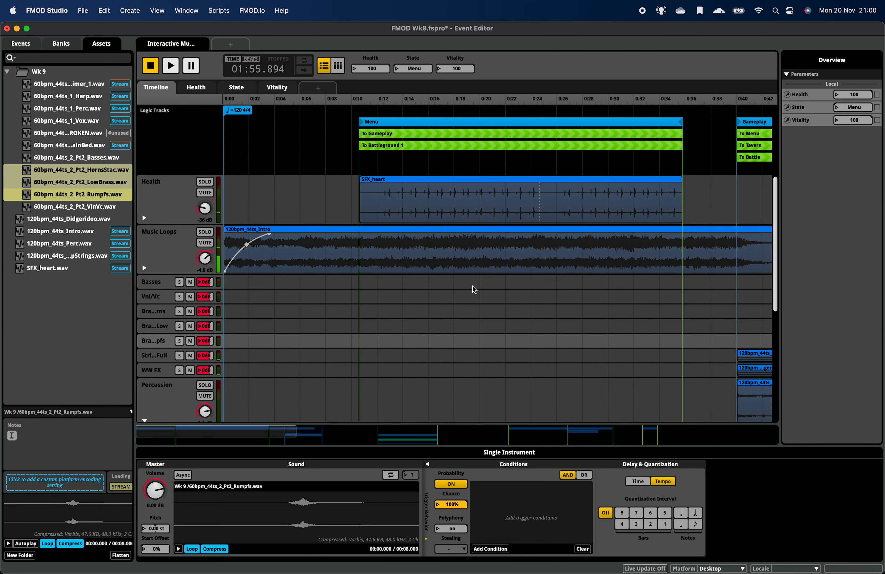
- Examine the conditions of the Battle section's To Gameplay transition, the Tavern section's To Battle and To Menu transitions, and both sections' loop regions
{"action": "scroll", "coordinate": [472, 286], "scroll_direction": "down", "scroll_amount": 3}
{"action": "scroll", "coordinate": [472, 287], "scroll_direction": "down", "scroll_amount": 3}
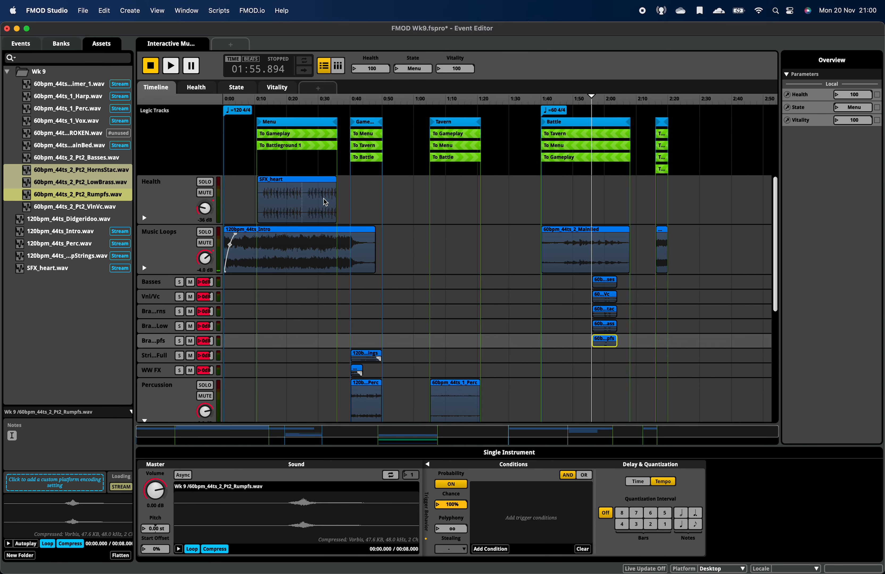
{"action": "scroll", "coordinate": [326, 202], "scroll_direction": "up", "scroll_amount": 1}
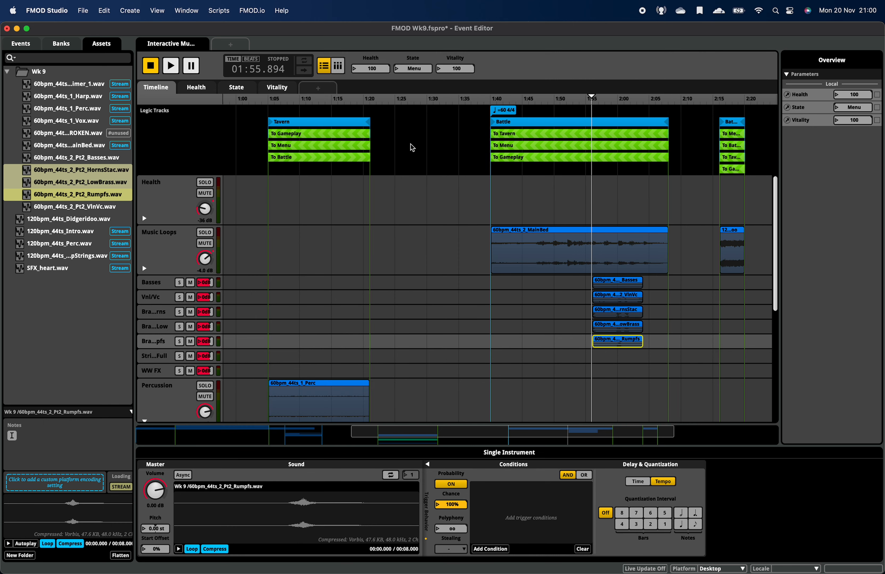
{"action": "scroll", "coordinate": [346, 159], "scroll_direction": "up", "scroll_amount": 3}
{"action": "left_click", "coordinate": [524, 159]}
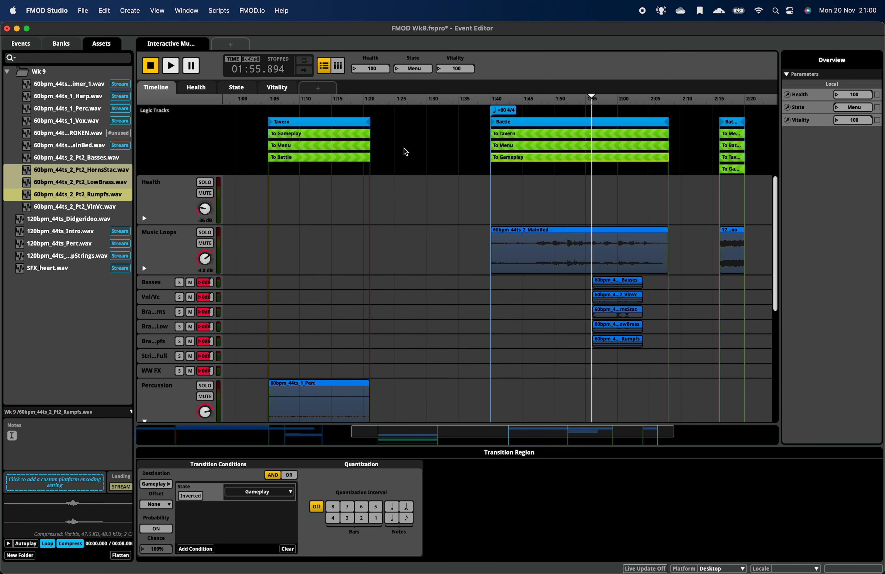
{"action": "left_click", "coordinate": [333, 157]}
{"action": "left_click", "coordinate": [342, 145]}
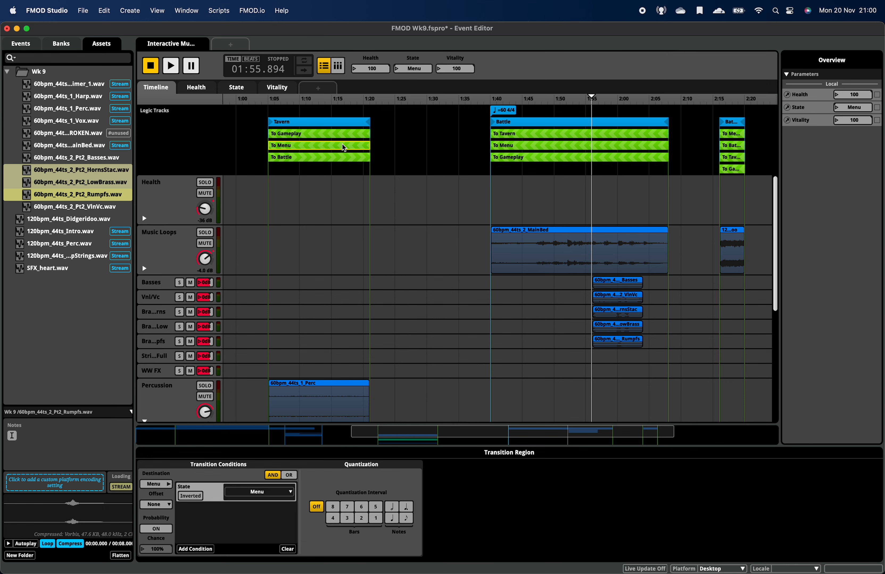
{"action": "left_click", "coordinate": [339, 123]}
{"action": "left_click", "coordinate": [508, 122]}
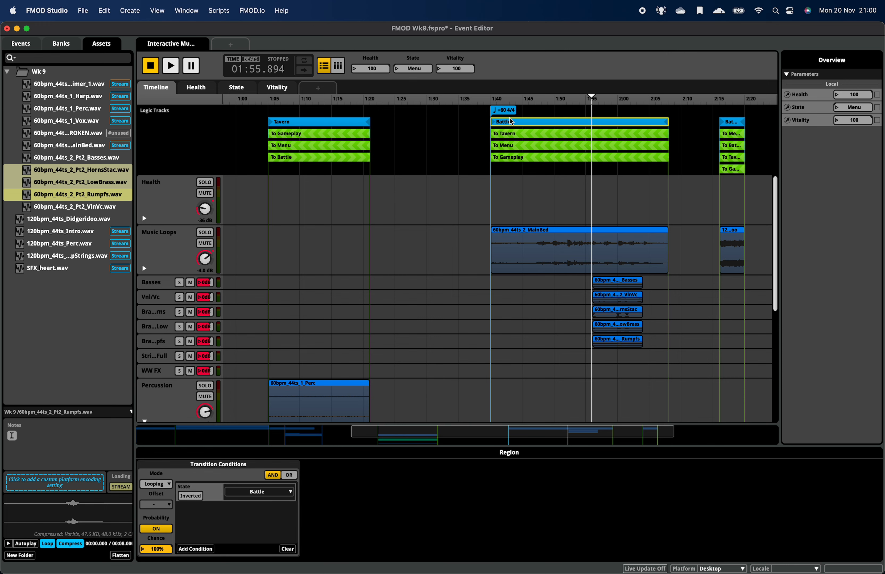
- Play the event in the Menu section and lower Health to 8.50 to audition the heartbeat and filtering
{"action": "scroll", "coordinate": [621, 162], "scroll_direction": "right", "scroll_amount": 5}
{"action": "scroll", "coordinate": [621, 162], "scroll_direction": "left", "scroll_amount": 2}
{"action": "scroll", "coordinate": [621, 162], "scroll_direction": "left", "scroll_amount": 2}
{"action": "scroll", "coordinate": [621, 162], "scroll_direction": "down", "scroll_amount": 1}
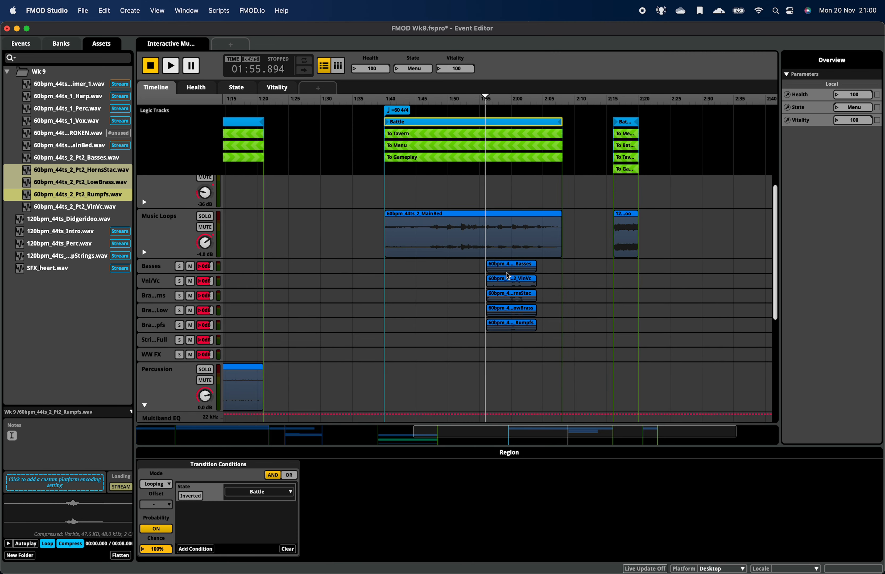
{"action": "scroll", "coordinate": [389, 288], "scroll_direction": "left", "scroll_amount": 10}
{"action": "scroll", "coordinate": [425, 325], "scroll_direction": "down", "scroll_amount": 1}
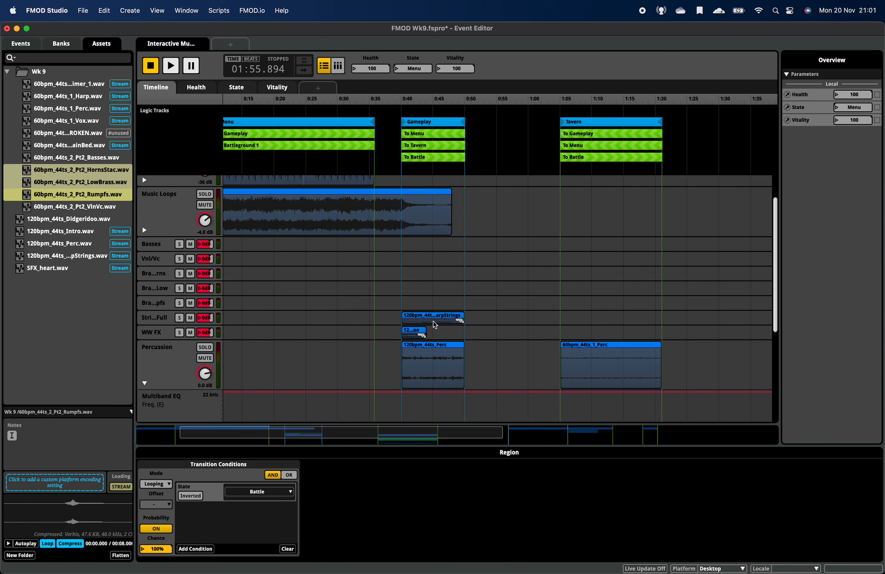
{"action": "scroll", "coordinate": [435, 325], "scroll_direction": "left", "scroll_amount": 4}
{"action": "scroll", "coordinate": [451, 339], "scroll_direction": "up", "scroll_amount": 2}
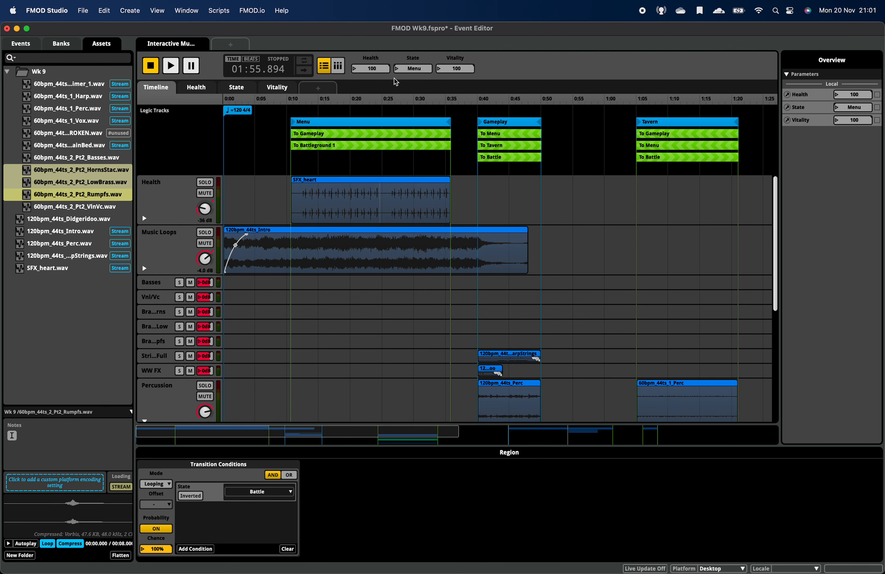
{"action": "key", "text": "space"}
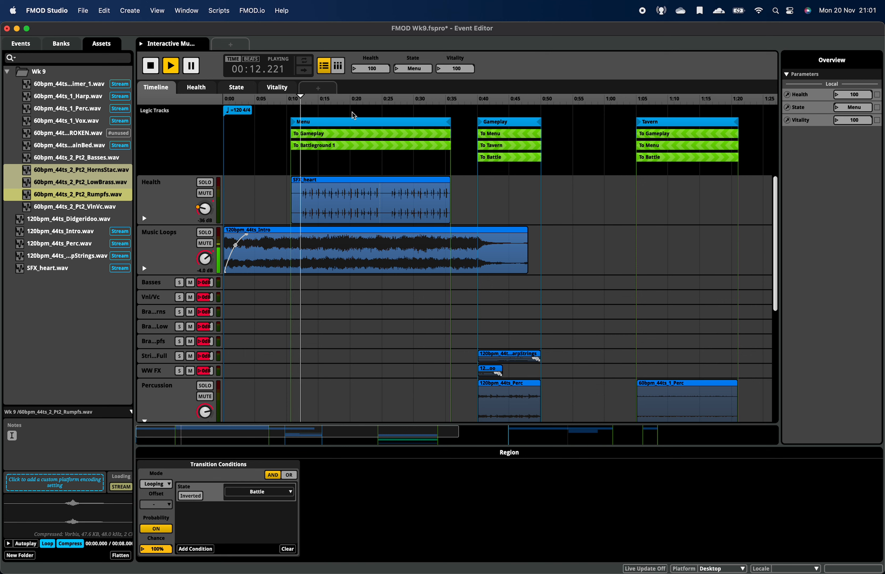
{"action": "left_click_drag", "start_coordinate": [367, 69], "coordinate": [381, 162]}
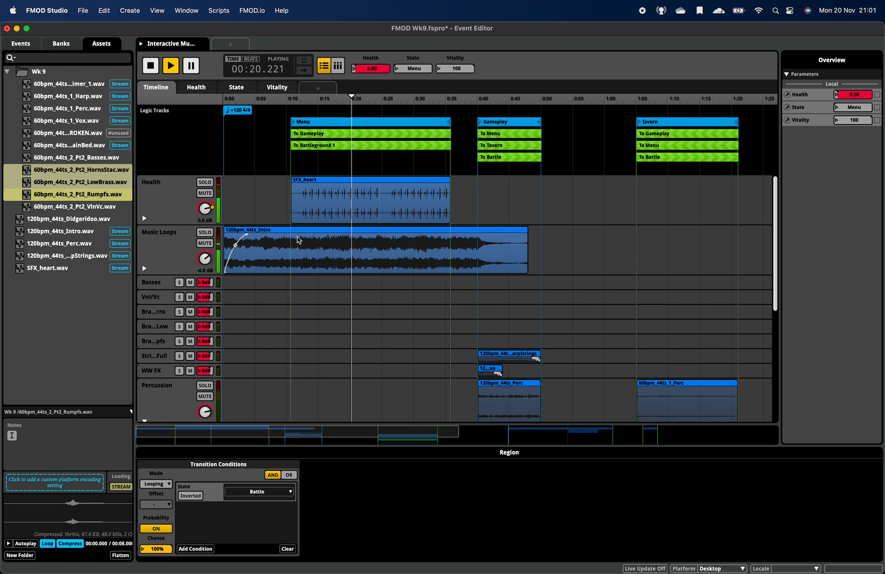
- Raise the Health parameter to 100 while the Menu section plays
{"action": "right_click", "coordinate": [362, 65]}
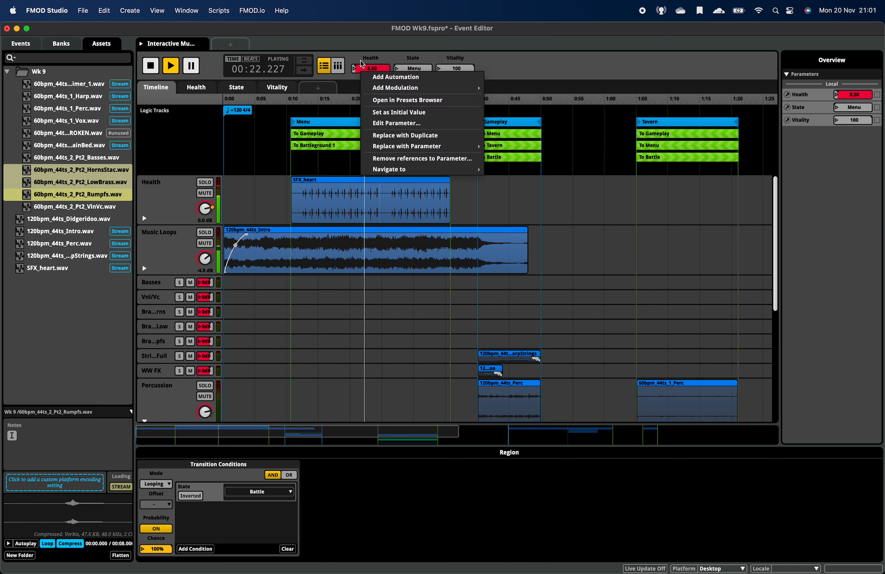
{"action": "left_click", "coordinate": [362, 65]}
{"action": "right_click", "coordinate": [361, 56]}
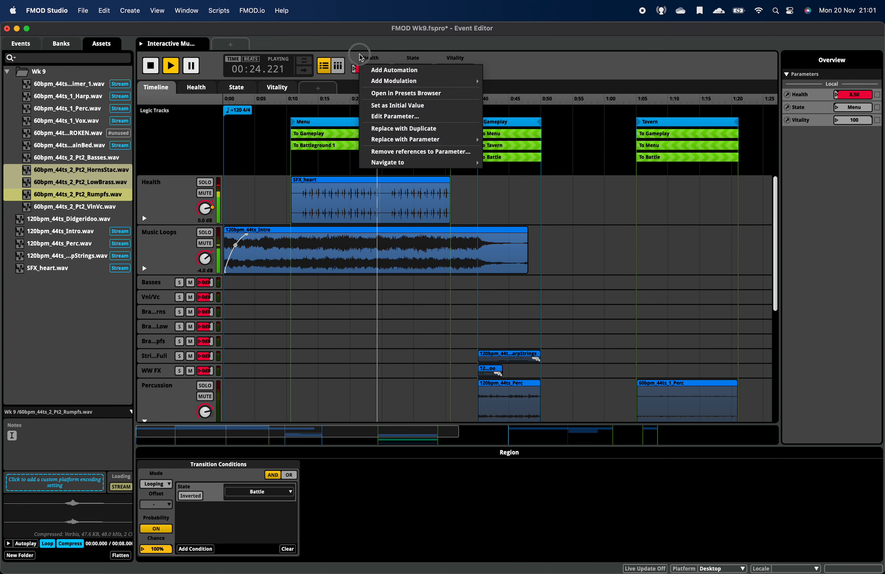
{"action": "left_click", "coordinate": [361, 57]}
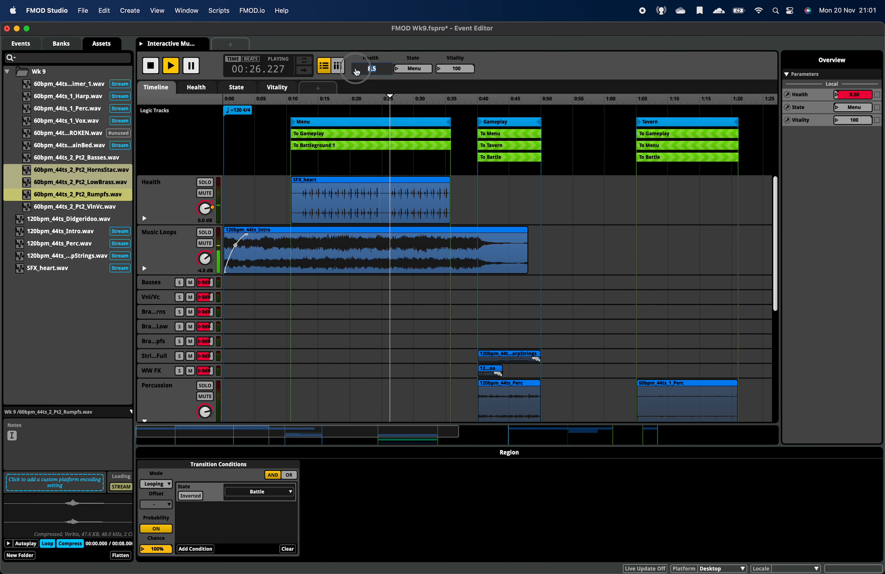
{"action": "left_click", "coordinate": [359, 55]}
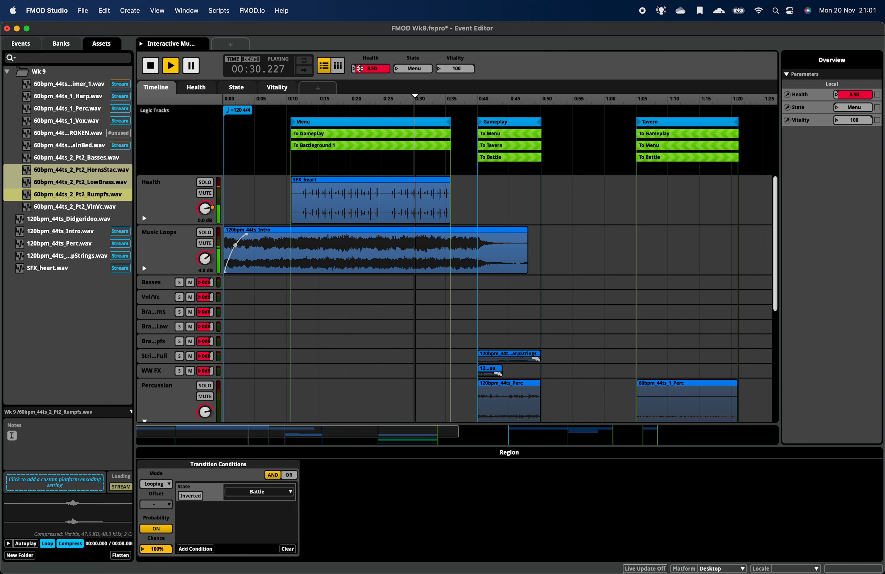
{"action": "right_click", "coordinate": [362, 67]}
{"action": "left_click", "coordinate": [363, 57]}
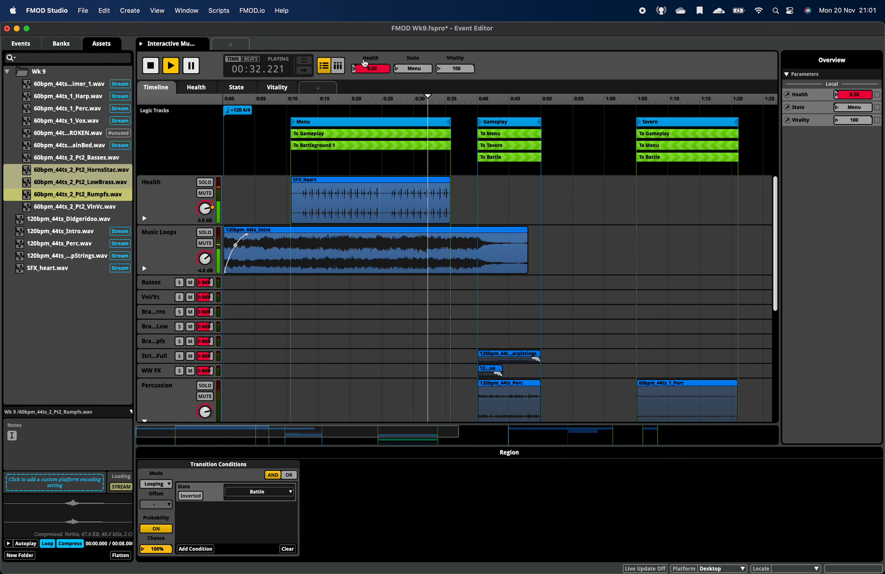
{"action": "mouse_move", "coordinate": [362, 69]}
{"action": "left_mouse_down"}
{"action": "mouse_move", "coordinate": [381, 1]}
{"action": "mouse_move", "coordinate": [393, 1]}
{"action": "left_mouse_up"}
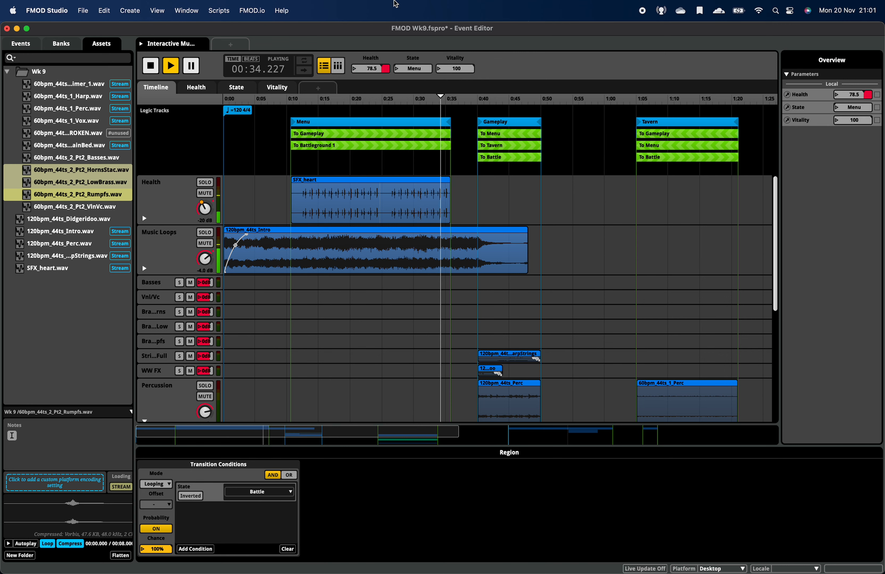
{"action": "right_click", "coordinate": [383, 65]}
{"action": "left_click", "coordinate": [388, 32]}
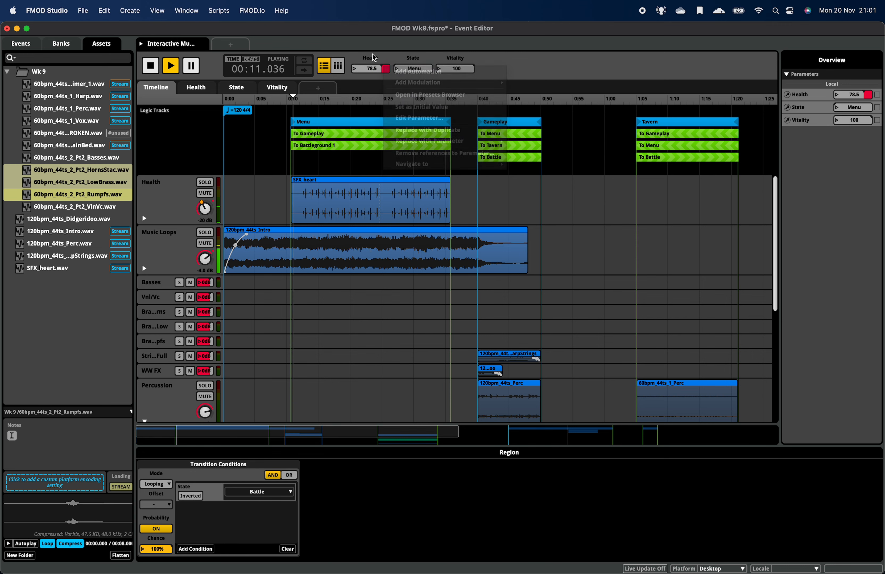
{"action": "left_click_drag", "start_coordinate": [372, 71], "coordinate": [381, 33]}
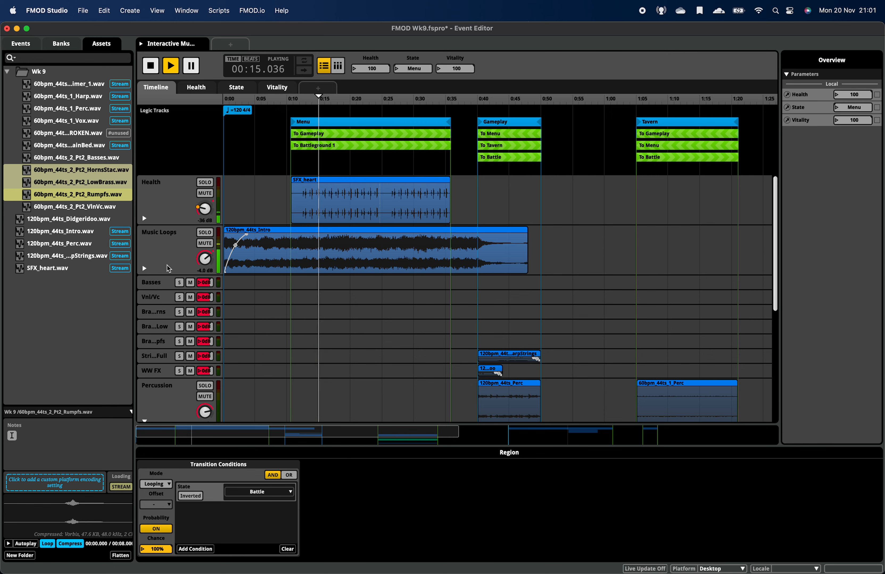
- Select the Music Loops track to inspect its Multiband EQ and Health automation, and stop playback
{"action": "left_click", "coordinate": [179, 259]}
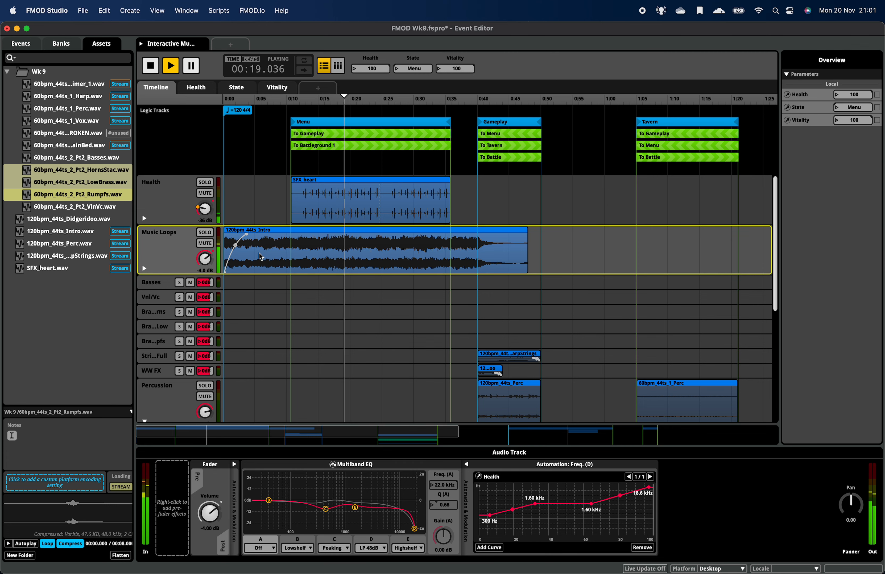
{"action": "key", "text": "space"}
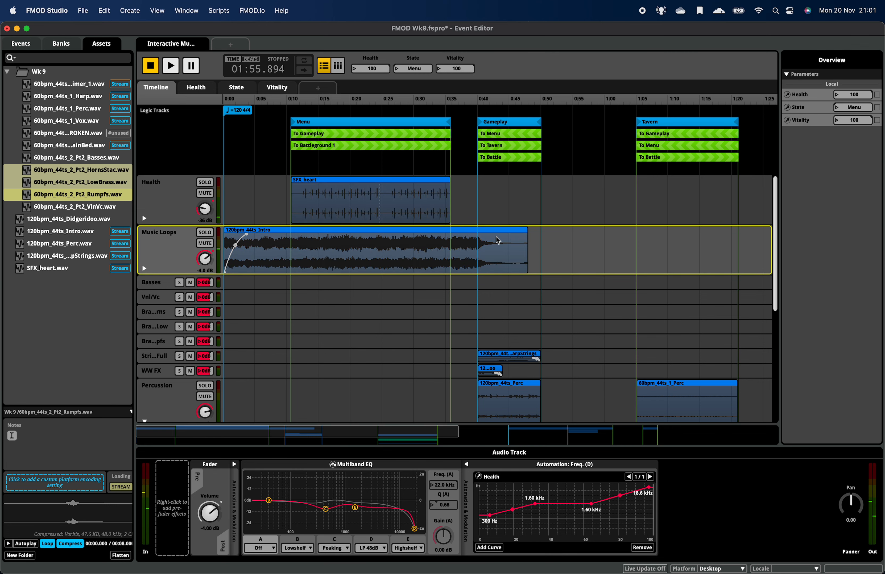
- Select the Menu section's To Gameplay transition region to examine its conditions and offset
{"action": "left_click", "coordinate": [564, 205]}
{"action": "scroll", "coordinate": [577, 166], "scroll_direction": "down", "scroll_amount": 1}
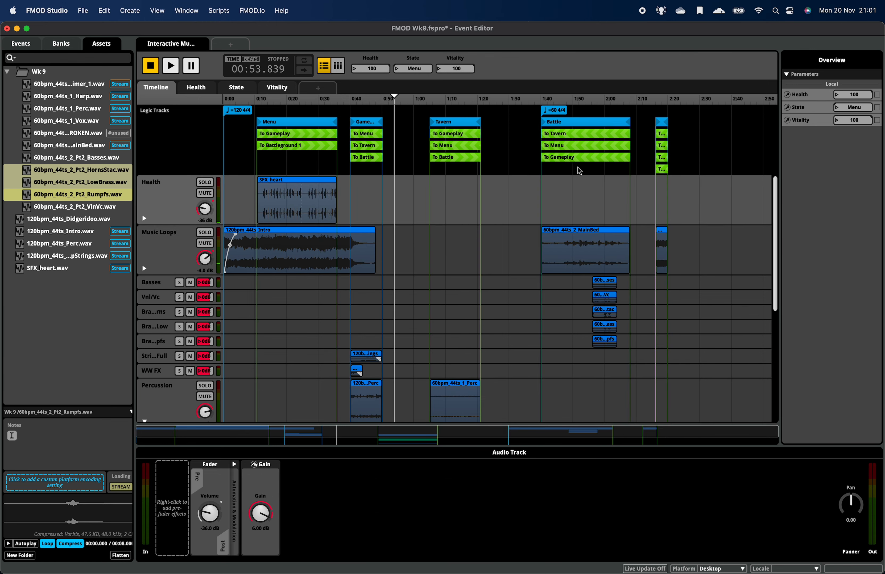
{"action": "scroll", "coordinate": [579, 170], "scroll_direction": "up", "scroll_amount": 1}
{"action": "scroll", "coordinate": [580, 171], "scroll_direction": "down", "scroll_amount": 1}
{"action": "scroll", "coordinate": [579, 171], "scroll_direction": "up", "scroll_amount": 1}
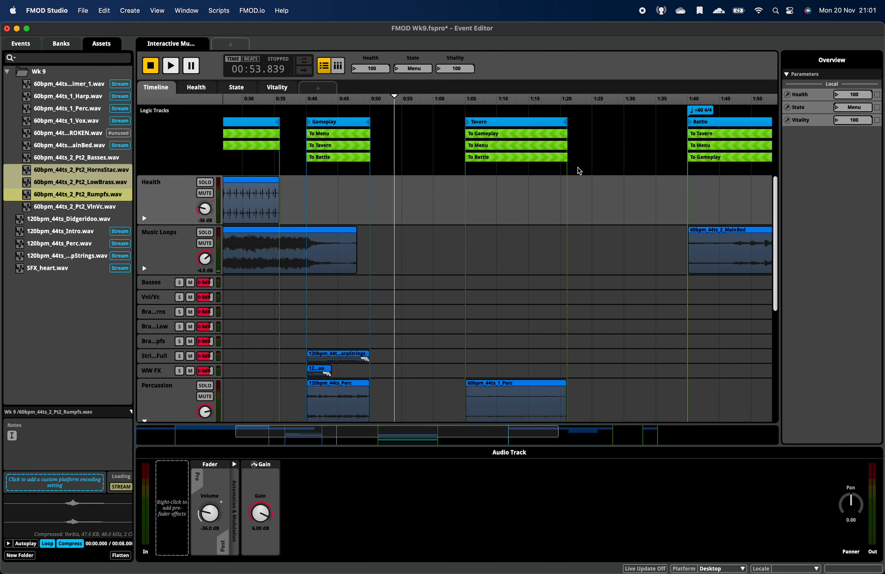
{"action": "scroll", "coordinate": [580, 170], "scroll_direction": "down", "scroll_amount": 1}
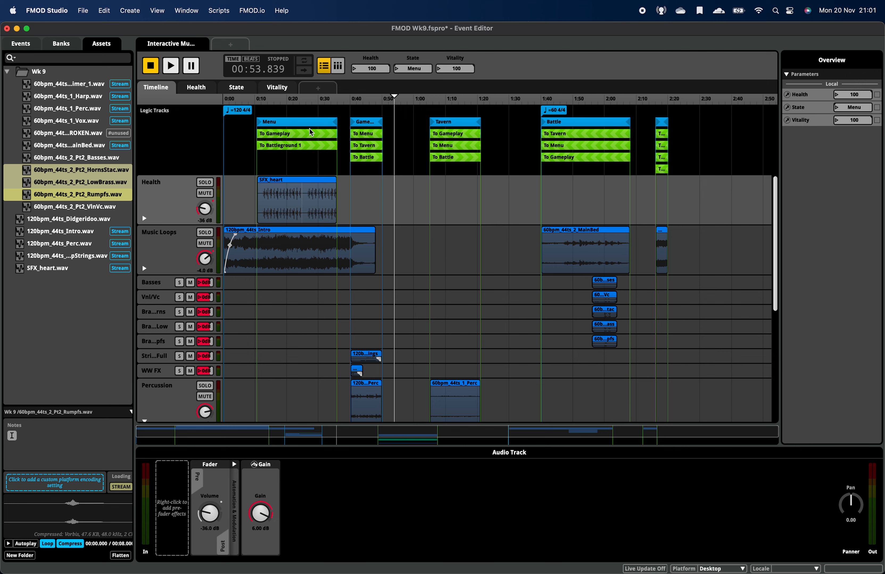
{"action": "left_click", "coordinate": [292, 134]}
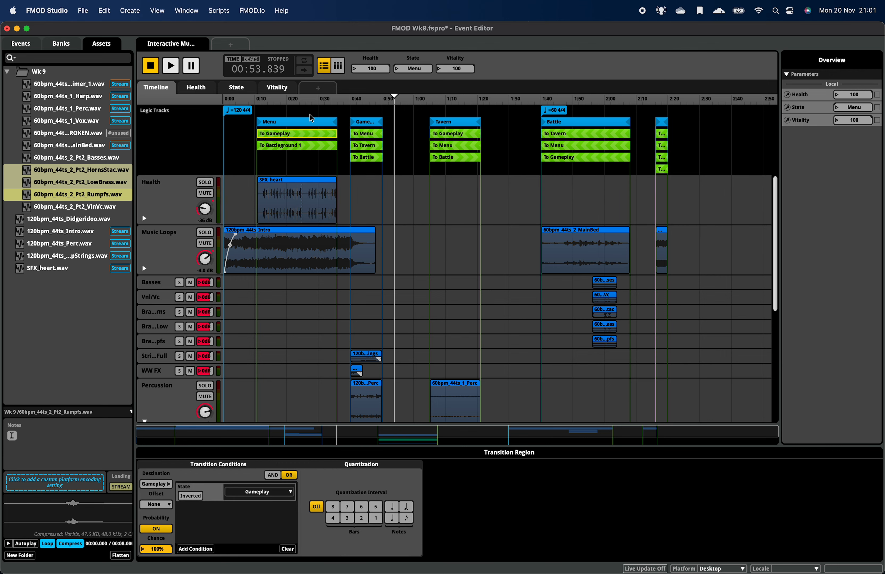
- Keep State at Menu, start playback, and move the playhead to about 0:18 in the Menu section
{"action": "left_click", "coordinate": [398, 71]}
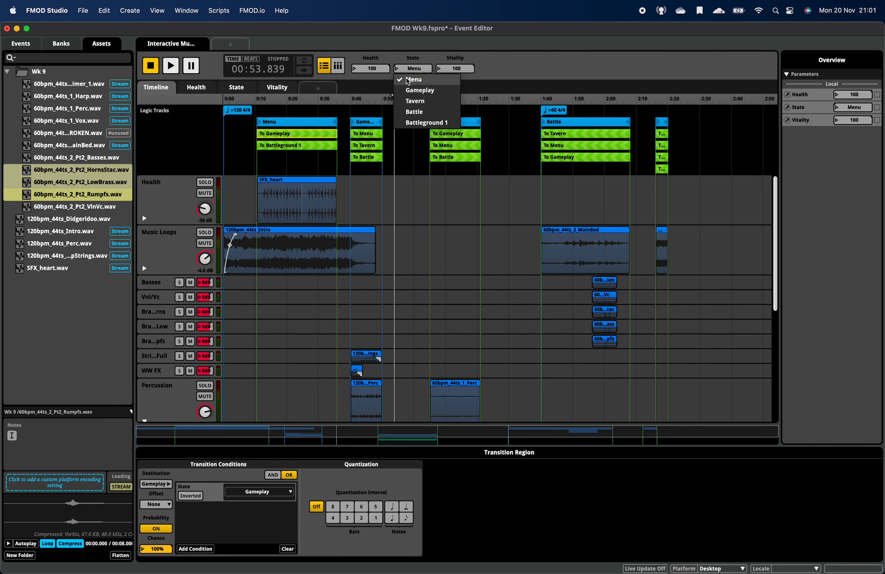
{"action": "left_click", "coordinate": [446, 61]}
{"action": "left_click", "coordinate": [396, 72]}
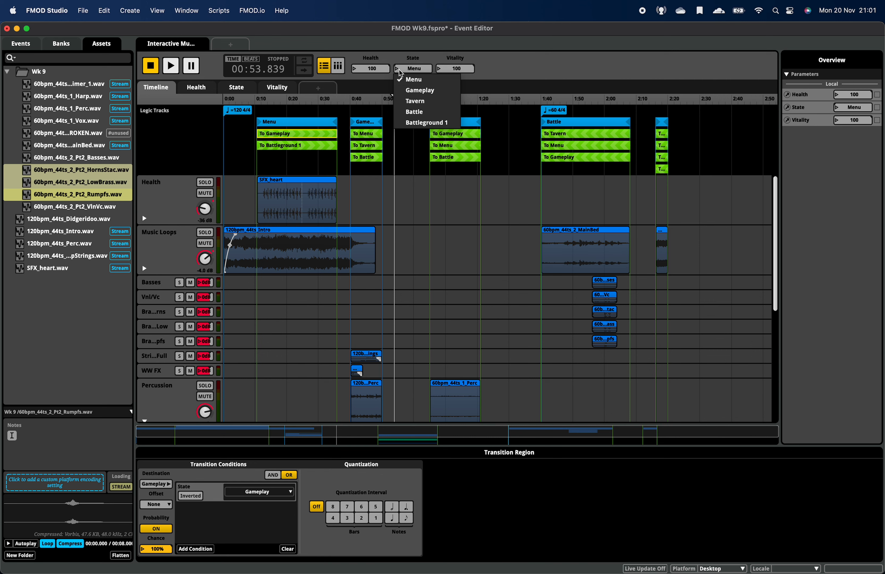
{"action": "left_click", "coordinate": [413, 80]}
{"action": "key", "text": "space"}
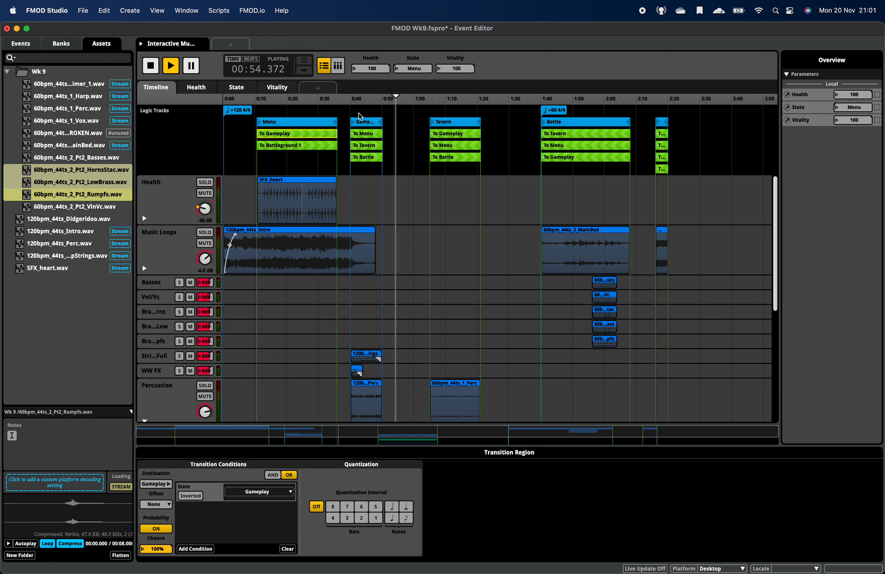
{"action": "left_click", "coordinate": [283, 100]}
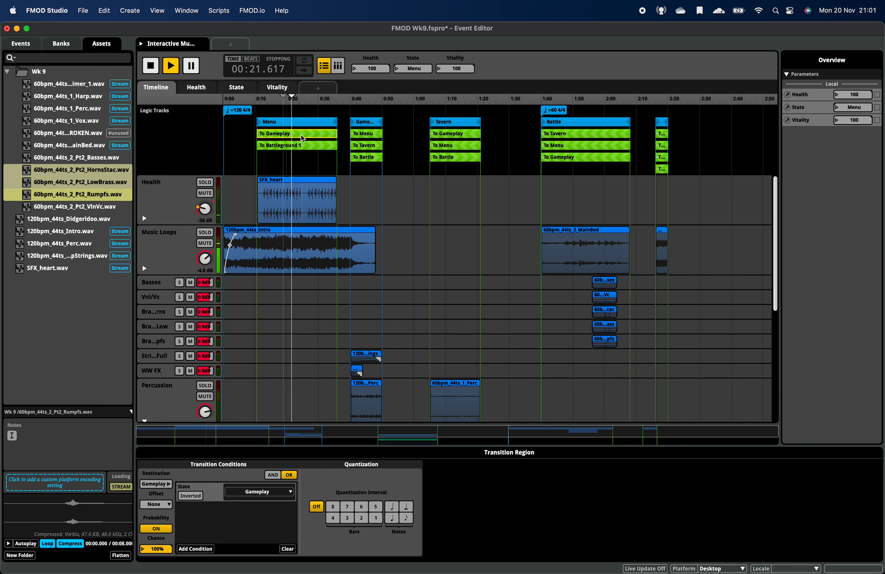
- Stop playback and set the Menu section's To Gameplay transition offset to Relative
{"action": "key", "text": "space"}
{"action": "left_click", "coordinate": [156, 505]}
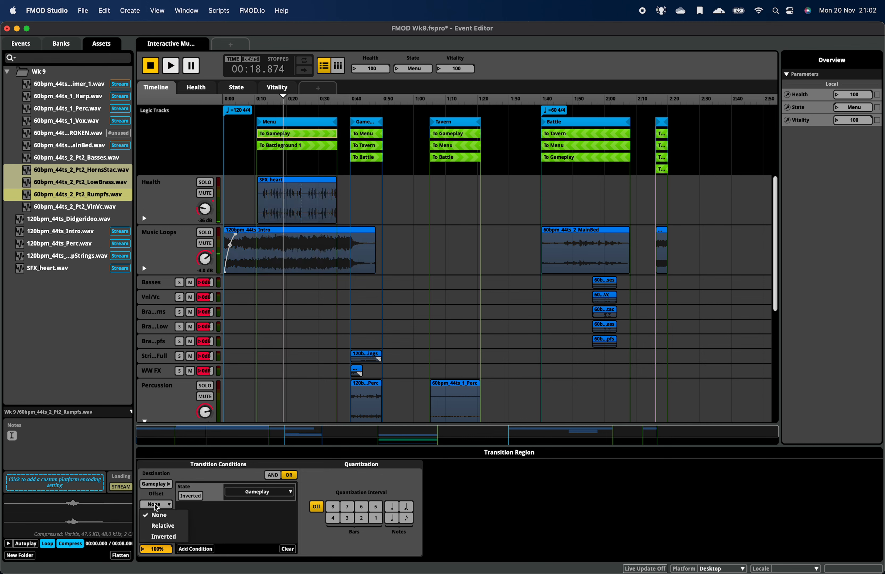
{"action": "left_click", "coordinate": [173, 527]}
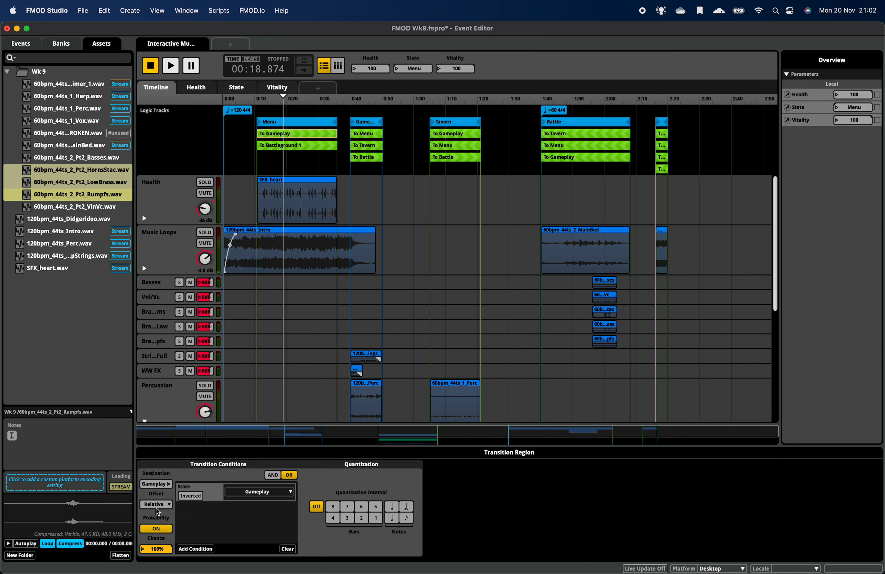
- Play from the Menu section and switch State to Gameplay and back to Menu to audition the relative transition
{"action": "key", "text": "space"}
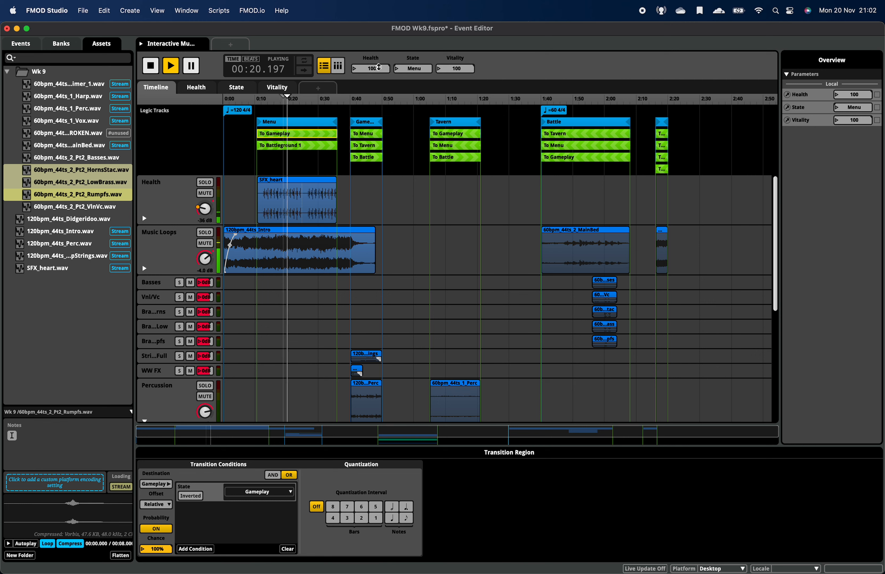
{"action": "left_click", "coordinate": [401, 70]}
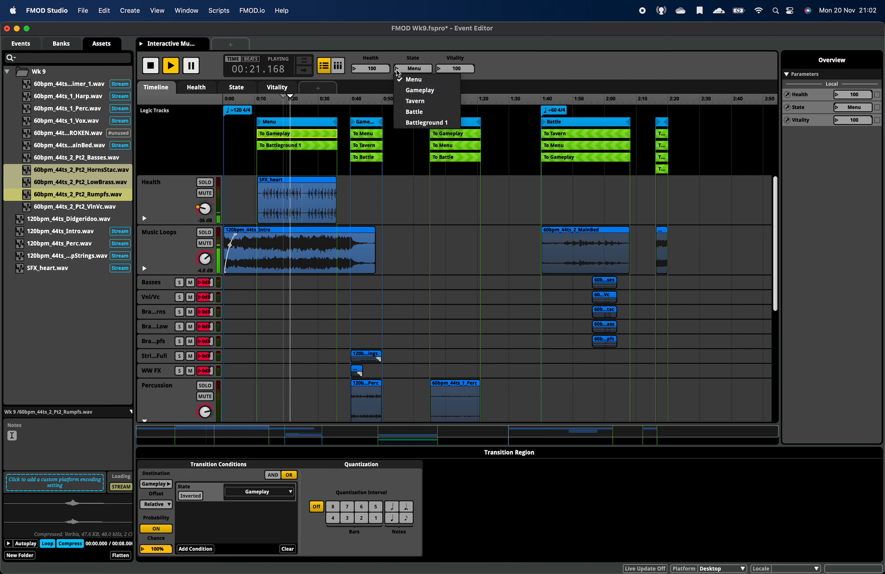
{"action": "left_click", "coordinate": [431, 91]}
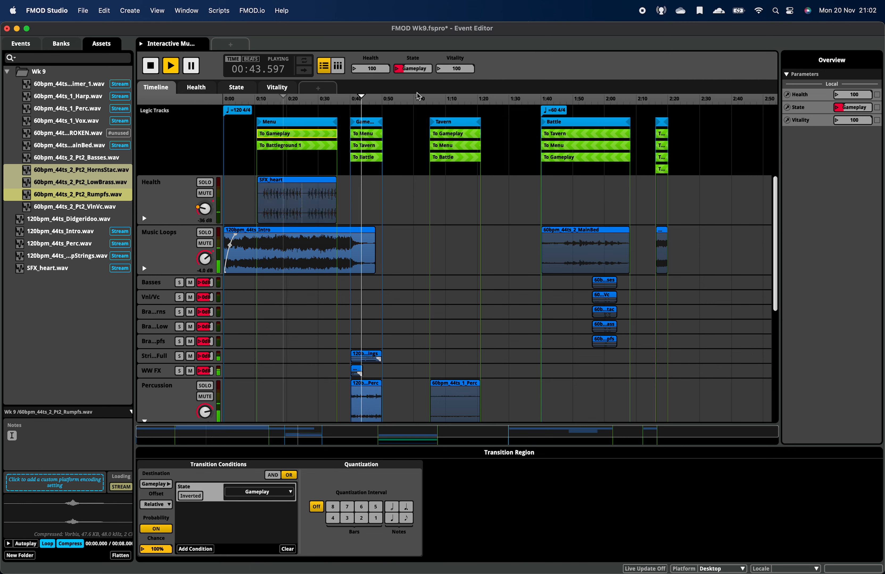
{"action": "left_click", "coordinate": [403, 68]}
{"action": "left_click", "coordinate": [403, 80]}
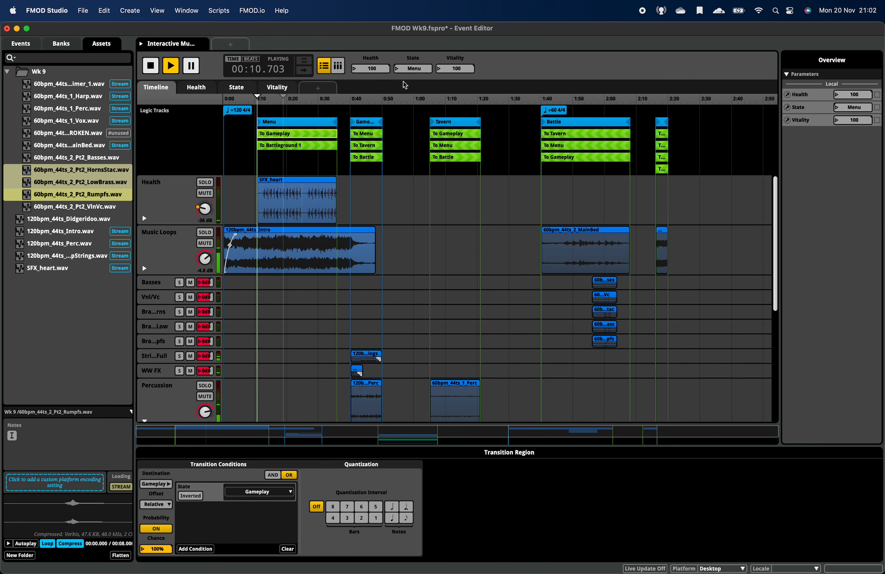
- Switch State to Gameplay, Menu and Gameplay again to compare where playback lands in each section
{"action": "left_click", "coordinate": [395, 73]}
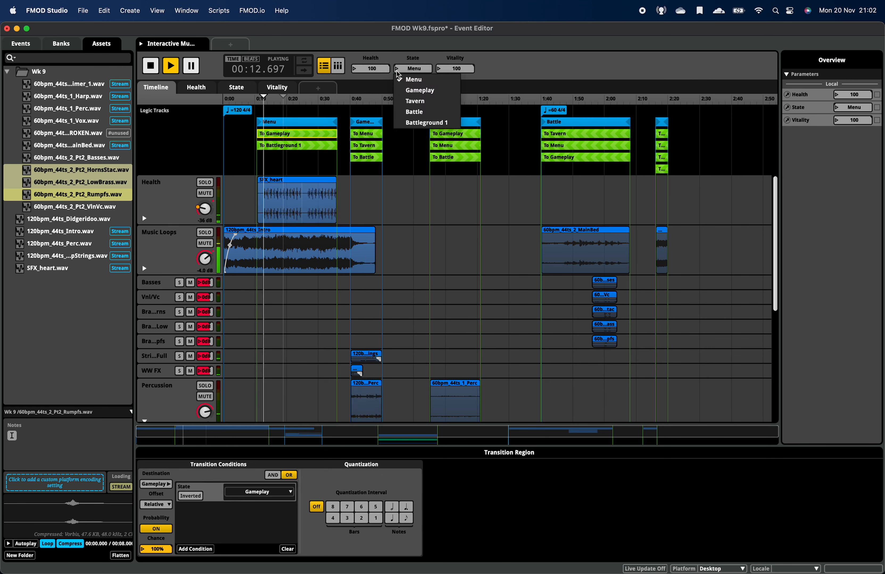
{"action": "left_click", "coordinate": [431, 91]}
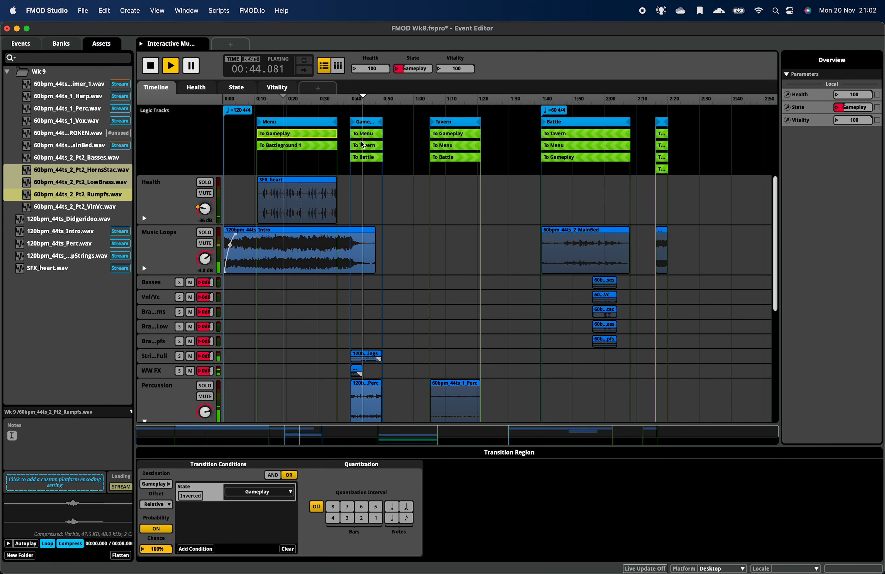
{"action": "left_click", "coordinate": [397, 72]}
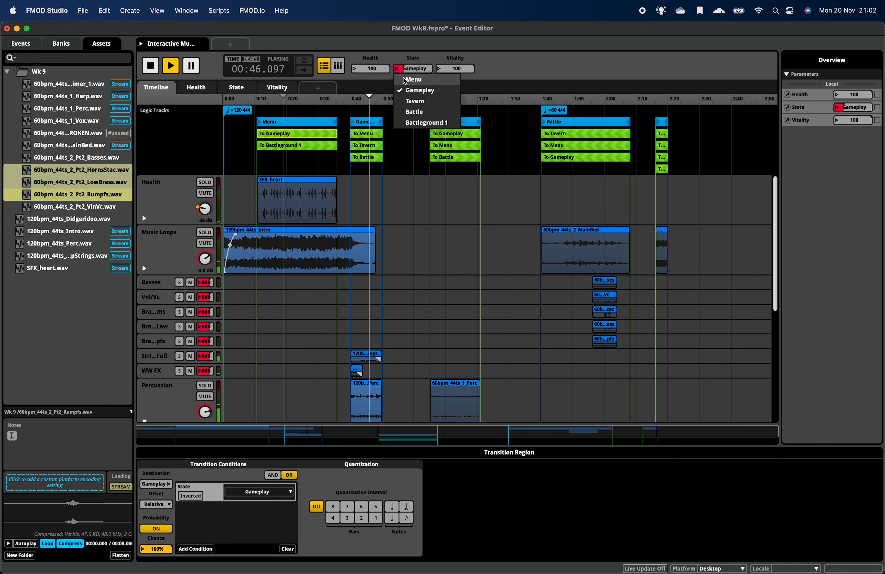
{"action": "left_click", "coordinate": [428, 80]}
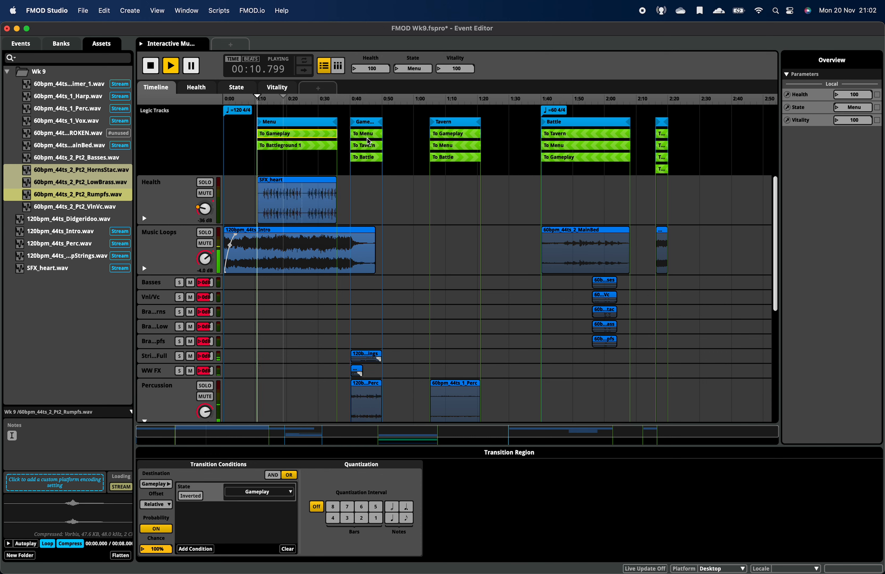
{"action": "left_click", "coordinate": [397, 71]}
{"action": "left_click", "coordinate": [403, 93]}
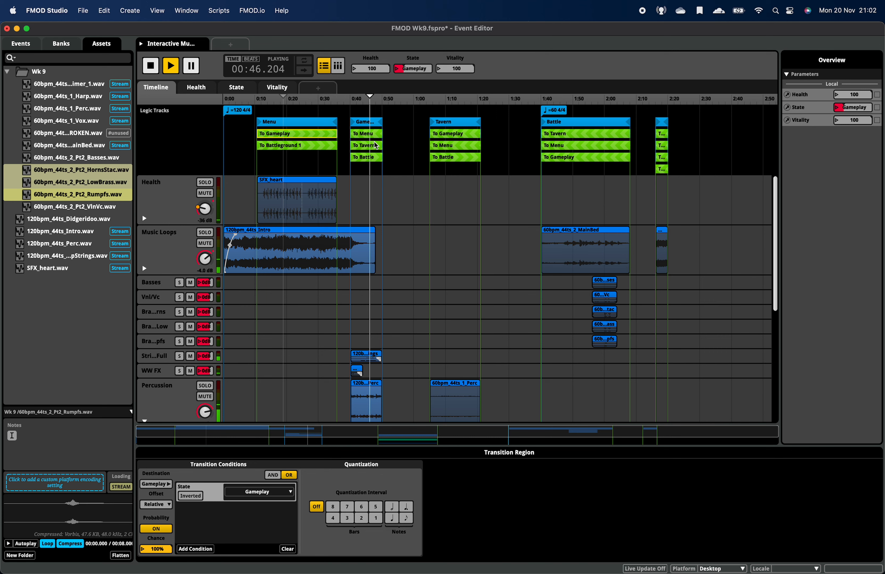
- Stop playback and set the Gameplay section's To Menu transition offset to Relative
{"action": "key", "text": "space"}
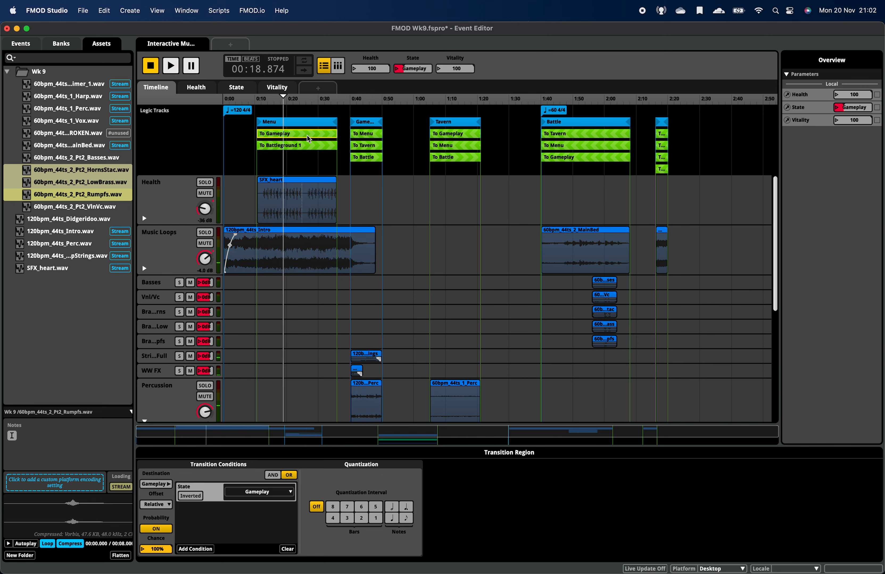
{"action": "left_click", "coordinate": [367, 137]}
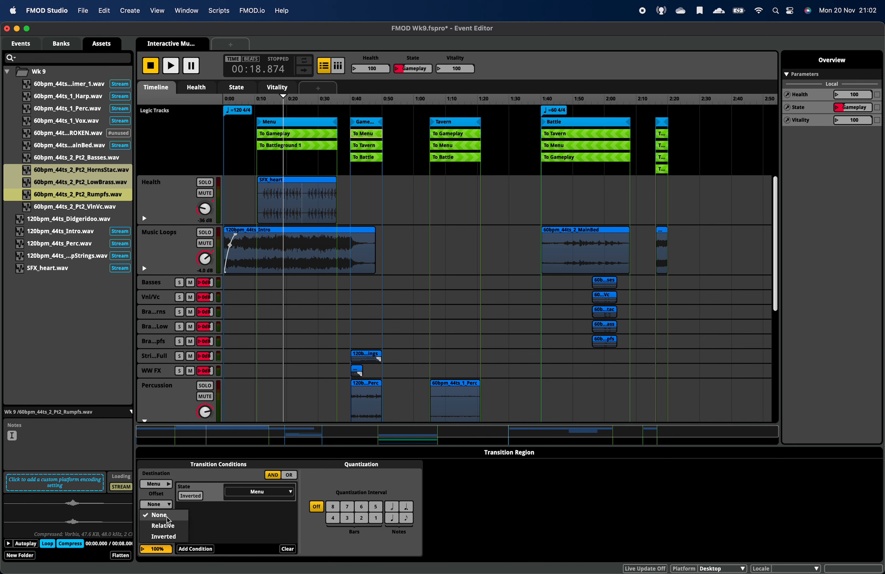
{"action": "left_click", "coordinate": [169, 526]}
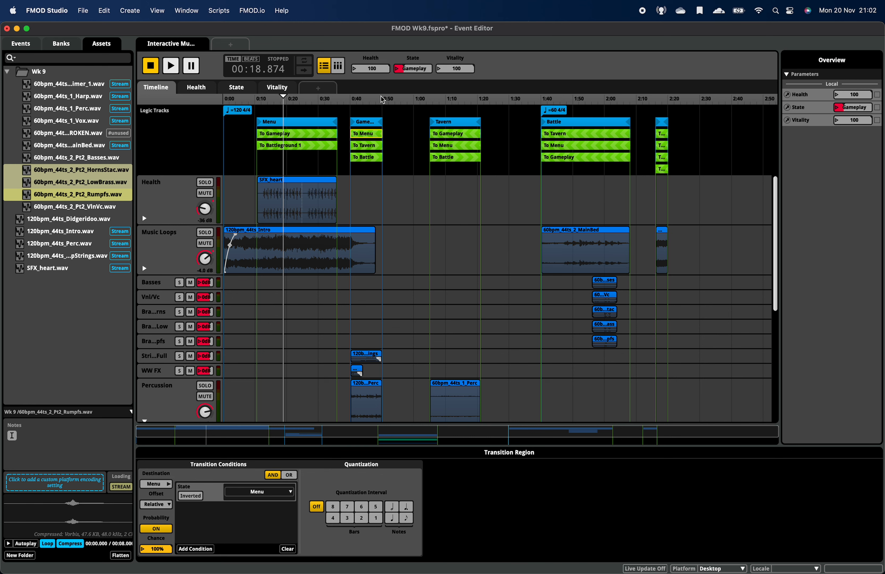
- Play from near the end of the Gameplay section and switch State to Menu, Gameplay and Menu to audition both relative offsets
{"action": "left_click", "coordinate": [381, 99]}
{"action": "key", "text": "space"}
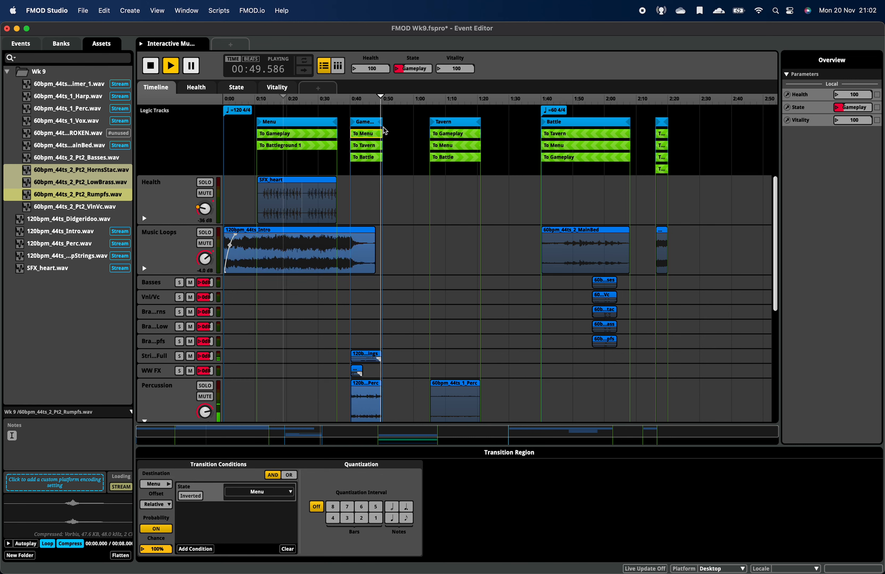
{"action": "left_click", "coordinate": [394, 73]}
{"action": "left_click", "coordinate": [408, 77]}
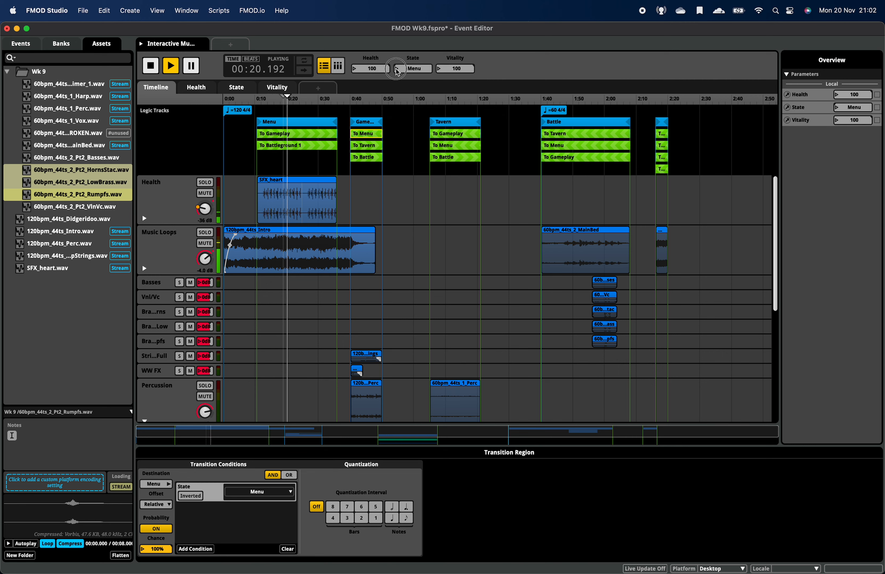
{"action": "left_click", "coordinate": [407, 68]}
{"action": "left_click", "coordinate": [409, 91]}
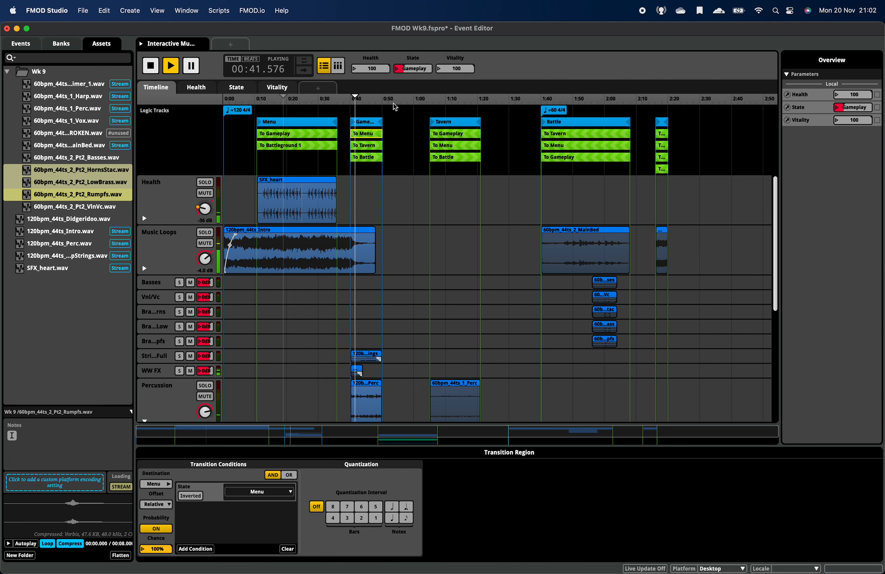
{"action": "left_click", "coordinate": [398, 70]}
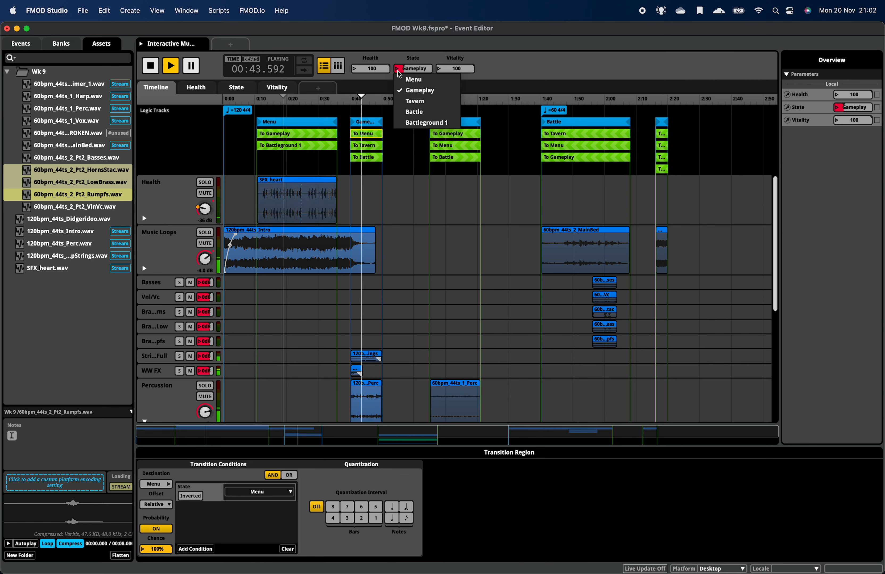
{"action": "left_click", "coordinate": [408, 81]}
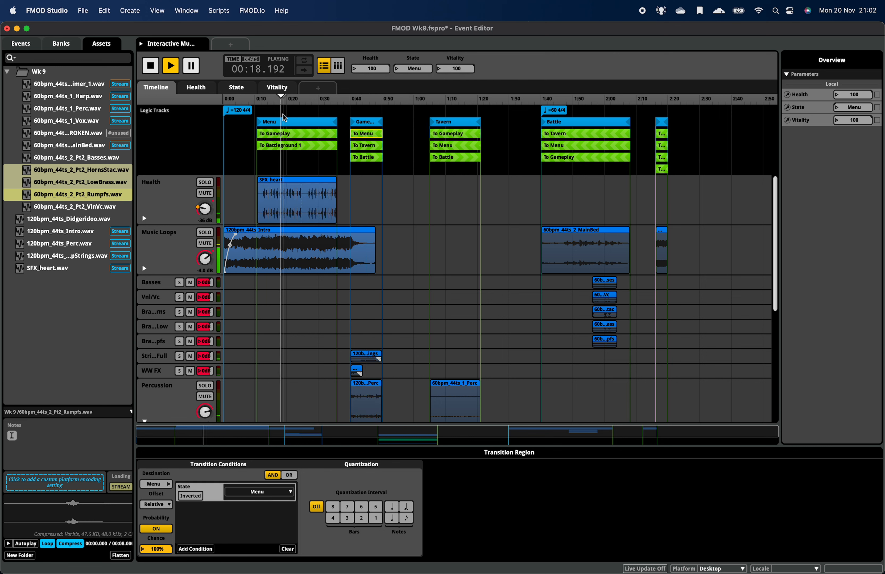
- Reset the Gameplay section's To Menu transition offset to None
{"action": "left_click", "coordinate": [165, 503]}
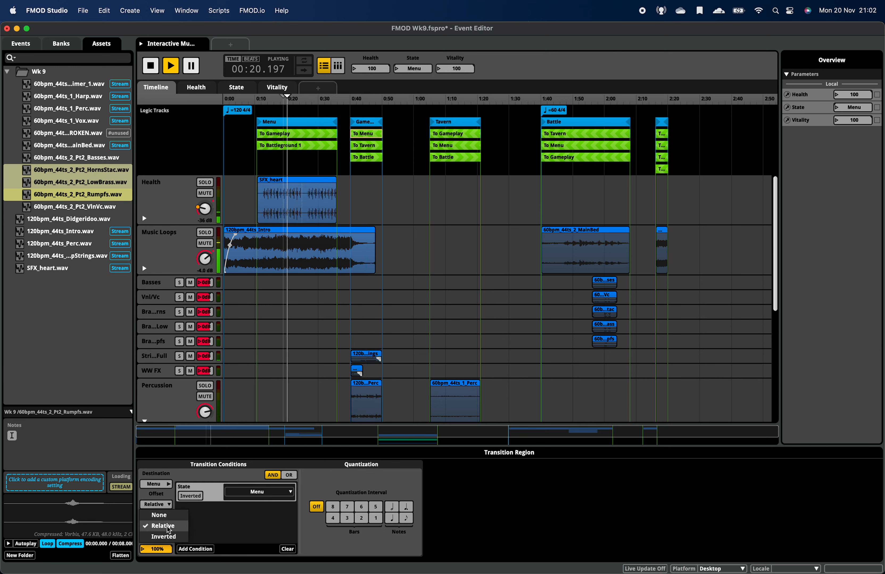
{"action": "left_click", "coordinate": [204, 506]}
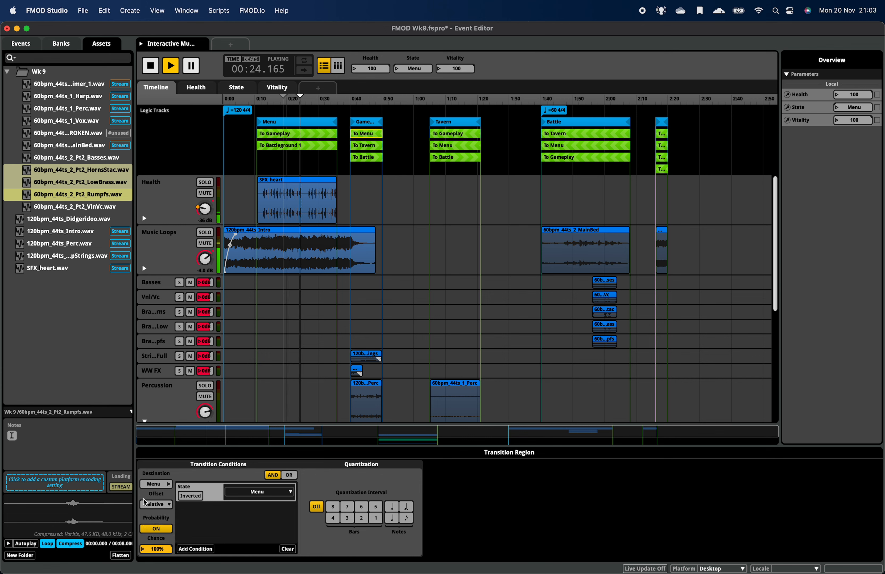
{"action": "left_click", "coordinate": [156, 504]}
{"action": "left_click", "coordinate": [156, 495]}
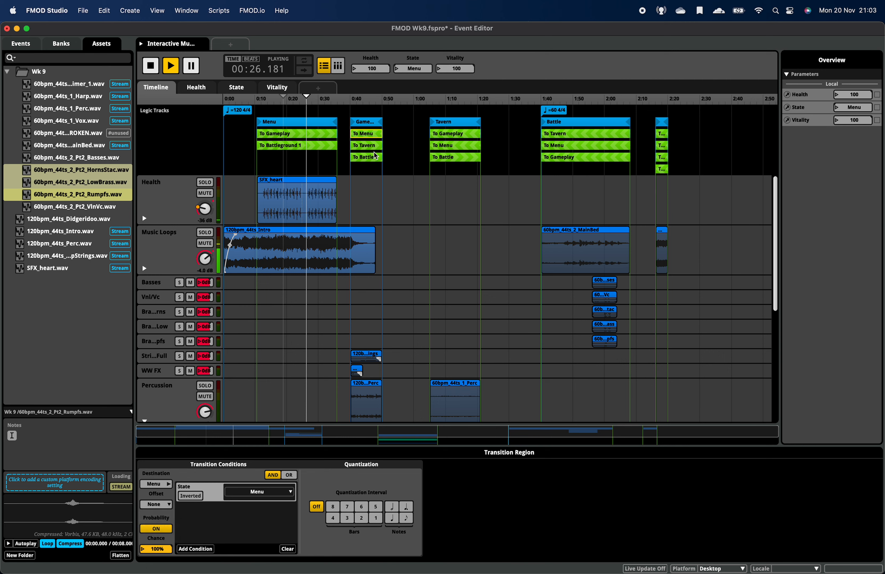
- Reset the Menu section's To Gameplay transition offset to None
{"action": "left_click", "coordinate": [369, 136]}
{"action": "left_click", "coordinate": [289, 133]}
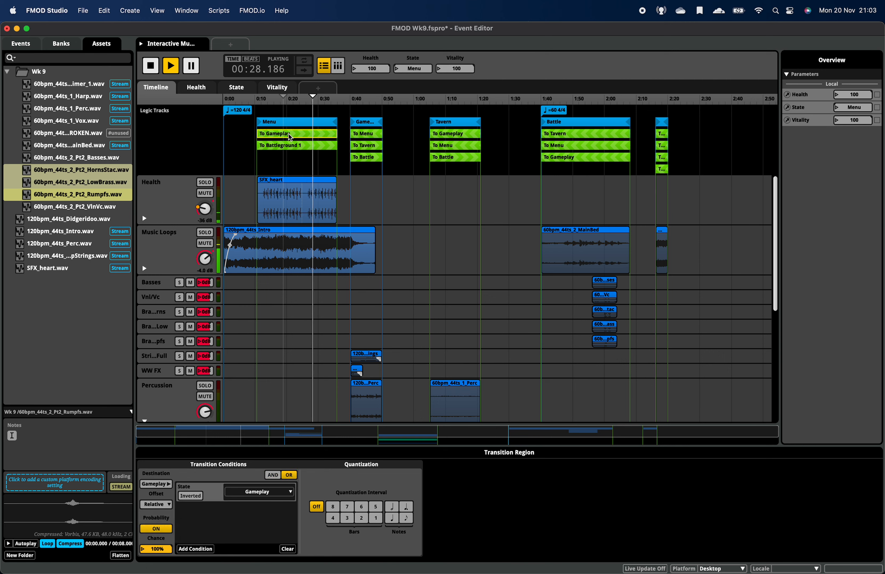
{"action": "left_click", "coordinate": [156, 504]}
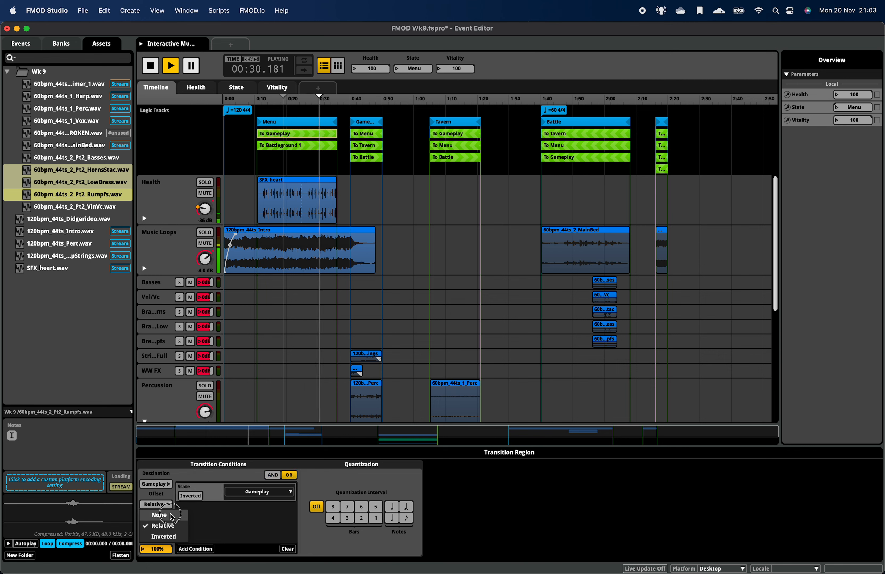
{"action": "left_click", "coordinate": [156, 516]}
- Switch State to Gameplay and back to Menu to audition the transitions without an offset
{"action": "left_click", "coordinate": [398, 72]}
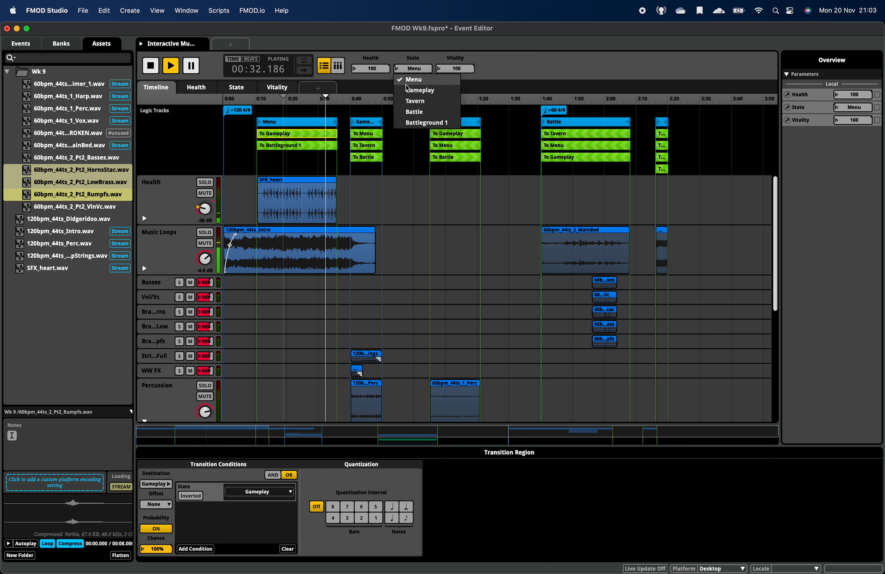
{"action": "left_click", "coordinate": [406, 92]}
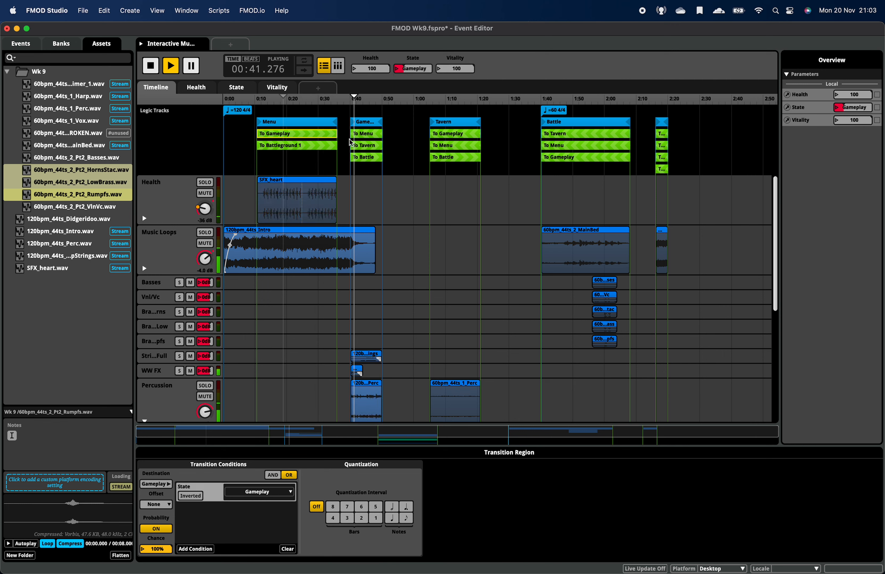
{"action": "left_click", "coordinate": [409, 69]}
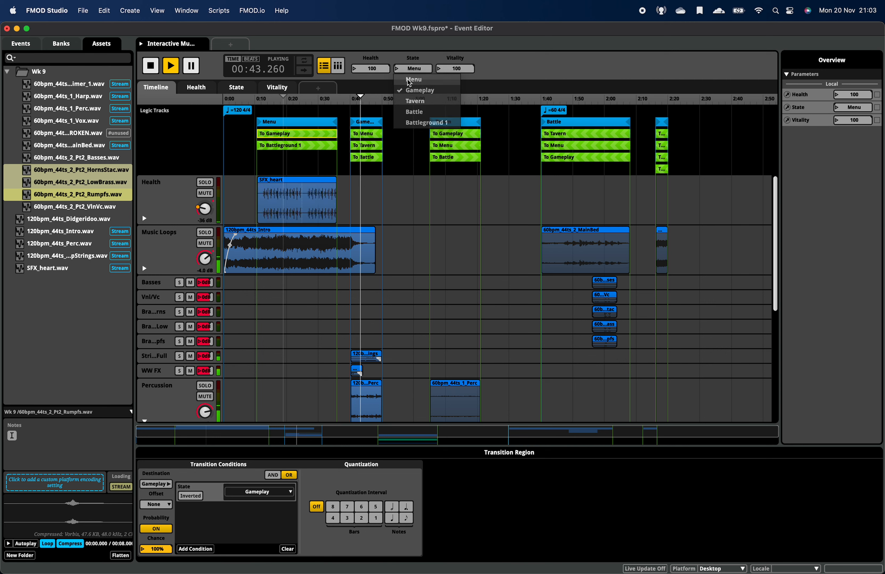
- Switch State to Menu and on to Battle to audition leaving the Menu section, and stop playback
{"action": "left_click", "coordinate": [412, 79]}
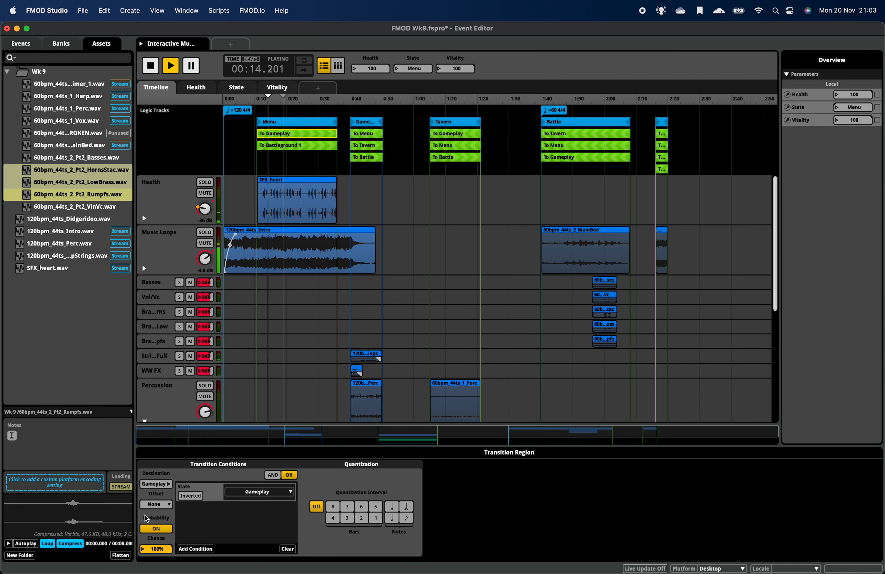
{"action": "left_click", "coordinate": [162, 504]}
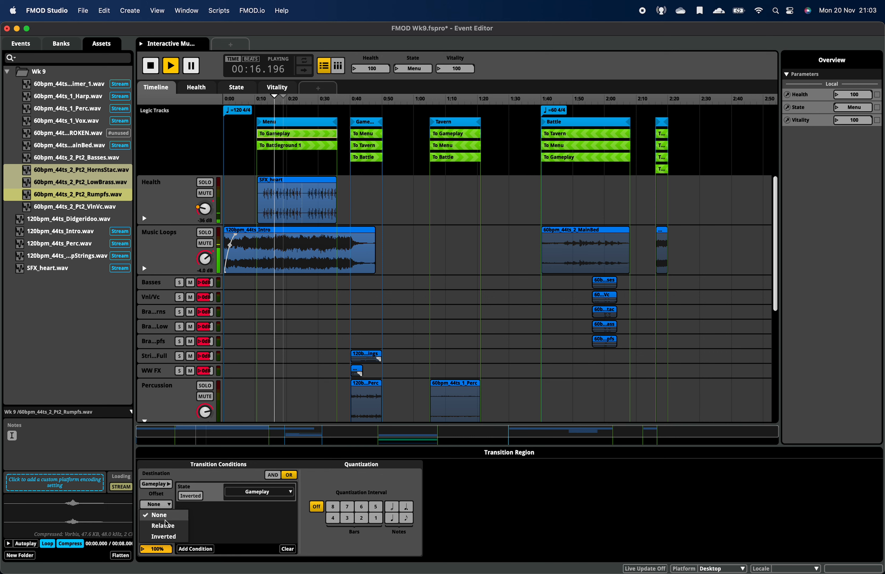
{"action": "left_click", "coordinate": [200, 524]}
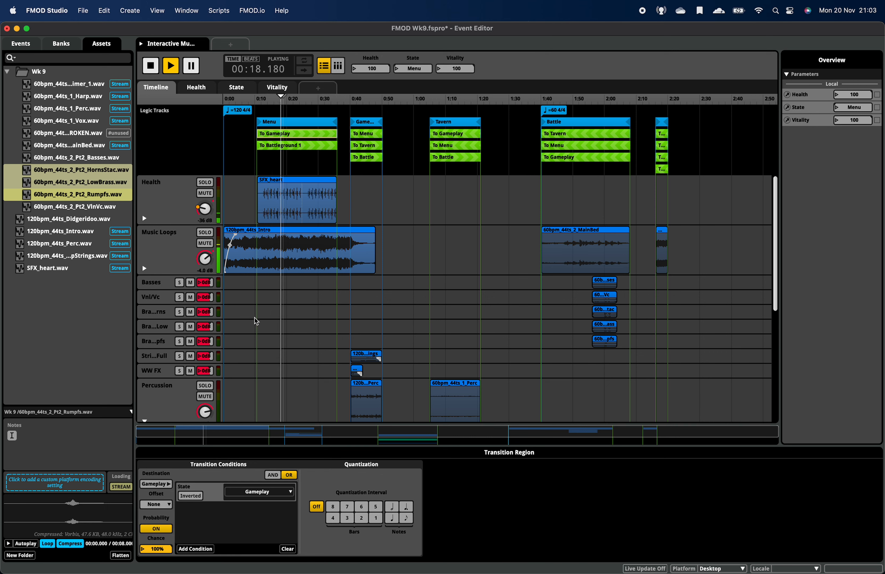
{"action": "left_click", "coordinate": [401, 69]}
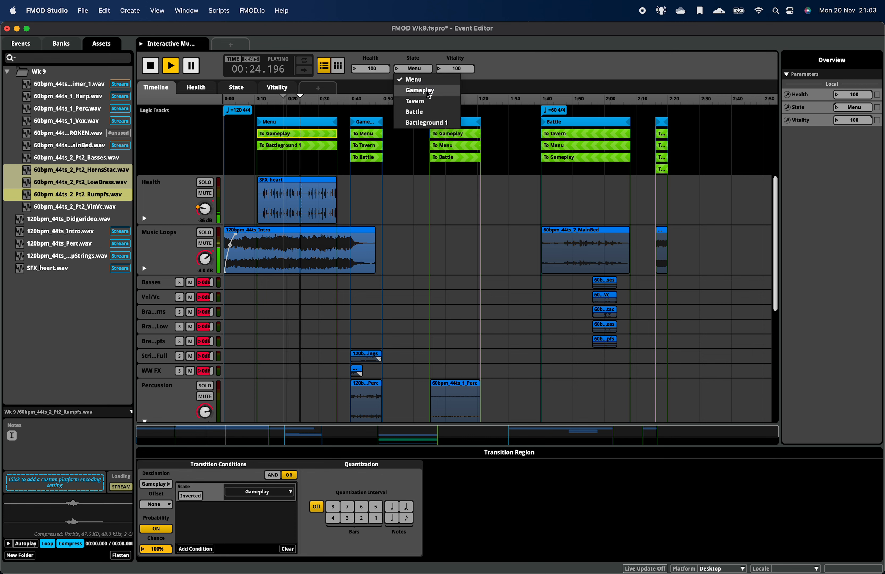
{"action": "left_click", "coordinate": [414, 112]}
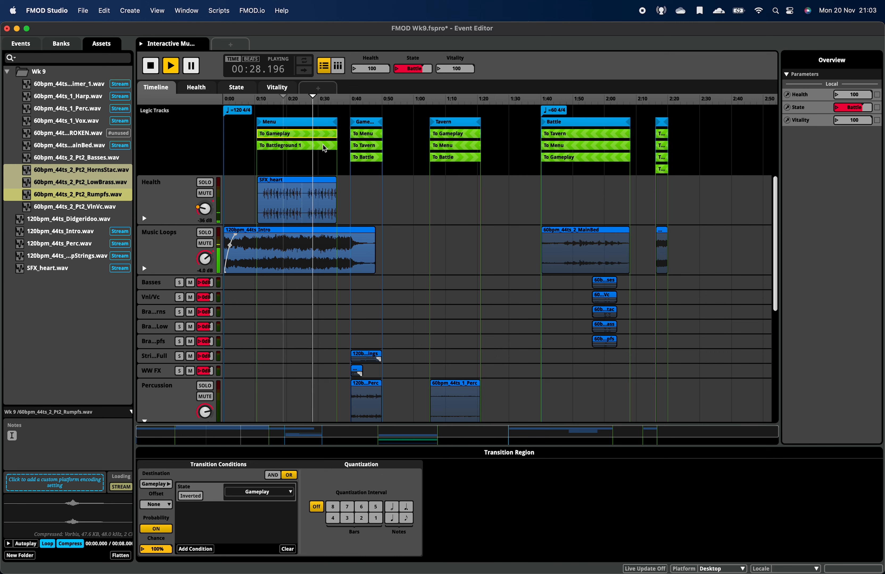
{"action": "key", "text": "space"}
{"action": "right_click", "coordinate": [282, 155]}
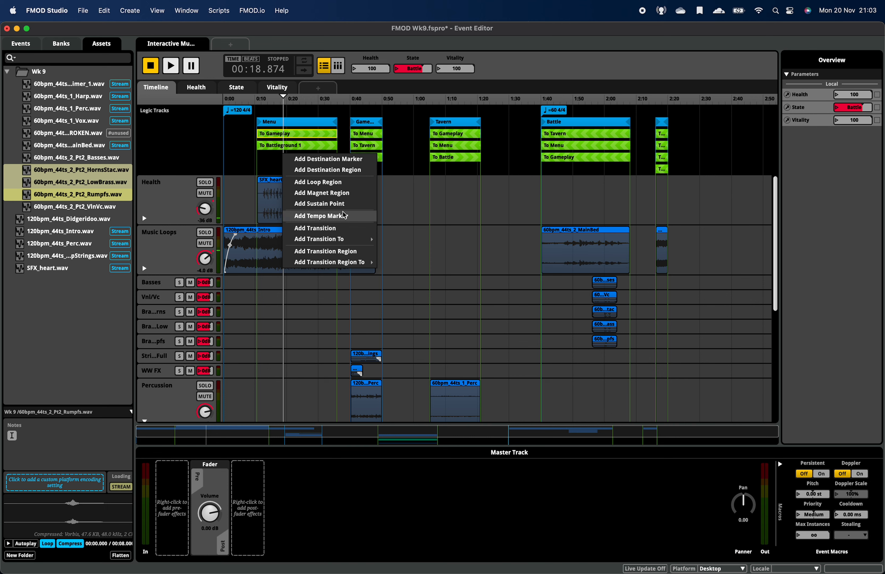
{"action": "mouse_move", "coordinate": [369, 239]}
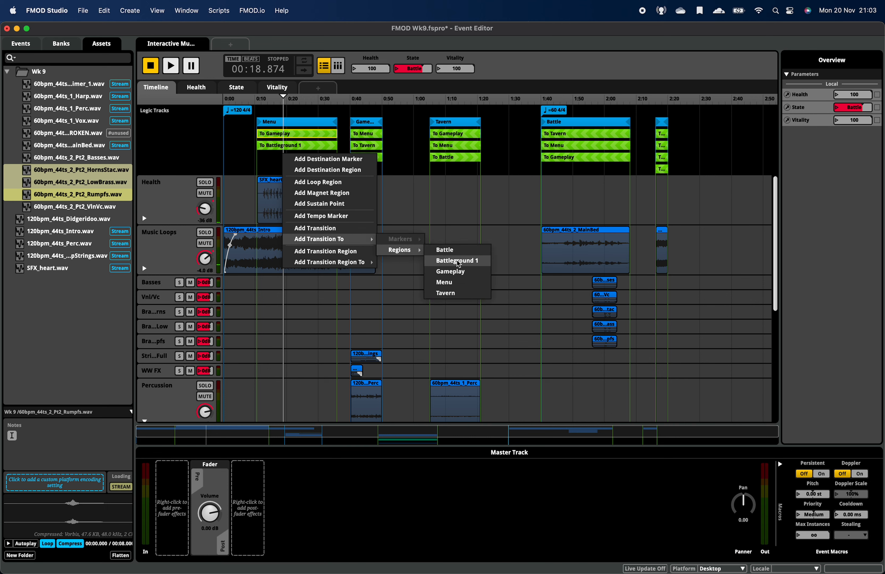
{"action": "left_click", "coordinate": [472, 249]}
{"action": "key", "text": "Delete"}
- Add a transition region to Battle beneath the Menu section's existing transitions, spanning the full Menu section
{"action": "right_click", "coordinate": [287, 157]}
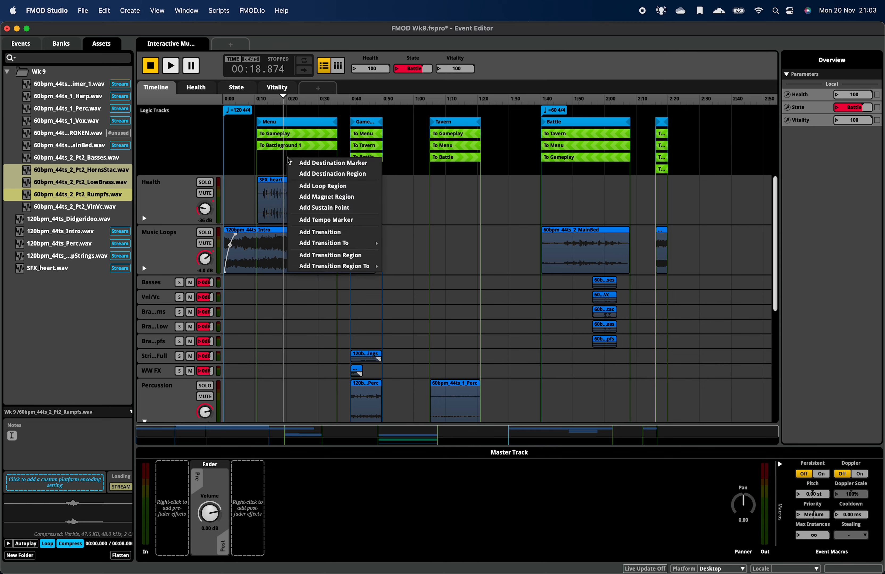
{"action": "mouse_move", "coordinate": [358, 265]}
{"action": "mouse_move", "coordinate": [421, 278]}
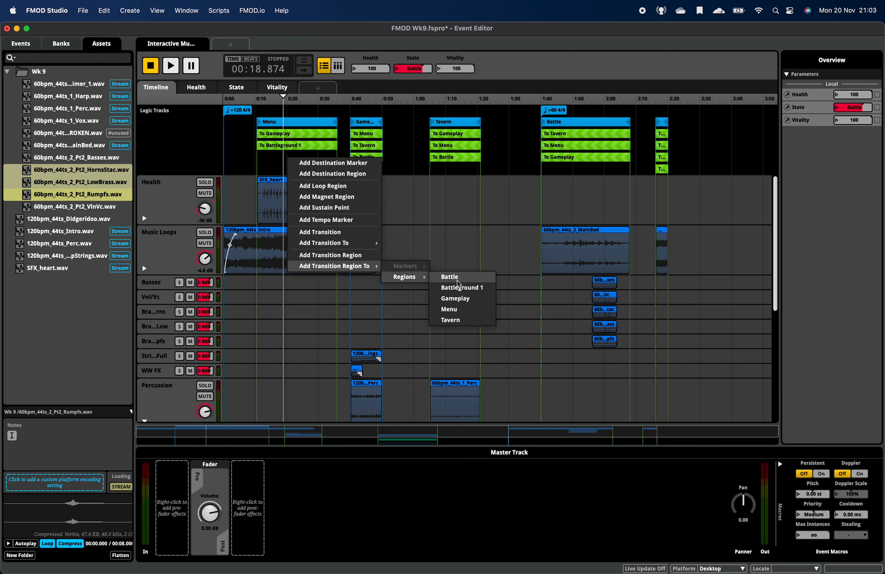
{"action": "left_click", "coordinate": [457, 279]}
{"action": "left_click_drag", "start_coordinate": [316, 153], "coordinate": [257, 157]}
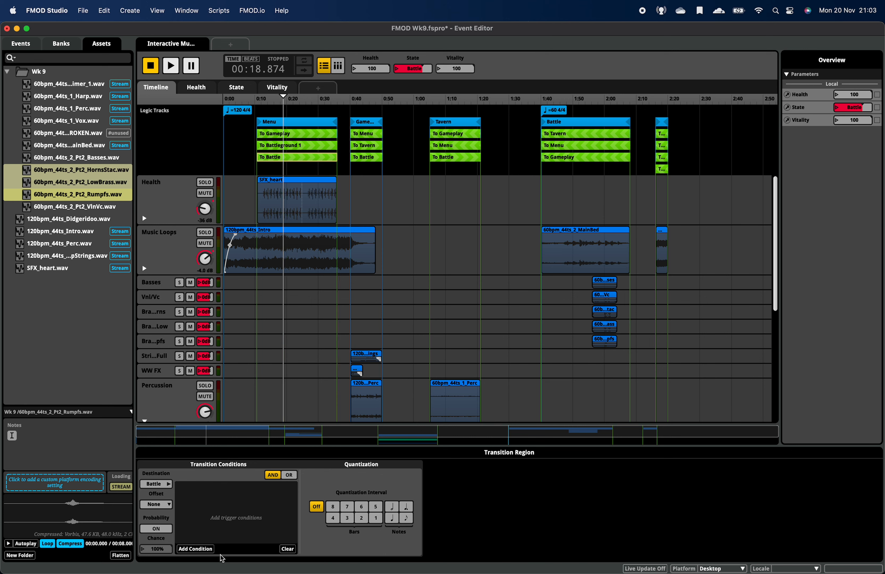
- Add a State parameter condition set to Battle to the Menu section's To Battle transition region
{"action": "left_click", "coordinate": [204, 550]}
{"action": "mouse_move", "coordinate": [222, 531]}
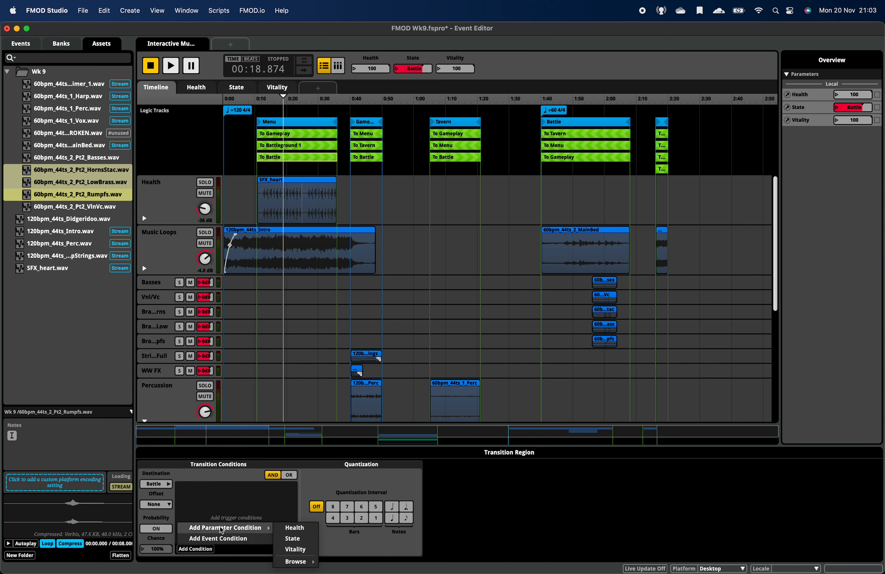
{"action": "left_click", "coordinate": [299, 538]}
{"action": "left_click", "coordinate": [278, 494]}
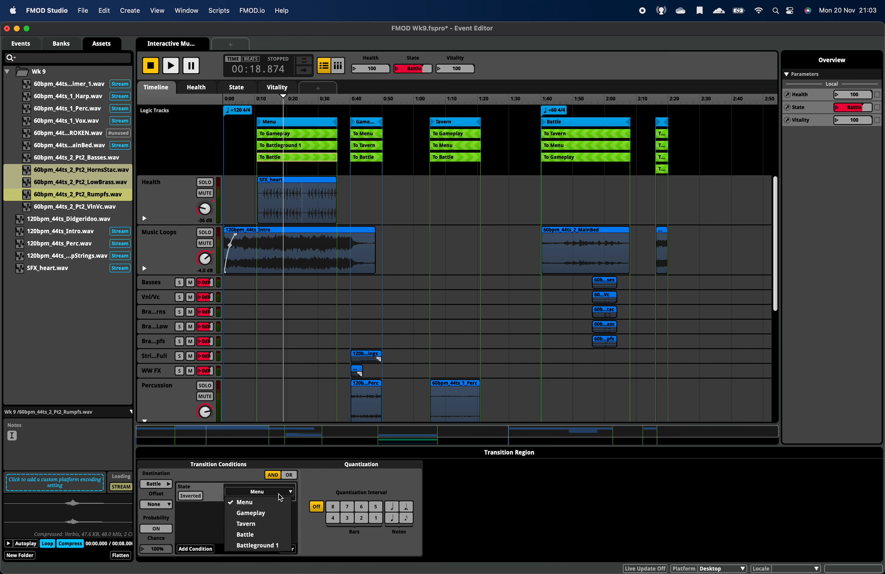
{"action": "left_click", "coordinate": [261, 534]}
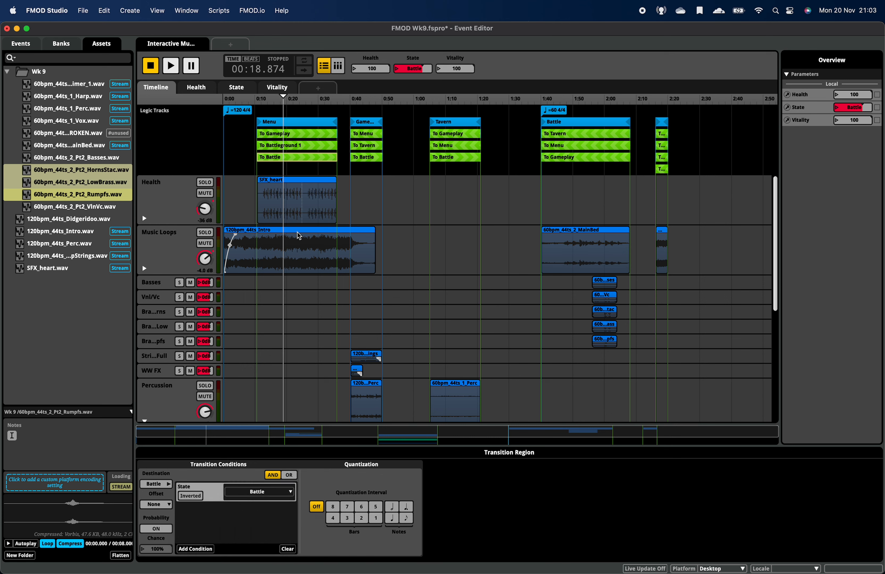
- Set State to Menu, start playback, and switch State to Battle to audition the new transition before stopping
{"action": "left_click", "coordinate": [399, 69]}
{"action": "left_click", "coordinate": [401, 77]}
{"action": "key", "text": "space"}
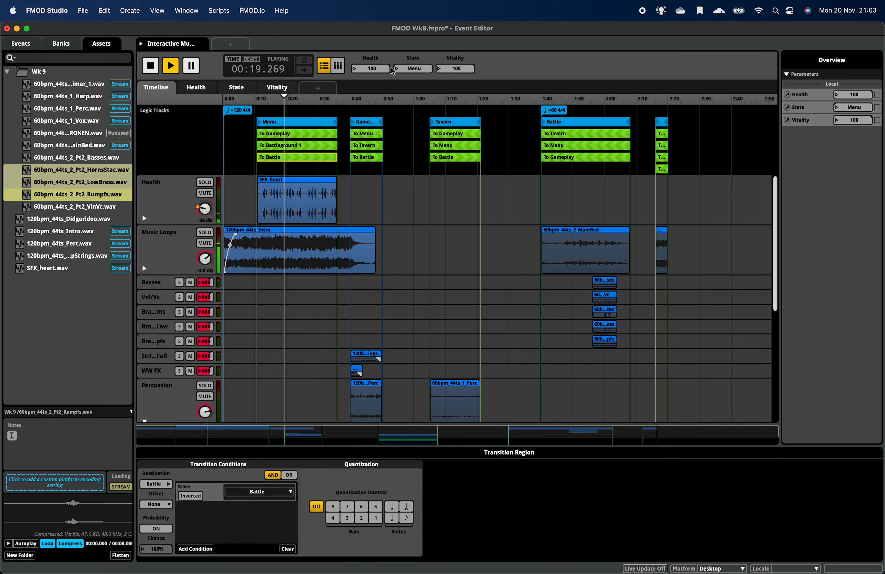
{"action": "left_click", "coordinate": [398, 71]}
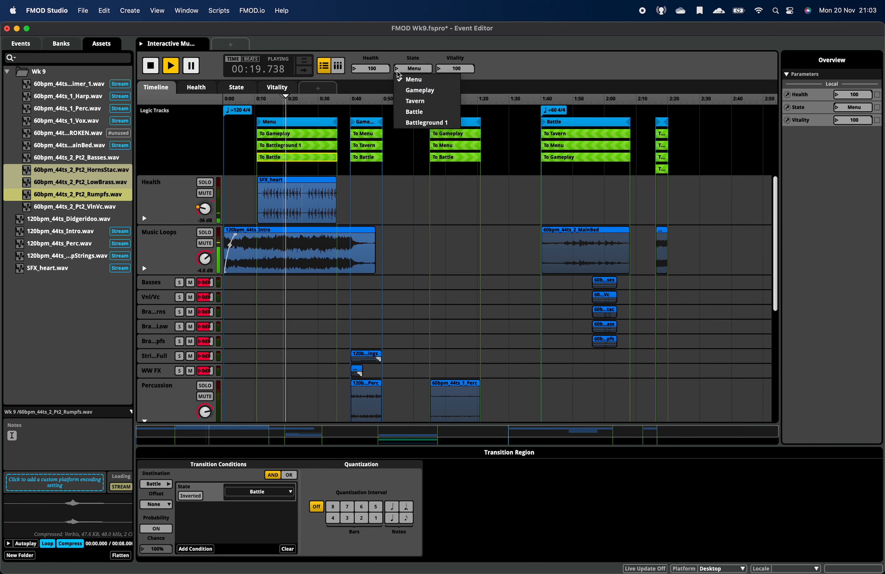
{"action": "left_click", "coordinate": [423, 113]}
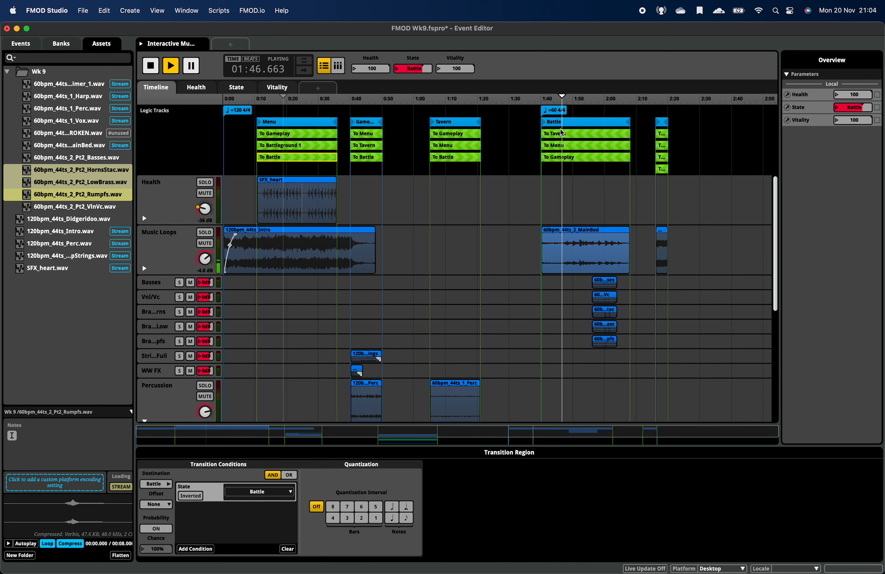
{"action": "key", "text": "space"}
- Set the Battle section's To Menu transition offset to Relative
{"action": "left_click", "coordinate": [563, 149]}
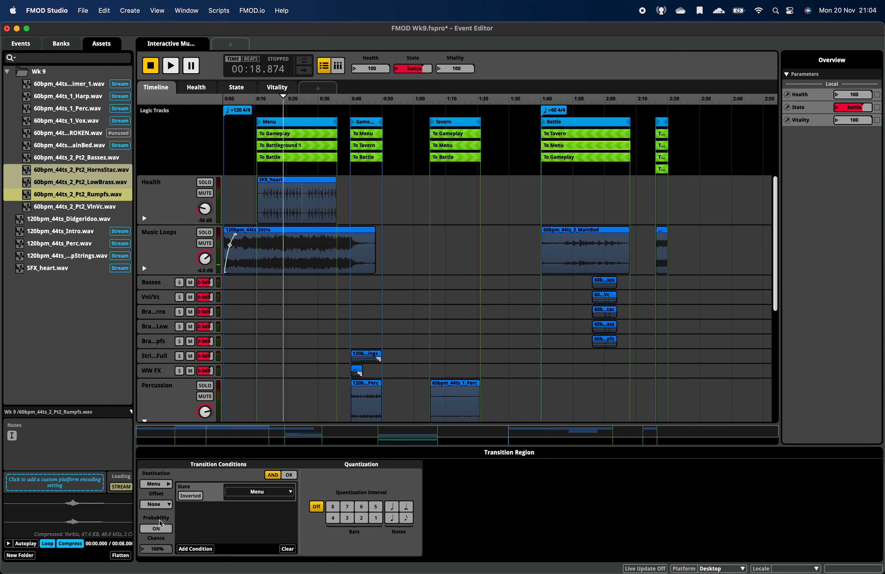
{"action": "left_click", "coordinate": [164, 526]}
- Start playback and switch State to Gameplay and back to Battle to audition the transitions between them
{"action": "key", "text": "space"}
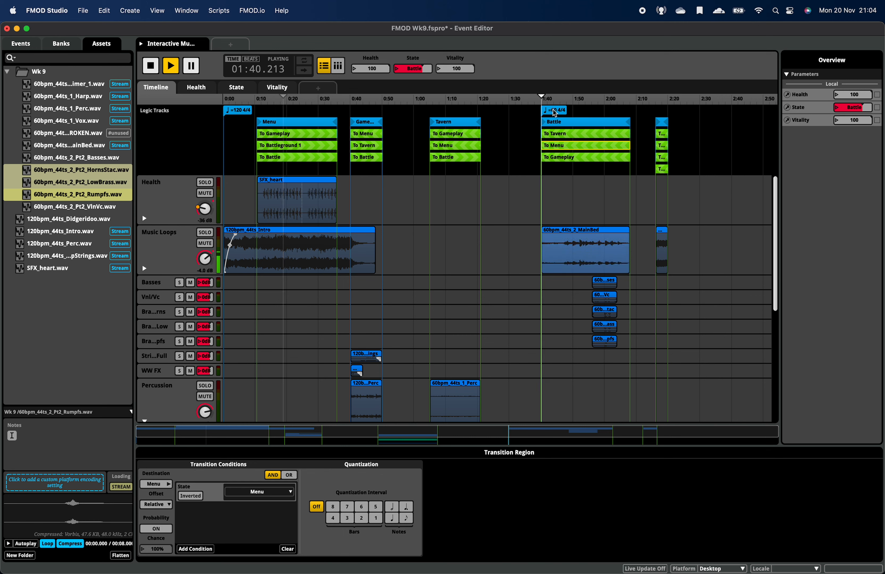
{"action": "left_click", "coordinate": [399, 69]}
{"action": "left_click", "coordinate": [417, 90]}
{"action": "left_click", "coordinate": [398, 70]}
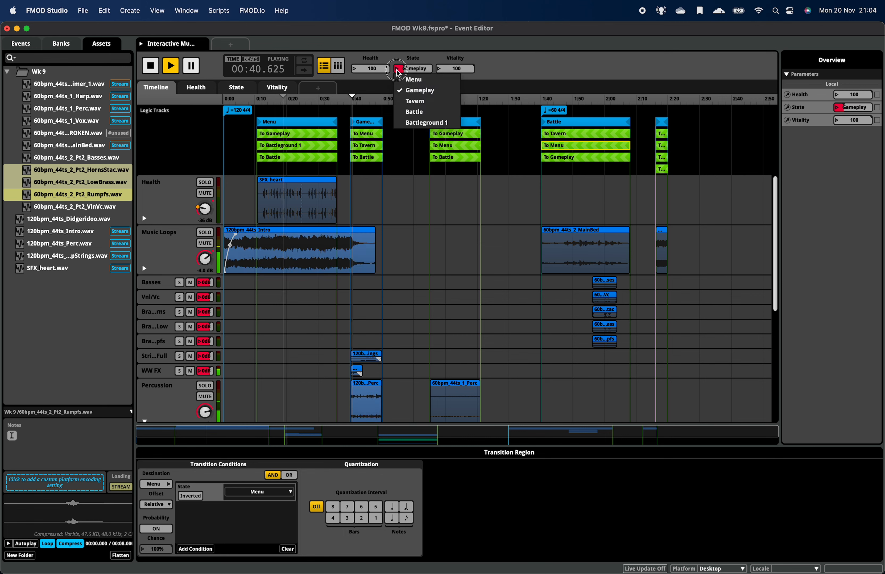
{"action": "left_click", "coordinate": [424, 111]}
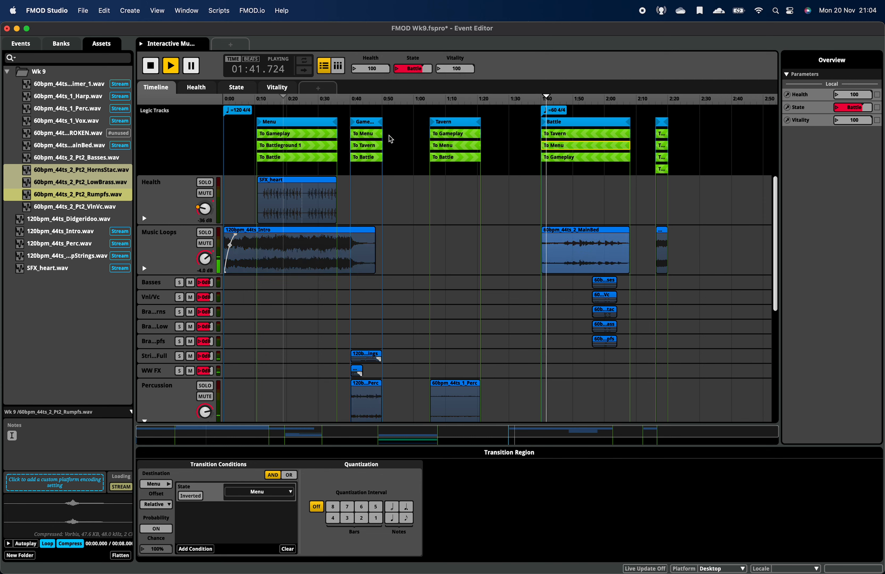
- Set the Gameplay section's To Battle transition offset to Relative
{"action": "left_click", "coordinate": [371, 157]}
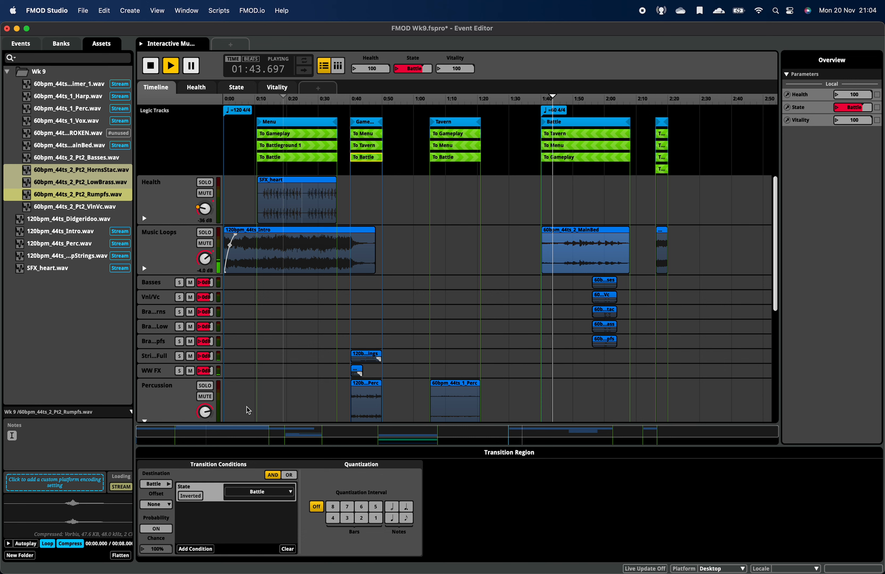
{"action": "left_click", "coordinate": [155, 504]}
{"action": "left_click", "coordinate": [156, 526]}
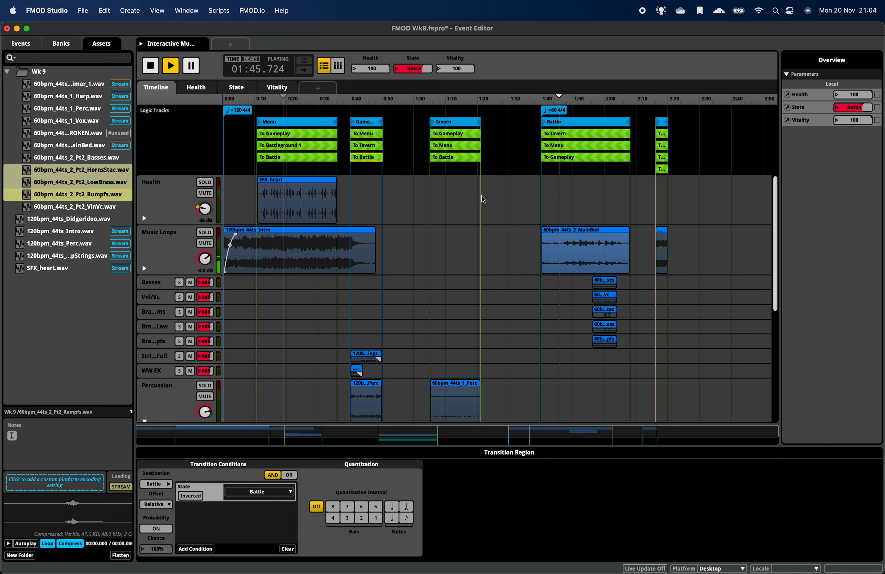
- Switch State to Gameplay and back to Battle to audition the relative offset into Battle, and stop playback
{"action": "left_click", "coordinate": [399, 69]}
{"action": "left_click", "coordinate": [410, 90]}
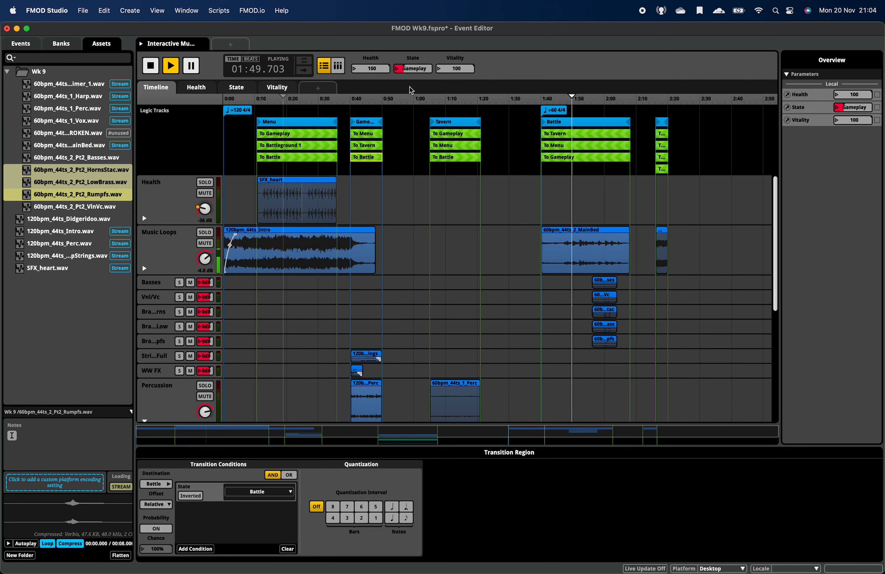
{"action": "left_click", "coordinate": [410, 69]}
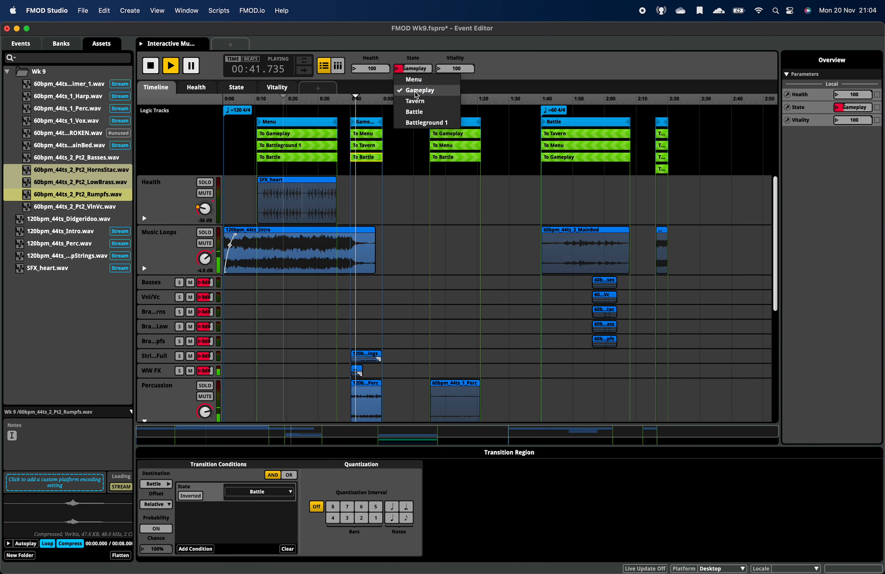
{"action": "left_click", "coordinate": [430, 111]}
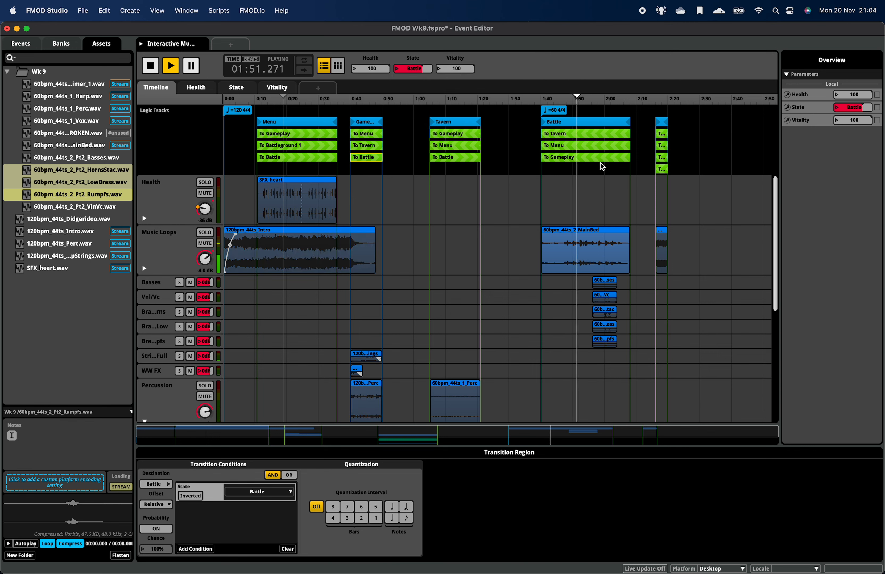
{"action": "key", "text": "space"}
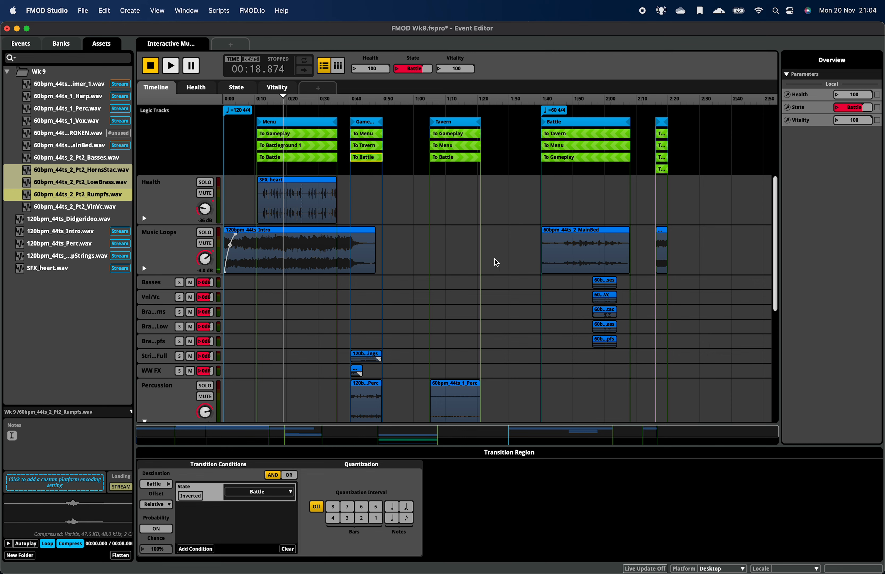
{"action": "scroll", "coordinate": [496, 263], "scroll_direction": "down", "scroll_amount": 5}
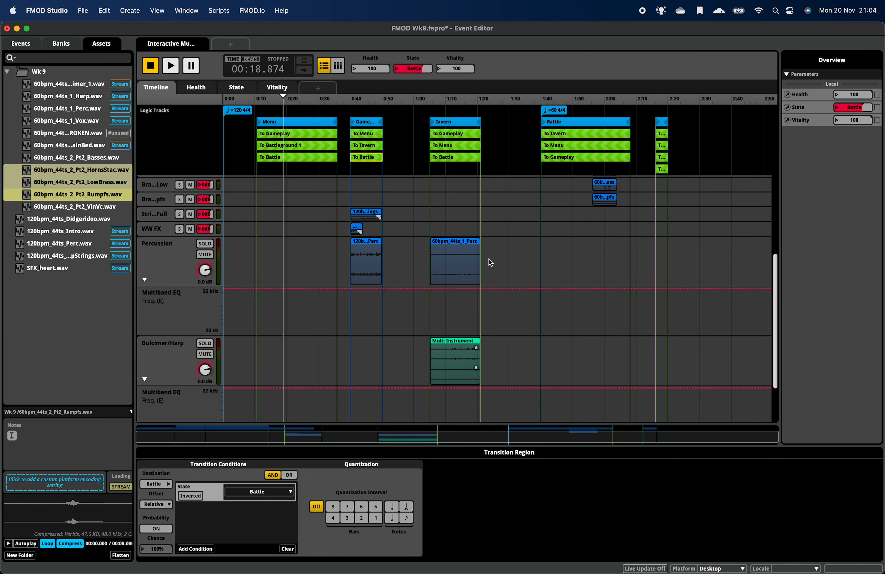
{"action": "scroll", "coordinate": [488, 259], "scroll_direction": "up", "scroll_amount": 5}
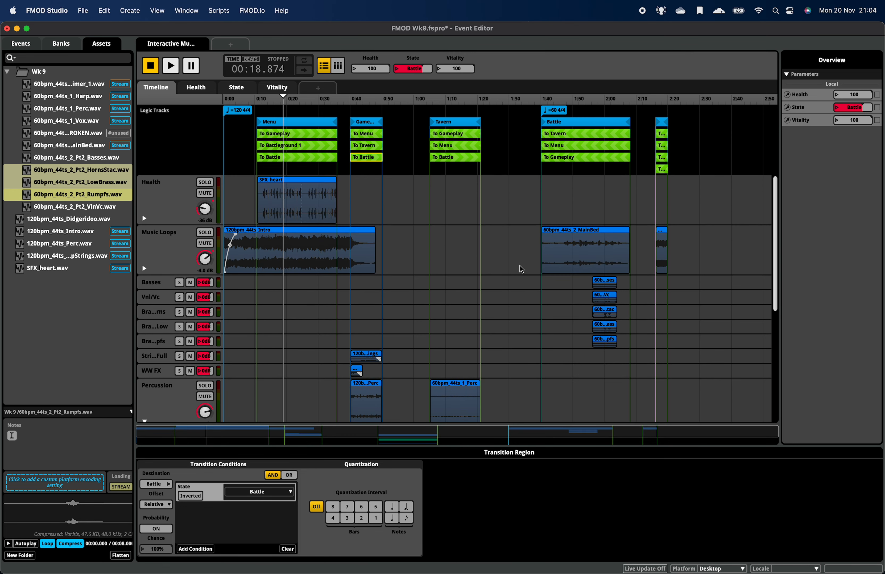